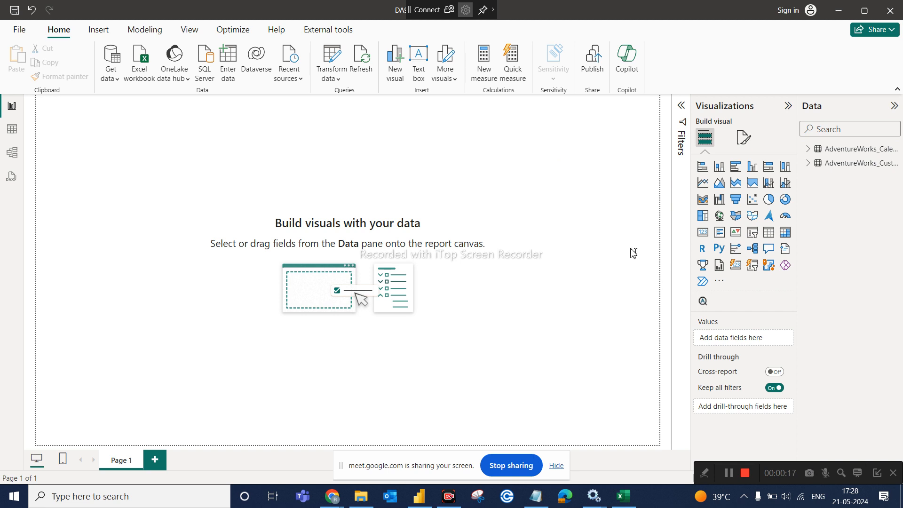
- Start a Text/CSV import of AdventureWorks_Products.csv from the AdventureWorks CSV Files folder
left_click(115, 79)
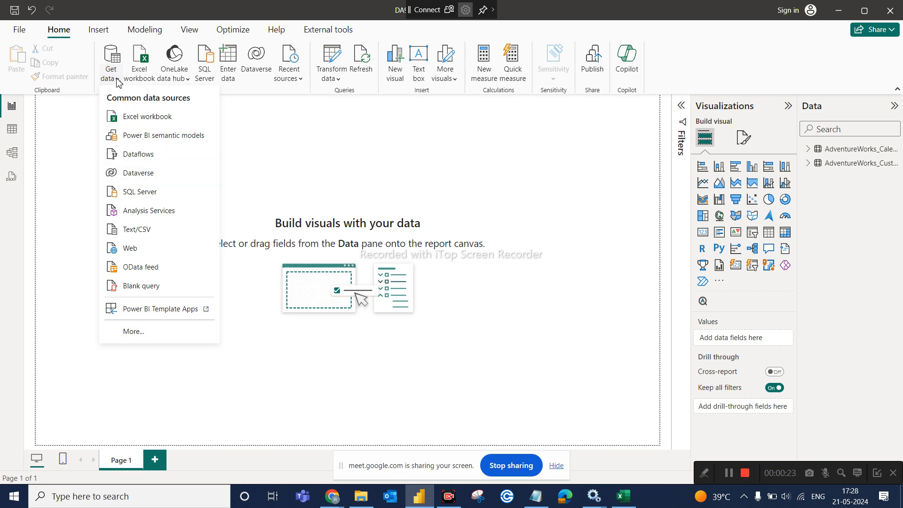
left_click(144, 235)
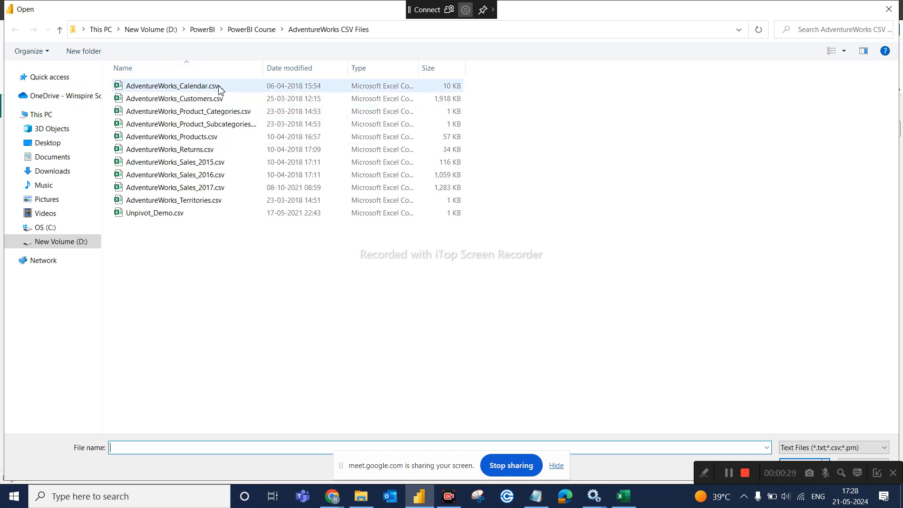
left_click(213, 141)
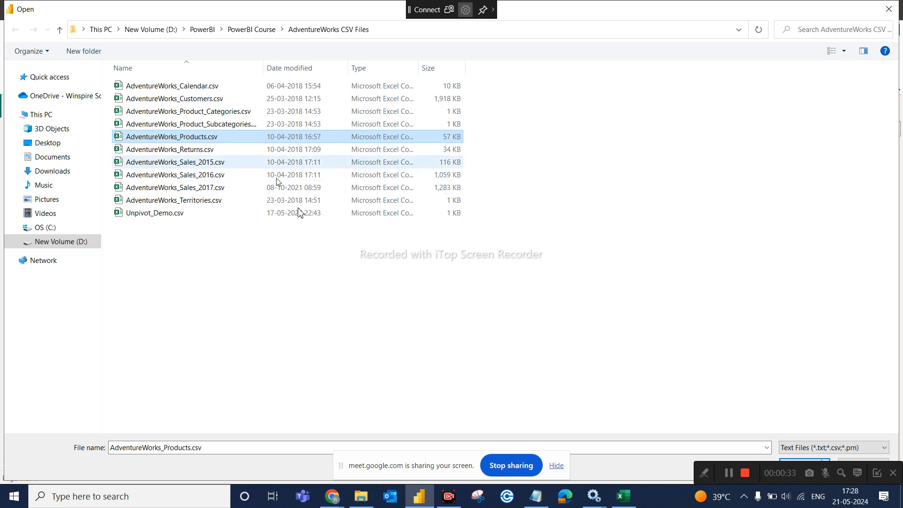
left_click(812, 458)
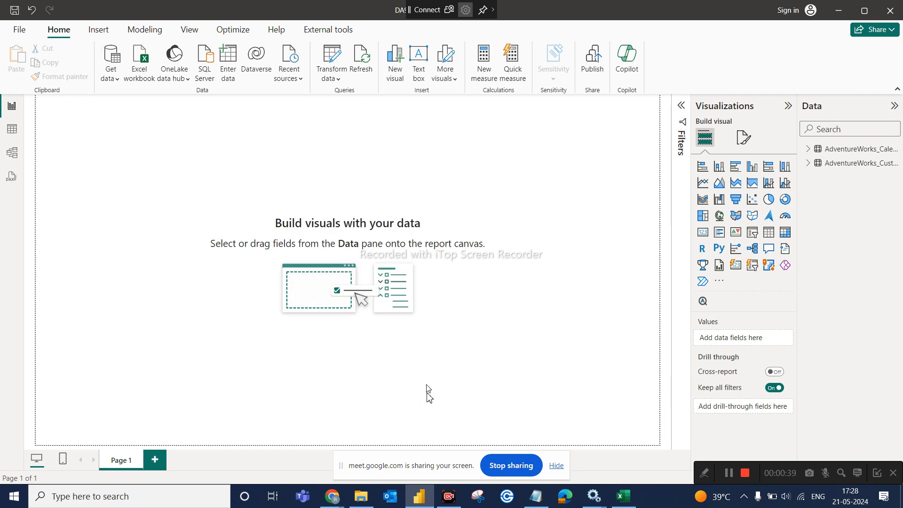
left_click(365, 500)
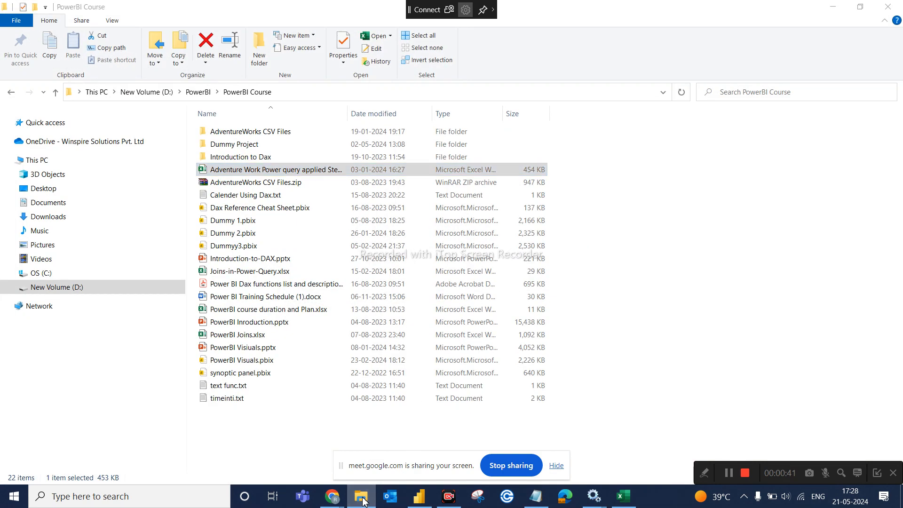
- Admit the waiting participant in Google Meet, then go back to the AdventureWorks_Products.csv preview
left_click(371, 502)
mouse_move(332, 497)
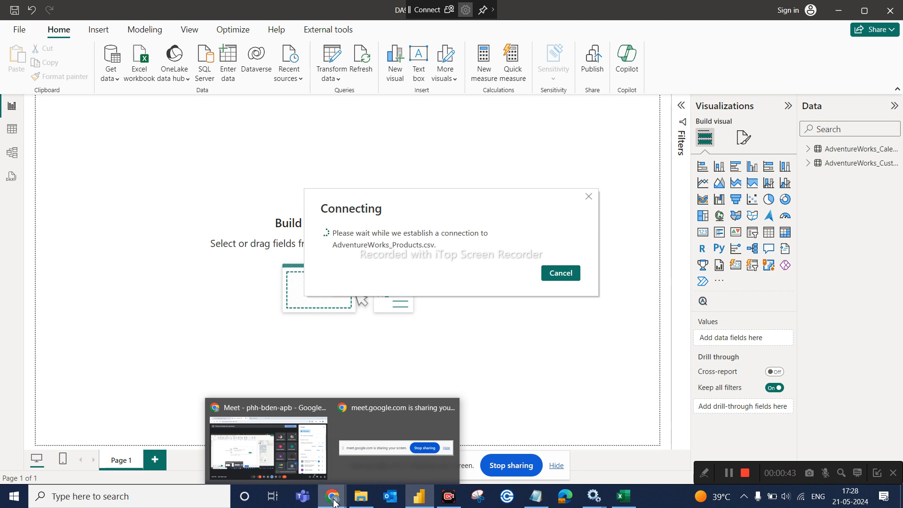
left_click(295, 445)
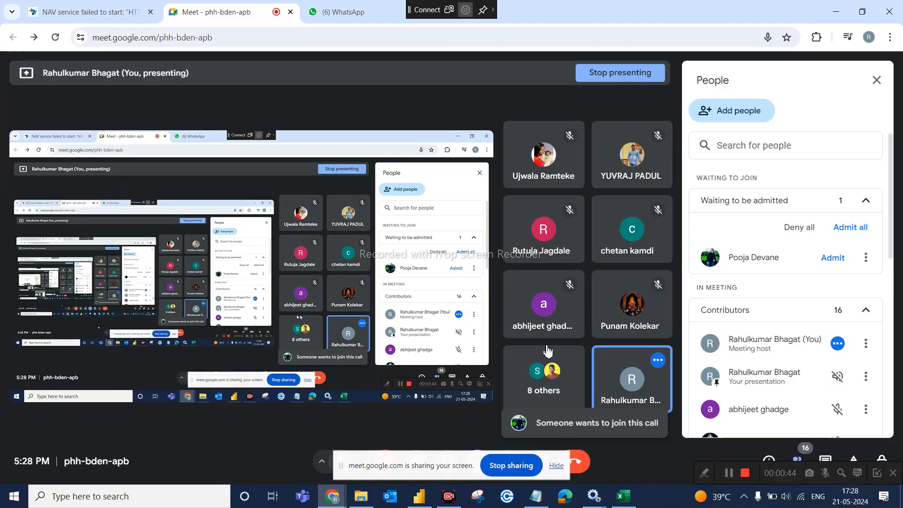
left_click(841, 262)
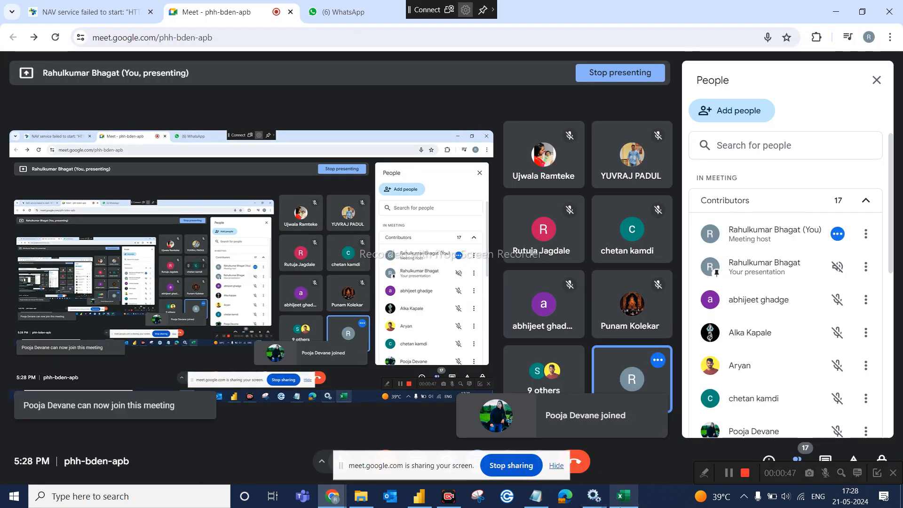
left_click(426, 505)
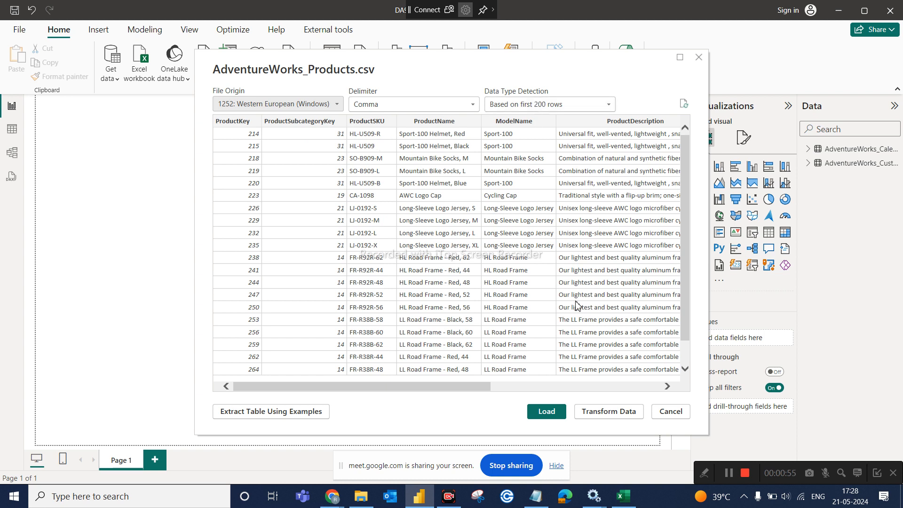
- Load the products data into the Power Query editor and view the full ProductName of row 21
left_click(614, 411)
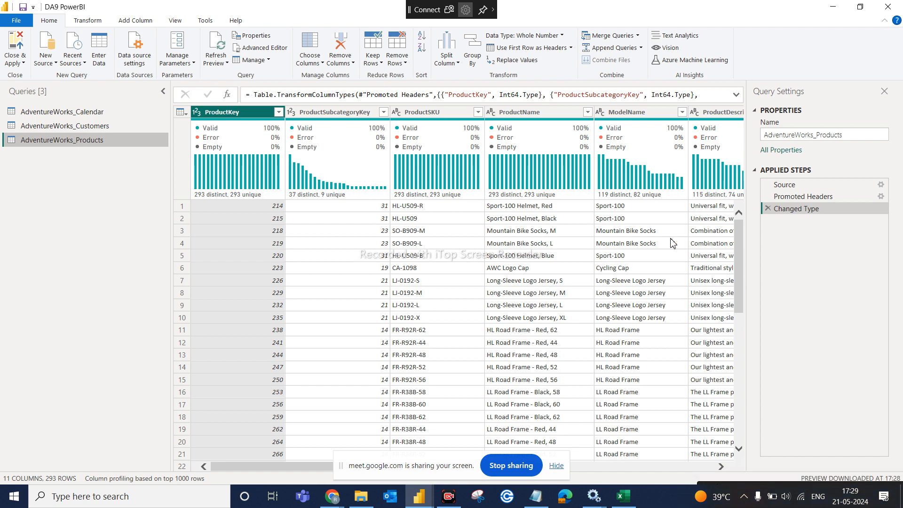
left_click(557, 465)
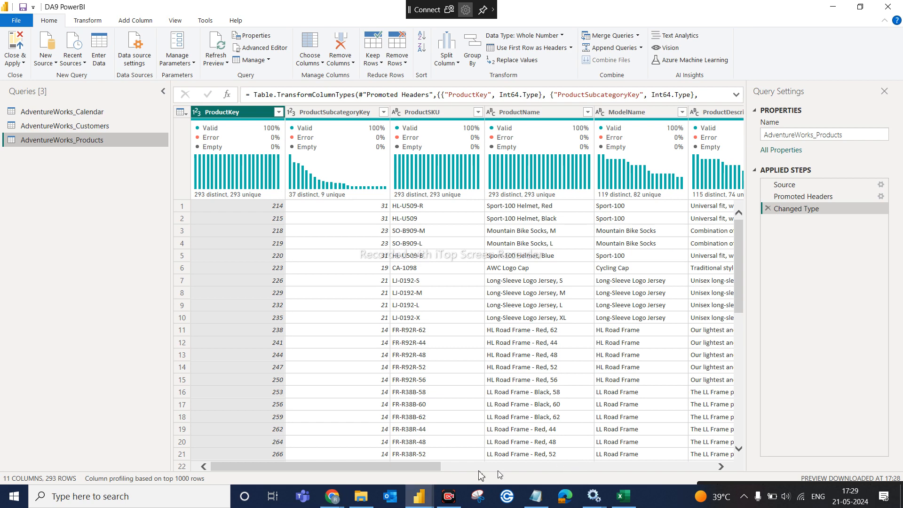
left_click(497, 458)
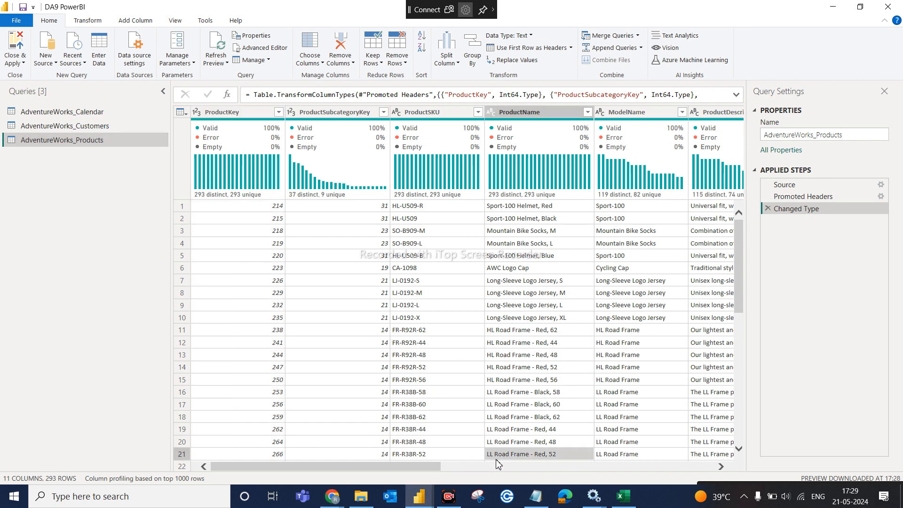
left_click(473, 398)
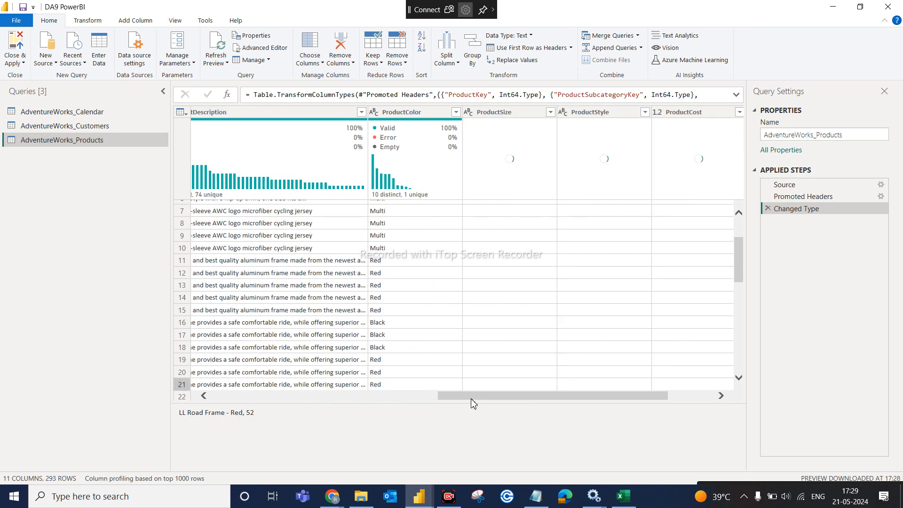
- Bring ProductPrice into view and select the ProductCost column
left_click(708, 397)
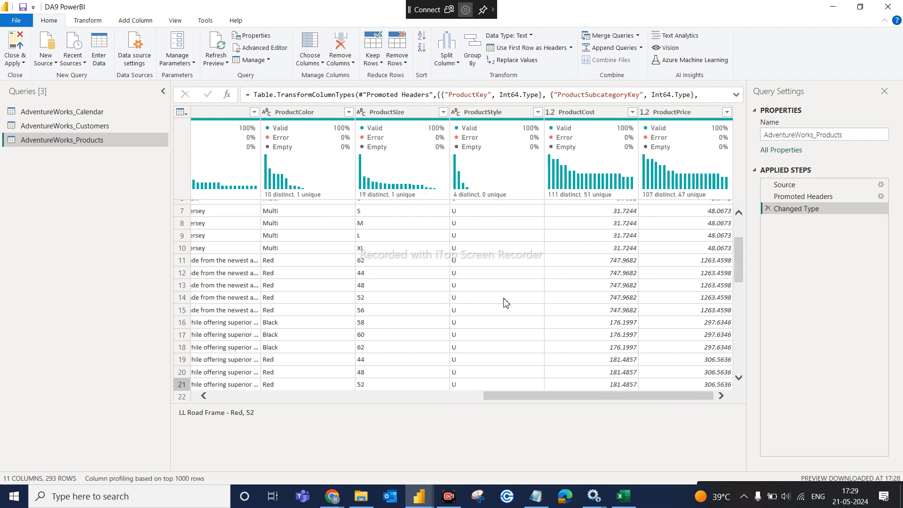
mouse_move(561, 194)
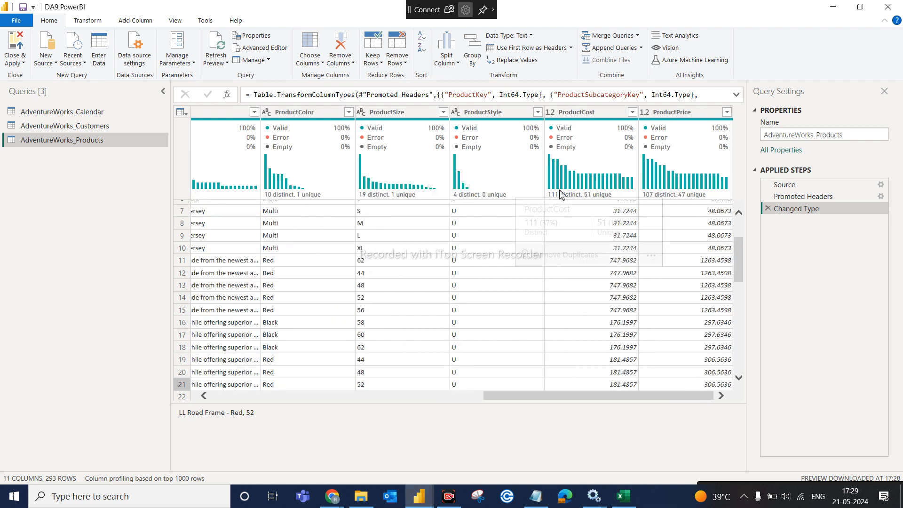
left_click(600, 116)
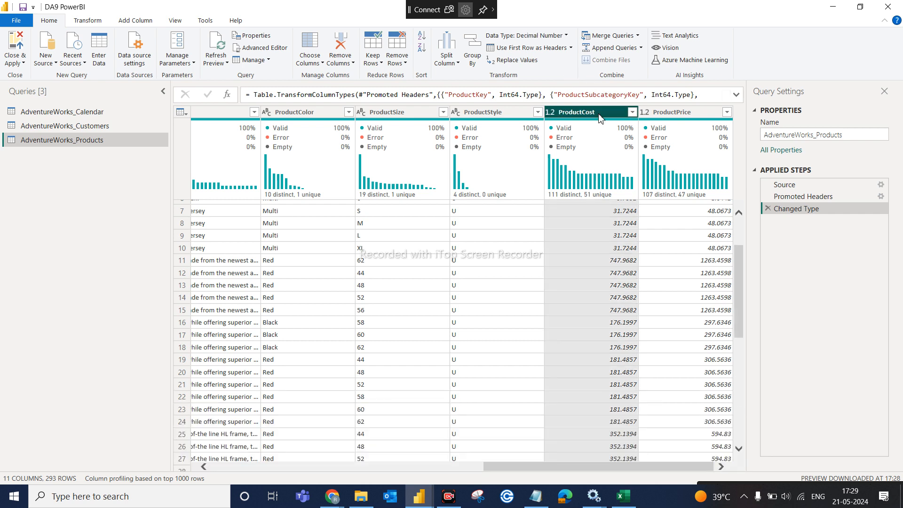
left_click(670, 114)
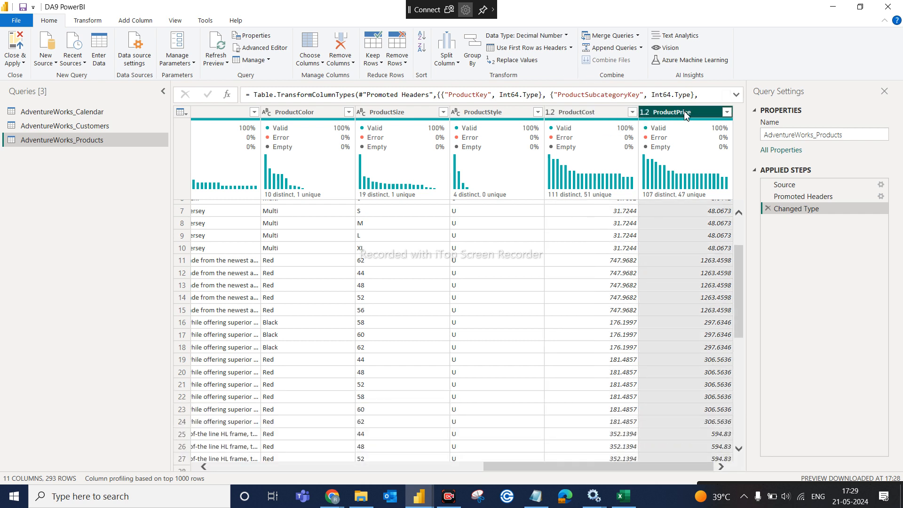
left_click(594, 112)
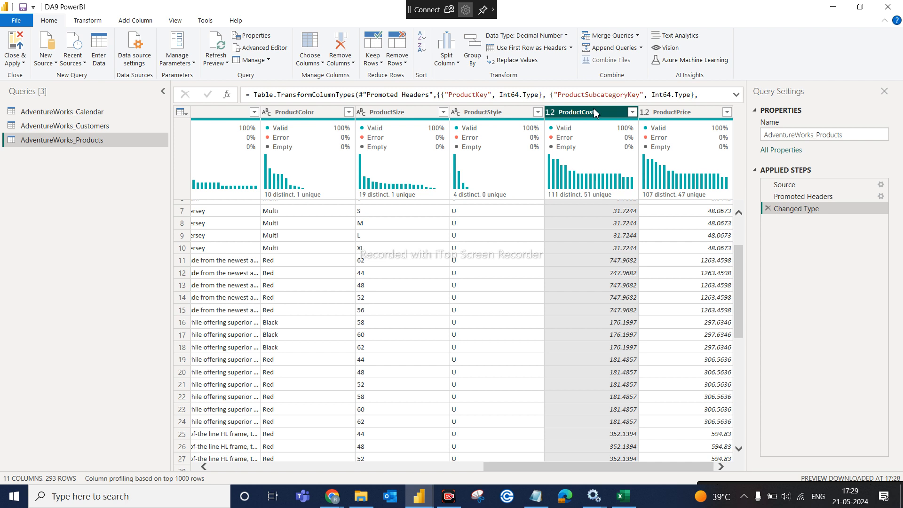
scroll(626, 263, "up", 2)
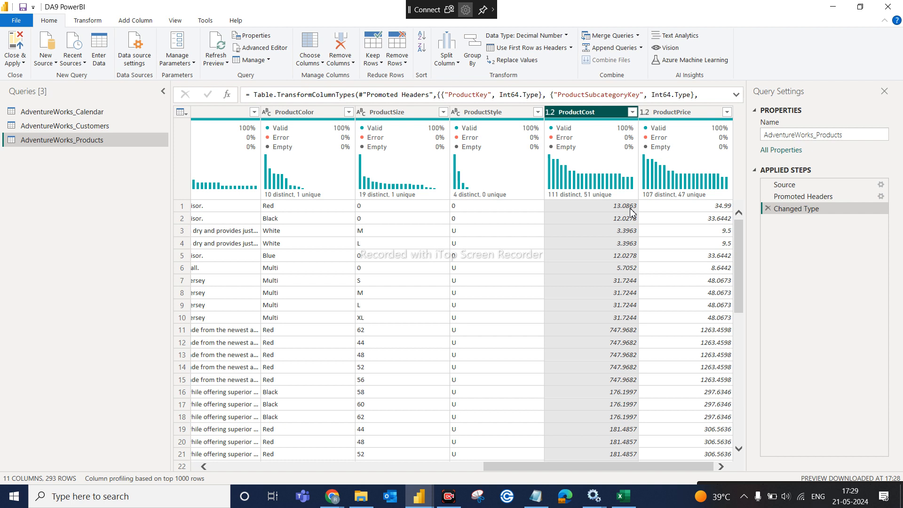
mouse_move(593, 122)
- Round ProductCost to 2 decimal places, then bring up the Google Meet window
left_click(87, 20)
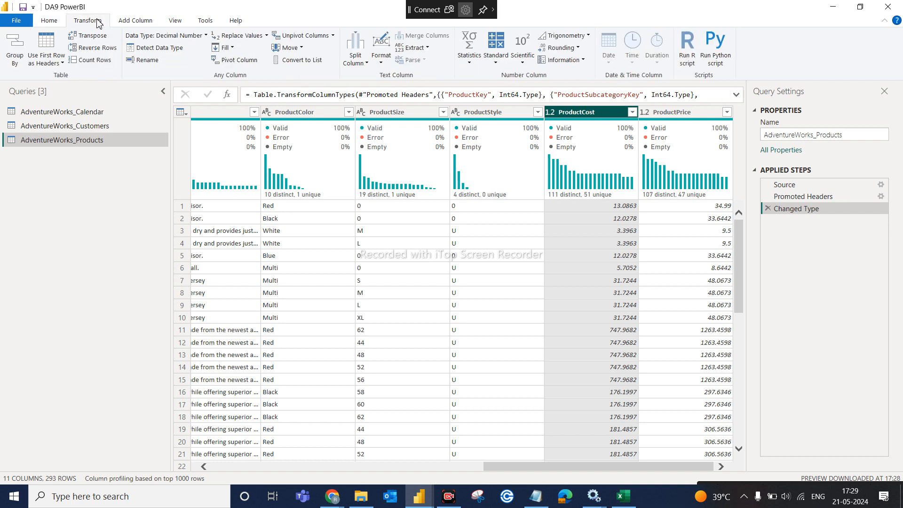
left_click(580, 49)
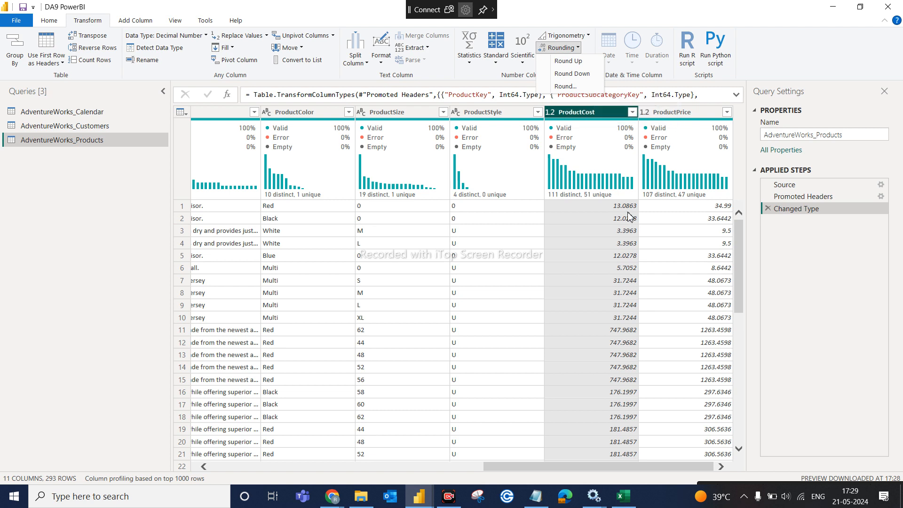
left_click(574, 88)
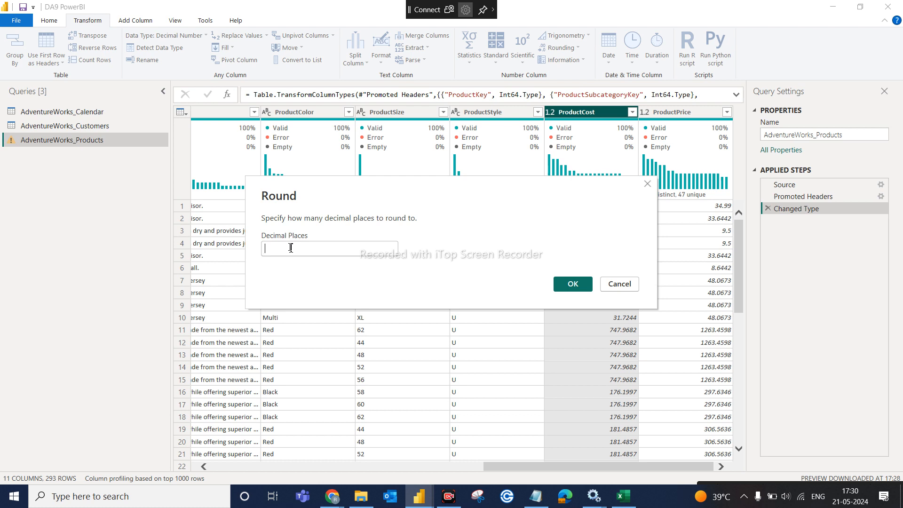
type("2")
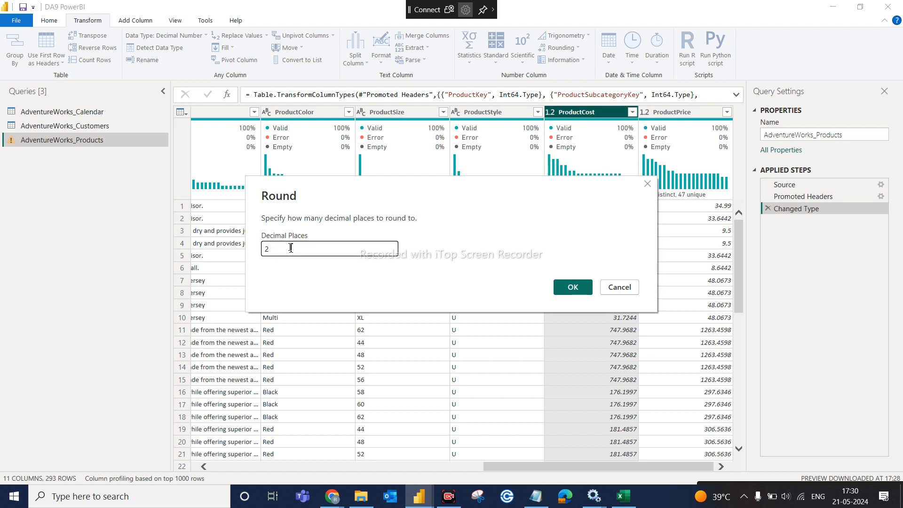
left_click(567, 287)
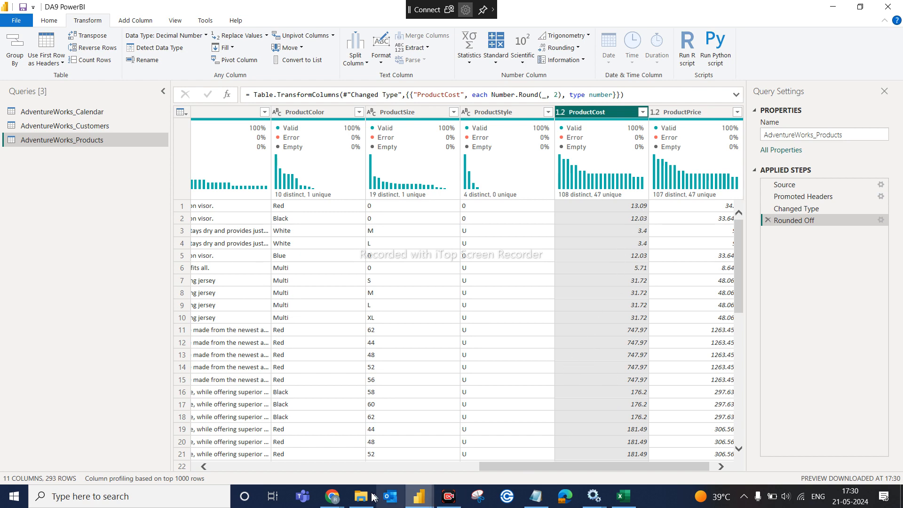
mouse_move(332, 497)
left_click(269, 444)
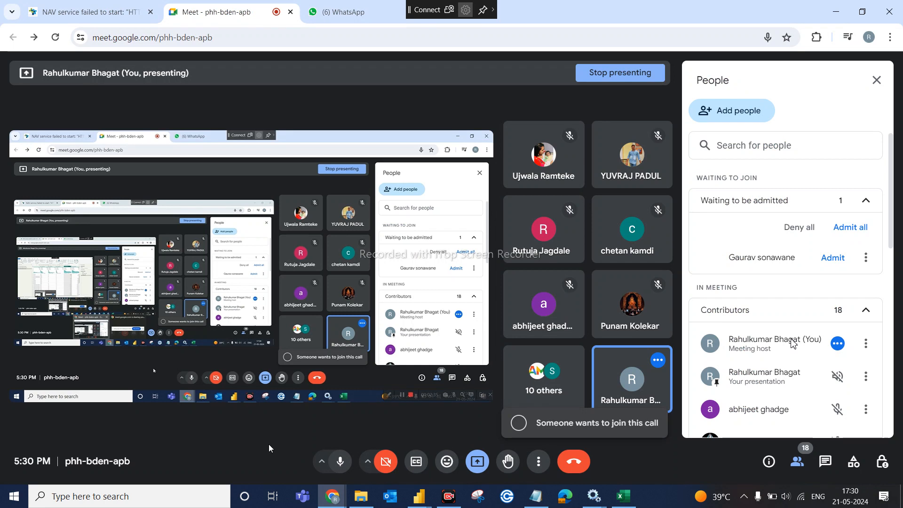
- Admit the next waiting participant and return to the Power Query editor
left_click(828, 263)
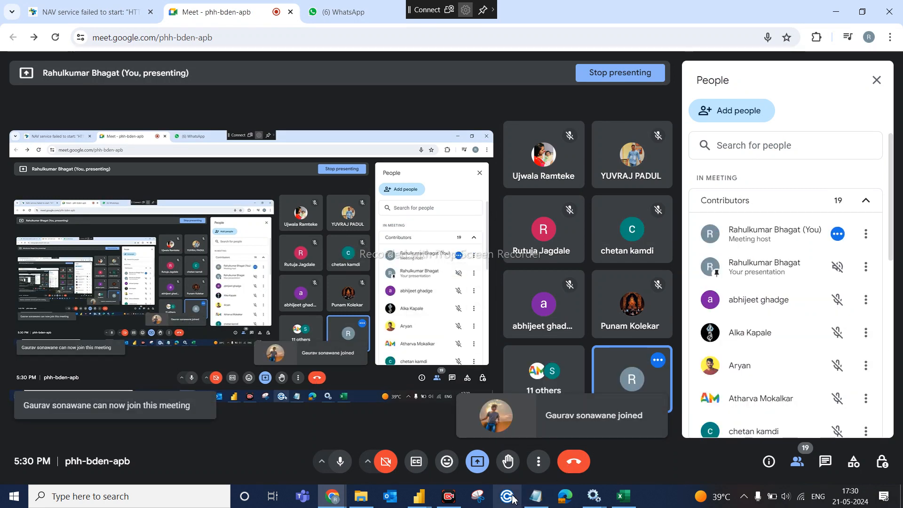
mouse_move(419, 497)
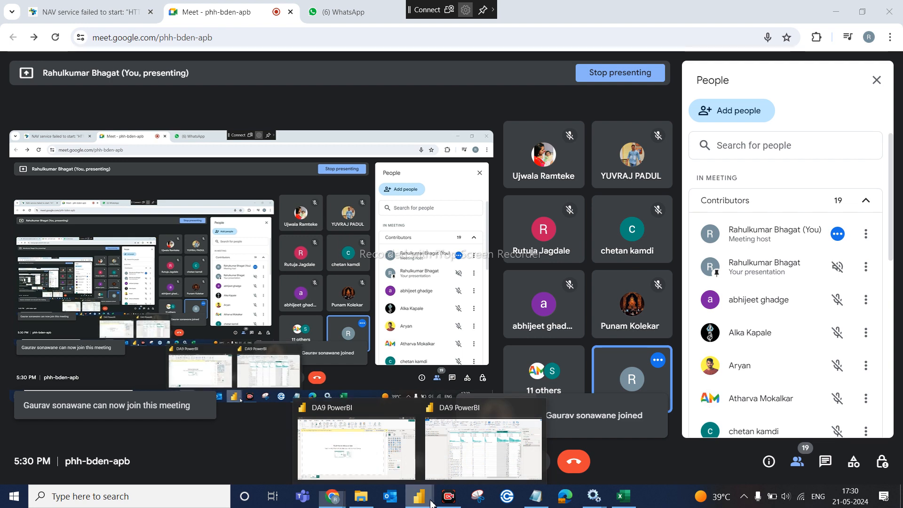
left_click(462, 464)
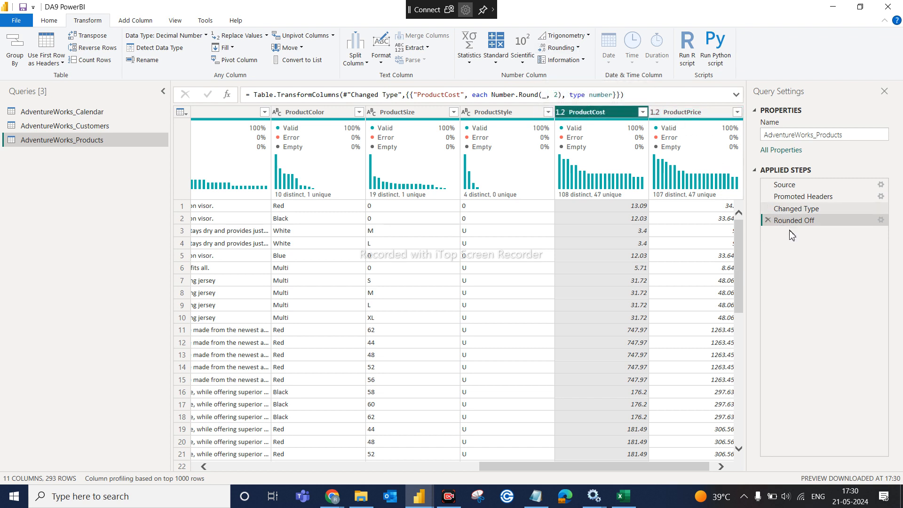
mouse_move(674, 132)
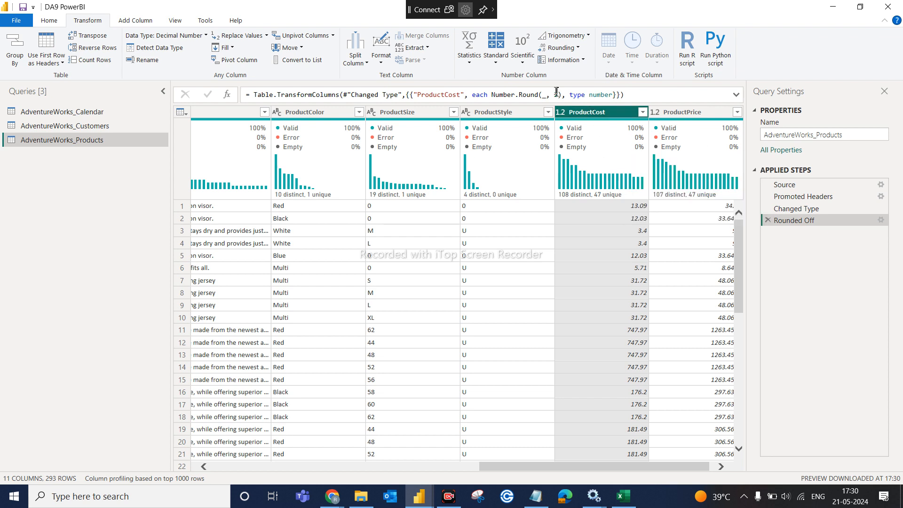
left_click(577, 48)
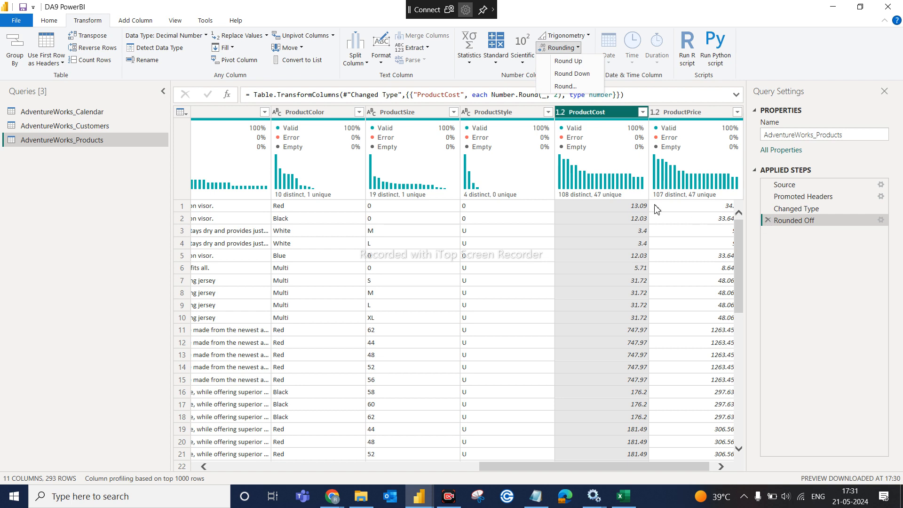
left_click(606, 111)
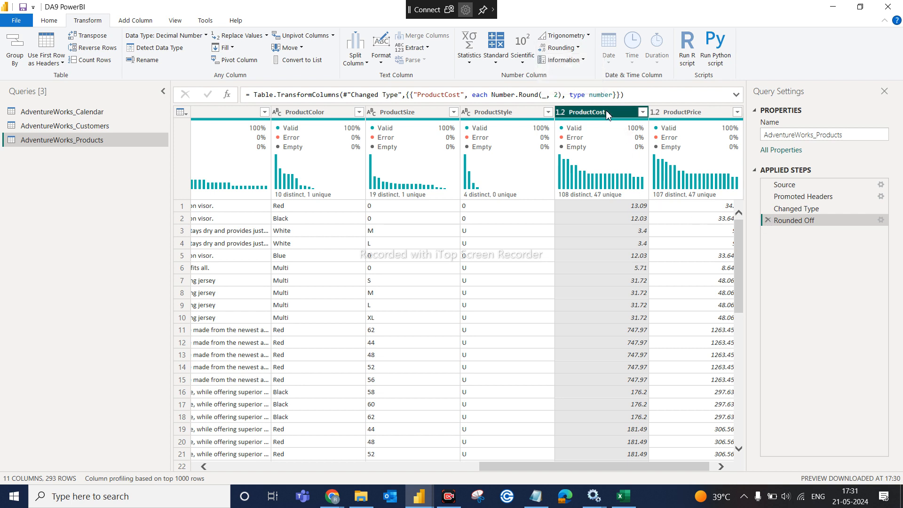
left_click(578, 49)
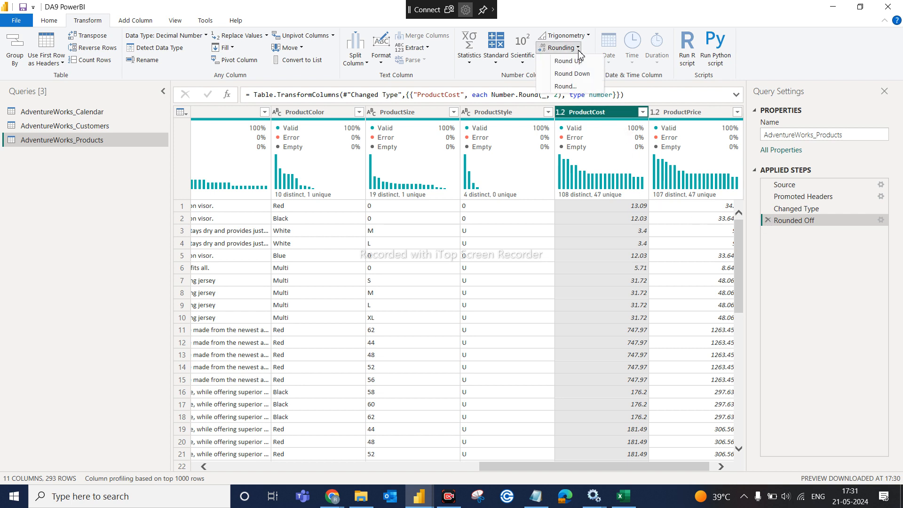
left_click(579, 63)
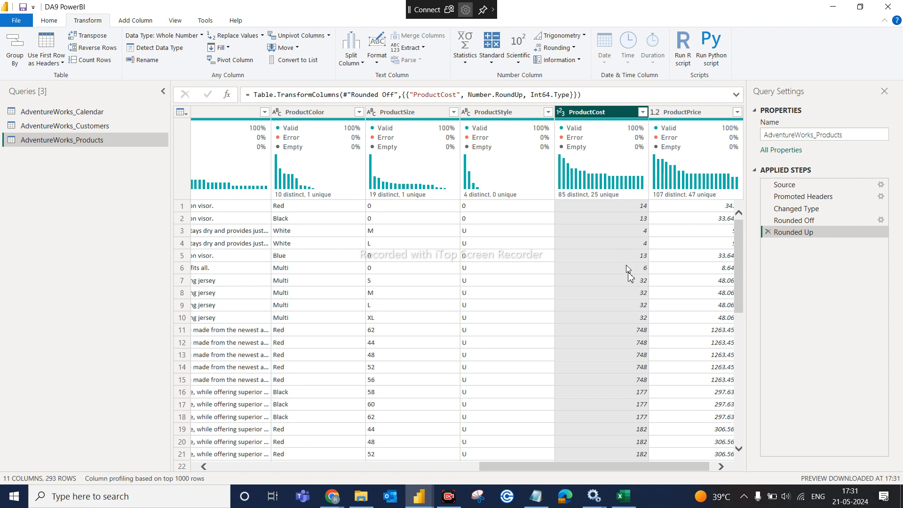
left_click(769, 232)
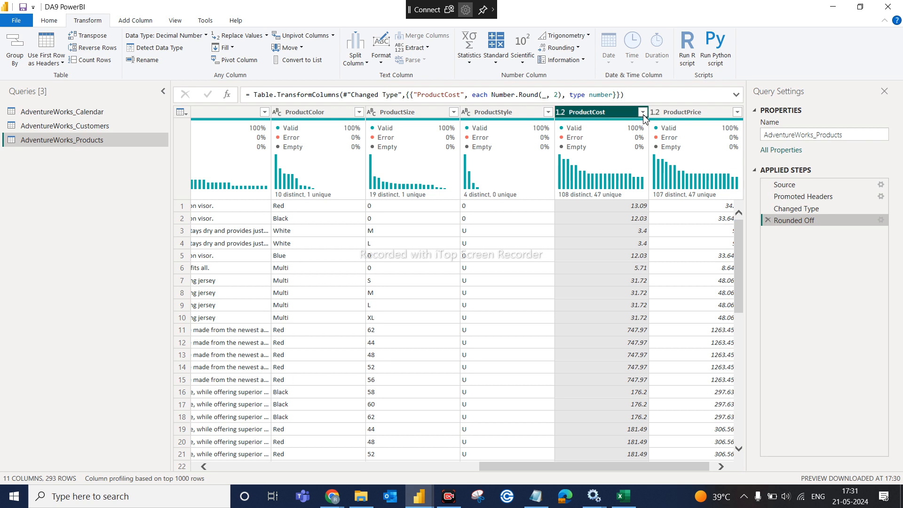
left_click(644, 115)
left_click(644, 115)
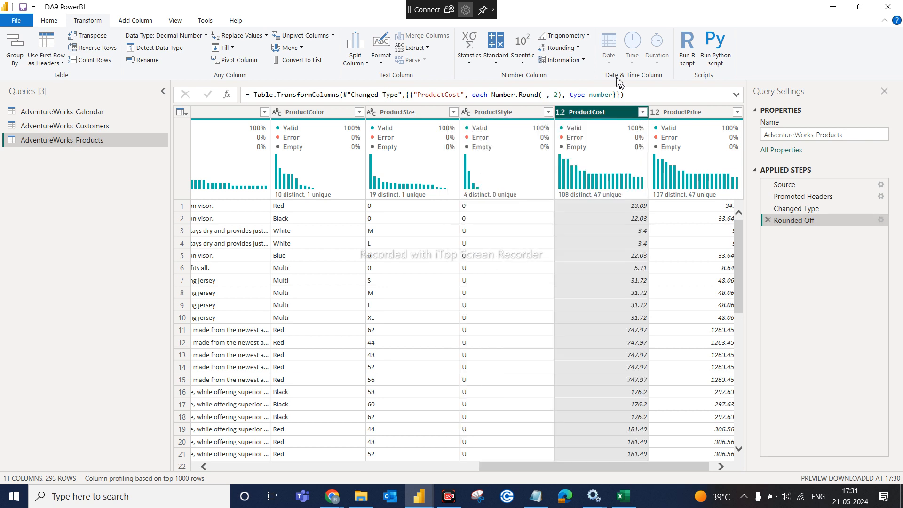
left_click(579, 48)
left_click(572, 74)
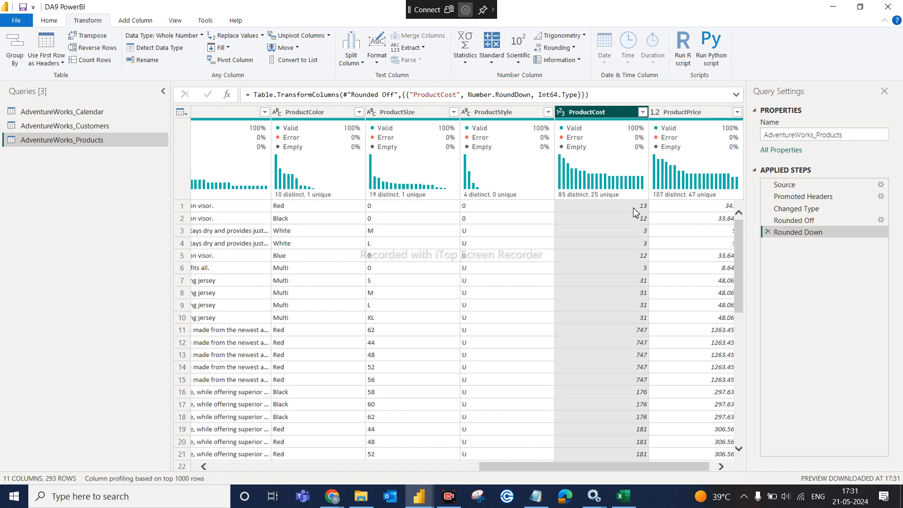
mouse_move(623, 127)
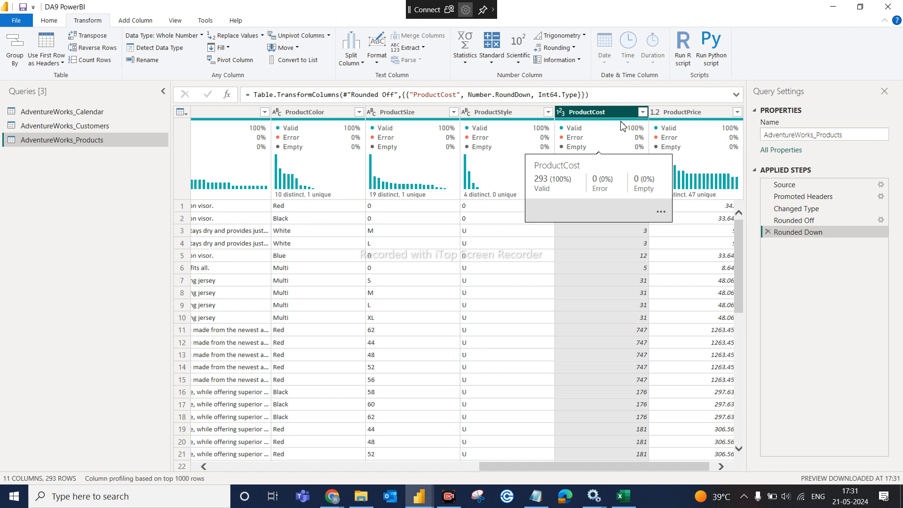
left_click(574, 48)
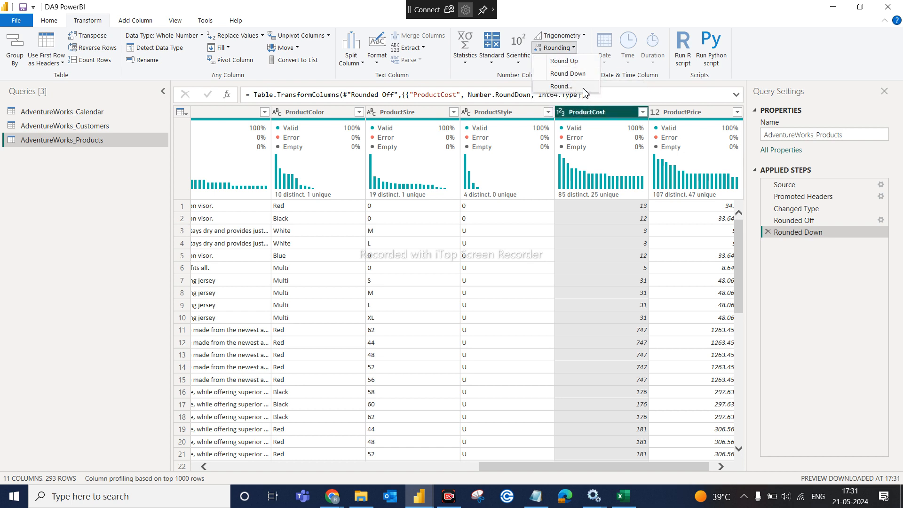
left_click(769, 234)
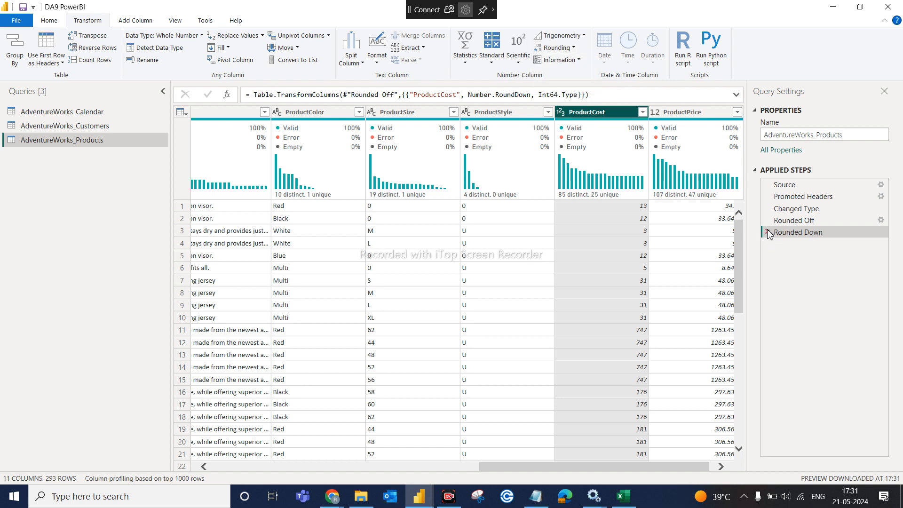
left_click(768, 232)
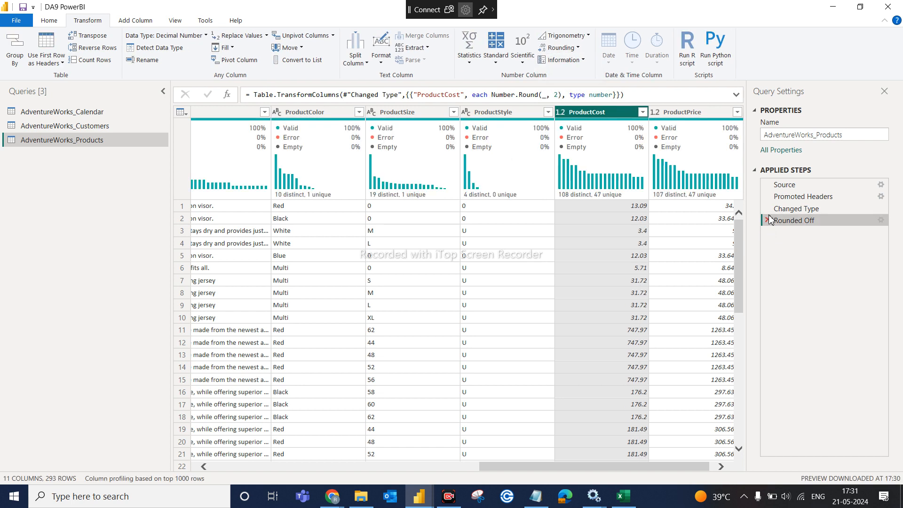
- Replace the Rounded Off step with one rounding both ProductCost and ProductPrice to 2 decimals
left_click(768, 220)
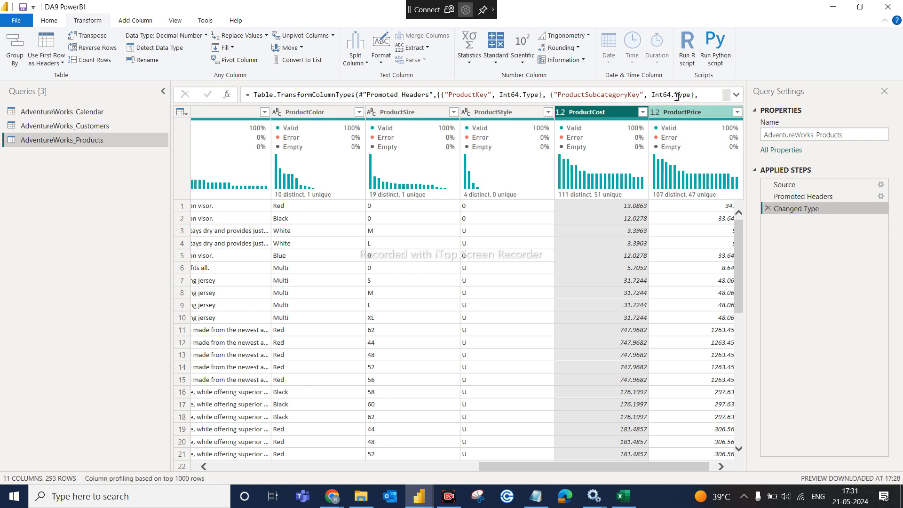
left_click(677, 113, "ctrl")
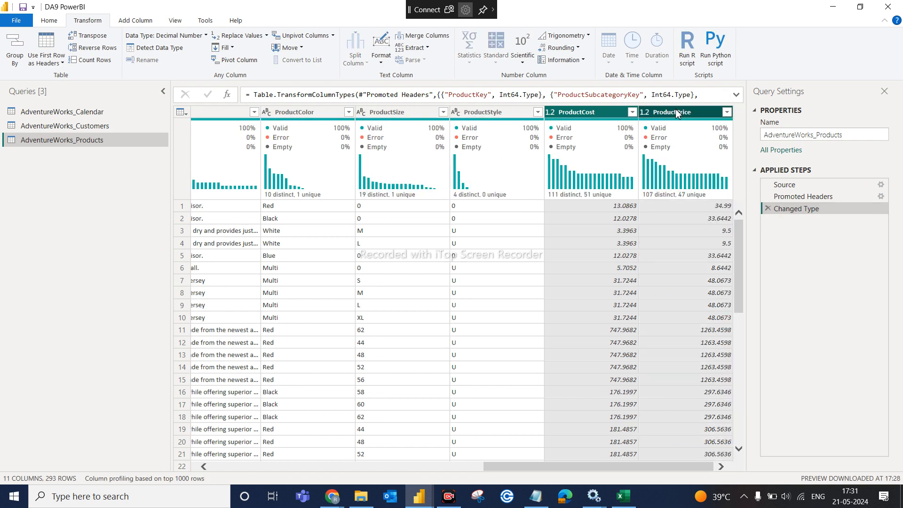
left_click(580, 48)
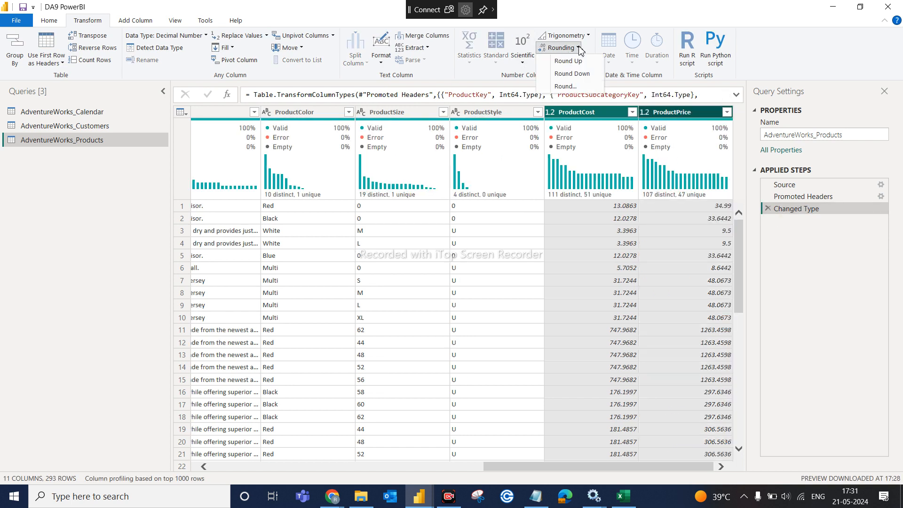
left_click(569, 86)
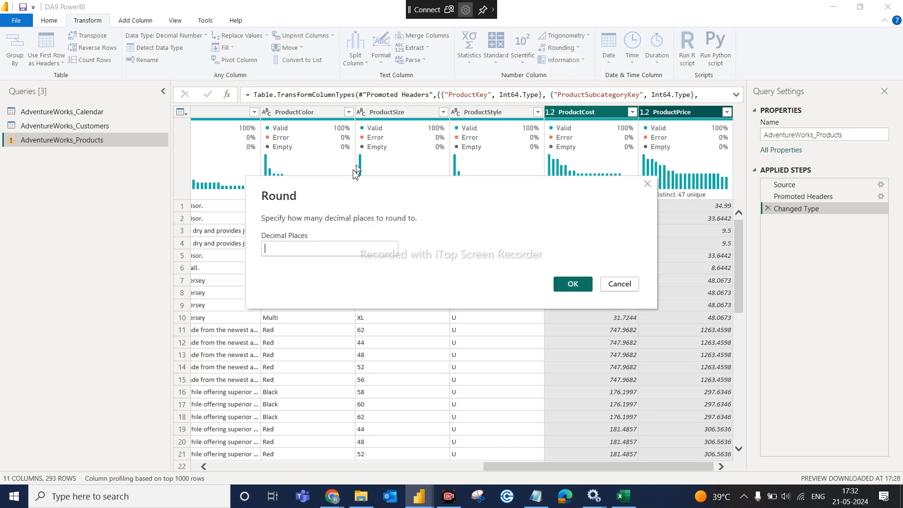
left_click(295, 246)
type("2")
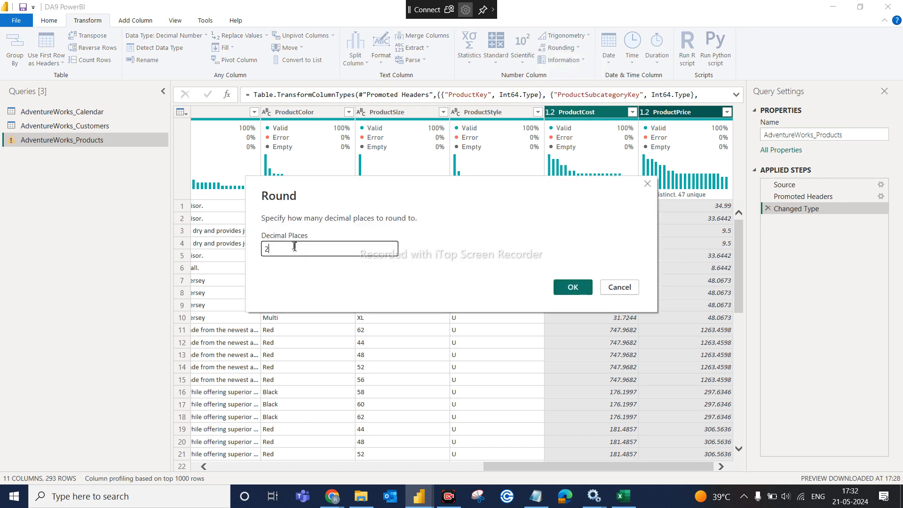
left_click(577, 288)
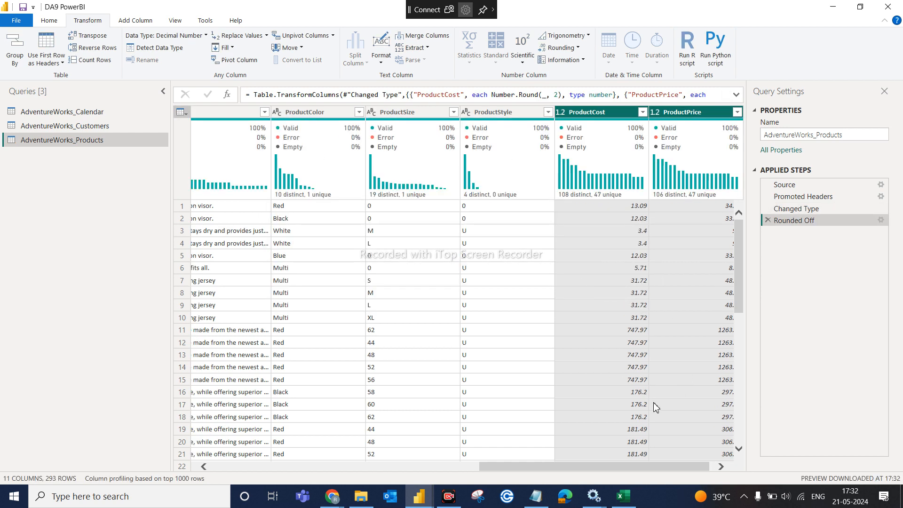
- Select only the ProductPrice column to review its rounded values
left_click(720, 466)
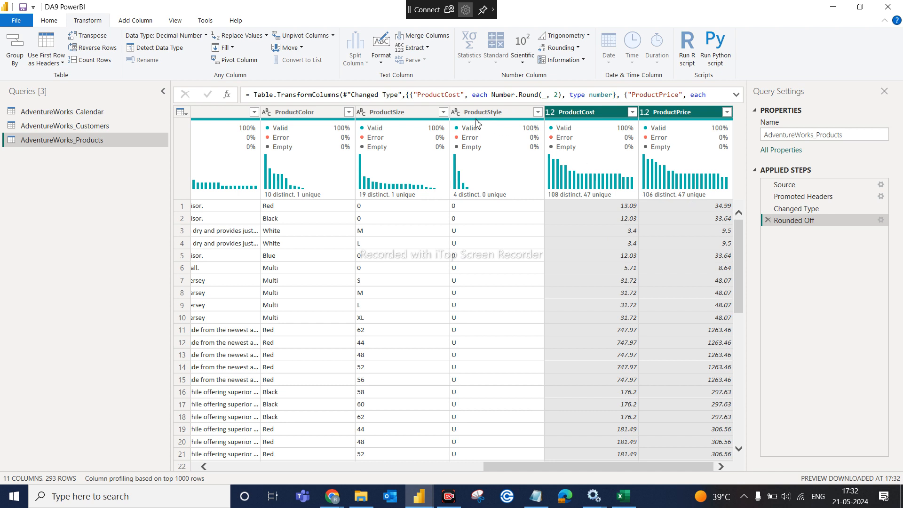
mouse_move(476, 121)
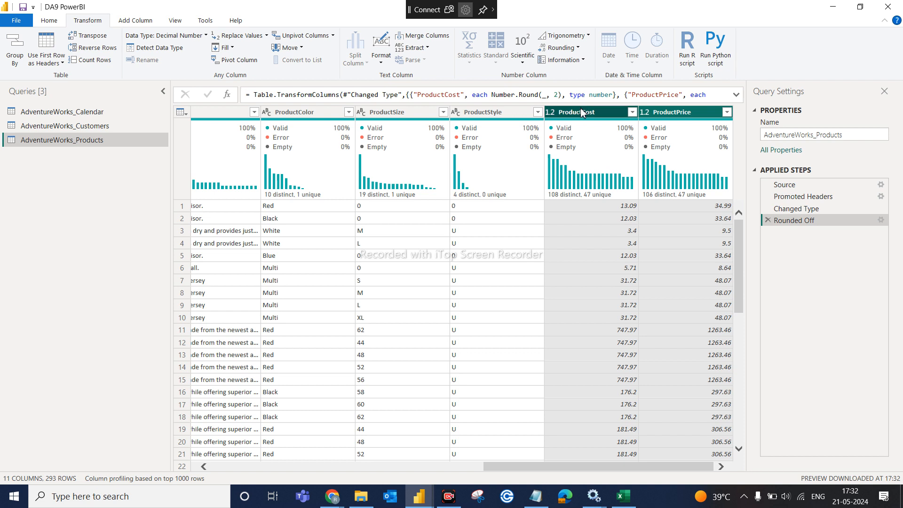
left_click(650, 115)
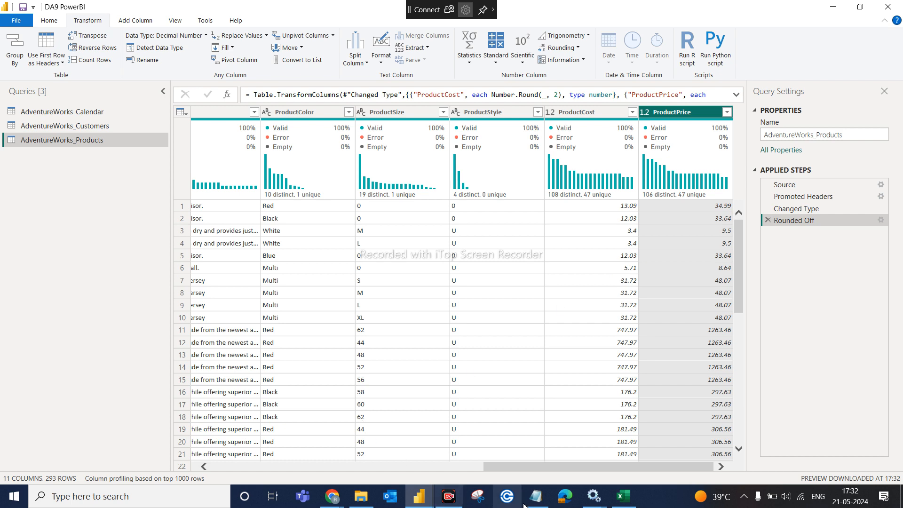
mouse_move(627, 500)
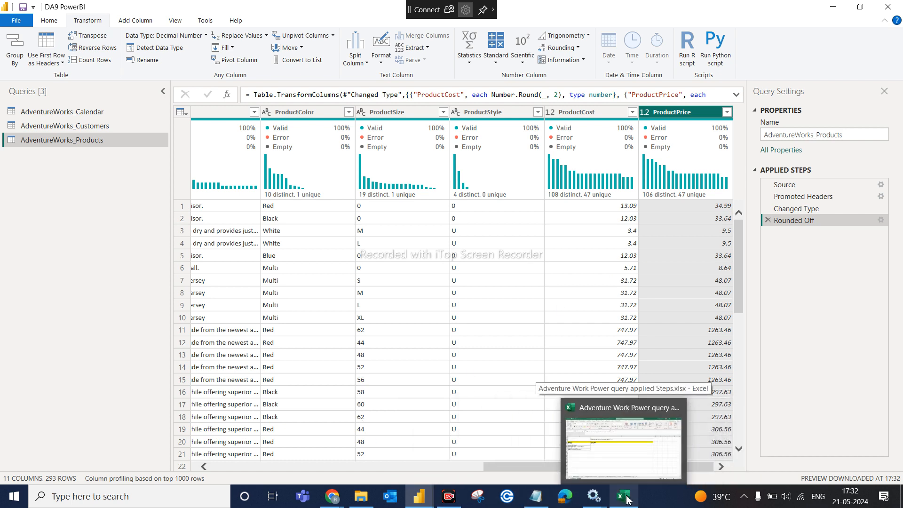
- Admit the waiting Meet participant, then go back to the Power Query editor
mouse_move(332, 497)
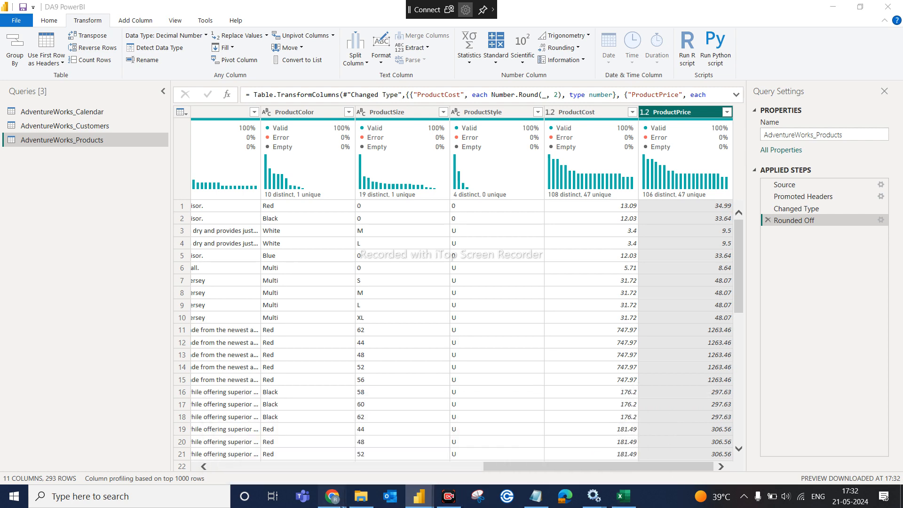
left_click(312, 458)
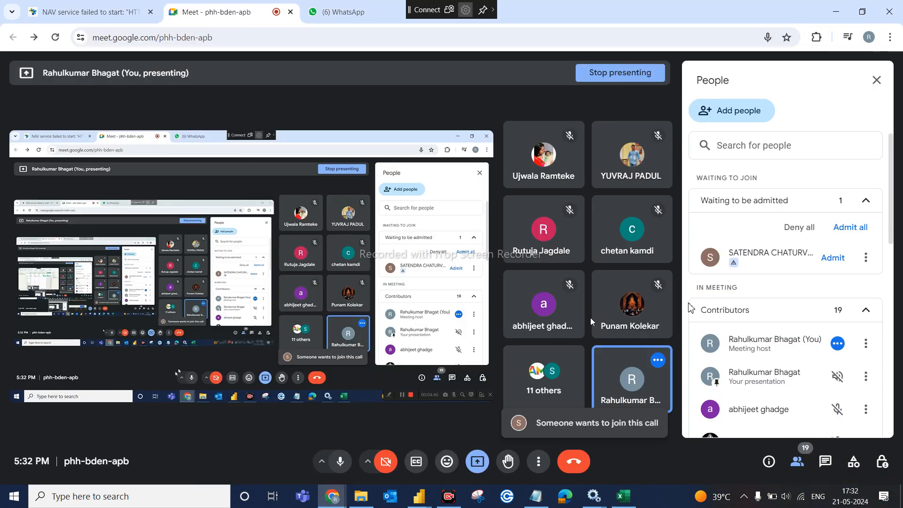
left_click(834, 257)
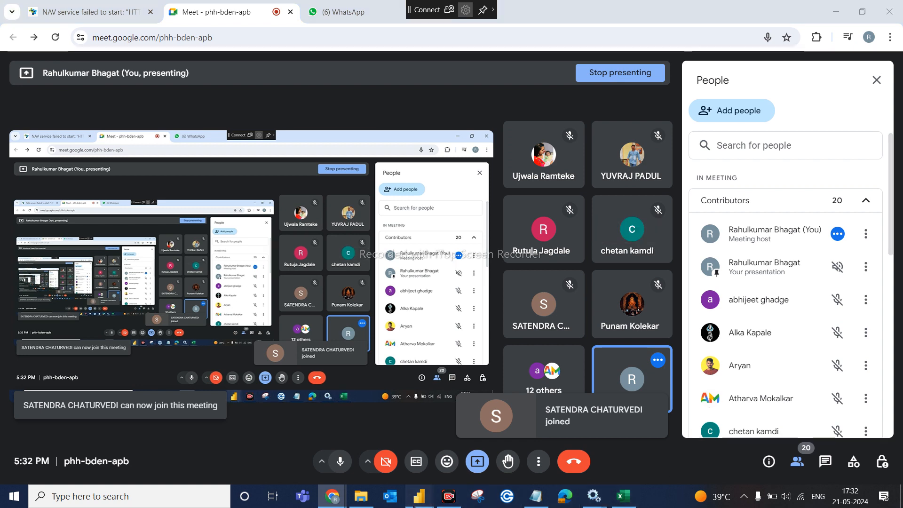
mouse_move(429, 492)
left_click(471, 447)
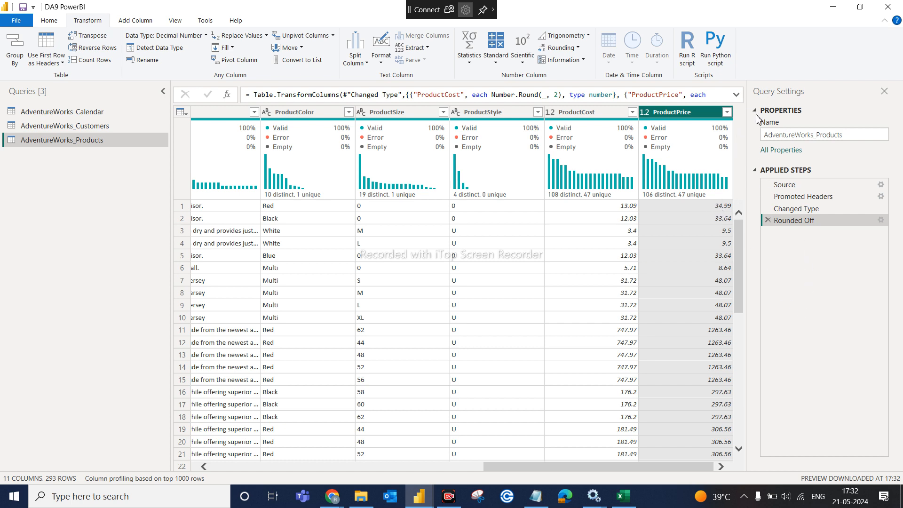
- Preview the first ProductPrice value, 34.99, below the grid
left_click(709, 210)
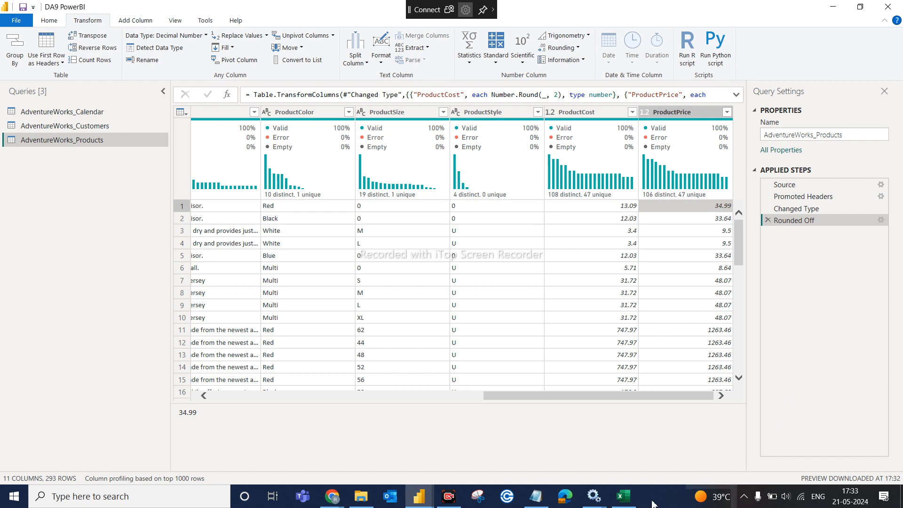
- In a new Excel worksheet, enter 100 in N4 and 15% in O4
left_click(624, 497)
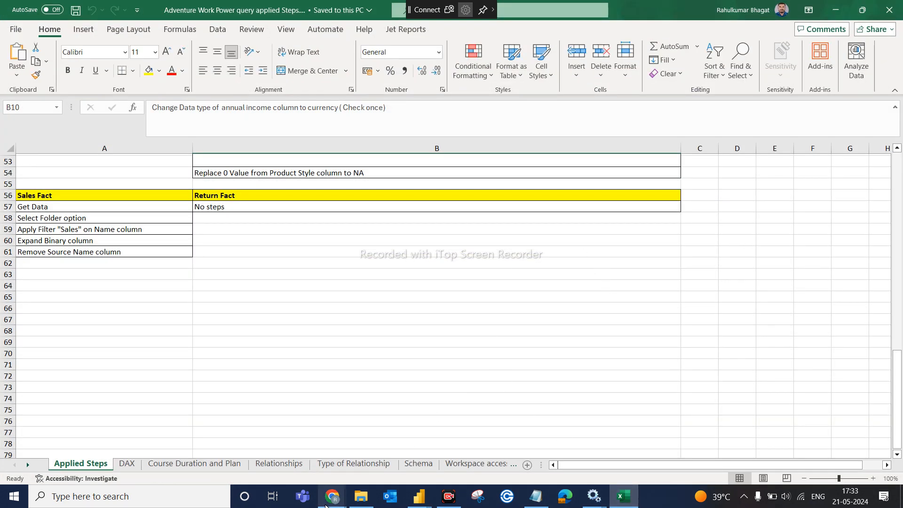
left_click(528, 466)
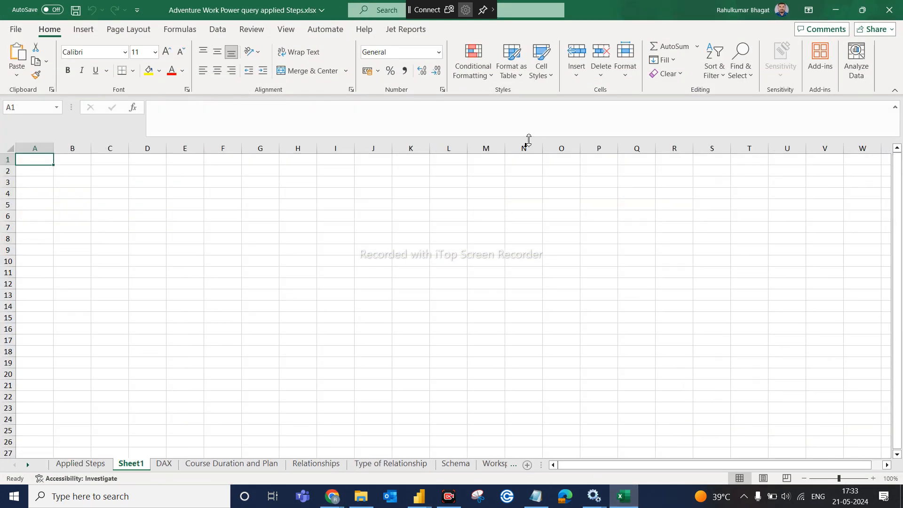
left_click(523, 192)
type("100")
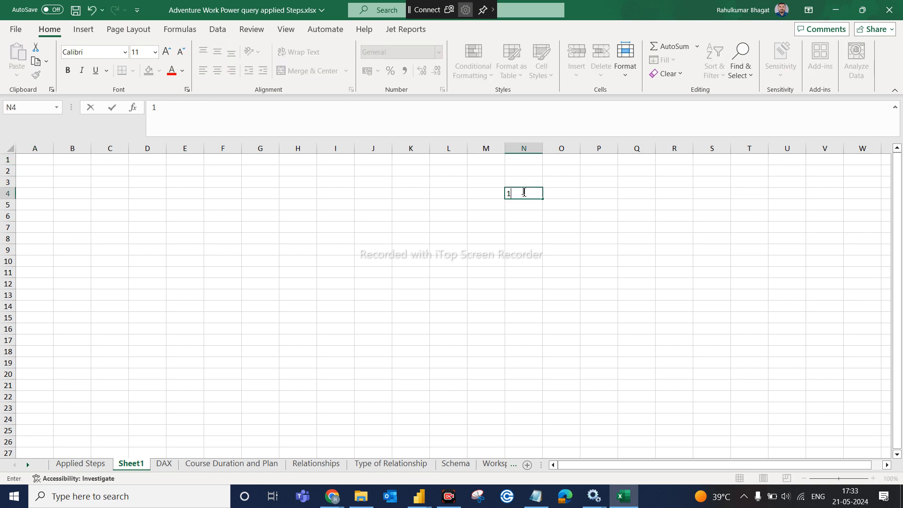
left_click(518, 210)
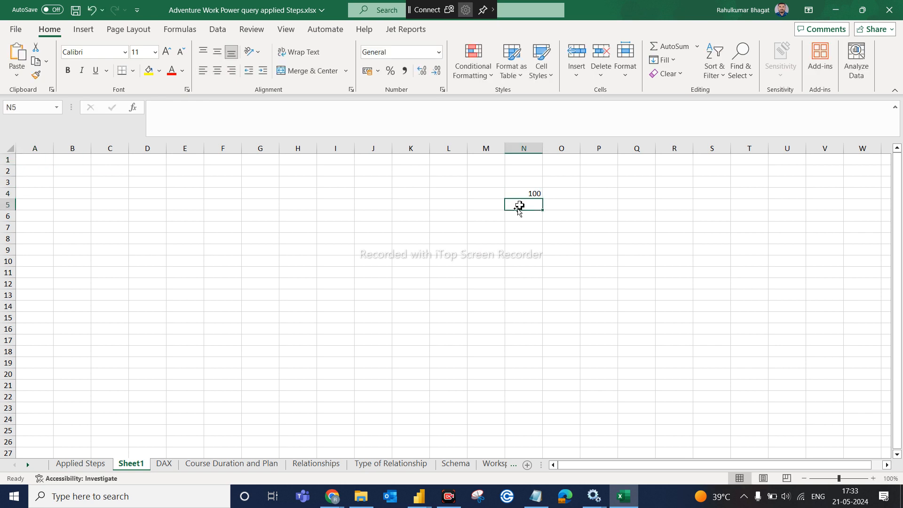
left_click(537, 194)
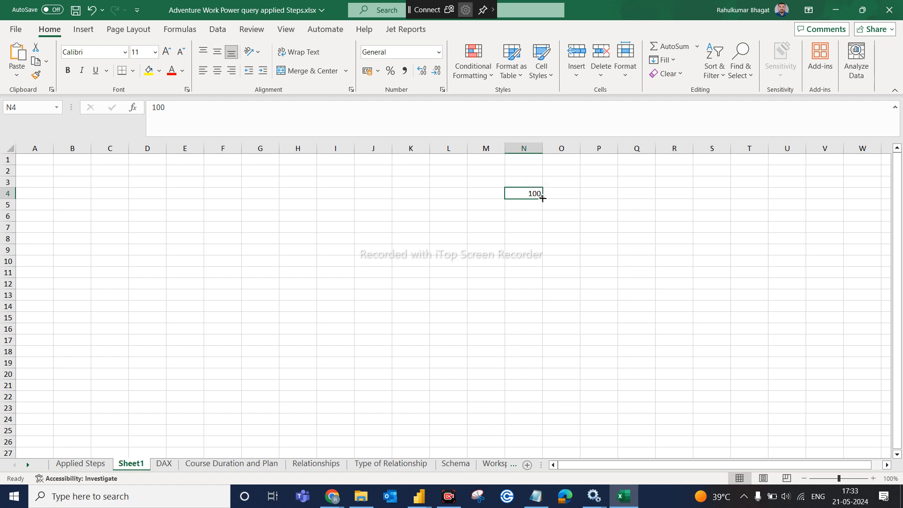
left_click(558, 197)
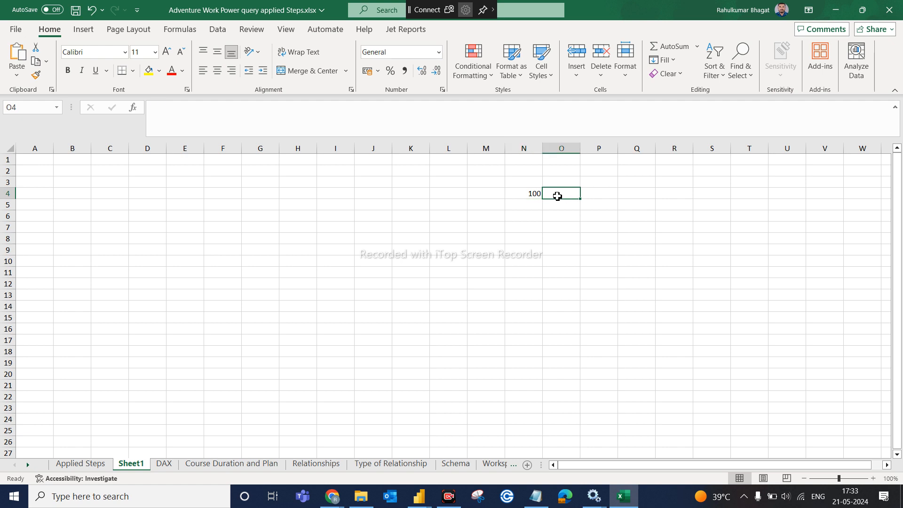
type("15%")
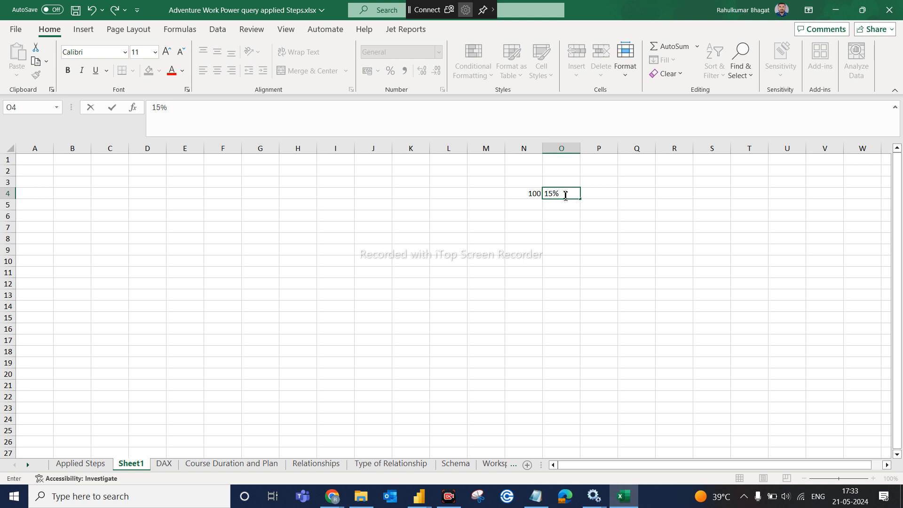
left_click(563, 184)
- Add the headings Discount in O3, Price in N3 and Final price in P3
type("Discount")
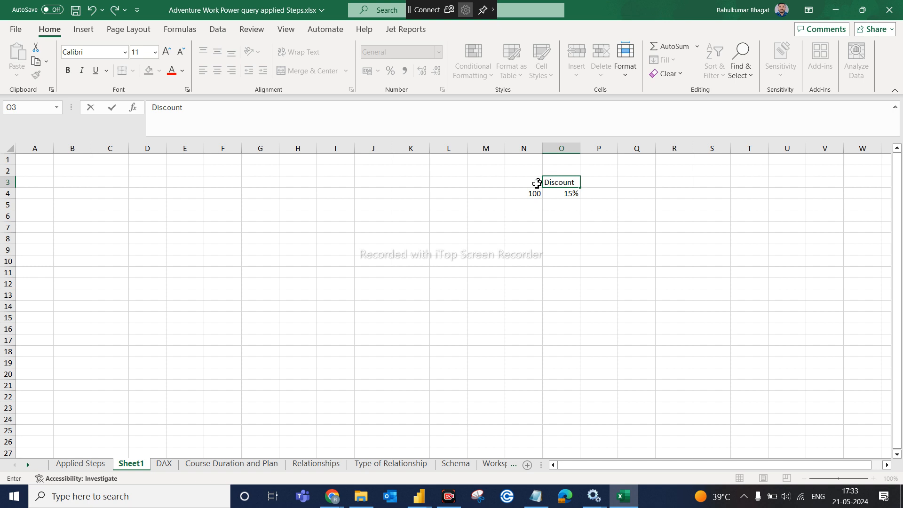
left_click(527, 185)
type("Price")
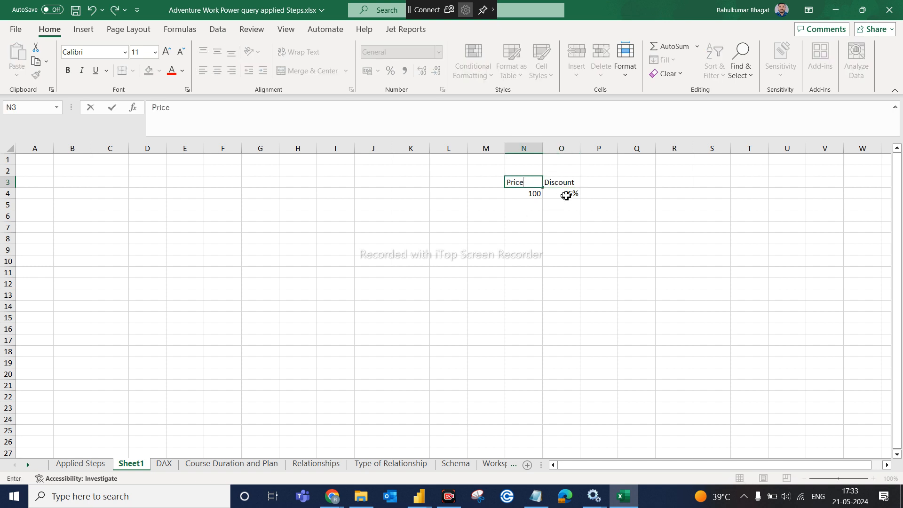
left_click(582, 220)
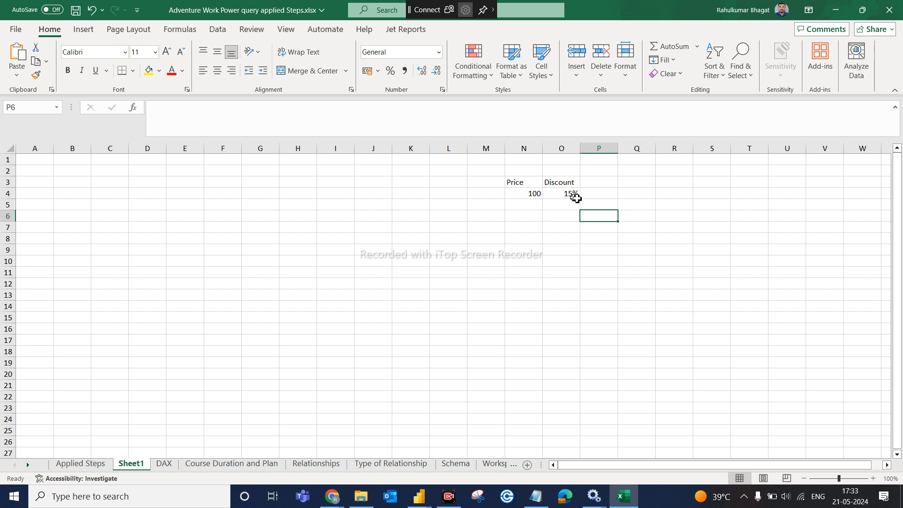
left_click(595, 191)
left_click(603, 182)
type("Fina")
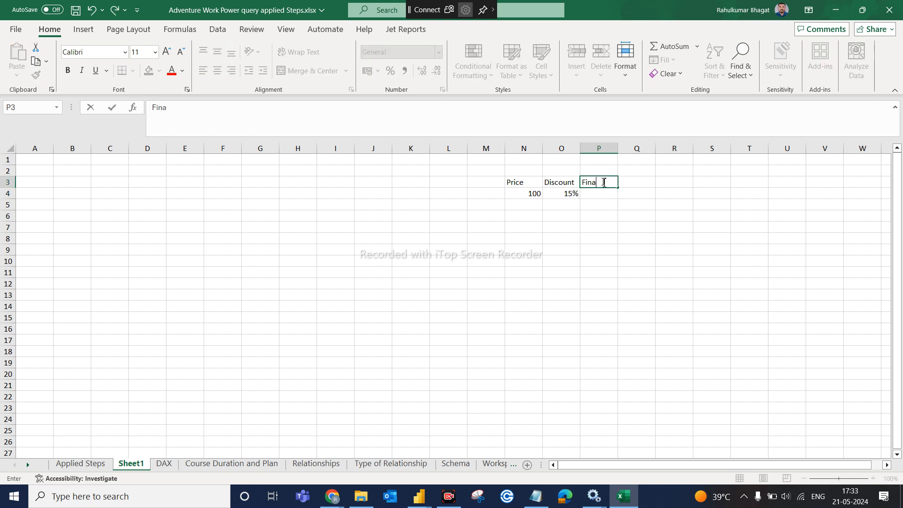
type("l price")
left_click(591, 239)
left_click(595, 191)
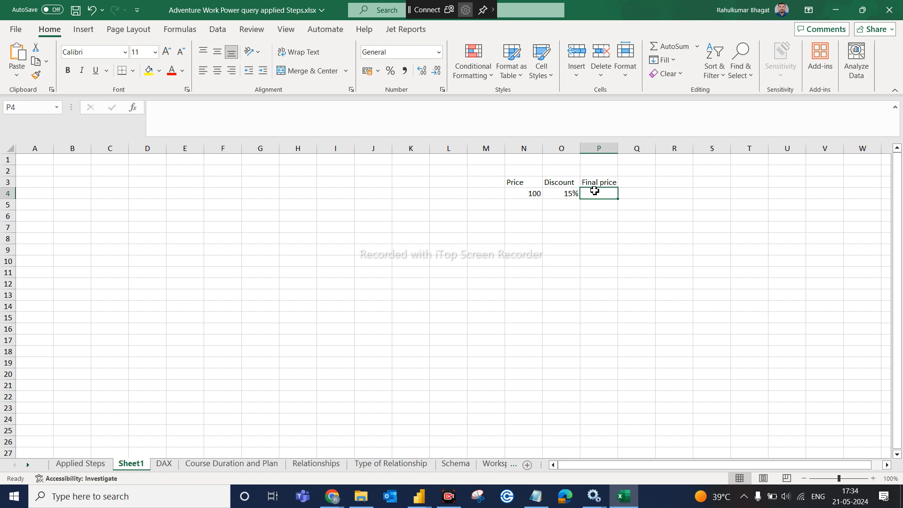
type("100")
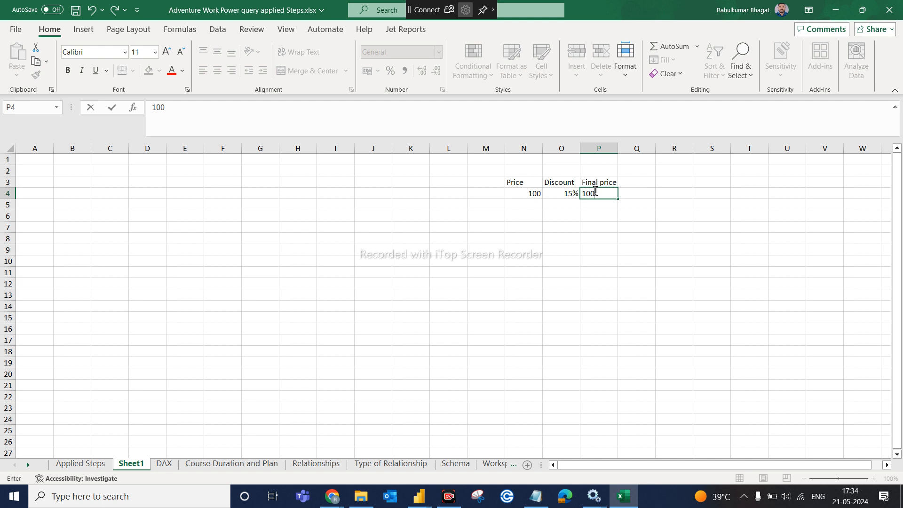
key("BackSpace")
key("BackSpace")
key("BackSpace")
type("100*100")
key("BackSpace")
key("BackSpace")
key("BackSpace")
key("BackSpace")
key("BackSpace")
key("BackSpace")
type("1")
key("BackSpace")
key("BackSpace")
key("BackSpace")
- Enter the formula =N4*0.85 in P4, declining the accidental replace prompt
left_click(529, 195)
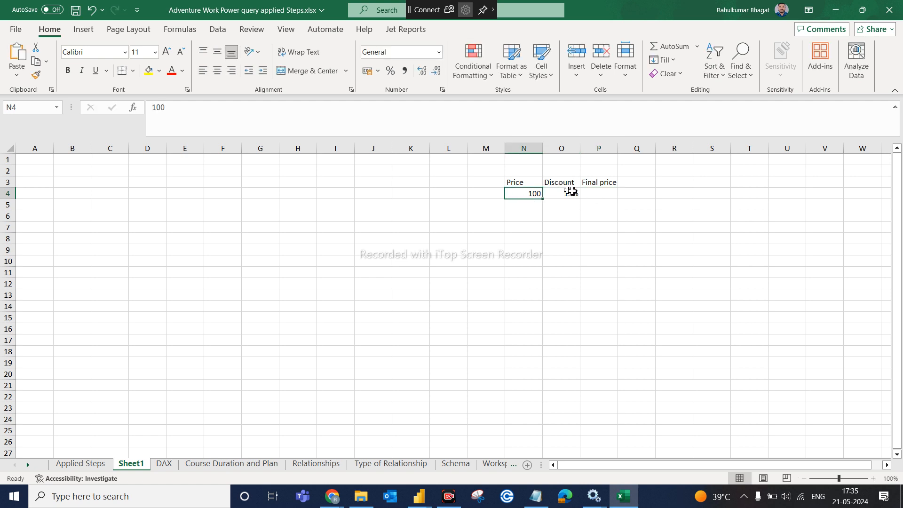
left_click(590, 194)
type("=")
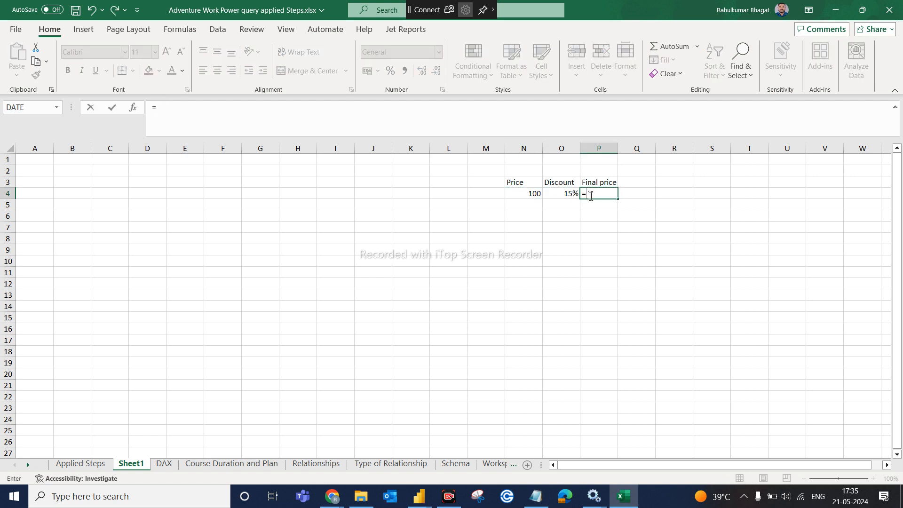
left_click(538, 193)
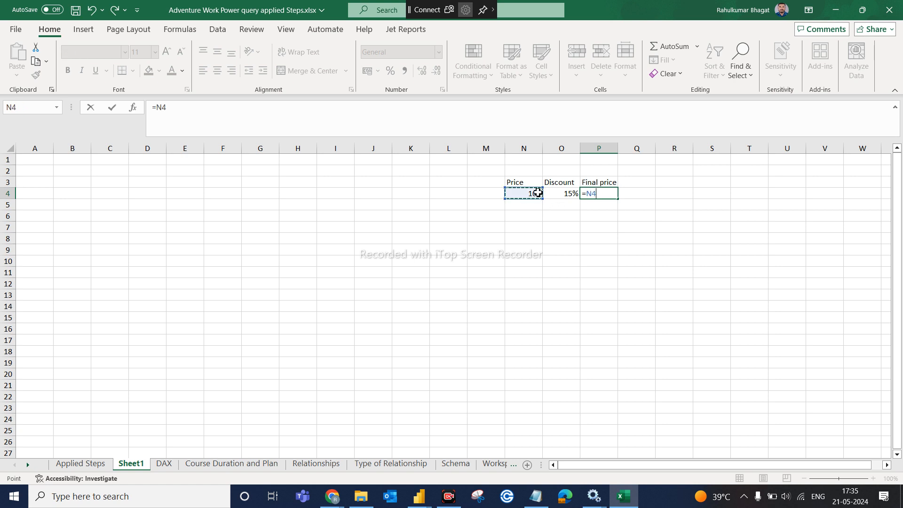
key("shift+Return")
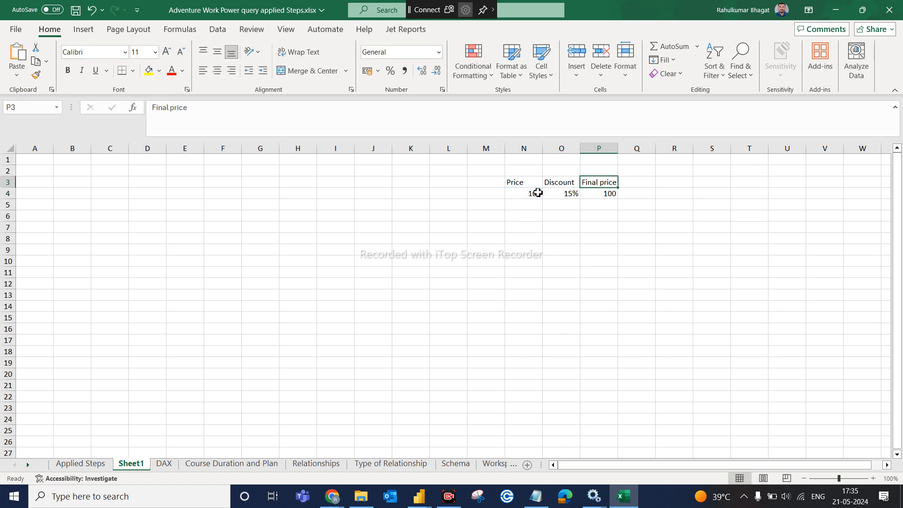
left_click_drag(605, 188, 603, 197)
left_click(478, 278)
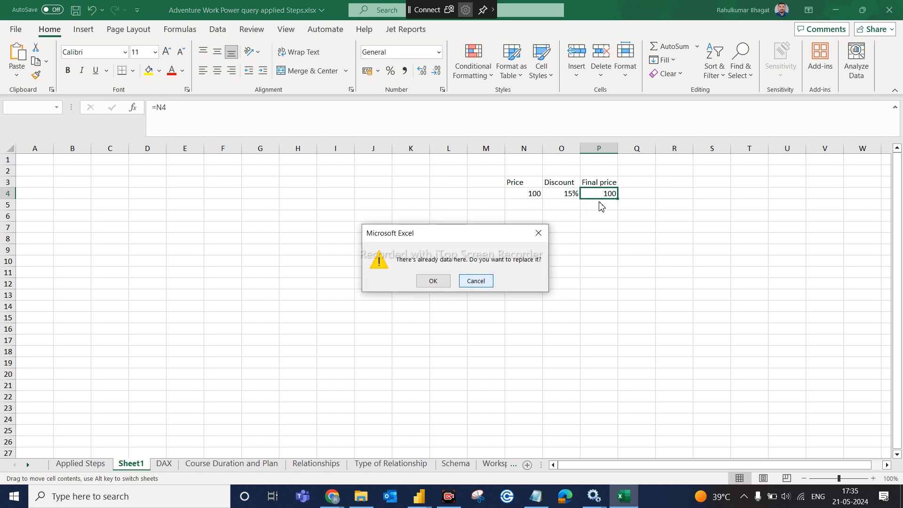
left_click(586, 195)
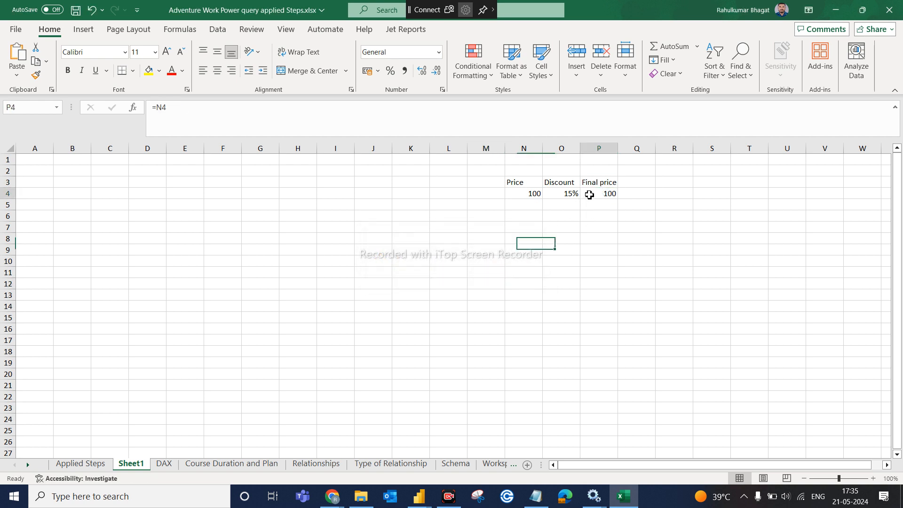
left_click(183, 109)
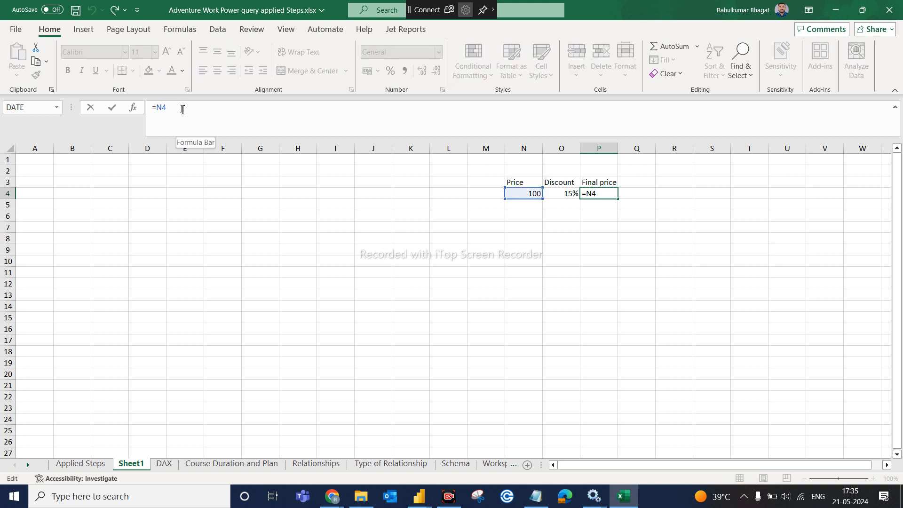
type("*")
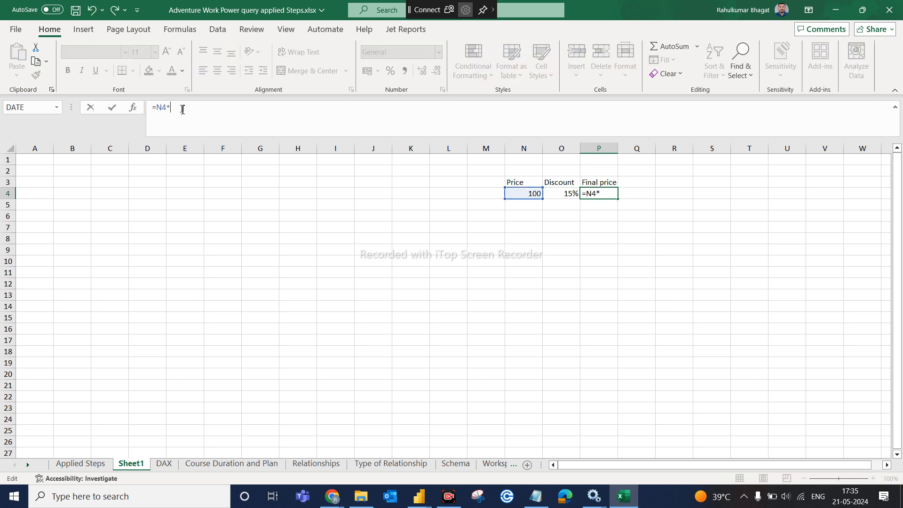
type("0.85")
key("Return")
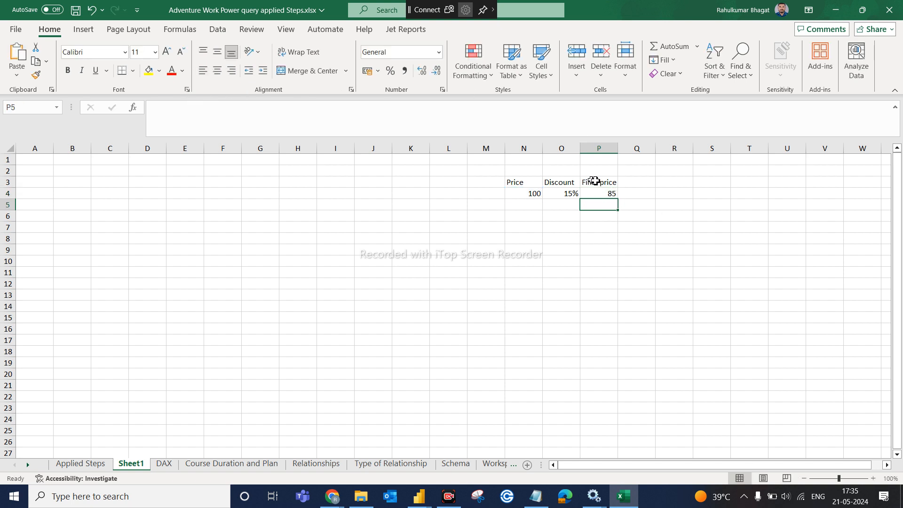
- Compare the Price of 100 in N4 with the Final price of 85 in P4
left_click(609, 194)
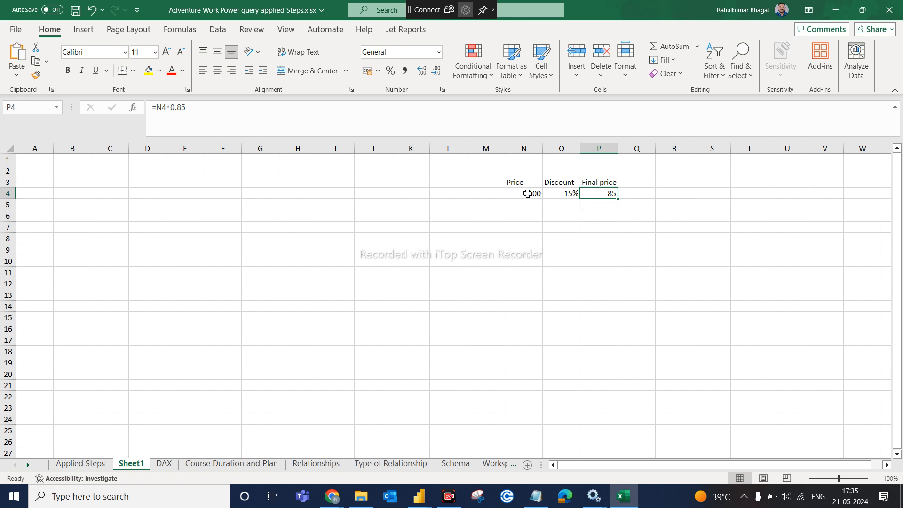
left_click(528, 194)
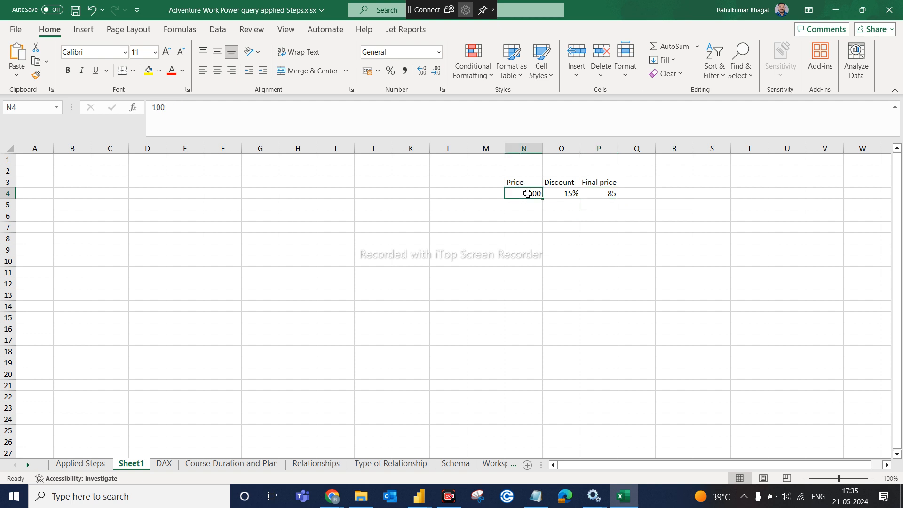
left_click(607, 194)
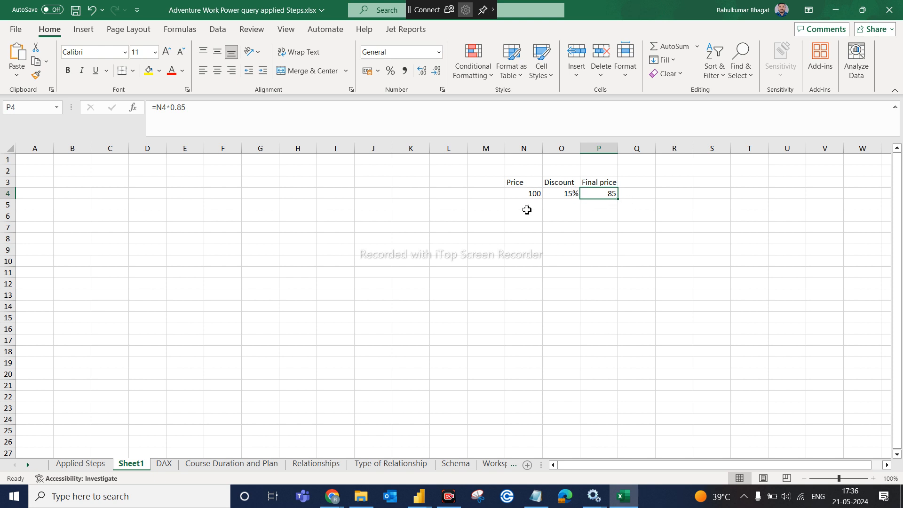
left_click(530, 197)
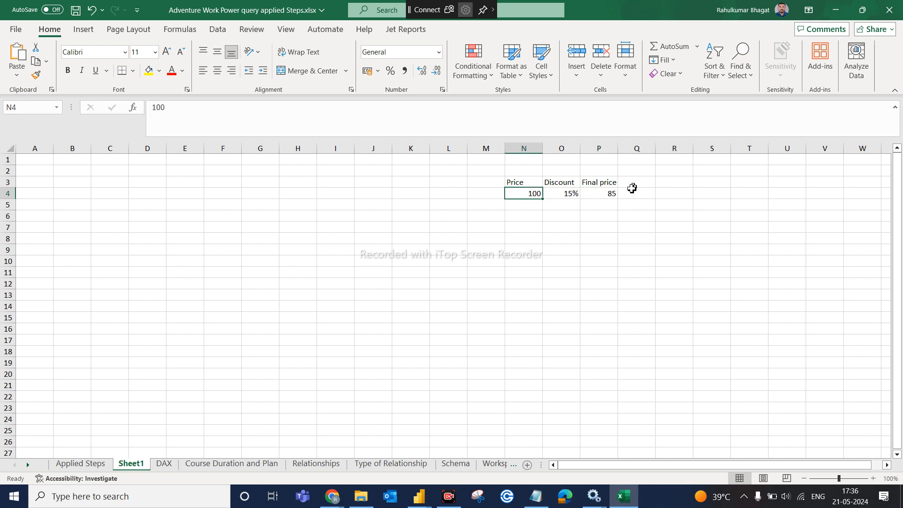
left_click(608, 192)
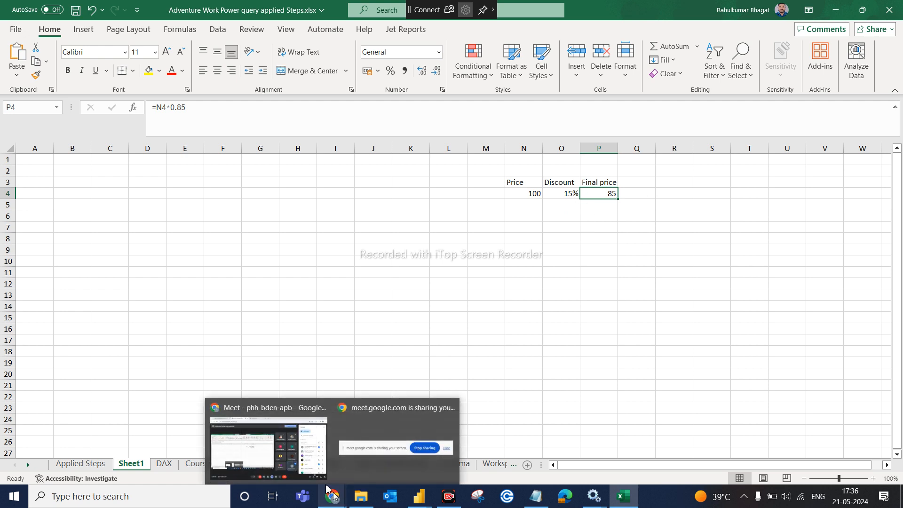
mouse_move(361, 498)
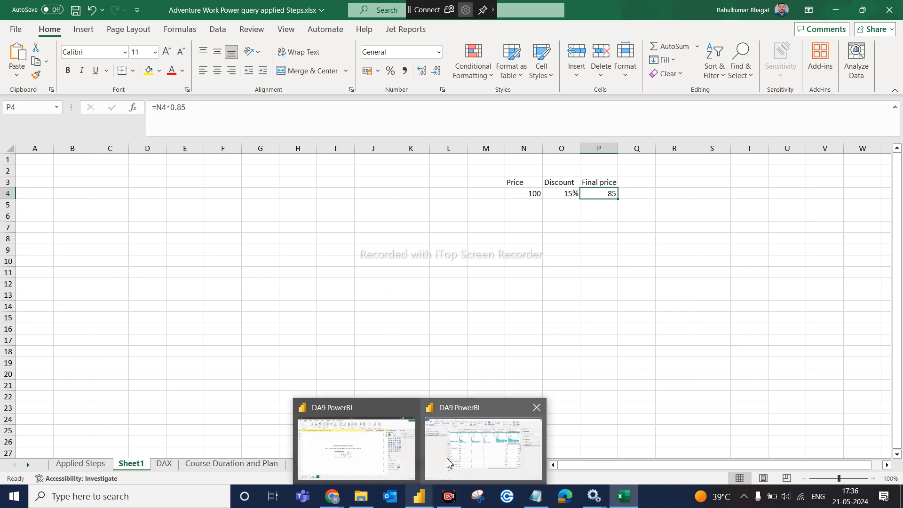
- In Power Query, start a new custom column named 'Discounted Price'
left_click(449, 464)
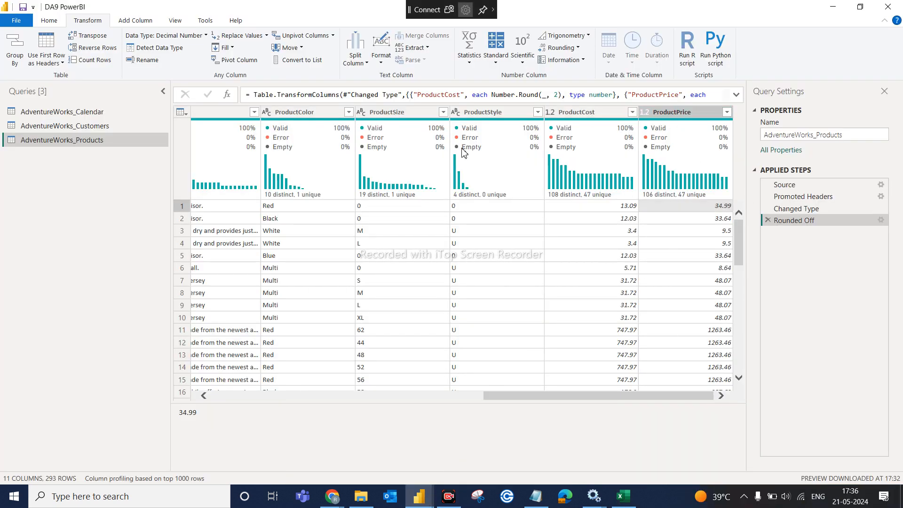
left_click(675, 117)
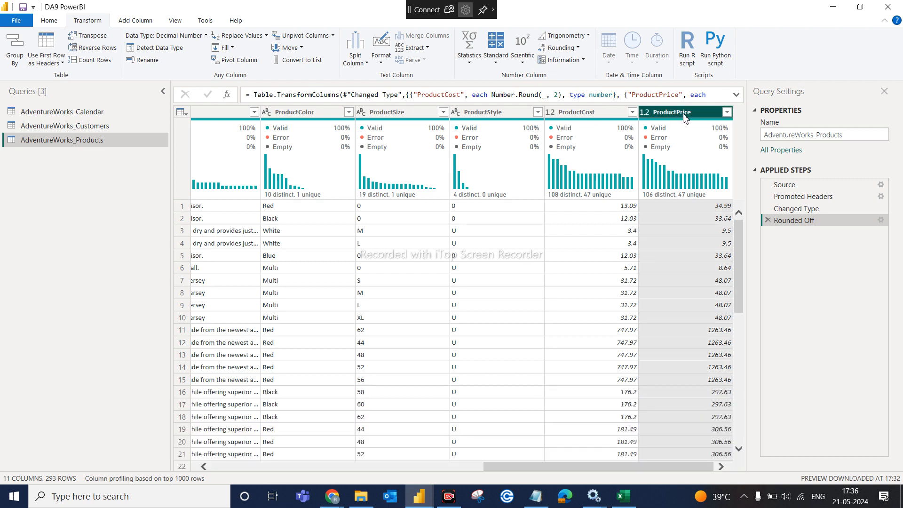
left_click(141, 24)
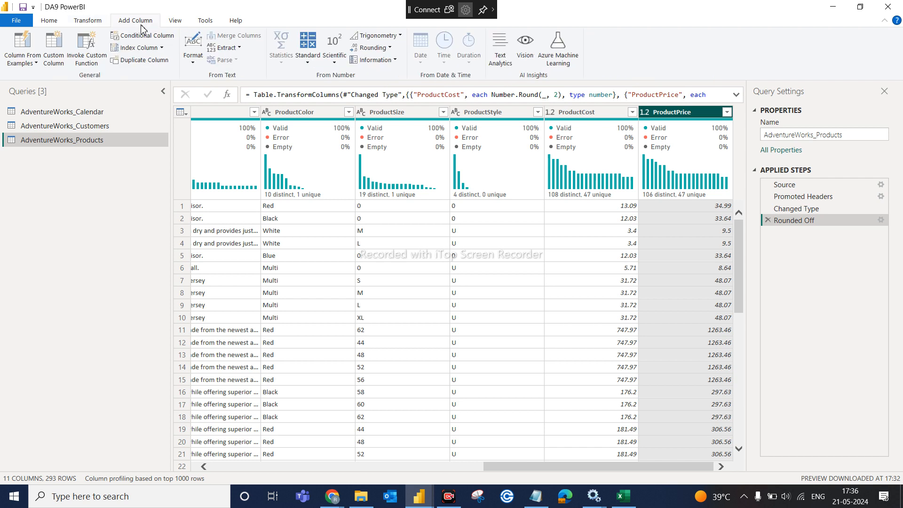
left_click(55, 51)
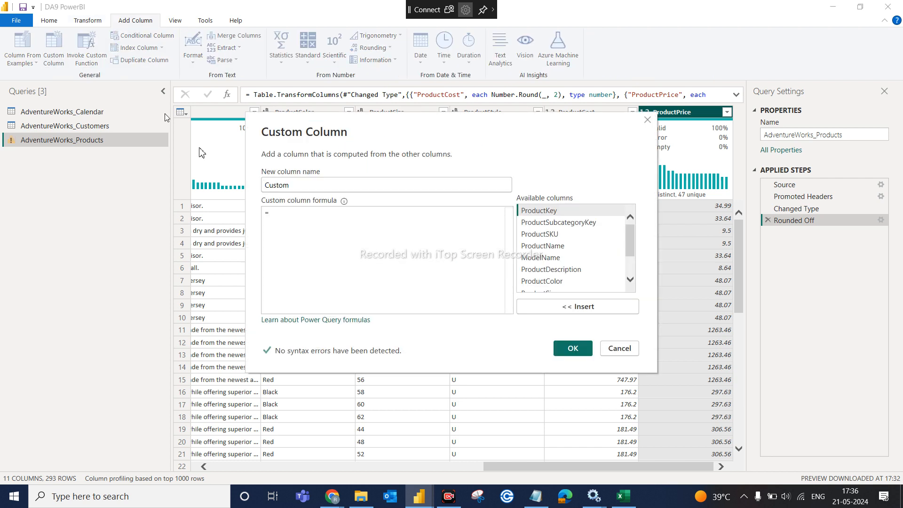
double_click(303, 190)
type("Di")
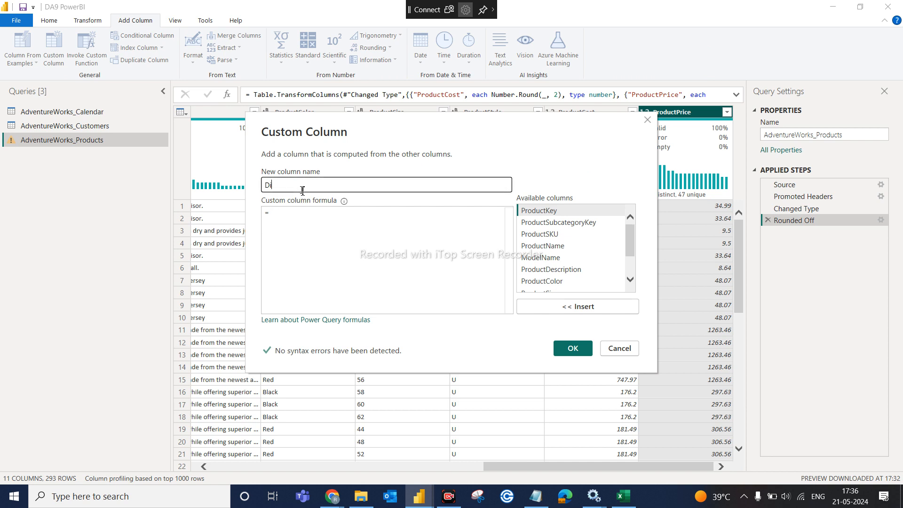
type("scount")
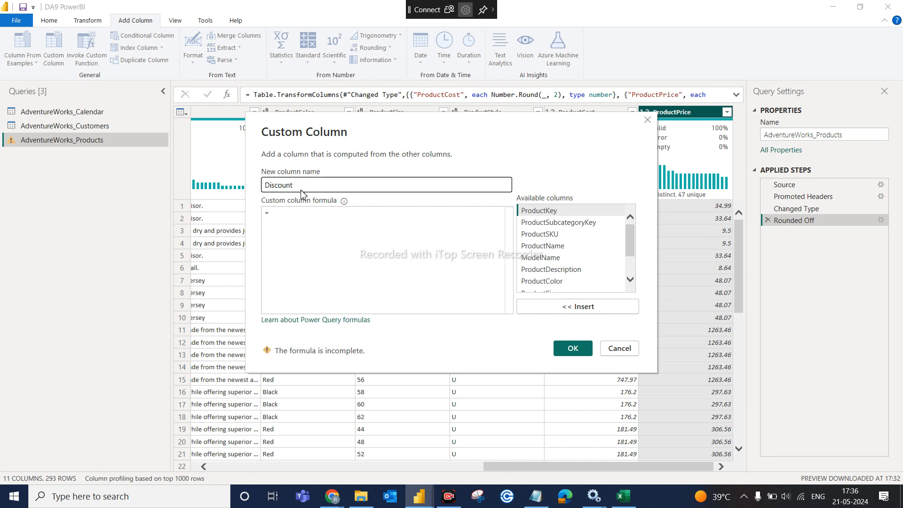
type("ed Price")
- Give the column the formula [ProductPrice]*0.85 and create it
left_click(300, 216)
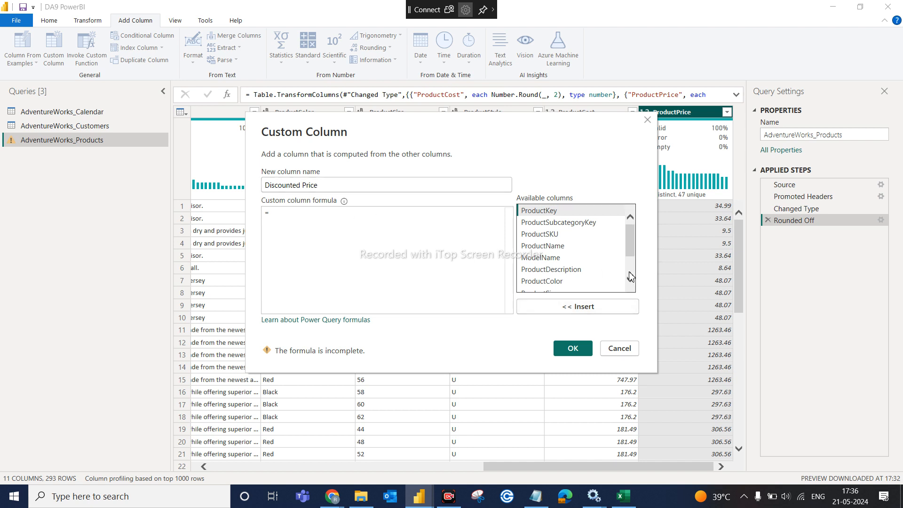
scroll(631, 276, "down", 2)
left_click(567, 289)
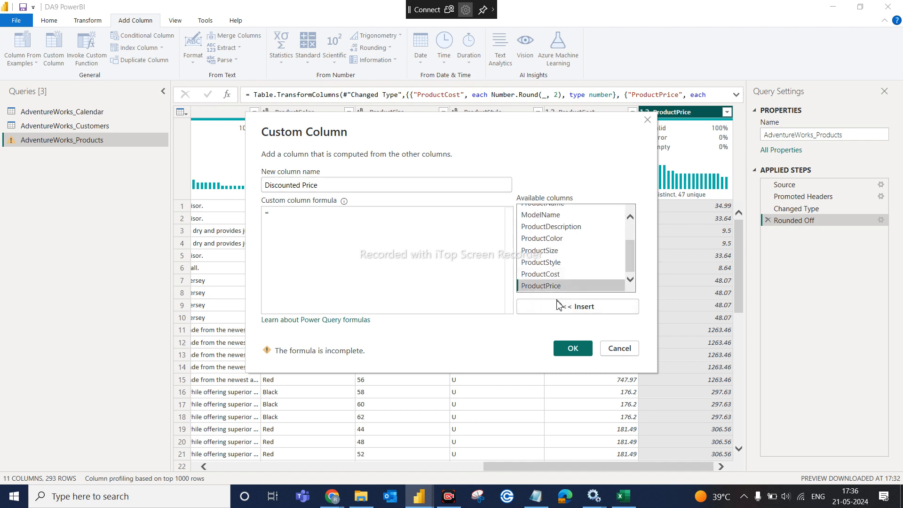
left_click(558, 305)
type("\"\"")
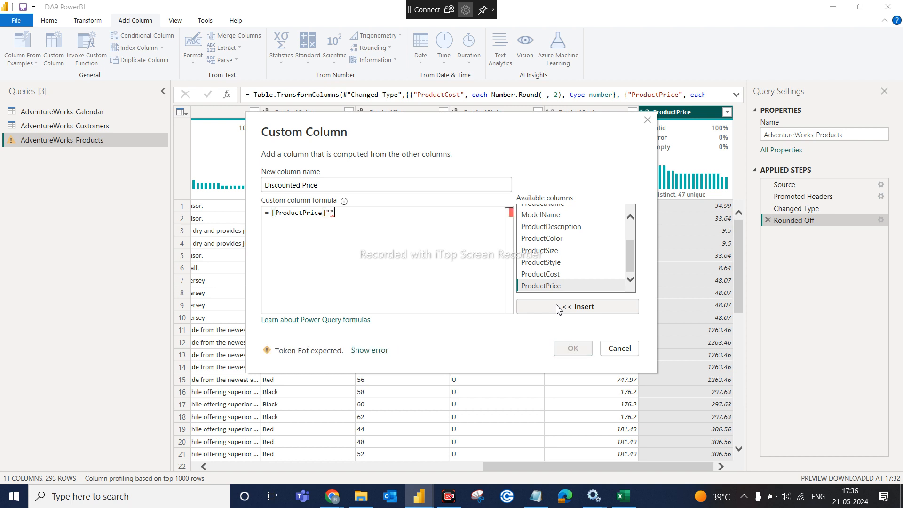
key("BackSpace")
key("BackSpace")
type("*0.85")
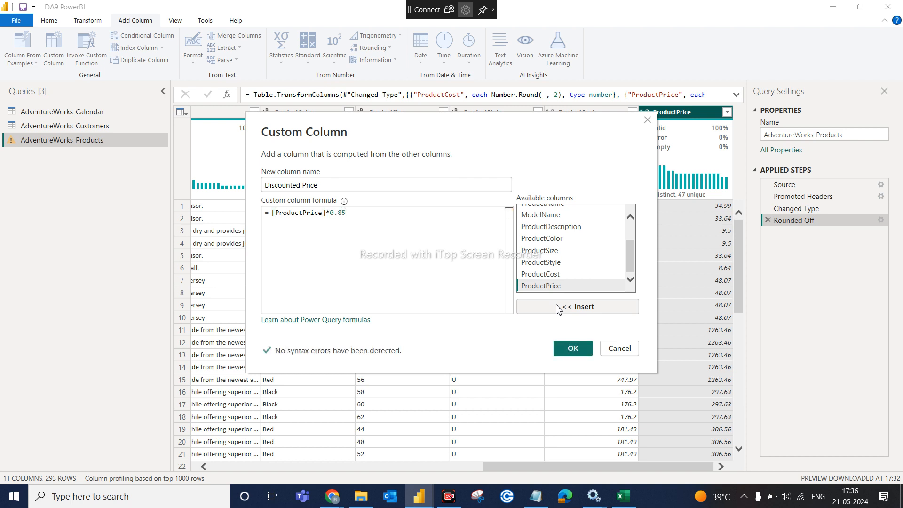
left_click(573, 350)
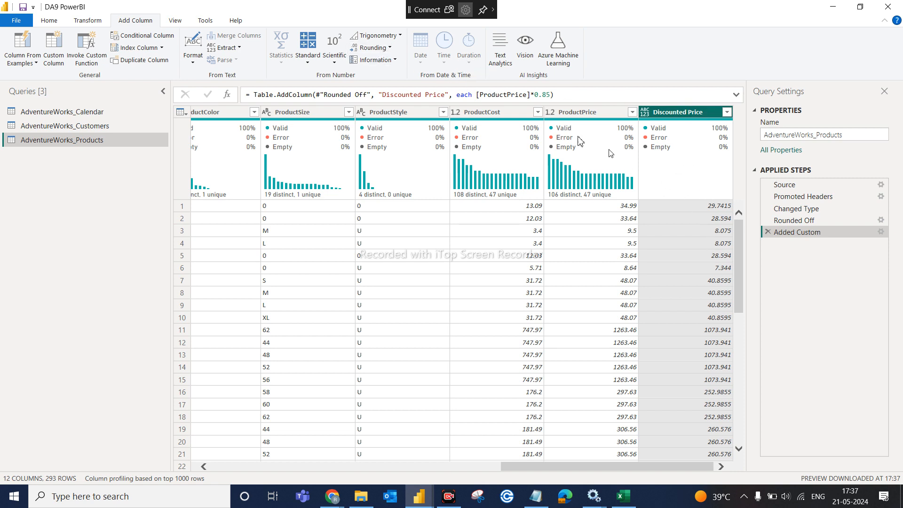
- Round the Discounted Price values to 2 decimal places in a new Round column
left_click(376, 47)
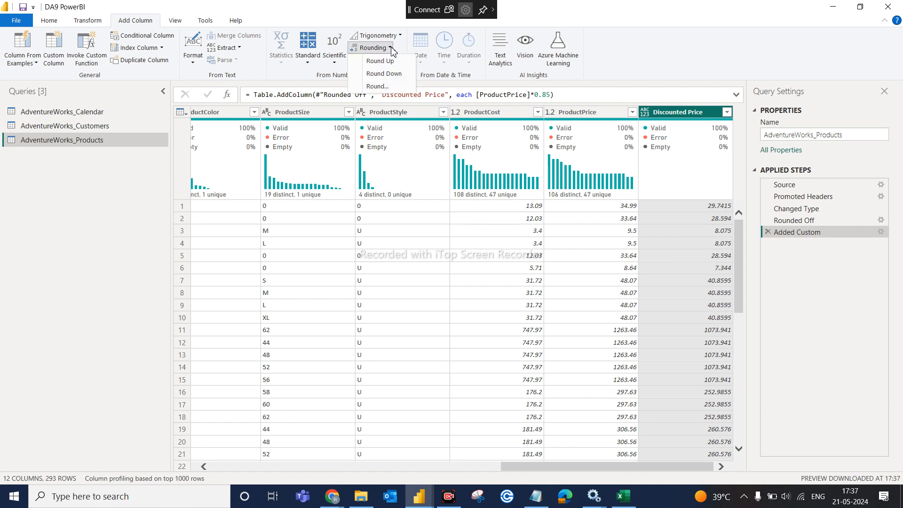
left_click(389, 87)
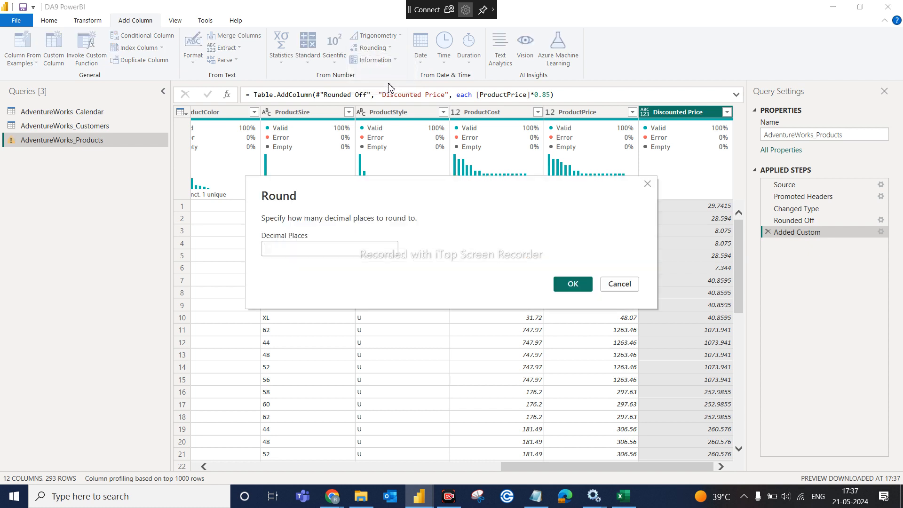
type("2")
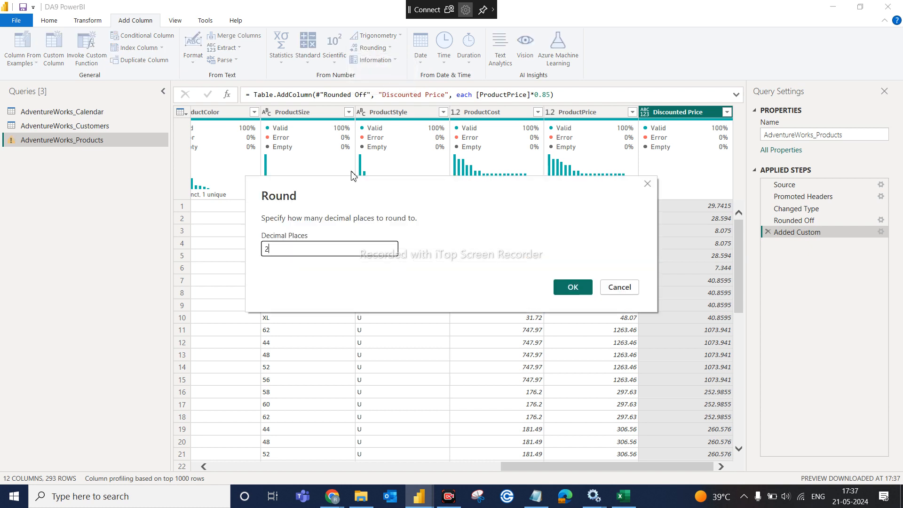
left_click(574, 287)
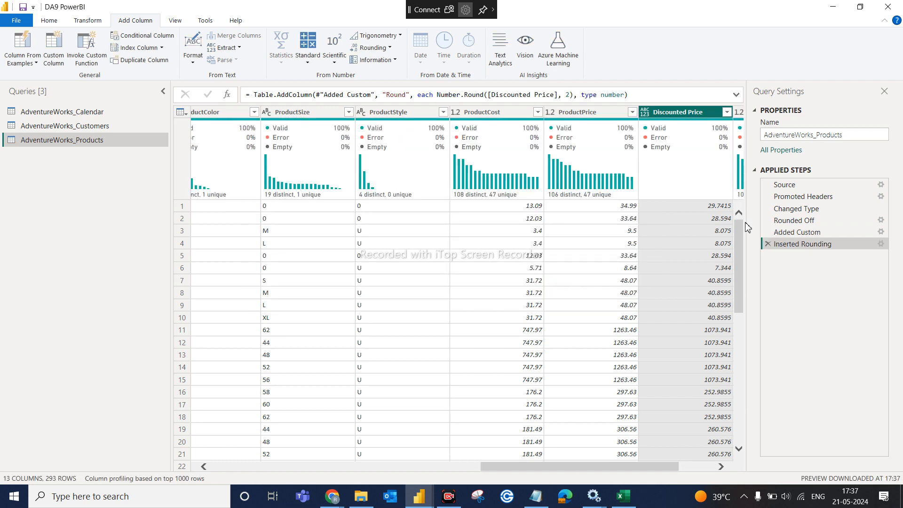
- Rename the Round column header to 'Final Discountrd Price'
left_click(721, 467)
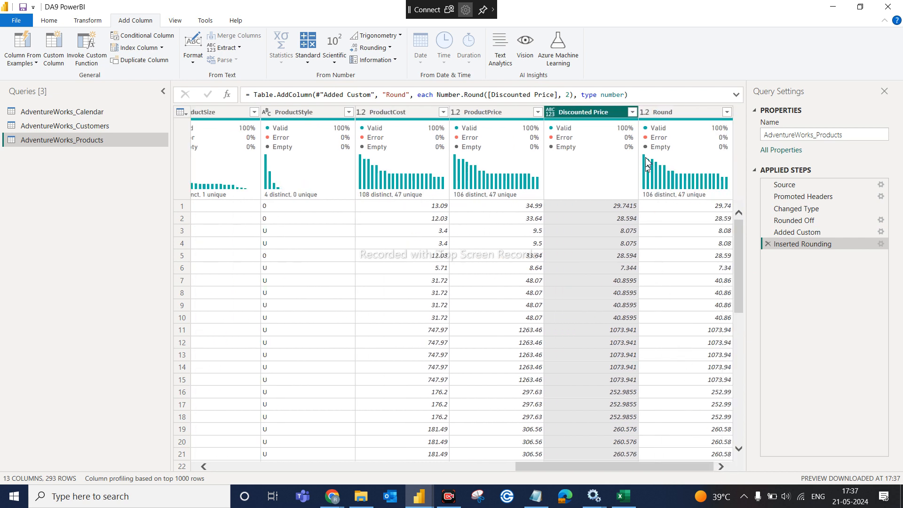
left_click(672, 115)
double_click(671, 112)
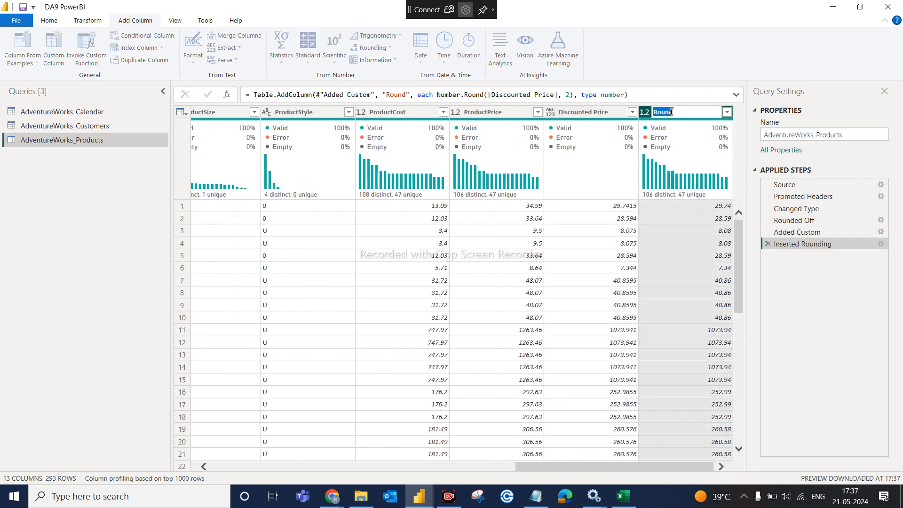
type("Final Discountrd")
key("BackSpace")
type("rd Price")
key("Return")
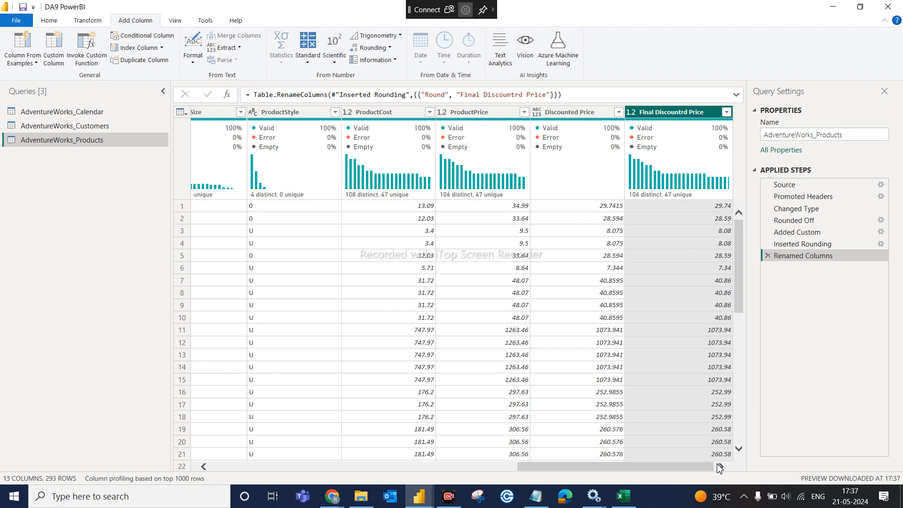
left_click(336, 468)
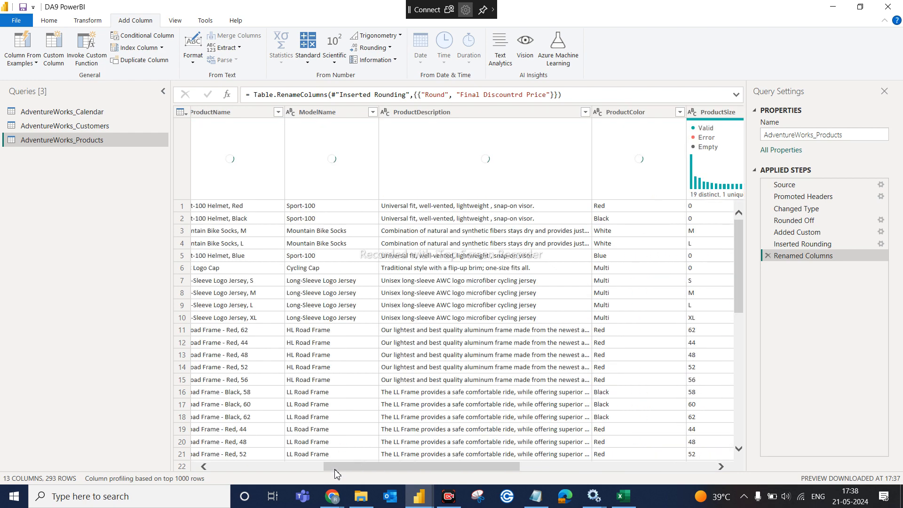
left_click(722, 466)
left_click(721, 467)
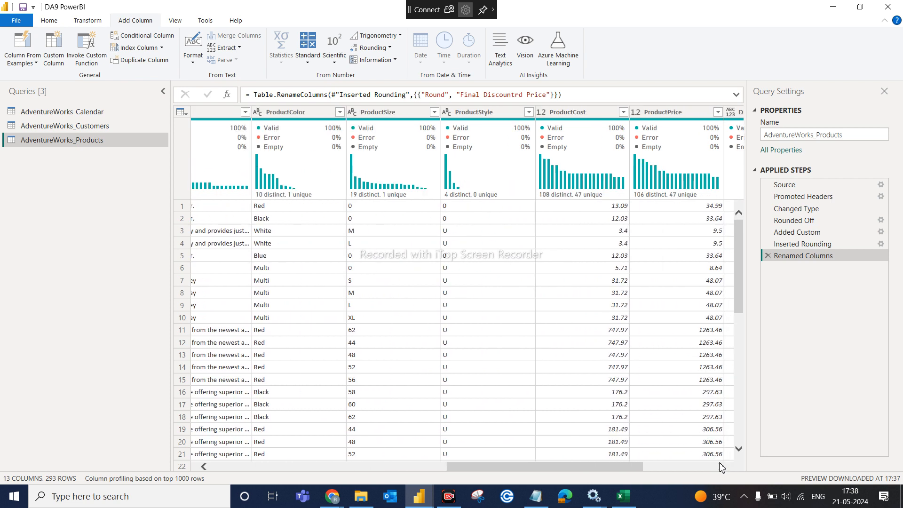
left_click(464, 115)
left_click(464, 115)
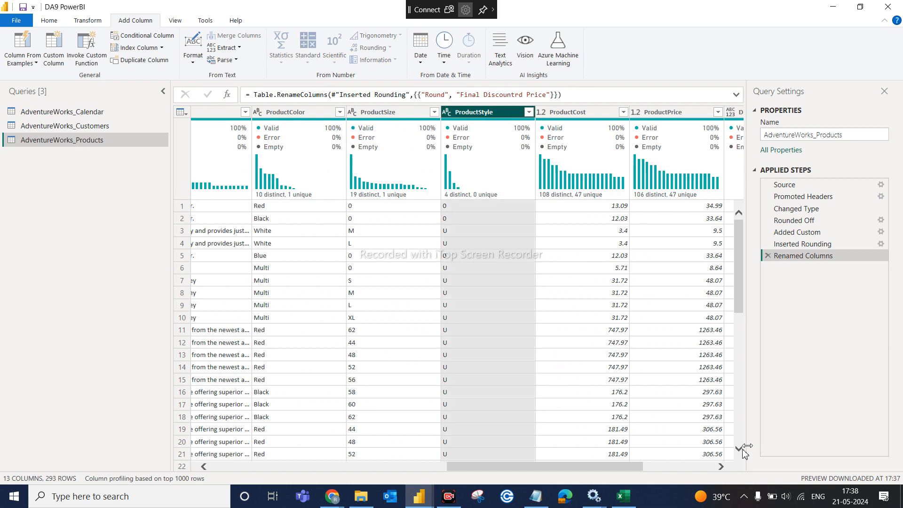
left_click(723, 468)
left_click(722, 468)
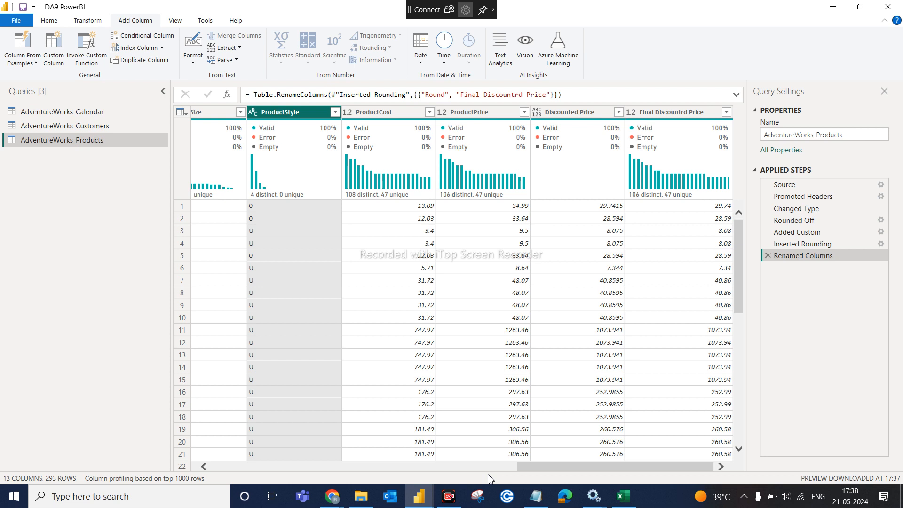
left_click(204, 468)
left_click(204, 468)
left_click(205, 467)
left_click(204, 467)
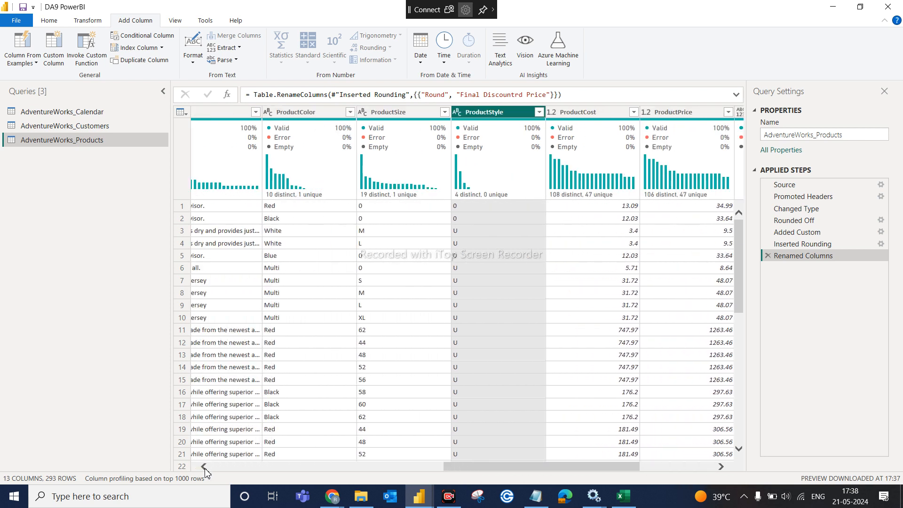
left_click(204, 467)
left_click(204, 467)
left_click(205, 467)
left_click(205, 467)
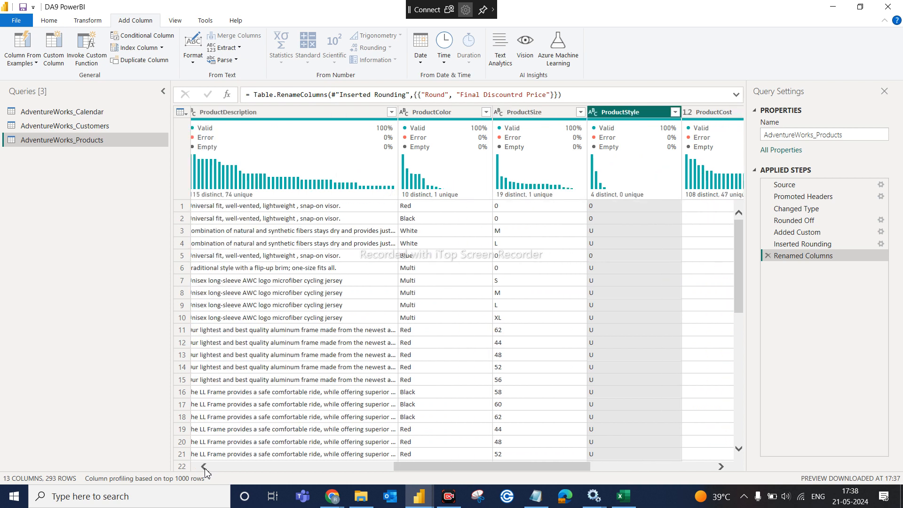
mouse_move(518, 198)
left_click(676, 112)
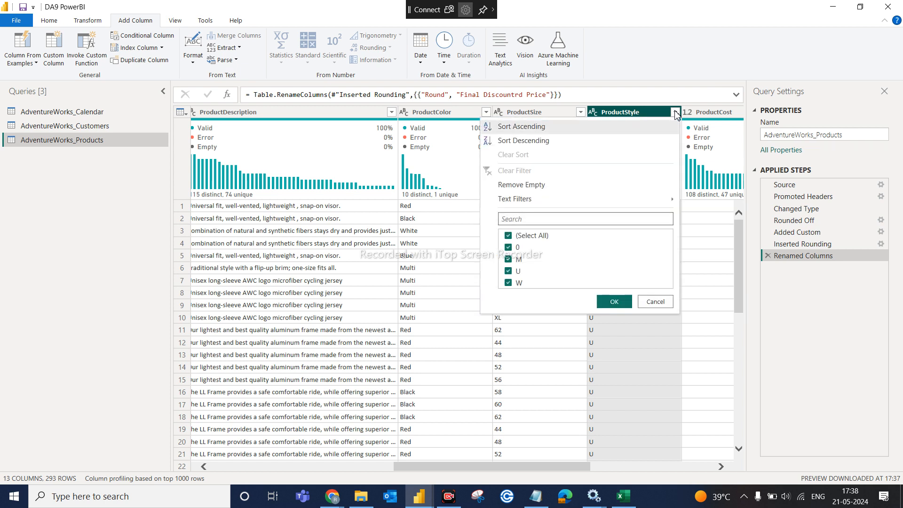
left_click(670, 305)
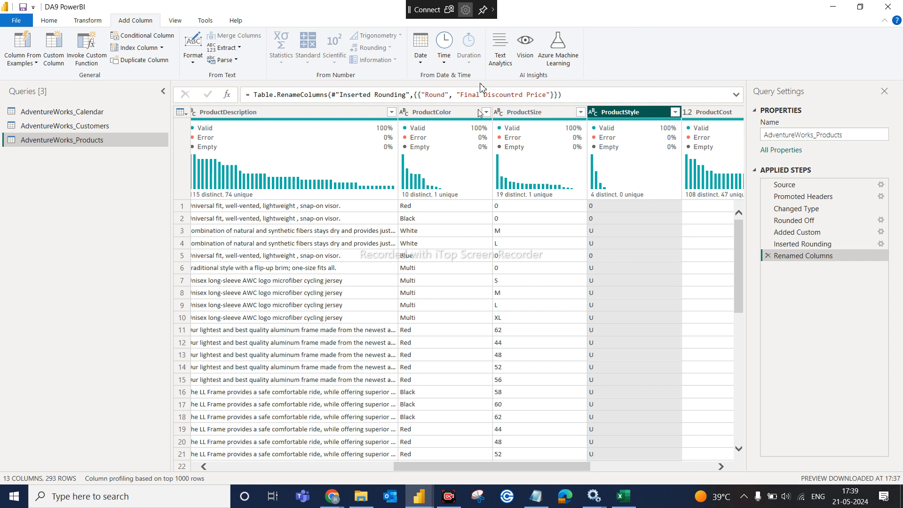
left_click(535, 112)
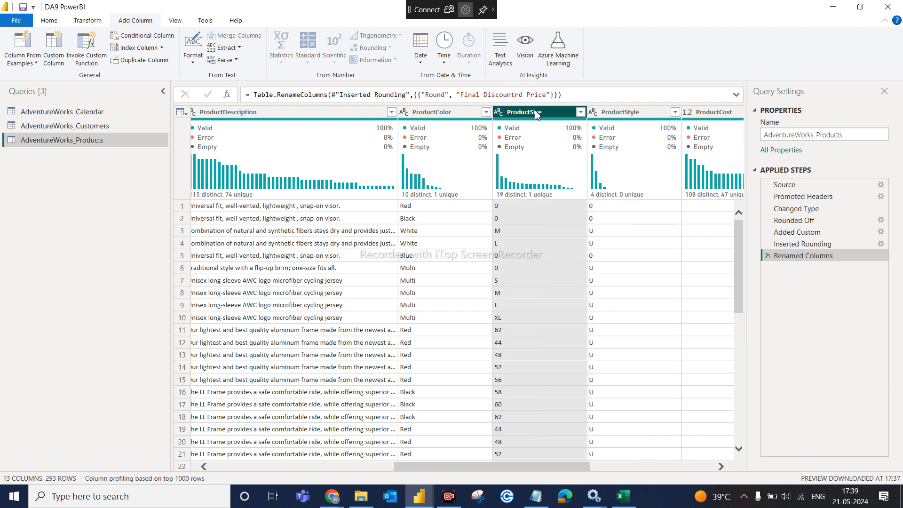
left_click(581, 113)
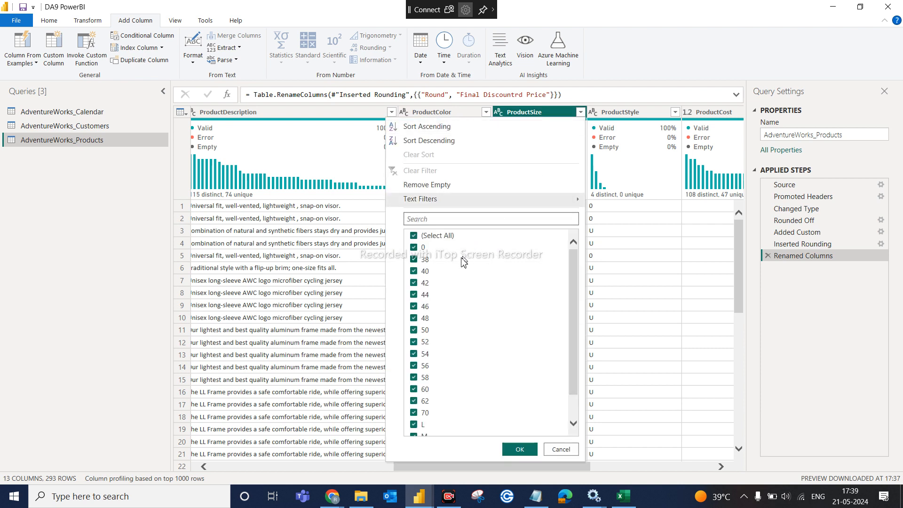
scroll(578, 412, "down", 2)
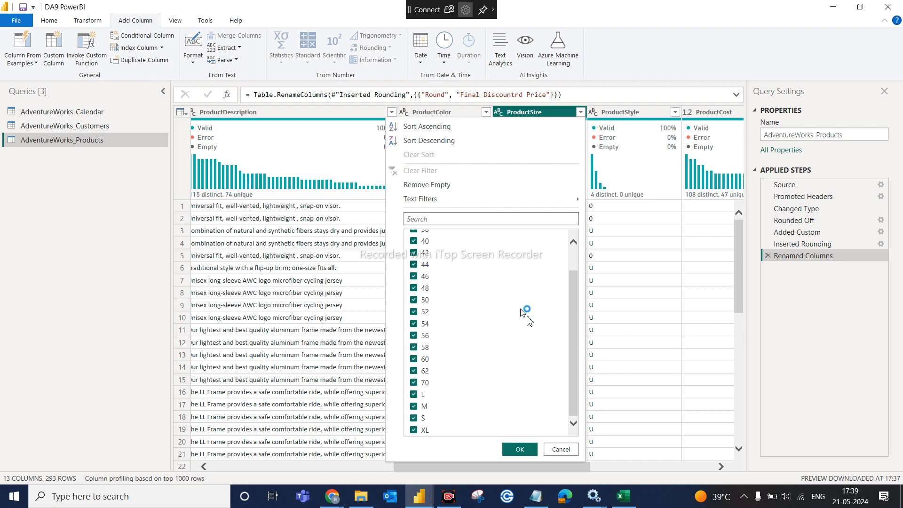
left_click(571, 245)
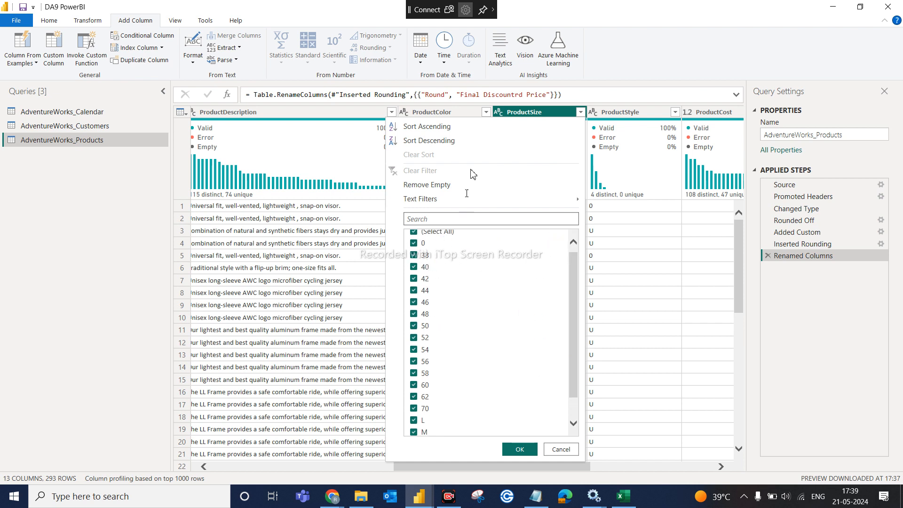
left_click(535, 113)
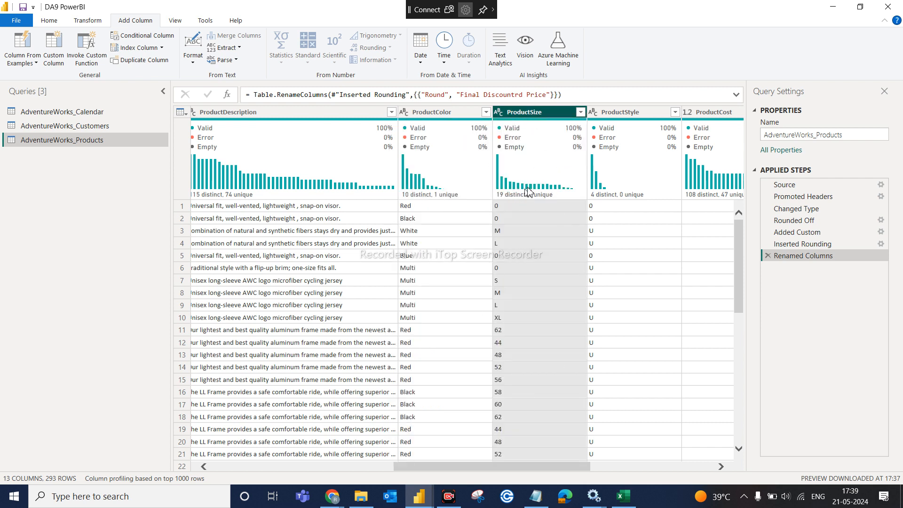
- Delete the ProductSize column with the Home ribbon's Remove Columns command
right_click(531, 114)
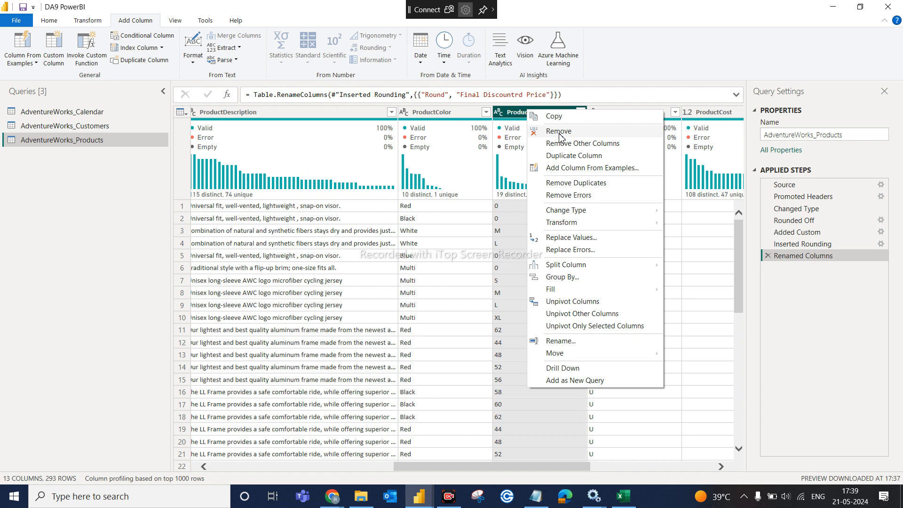
left_click(520, 116)
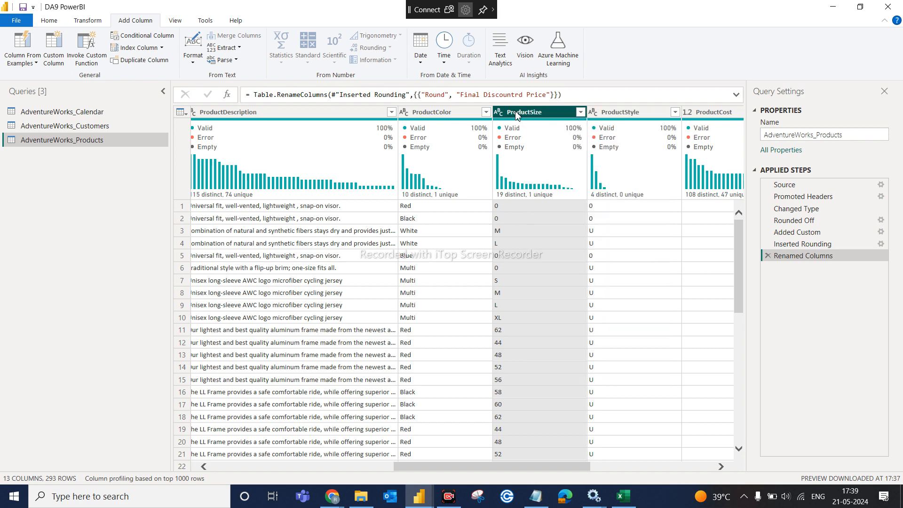
left_click(98, 21)
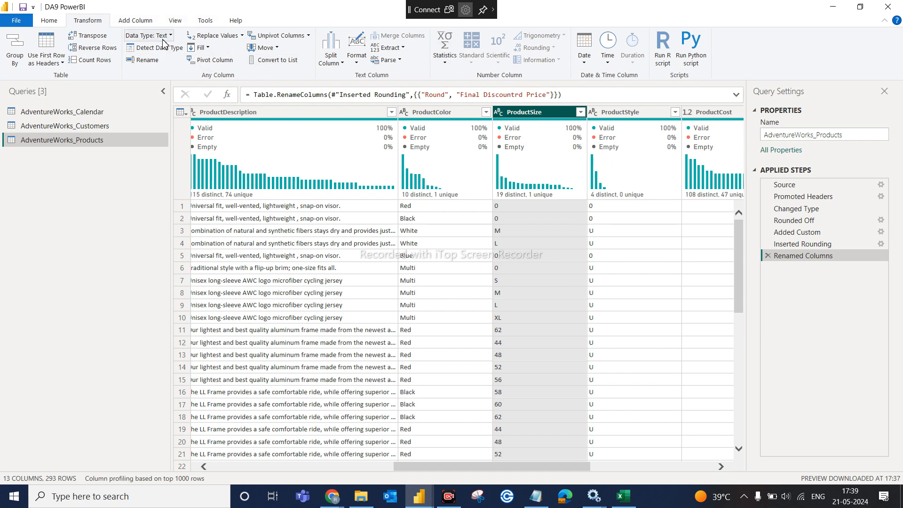
left_click(46, 22)
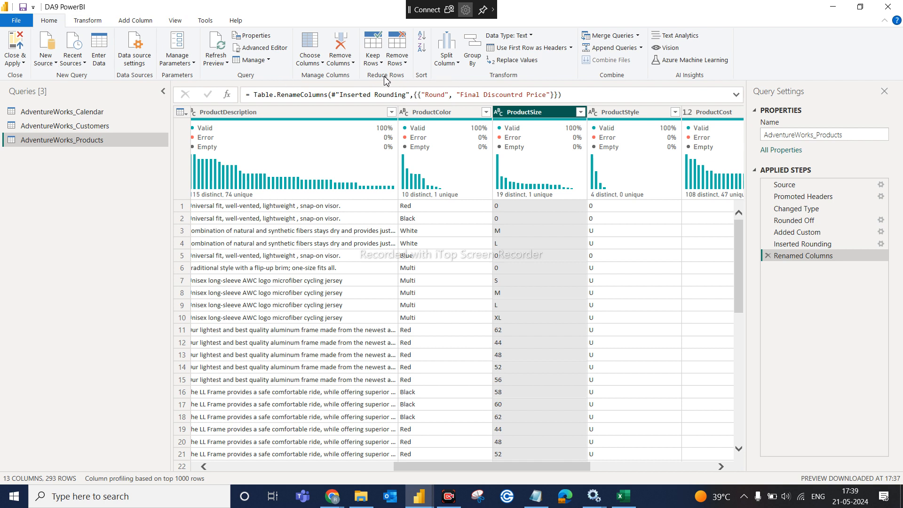
left_click(353, 64)
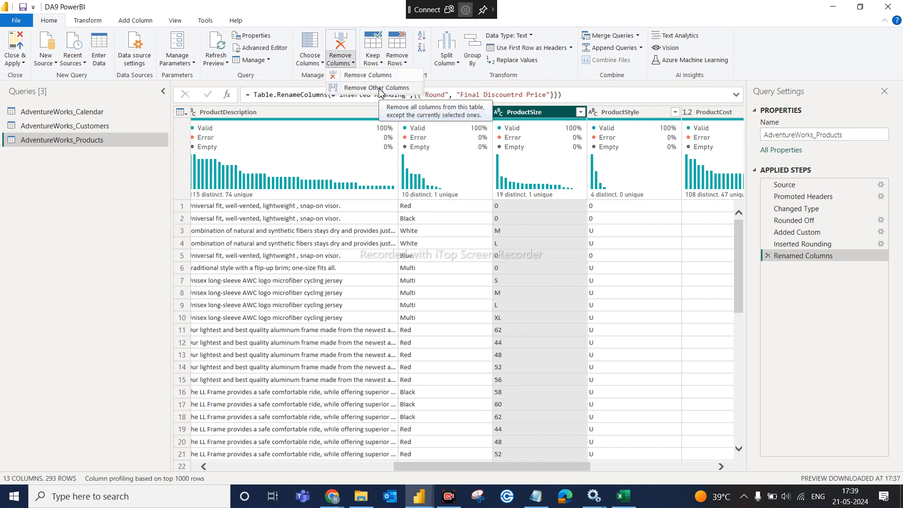
left_click(546, 119)
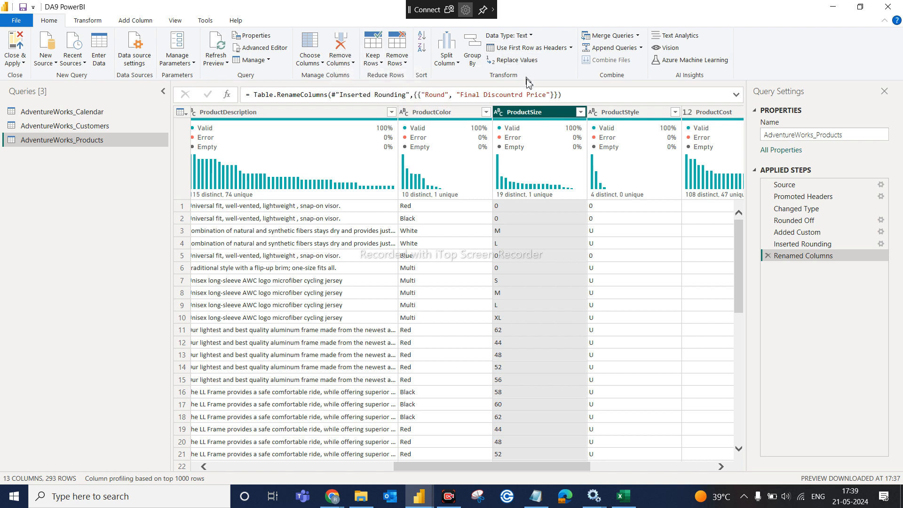
left_click(352, 65)
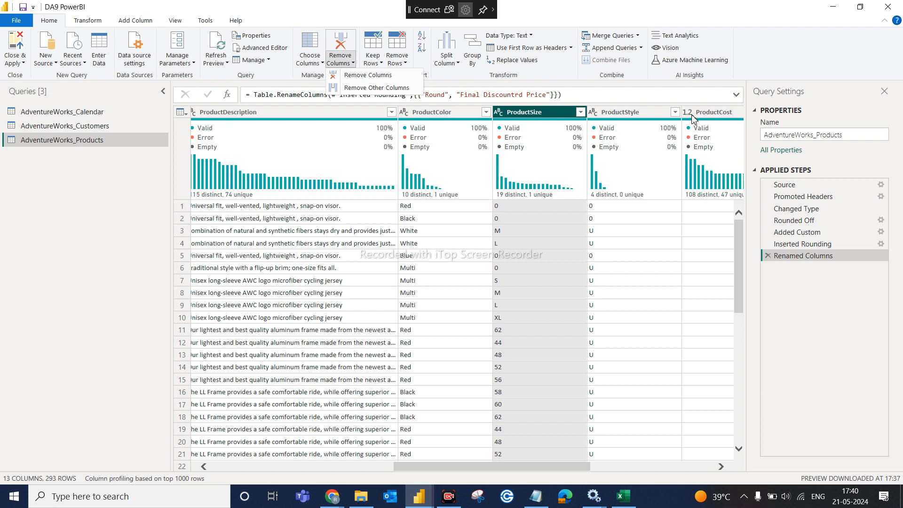
left_click(403, 64)
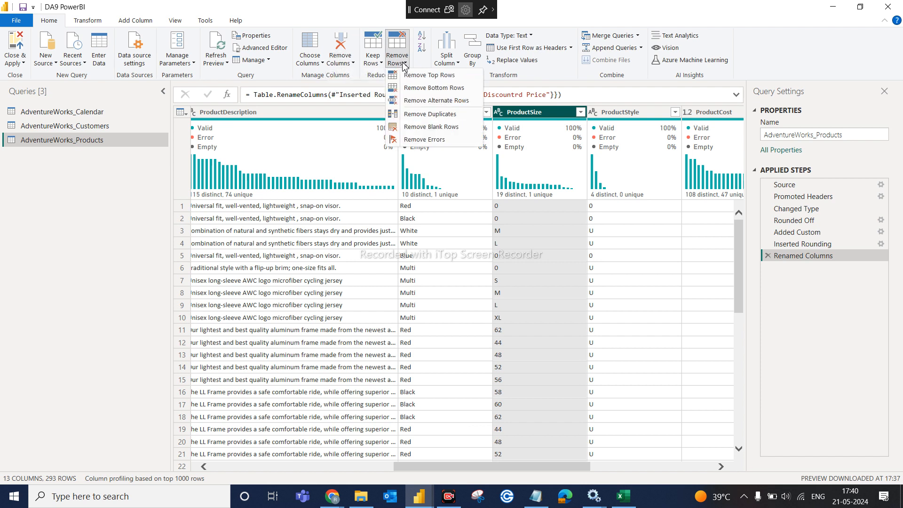
left_click(353, 63)
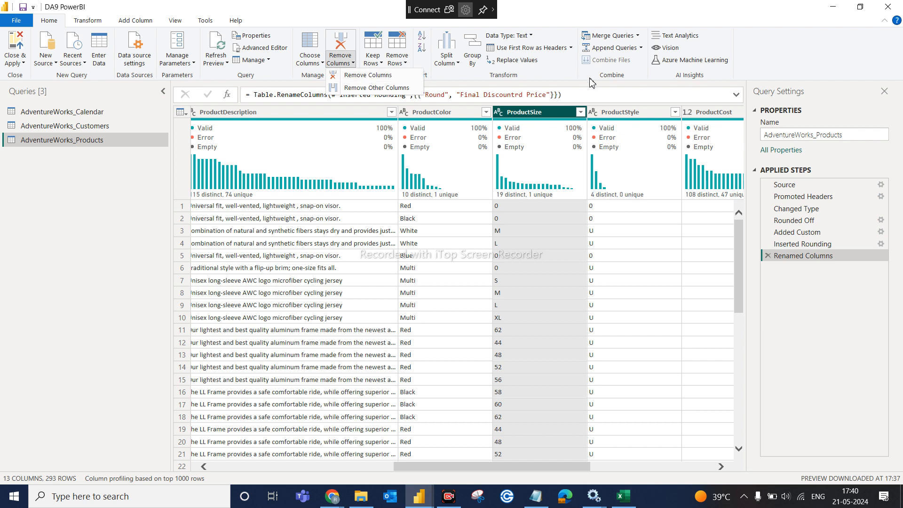
left_click(381, 77)
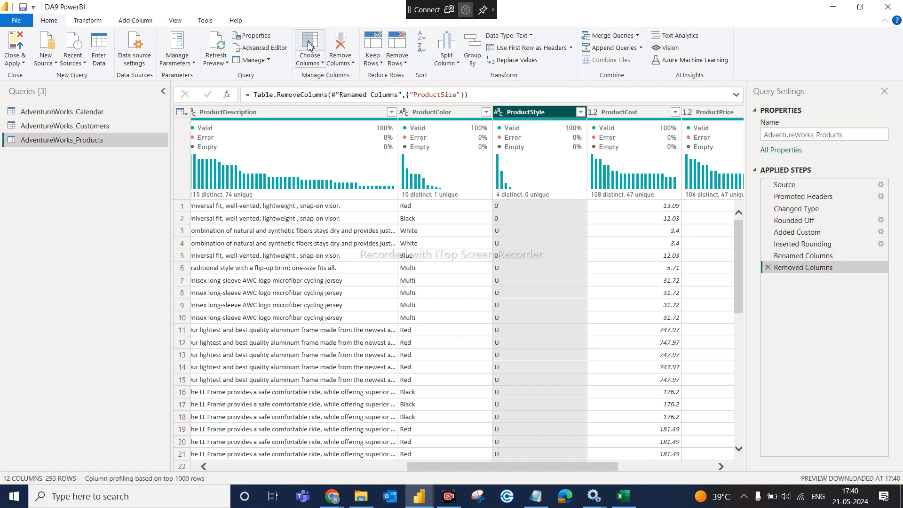
left_click(323, 63)
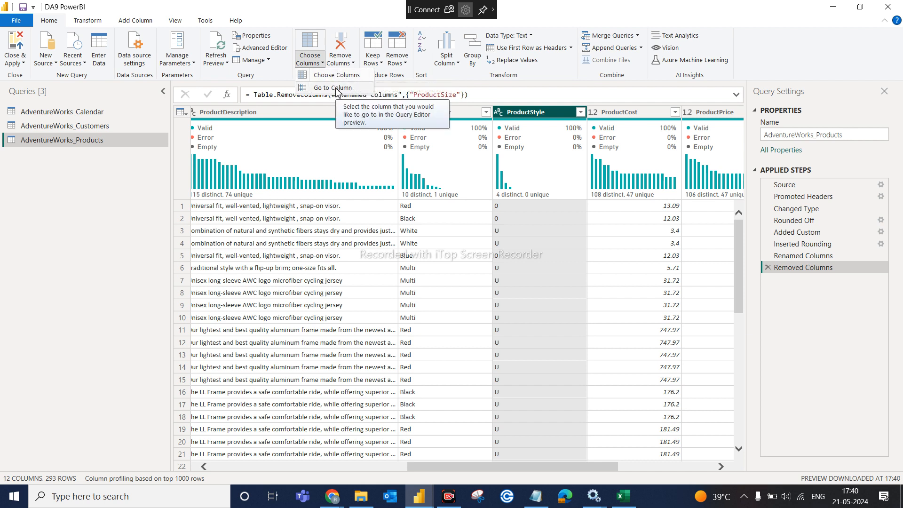
left_click(336, 75)
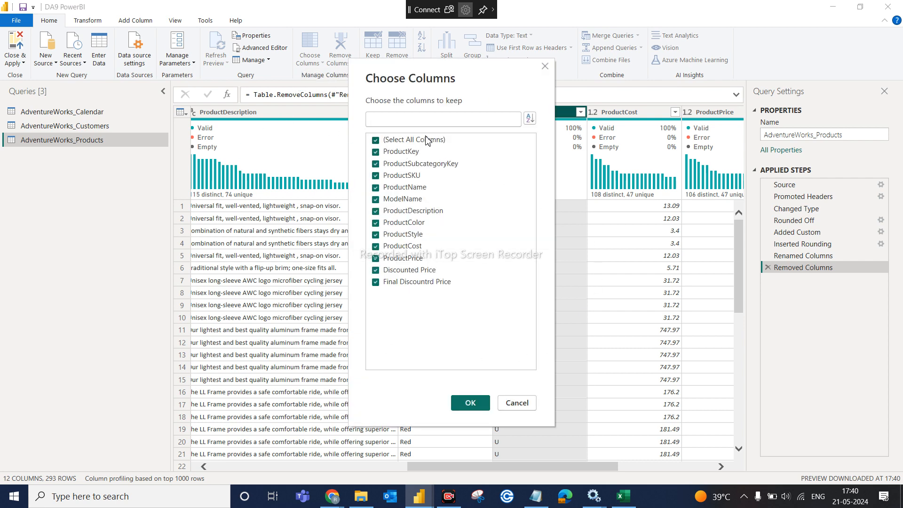
left_click(395, 141)
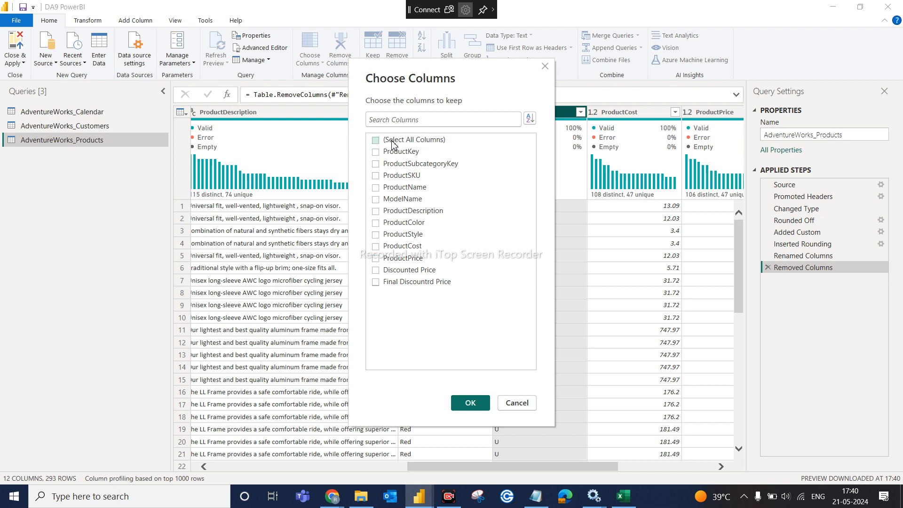
left_click(381, 188)
left_click(471, 403)
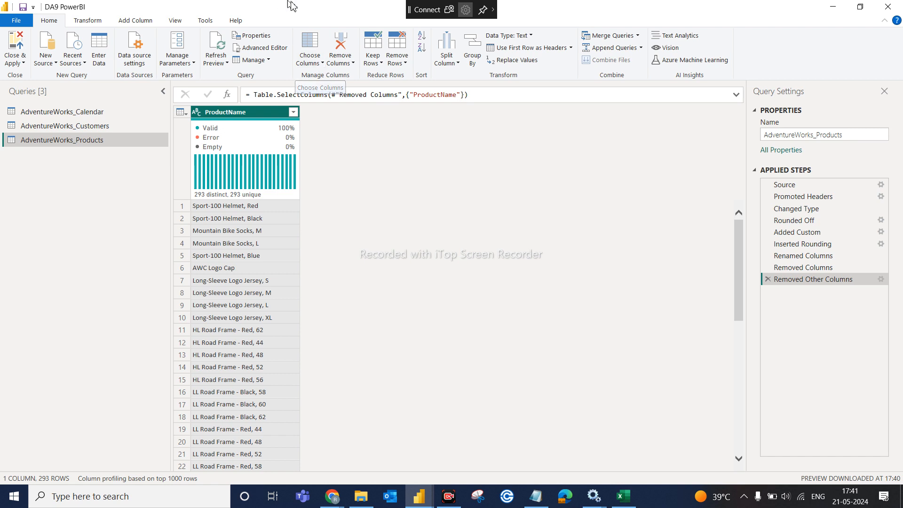
left_click(323, 65)
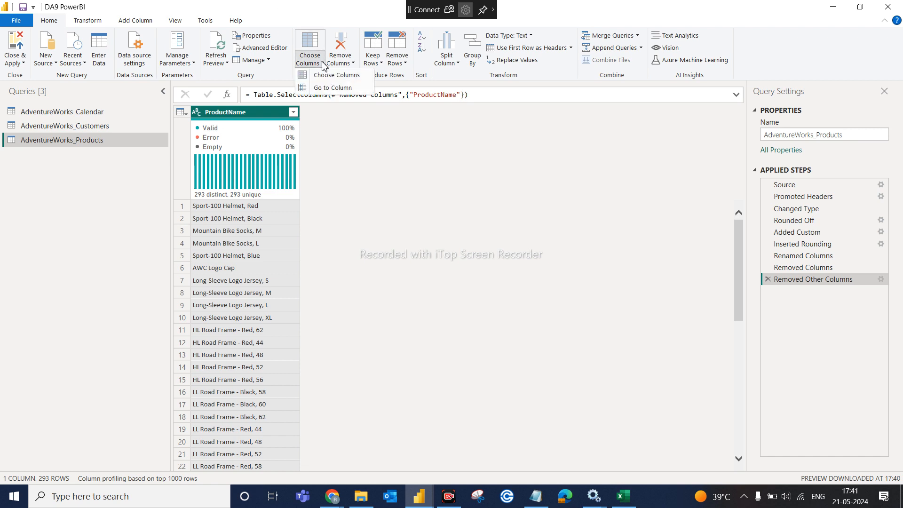
left_click(352, 64)
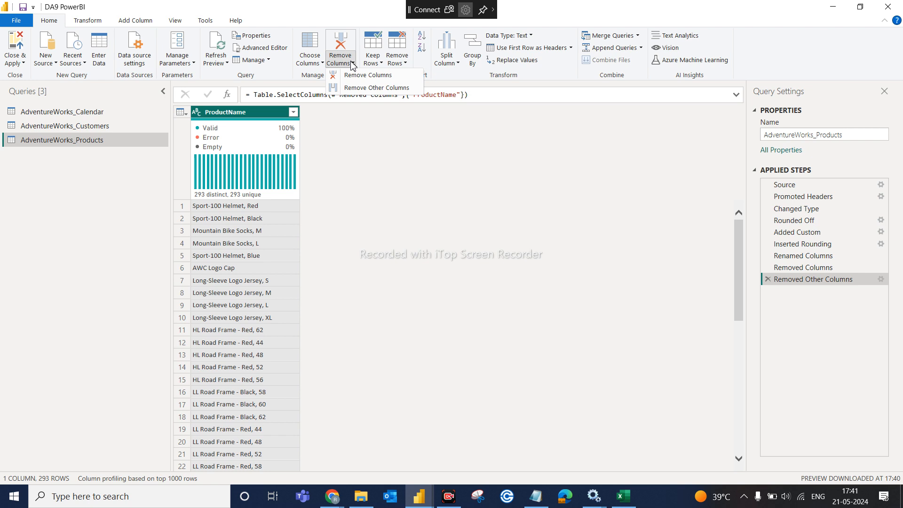
left_click(324, 65)
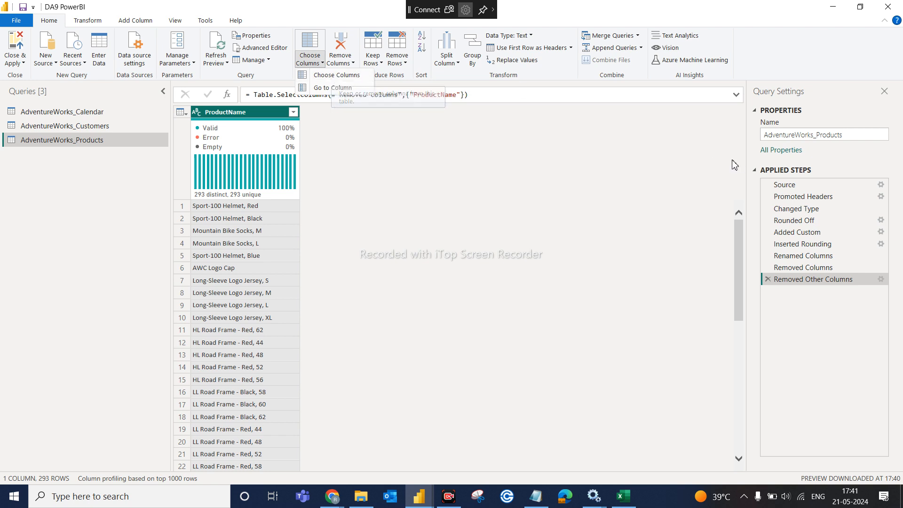
- Delete the Removed Other Columns applied step and scroll through the restored 12 columns
left_click(769, 280)
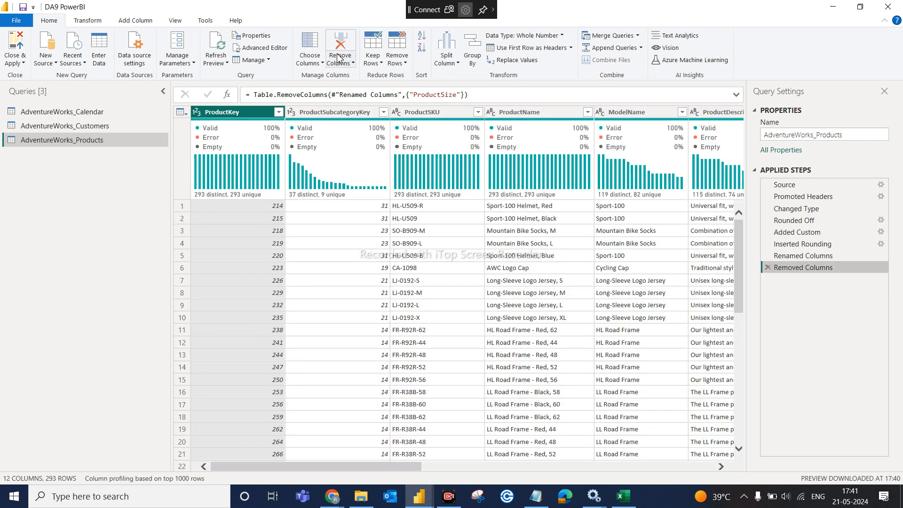
left_click(322, 64)
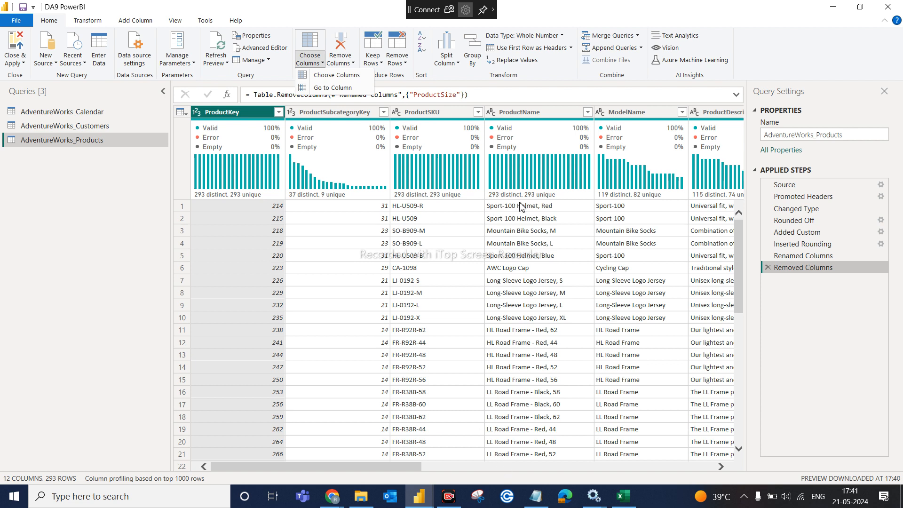
left_click(706, 465)
left_click(708, 466)
left_click(709, 466)
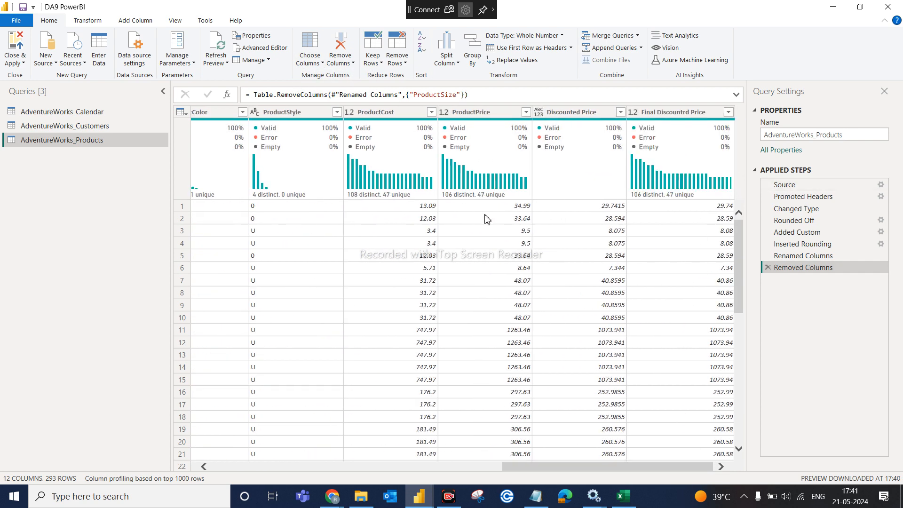
left_click(224, 464)
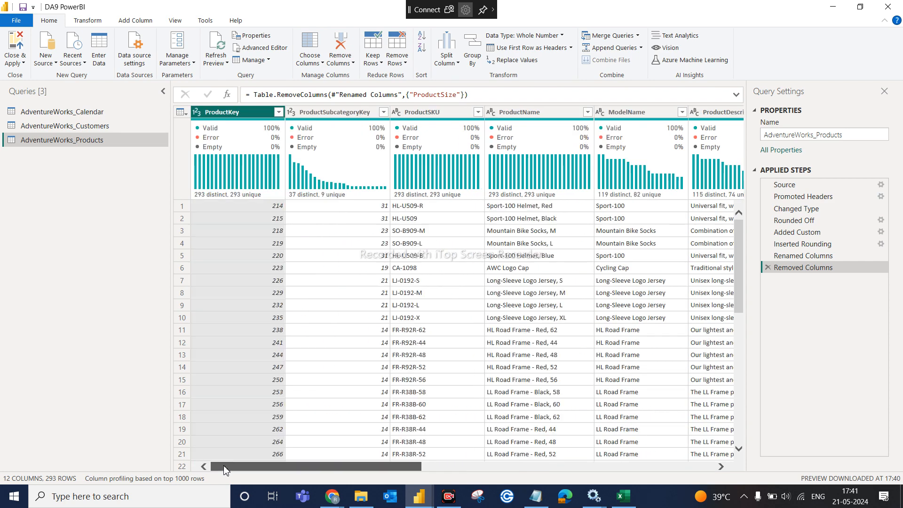
- Use Go to Column to jump to the ModelName column
left_click(322, 63)
left_click(326, 89)
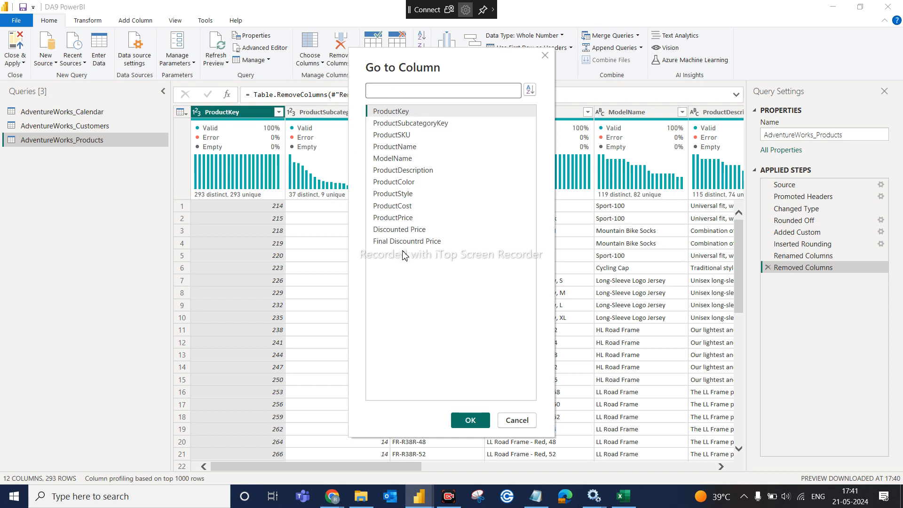
left_click(398, 160)
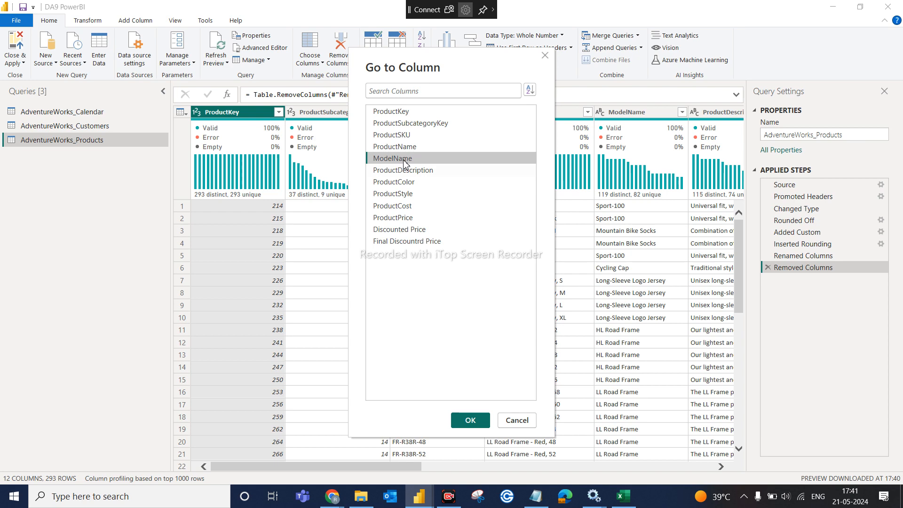
left_click(471, 422)
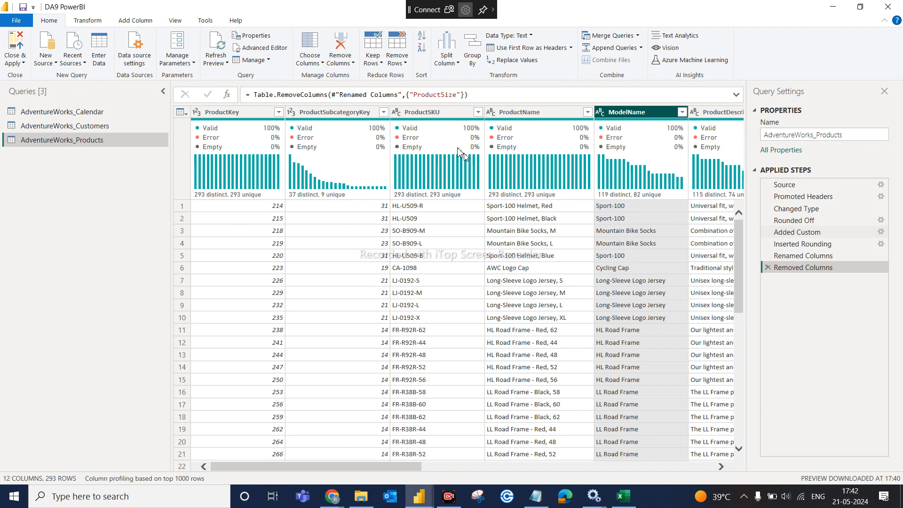
left_click(324, 64)
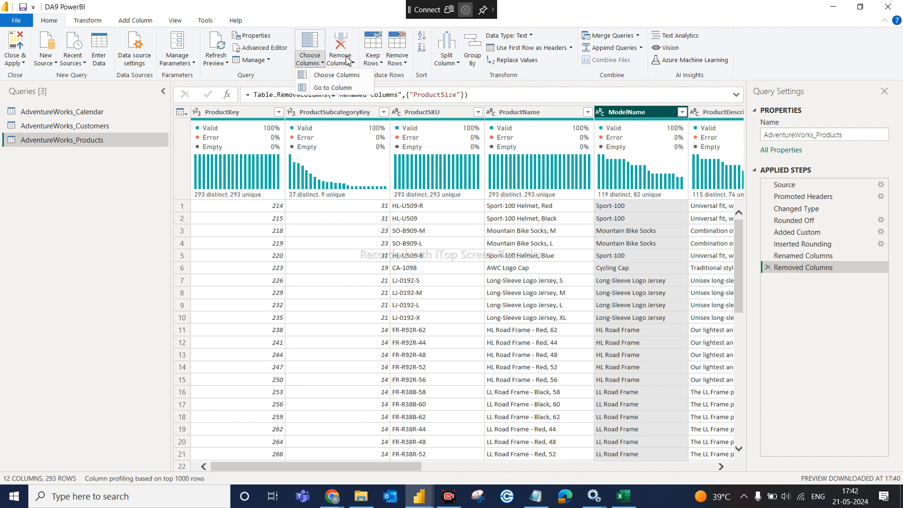
- Dismiss the Choose Columns menu and show the Keep Rows dropdown on the Home ribbon
left_click(447, 84)
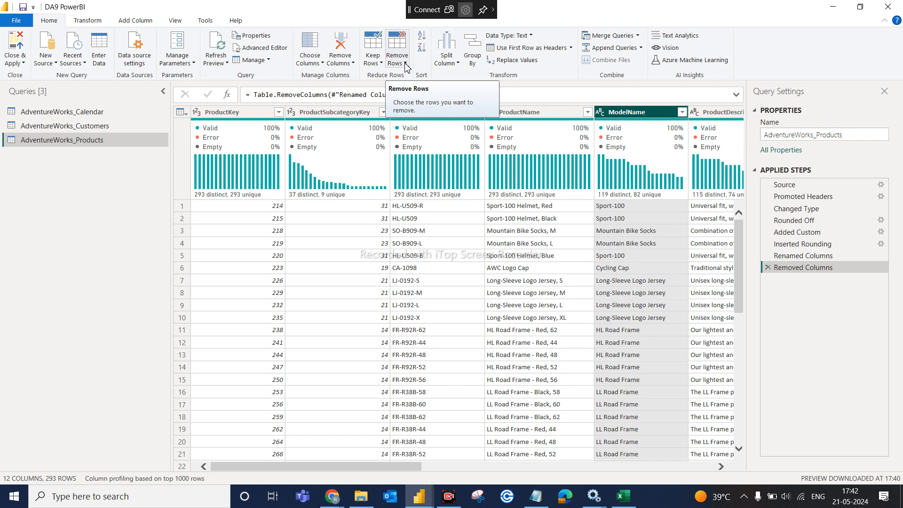
left_click(380, 64)
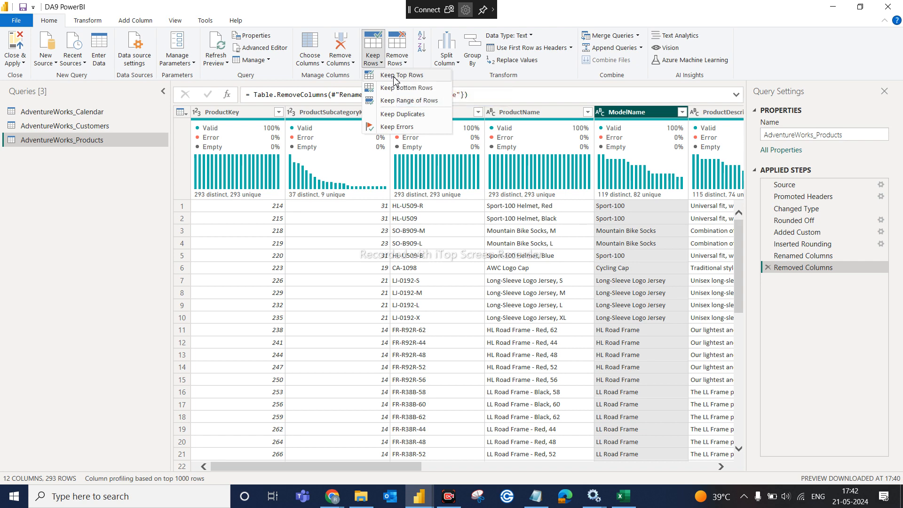
left_click(394, 76)
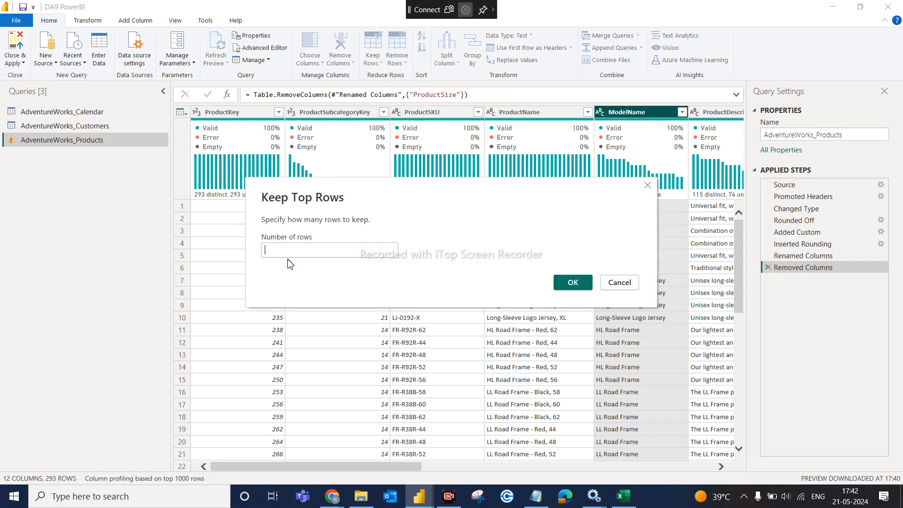
left_click(290, 250)
type("5")
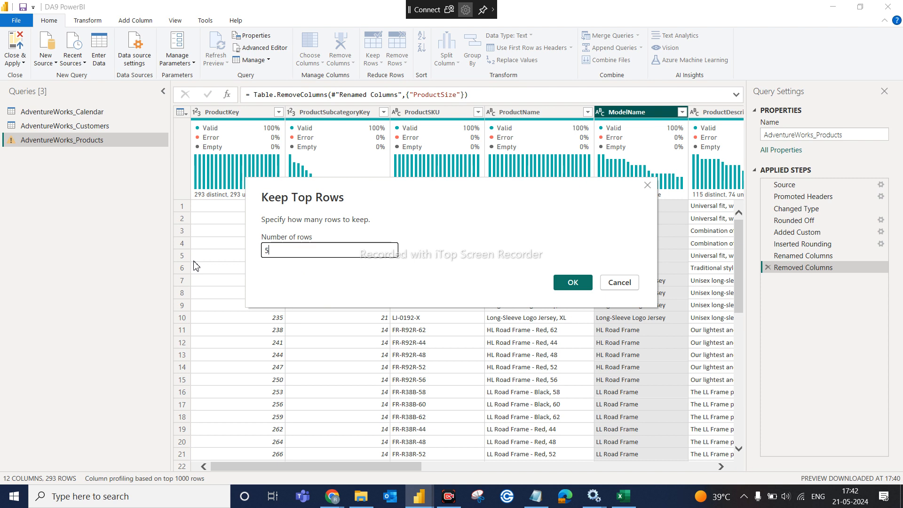
left_click(628, 283)
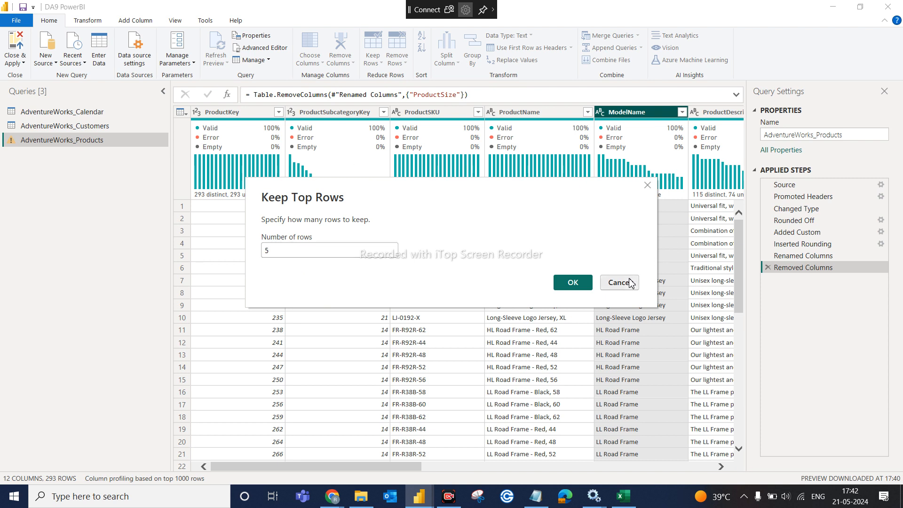
left_click(381, 61)
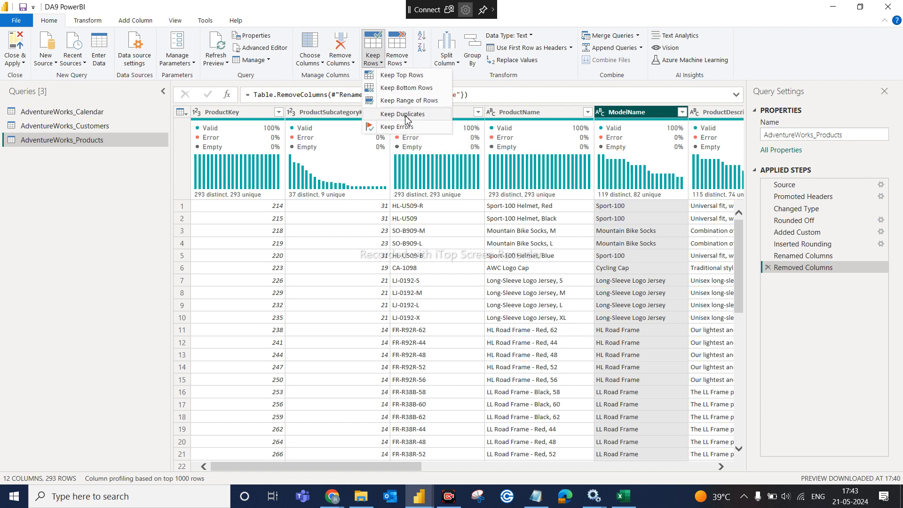
- Browse the Remove Rows and Keep Rows menus, then close them without changes
left_click(408, 67)
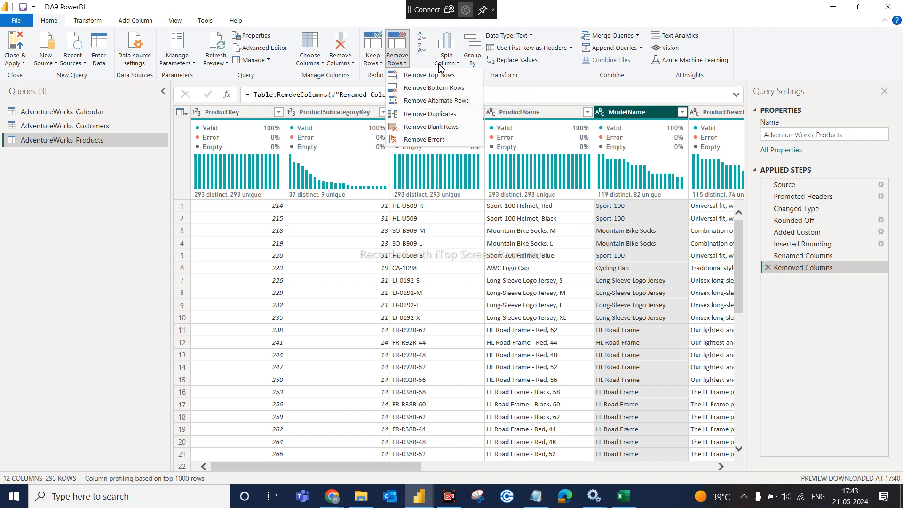
left_click(380, 61)
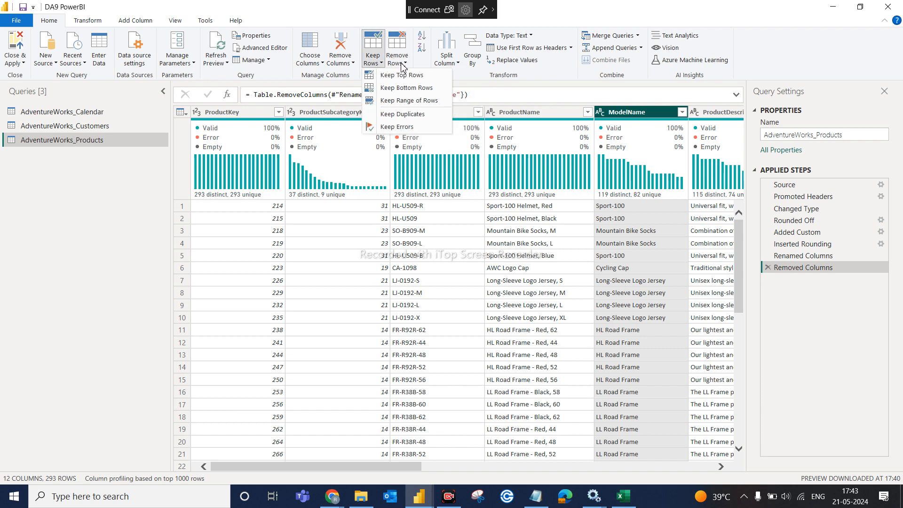
left_click(403, 66)
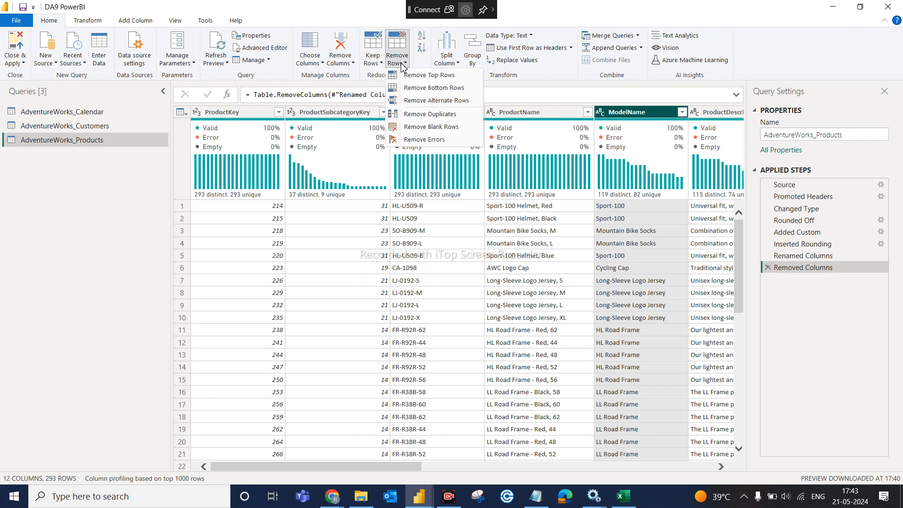
left_click(803, 299)
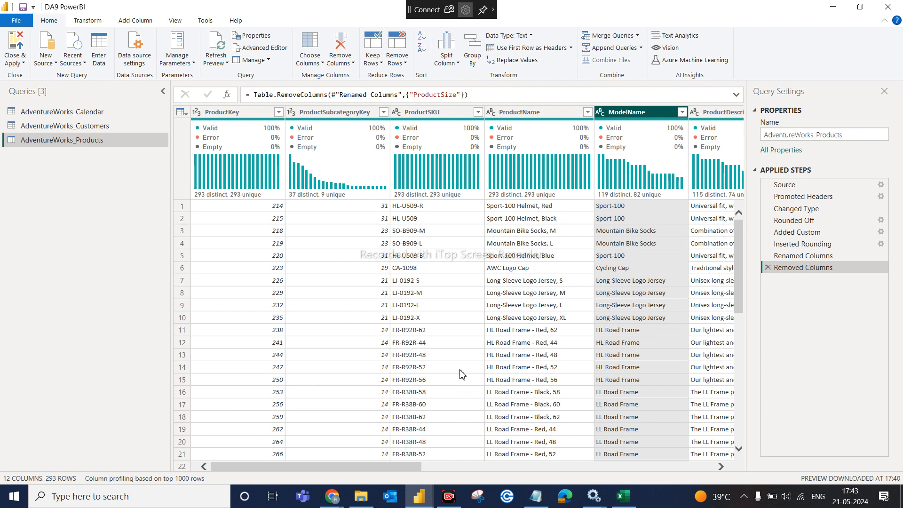
left_click(379, 65)
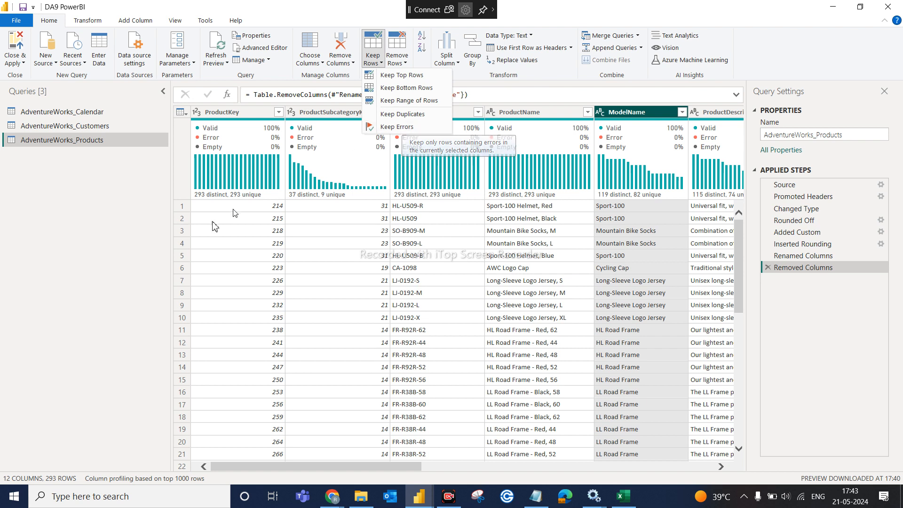
left_click(138, 244)
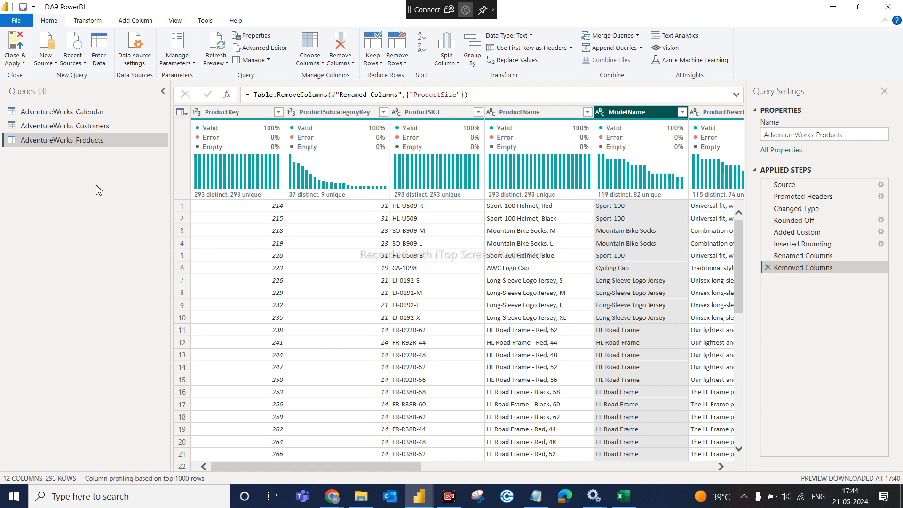
left_click(379, 67)
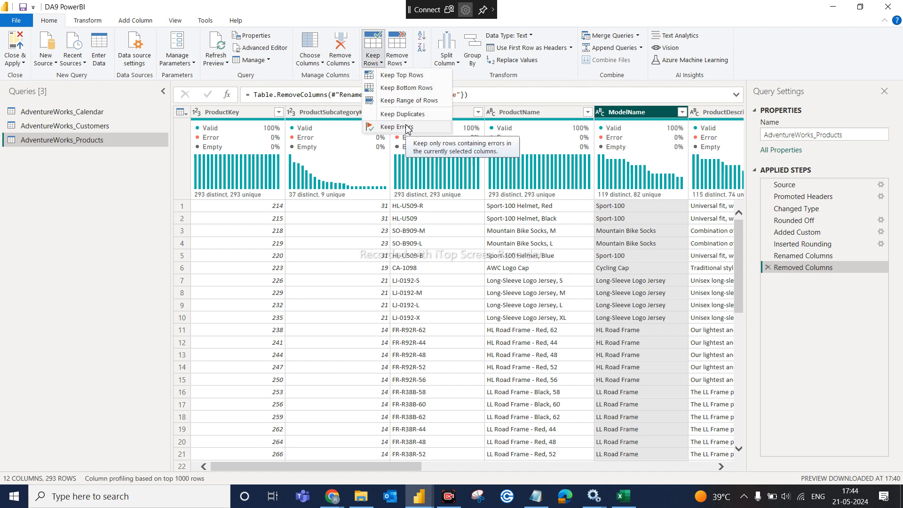
left_click(549, 86)
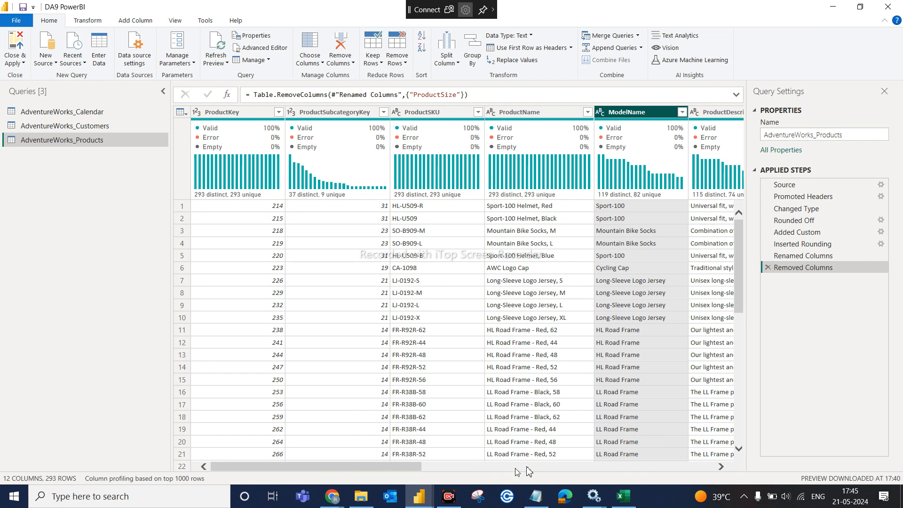
- Select ProductStyle and review its distinct values 0, M, U and W without filtering
left_click(713, 469)
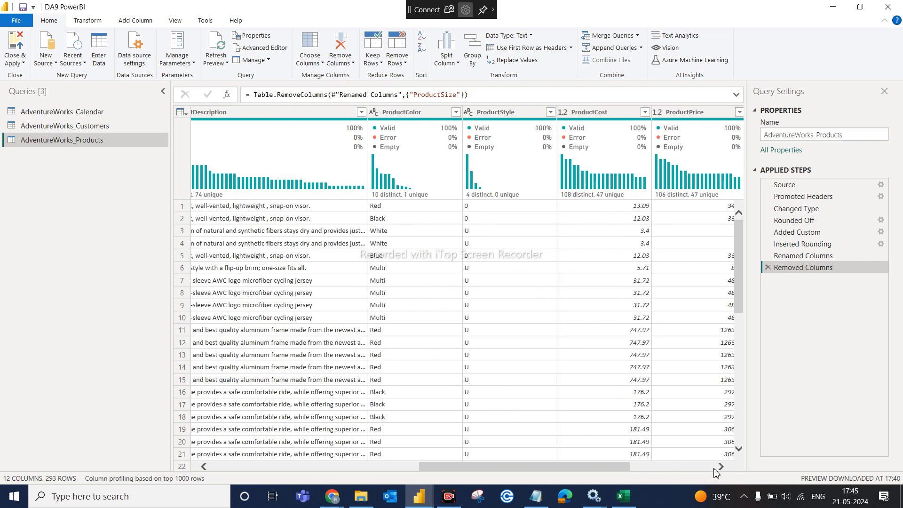
left_click(495, 112)
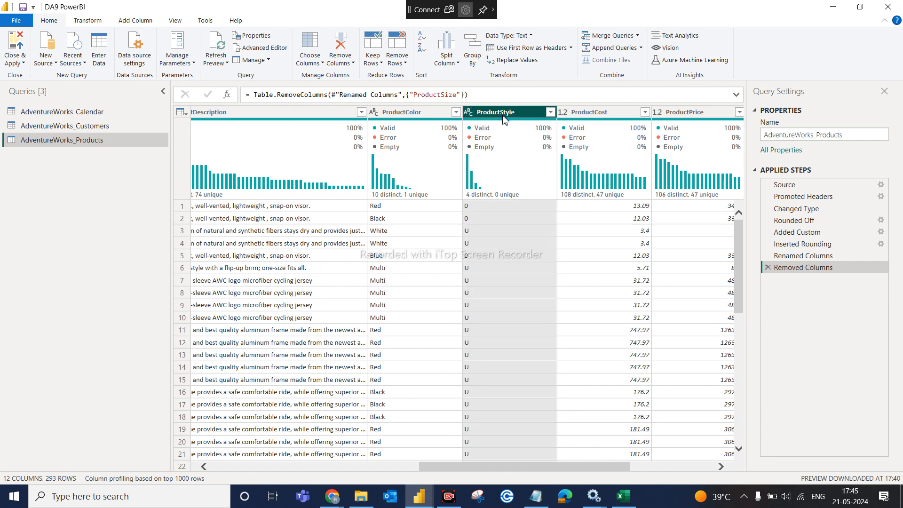
left_click(552, 112)
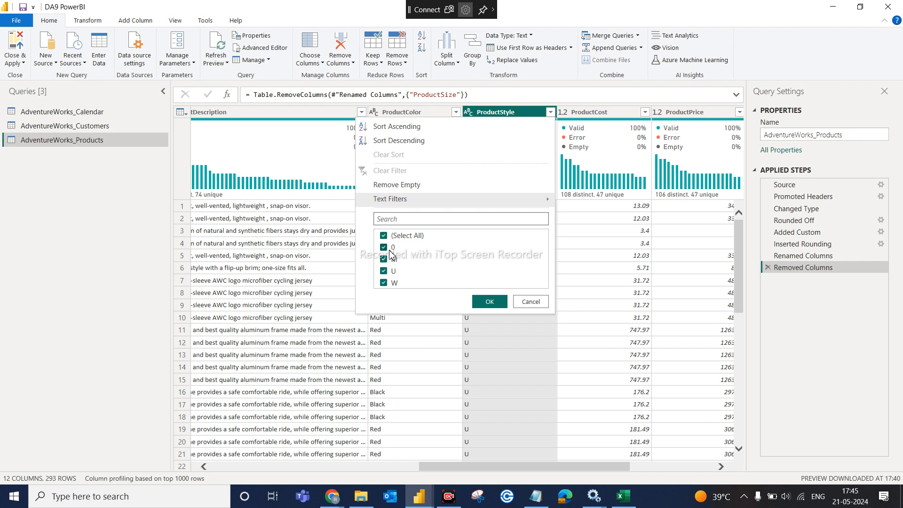
left_click(532, 302)
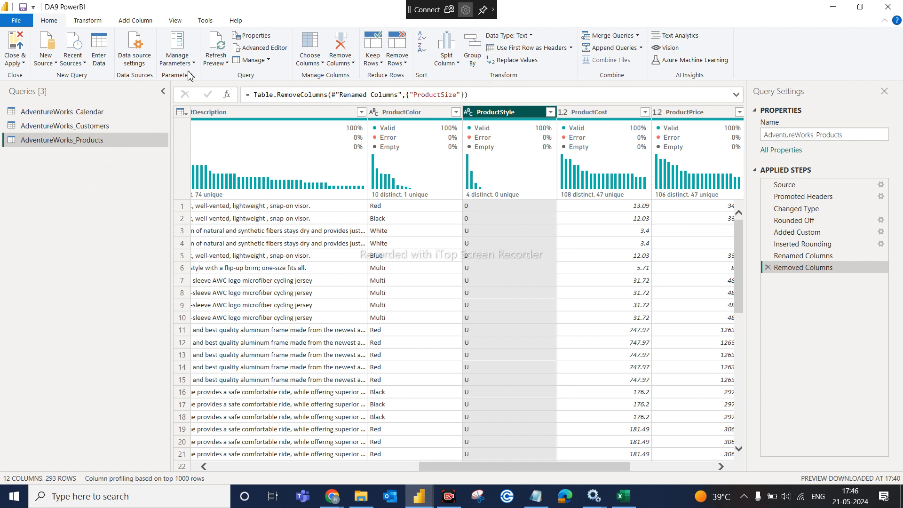
- Replace the value 0 with NA throughout the ProductStyle column
left_click(101, 22)
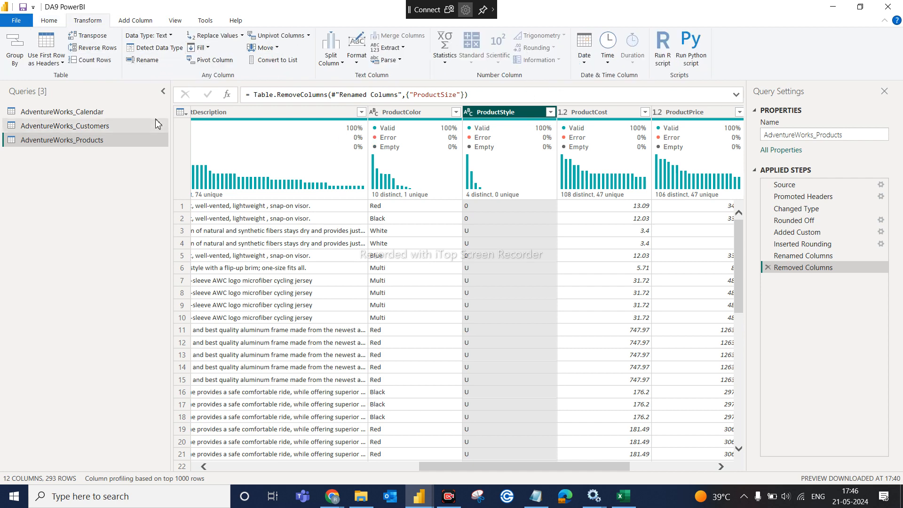
left_click(242, 36)
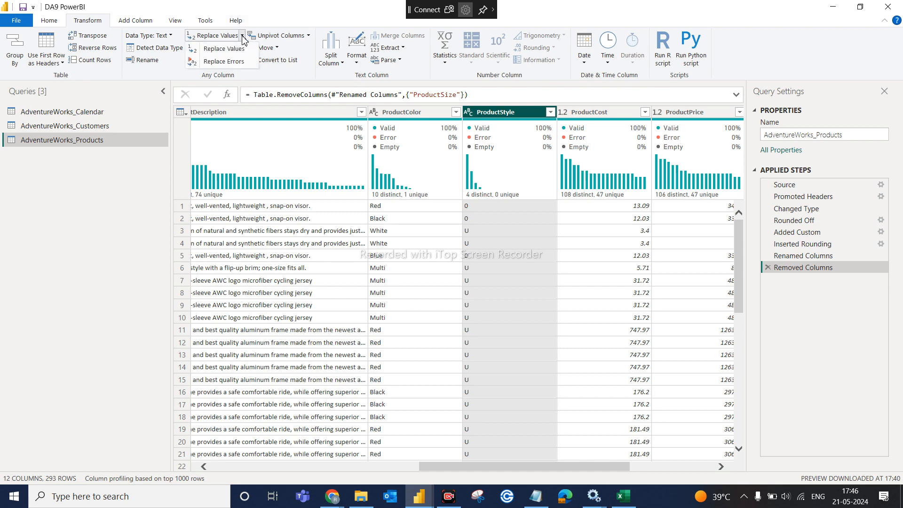
left_click(236, 49)
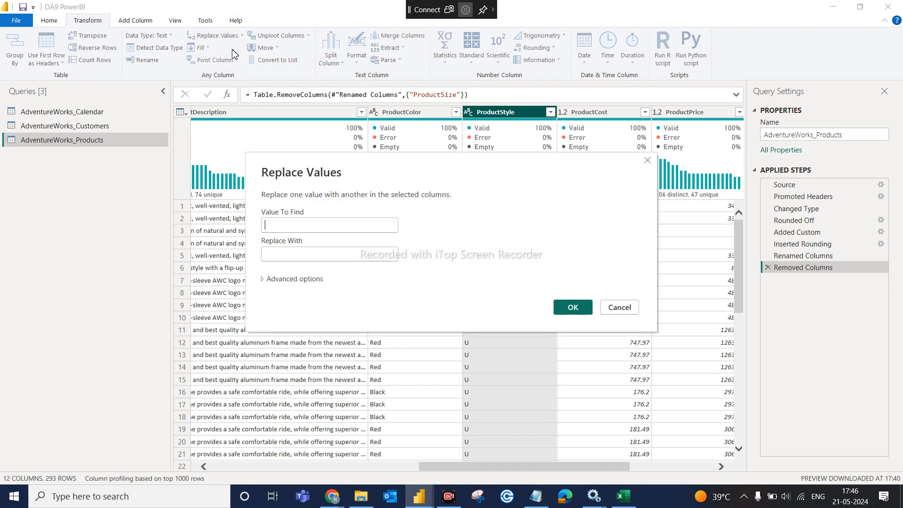
left_click(323, 229)
type("0")
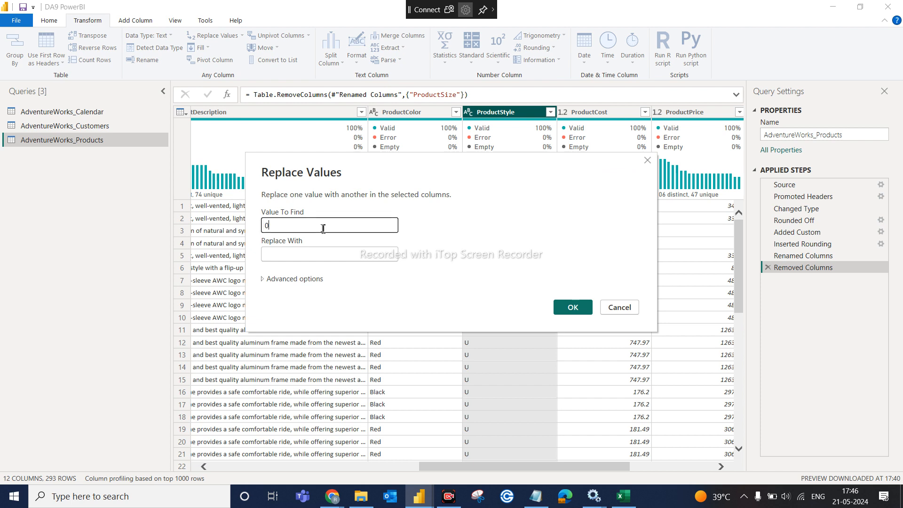
left_click(322, 256)
type("NA")
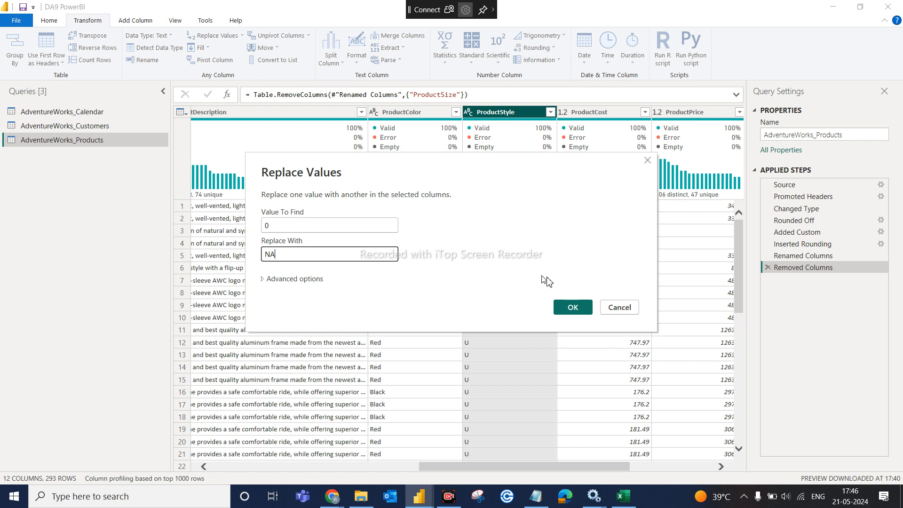
left_click(572, 307)
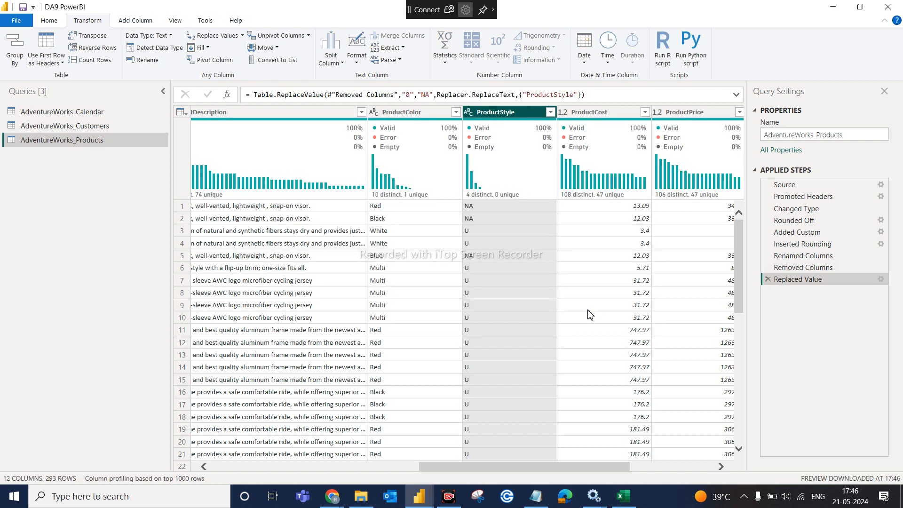
left_click(551, 112)
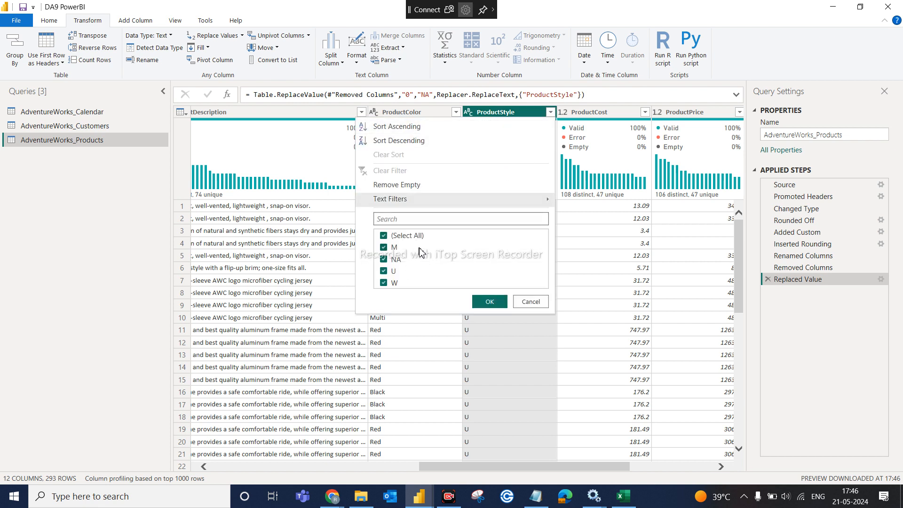
left_click(531, 300)
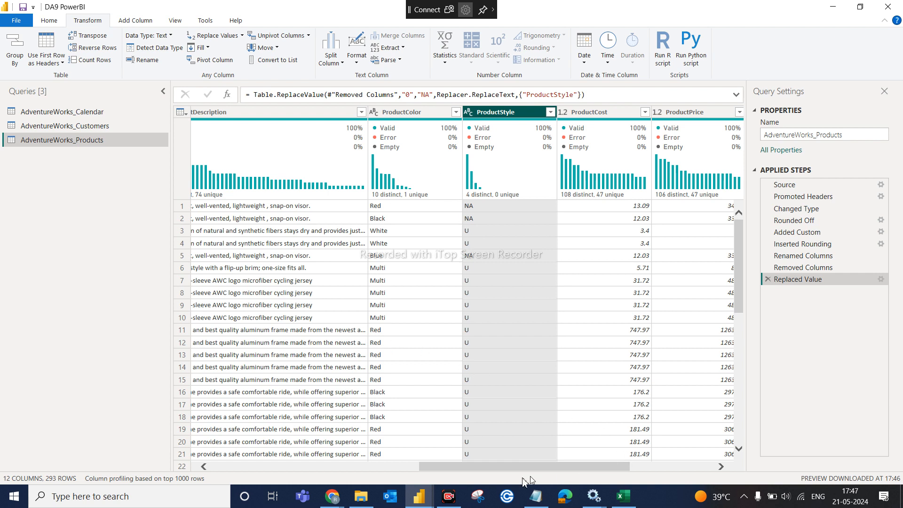
left_click(357, 467)
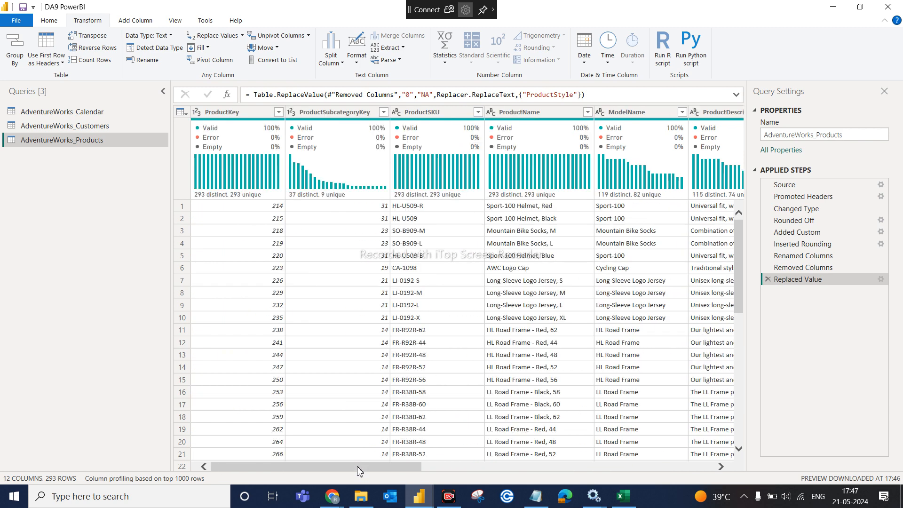
left_click(707, 467)
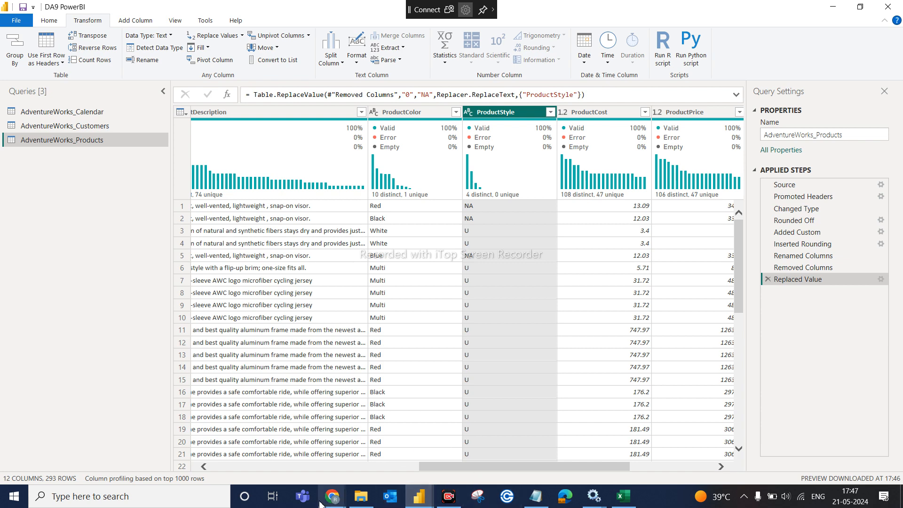
left_click(231, 466)
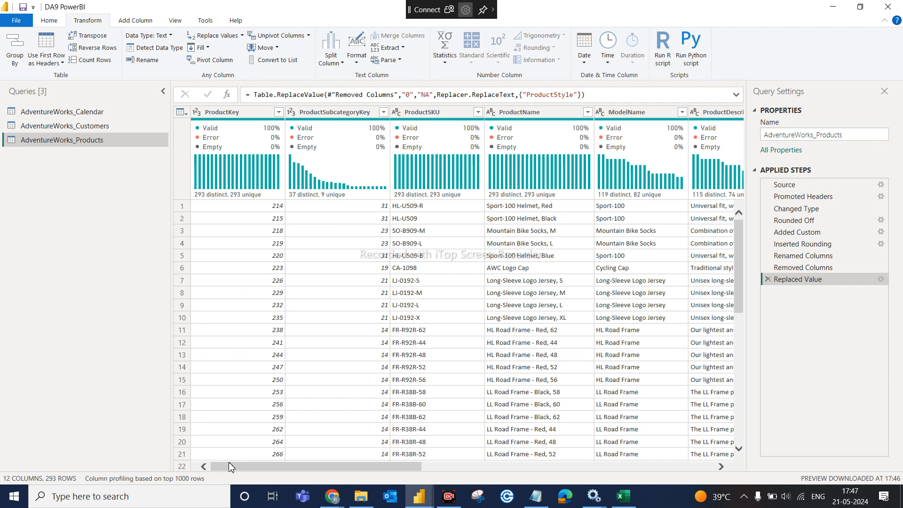
left_click(421, 113)
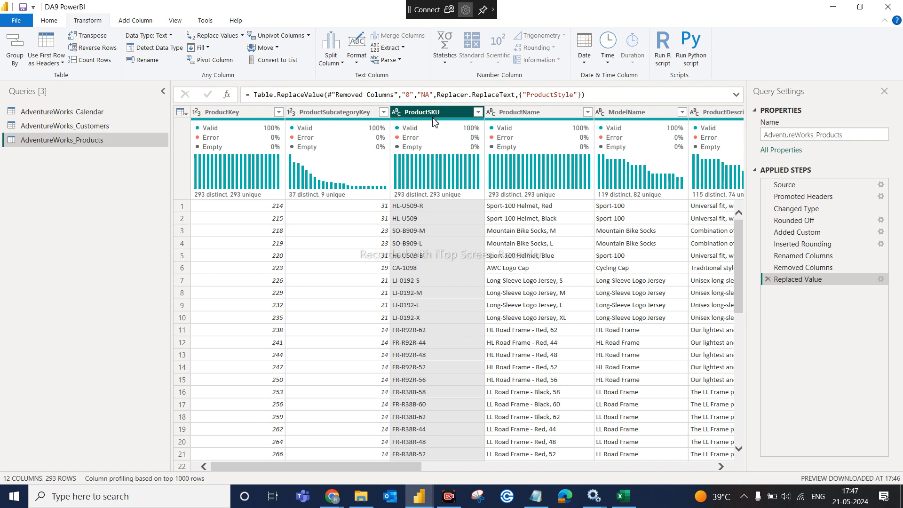
left_click(420, 210)
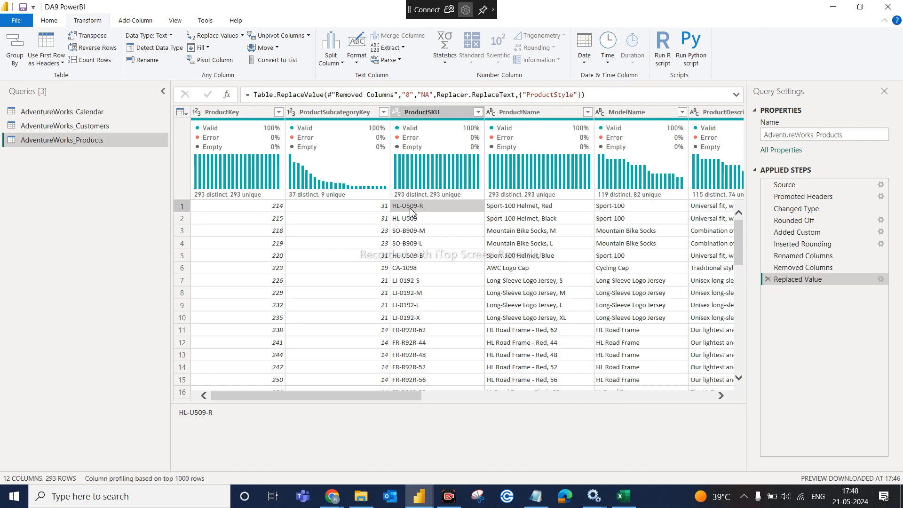
left_click(414, 220)
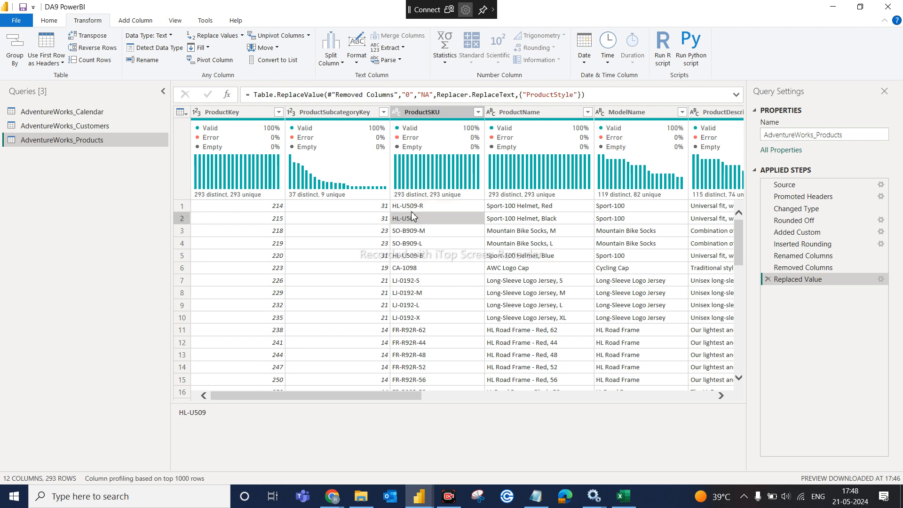
left_click(412, 206)
left_click(413, 219)
left_click(412, 208)
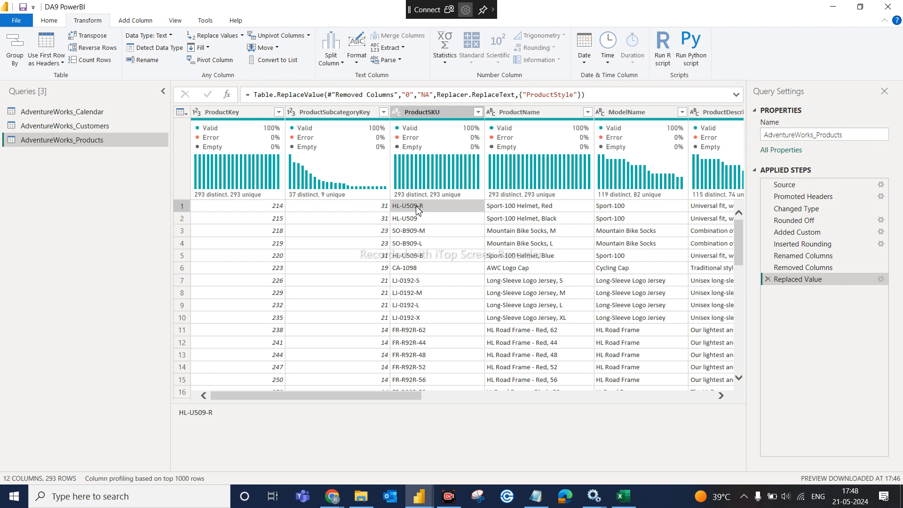
left_click(416, 220)
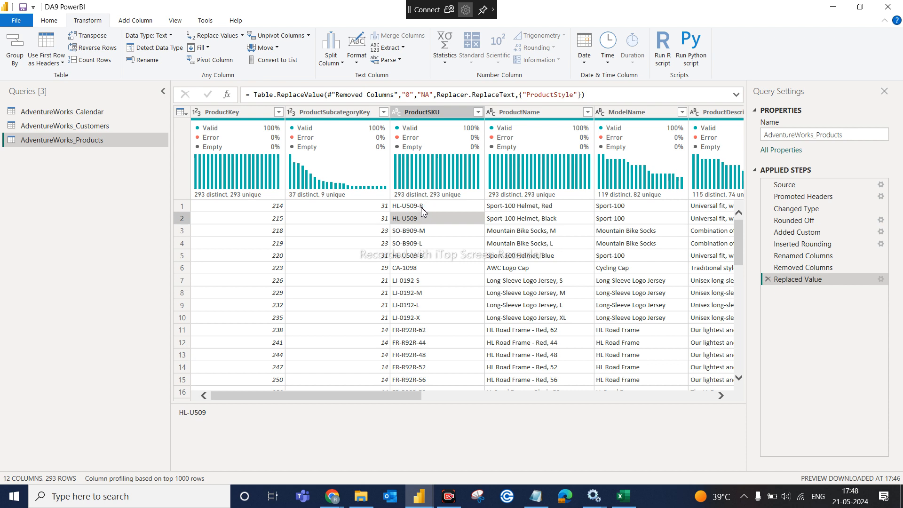
left_click(423, 209)
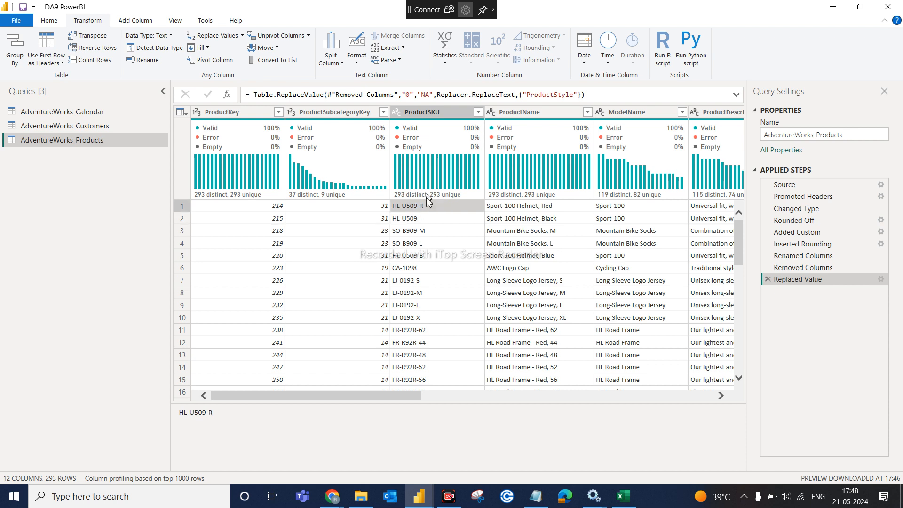
left_click(415, 234)
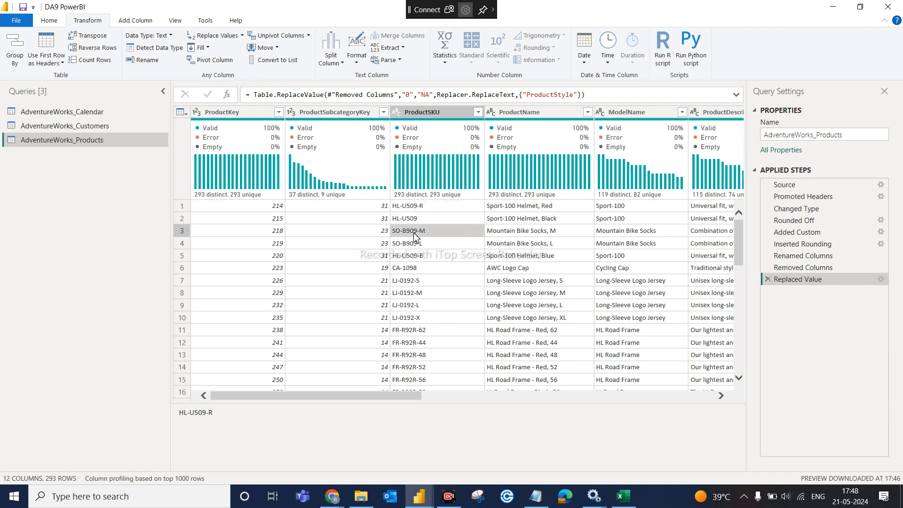
left_click(421, 206)
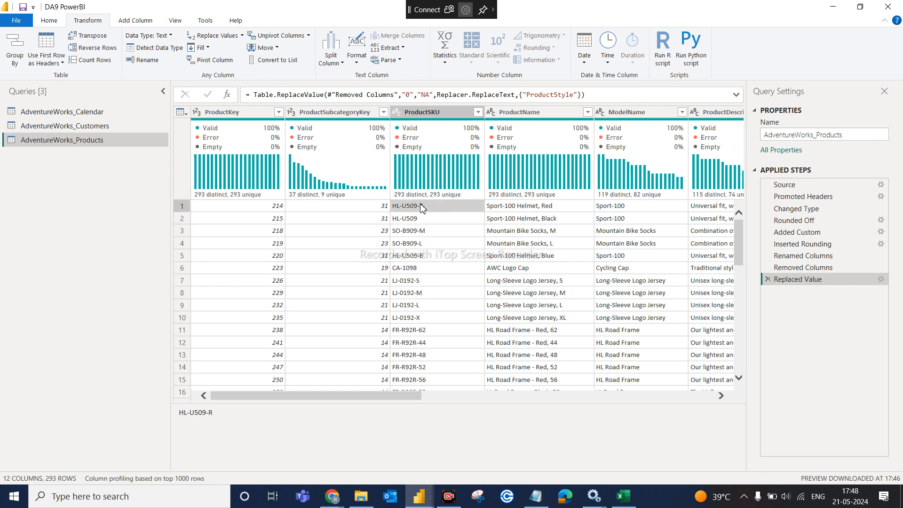
left_click(421, 114)
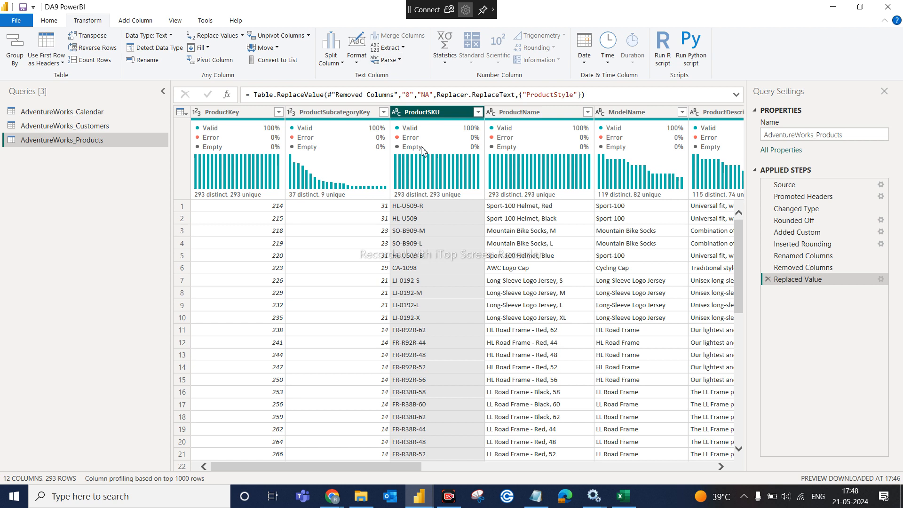
mouse_move(422, 150)
left_click(390, 47)
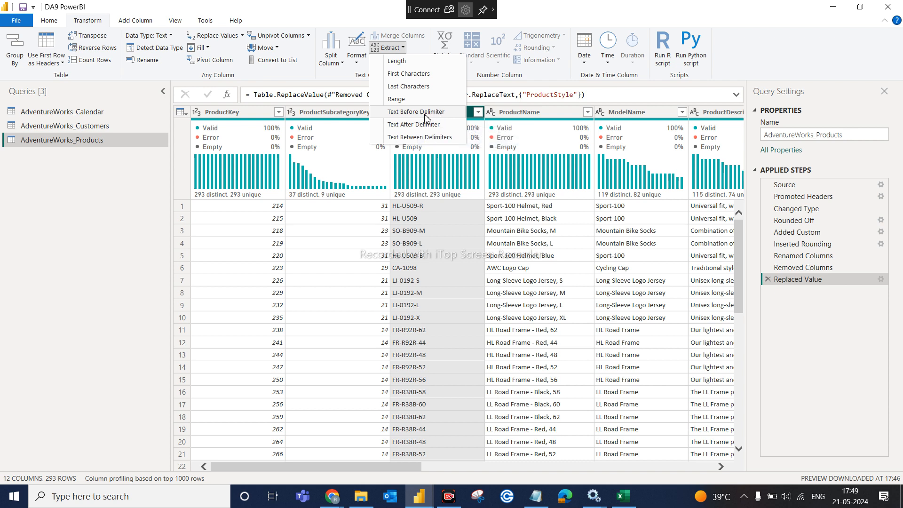
left_click(472, 110)
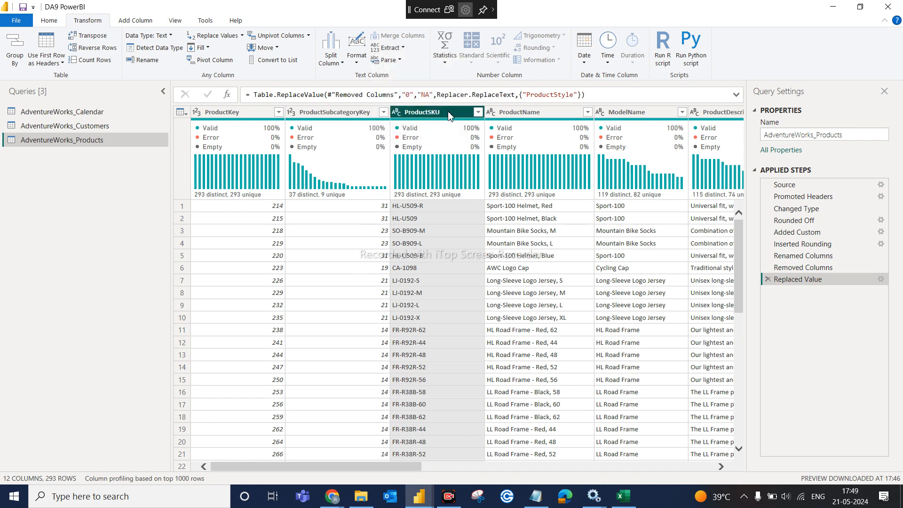
- Add a column extracting ProductSKU text before the '-' delimiter, skipping 1 delimiter (e.g. HL-U509)
left_click(149, 22)
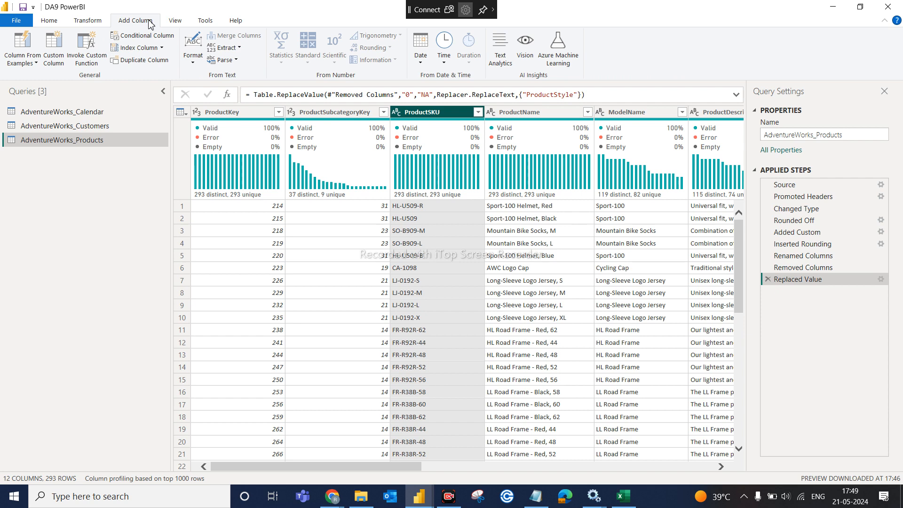
left_click(240, 48)
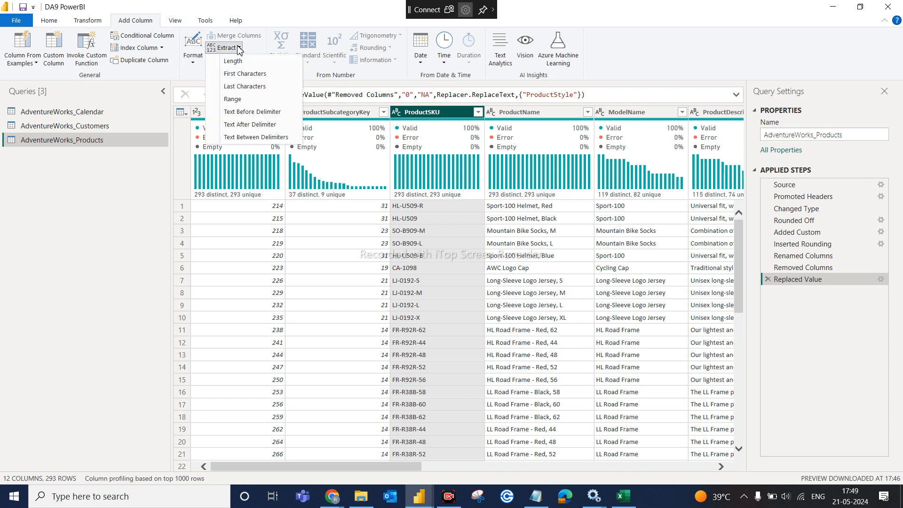
left_click(260, 113)
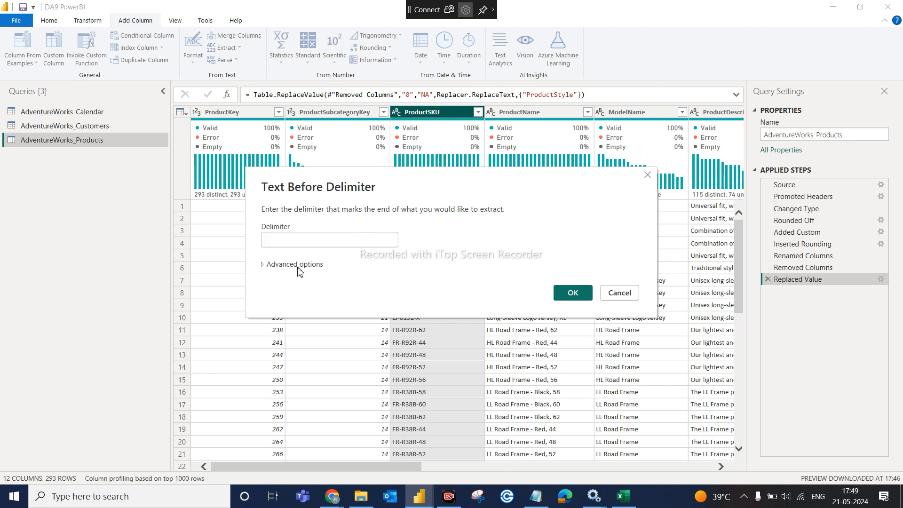
left_click(298, 266)
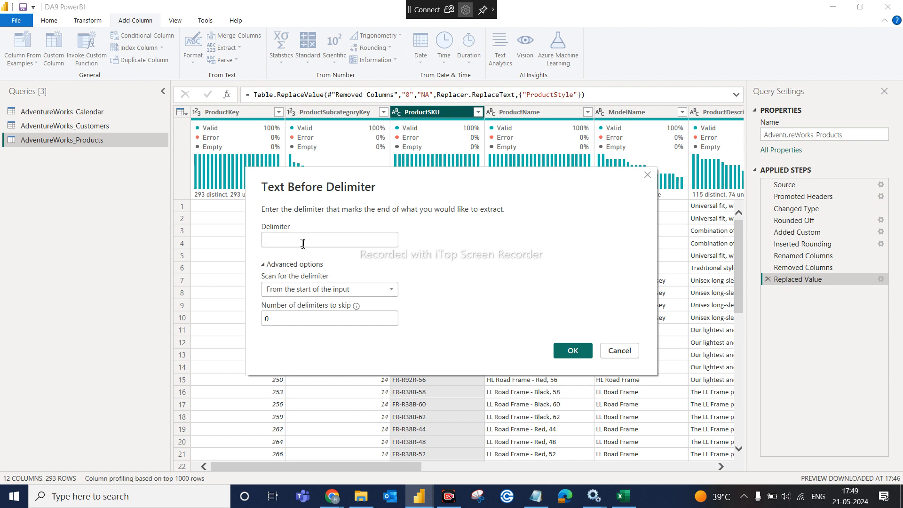
type("-")
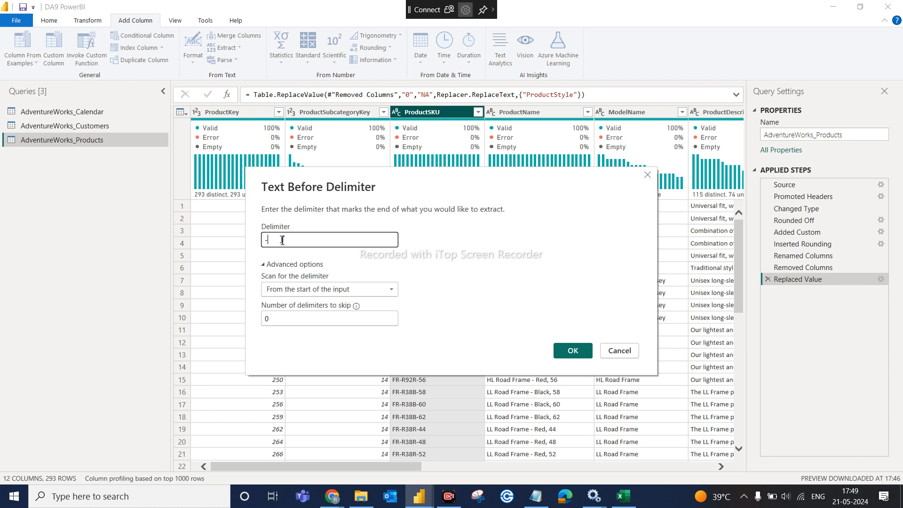
left_click(299, 321)
key("BackSpace")
type("1")
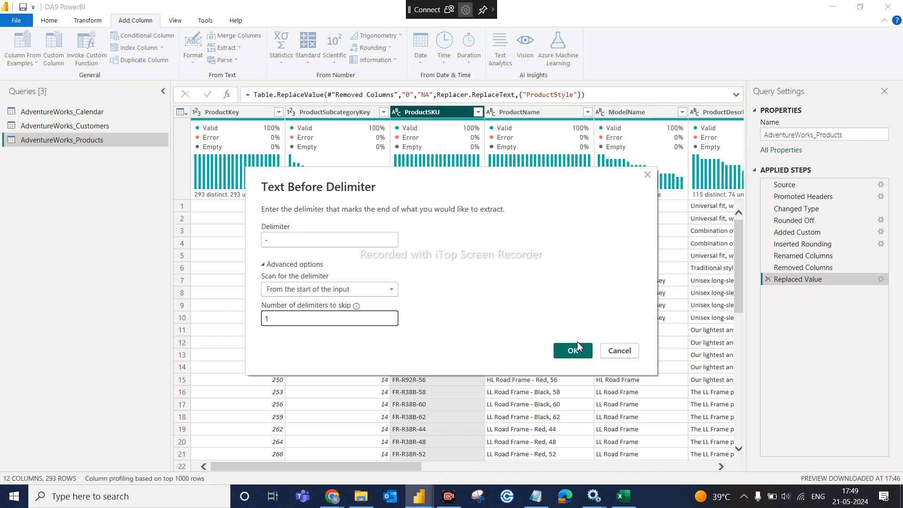
left_click(573, 351)
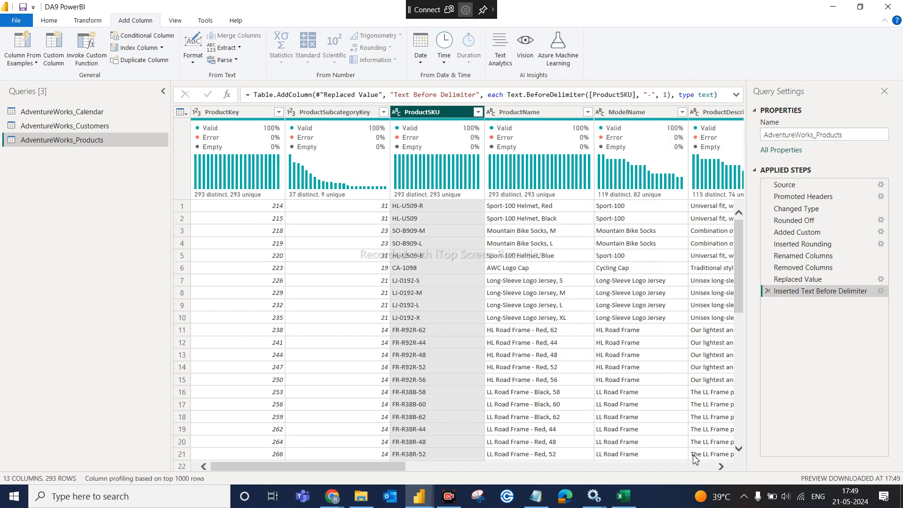
left_click(707, 466)
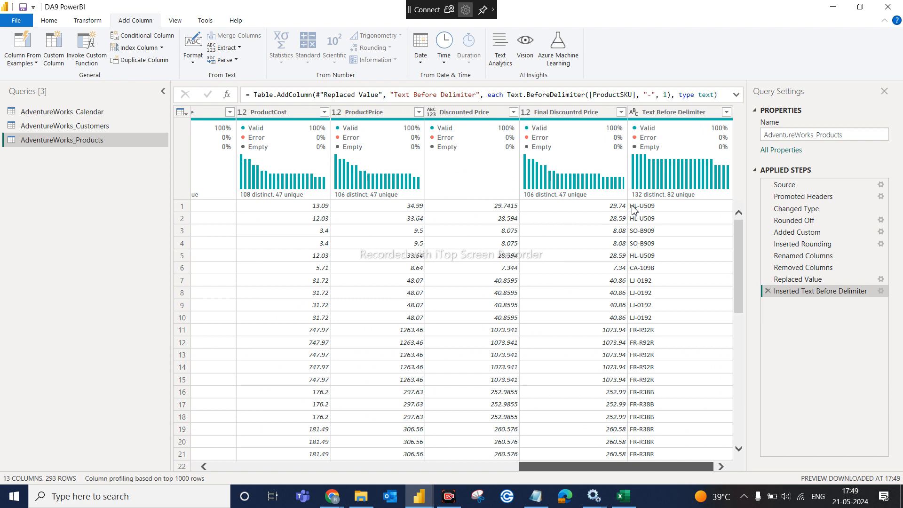
- Rename the Text Before Delimiter column header to 'SKU Type'
double_click(673, 113)
type("s")
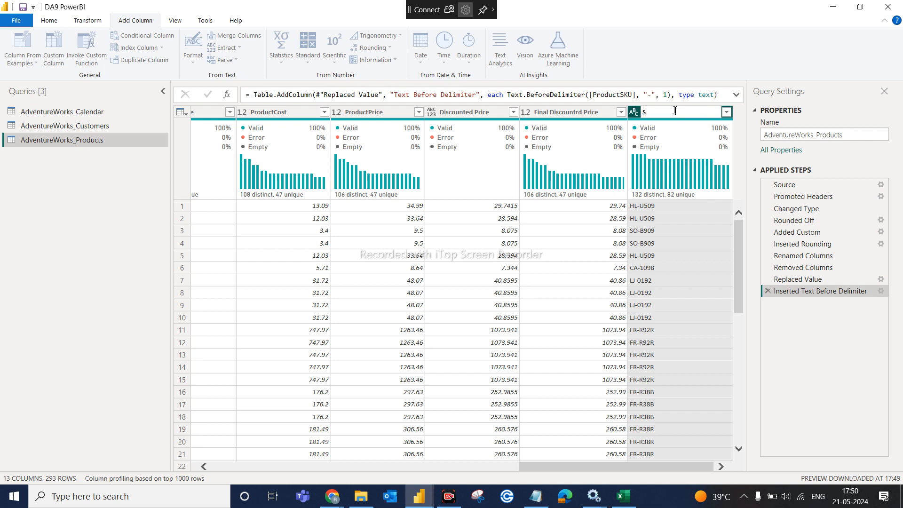
type("KU Type")
key("Return")
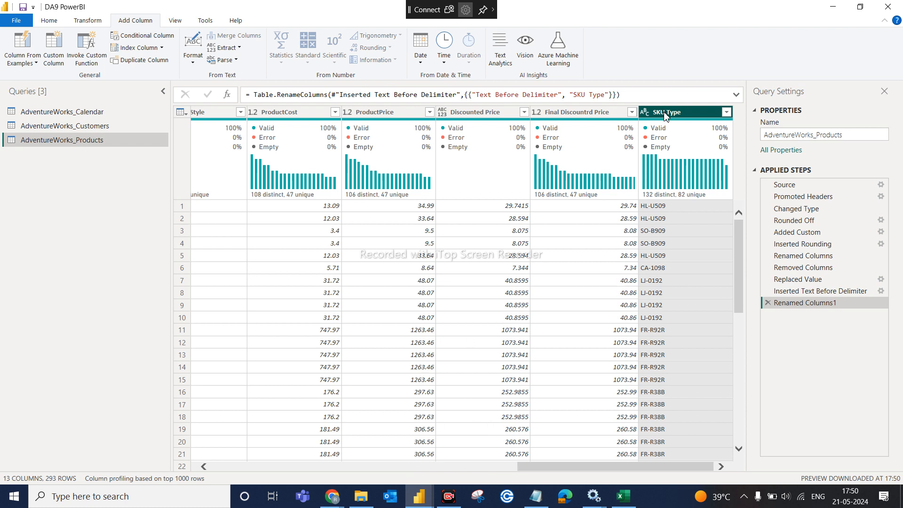
left_click(214, 466)
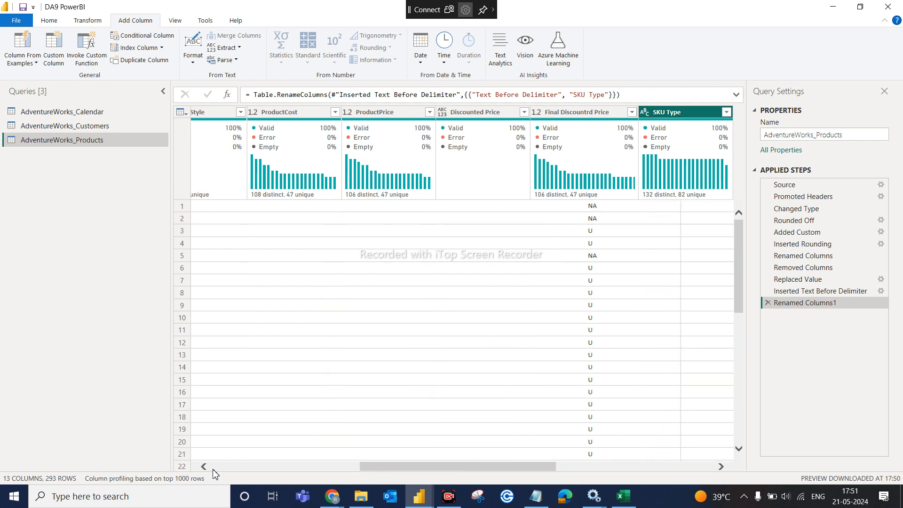
left_click(215, 467)
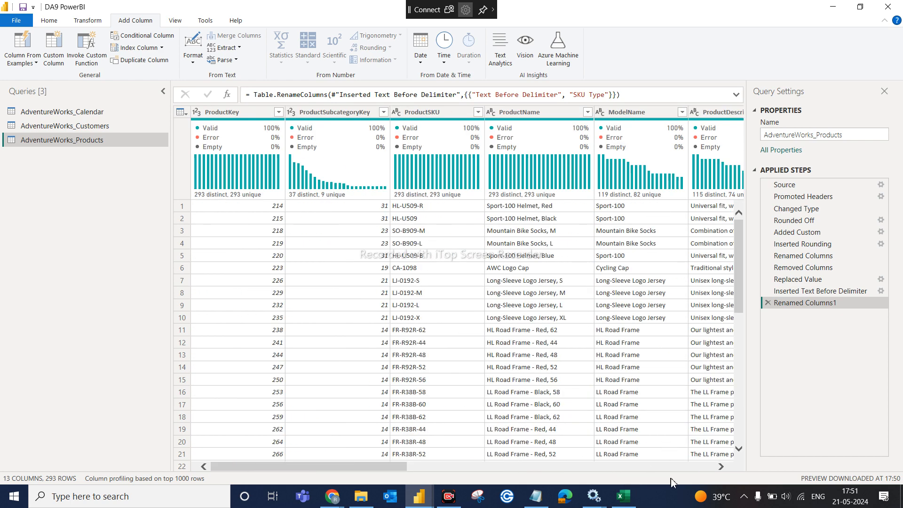
left_click(691, 468)
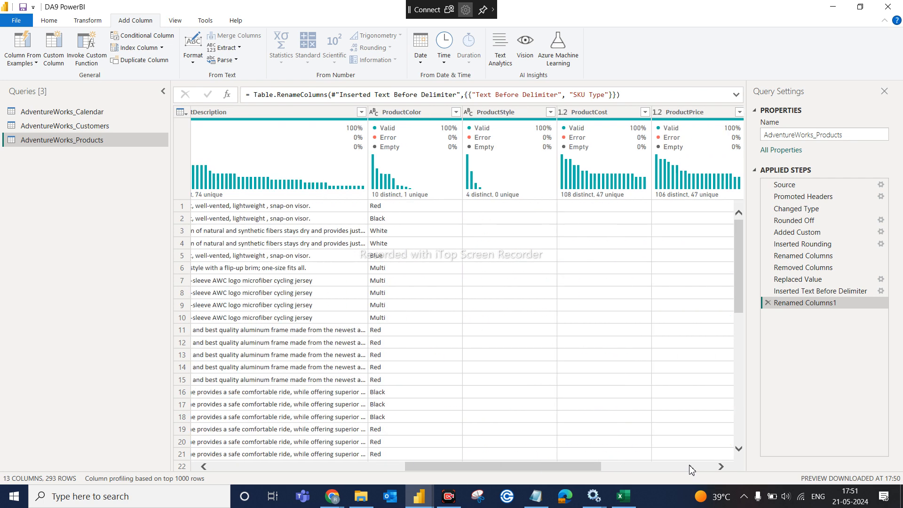
left_click(225, 468)
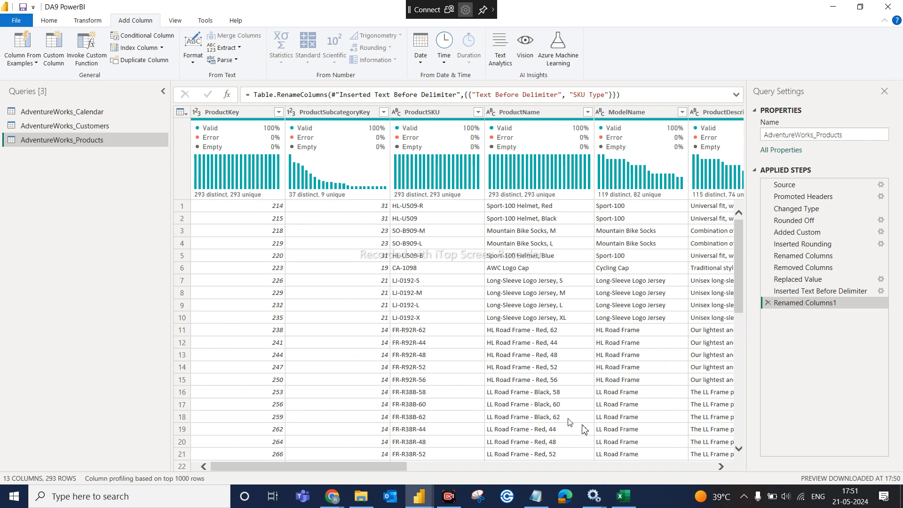
left_click(719, 467)
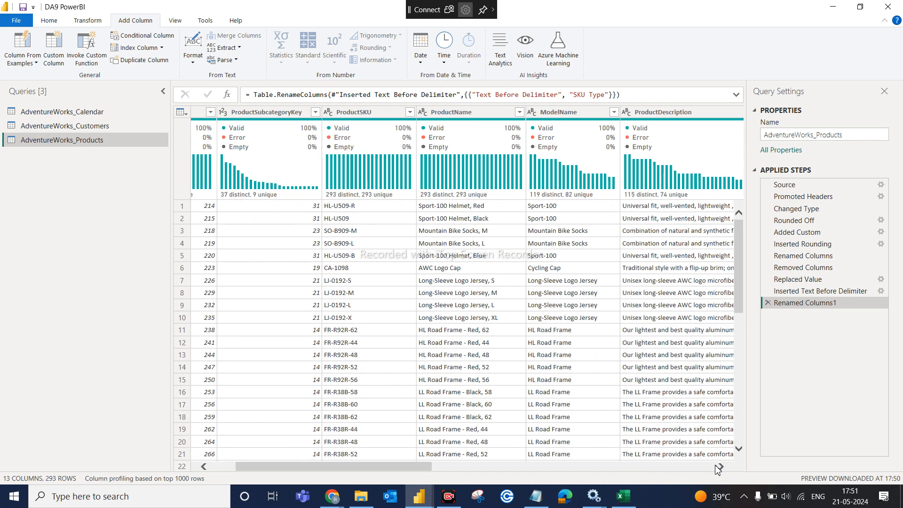
left_click_drag(718, 468, 718, 467)
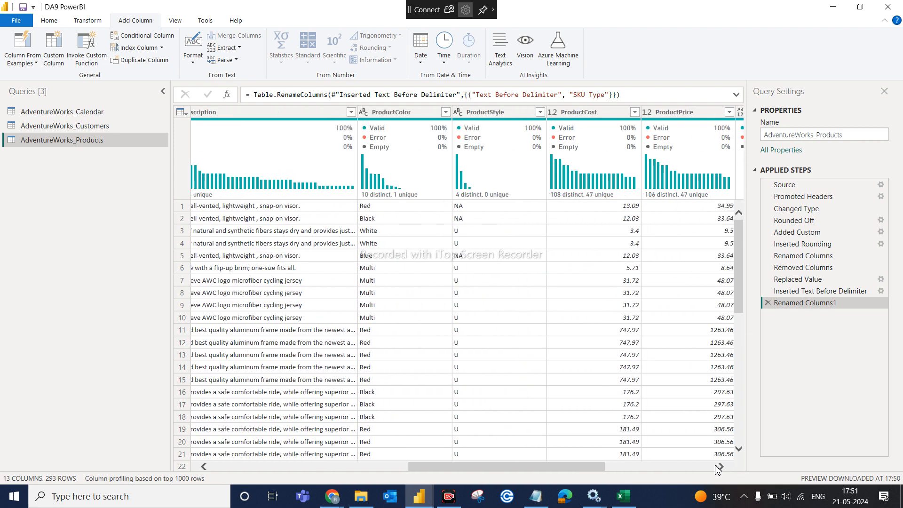
left_click(378, 469)
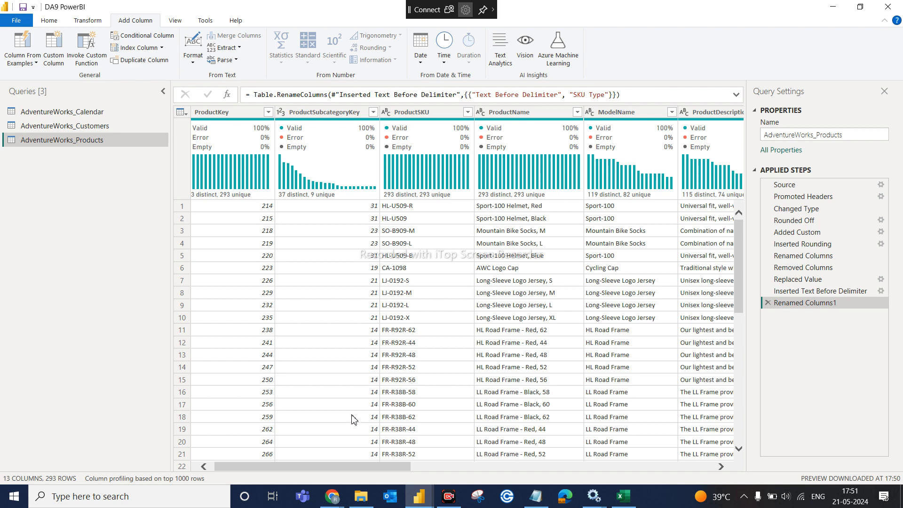
left_click(331, 498)
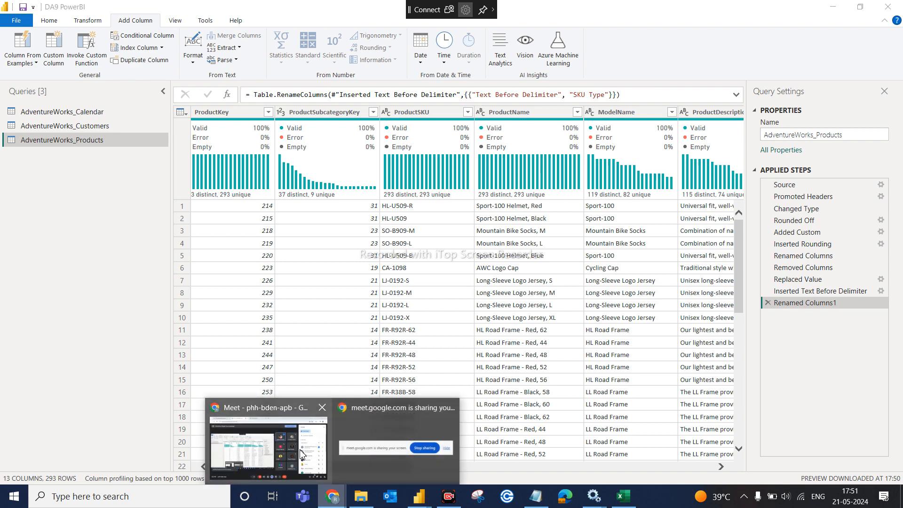
left_click(269, 442)
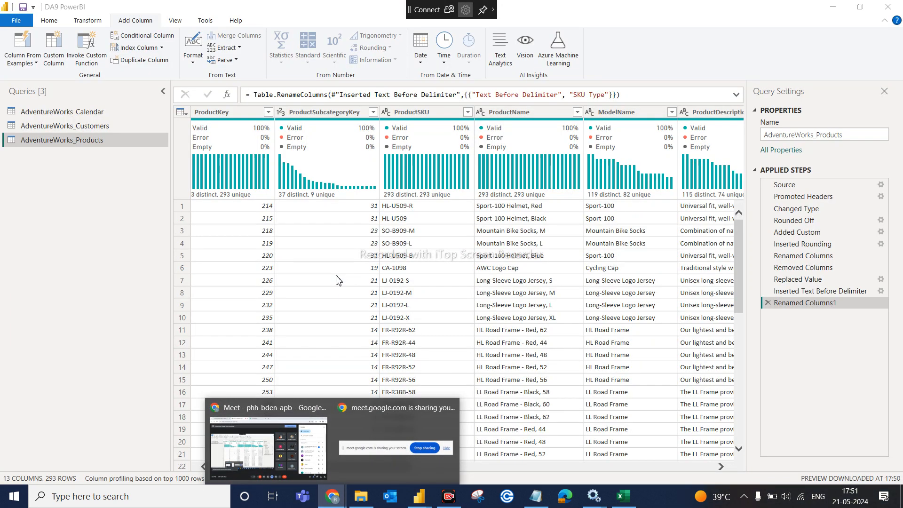
left_click(336, 280)
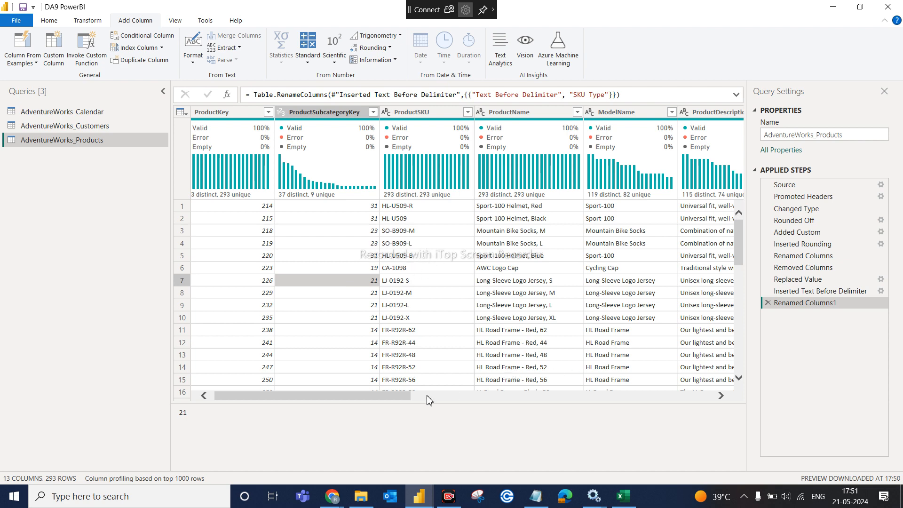
left_click(454, 398)
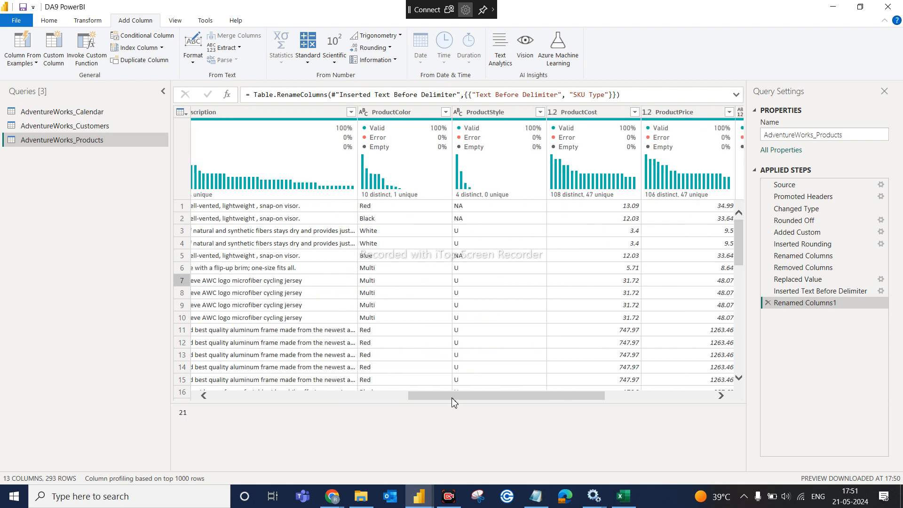
left_click(658, 400)
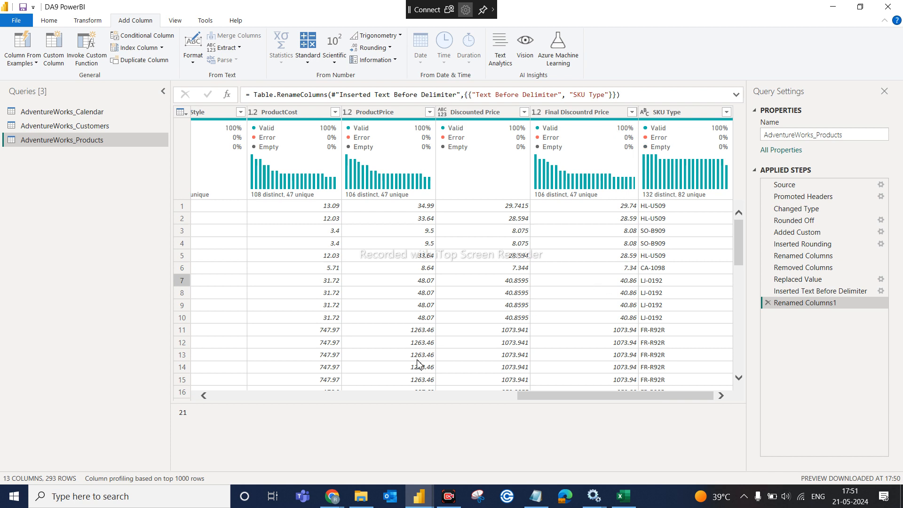
left_click(420, 398)
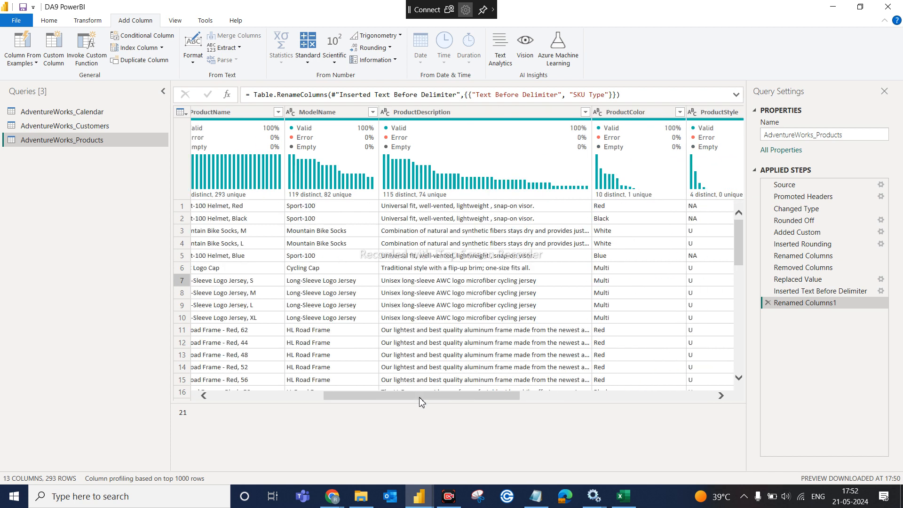
left_click(266, 398)
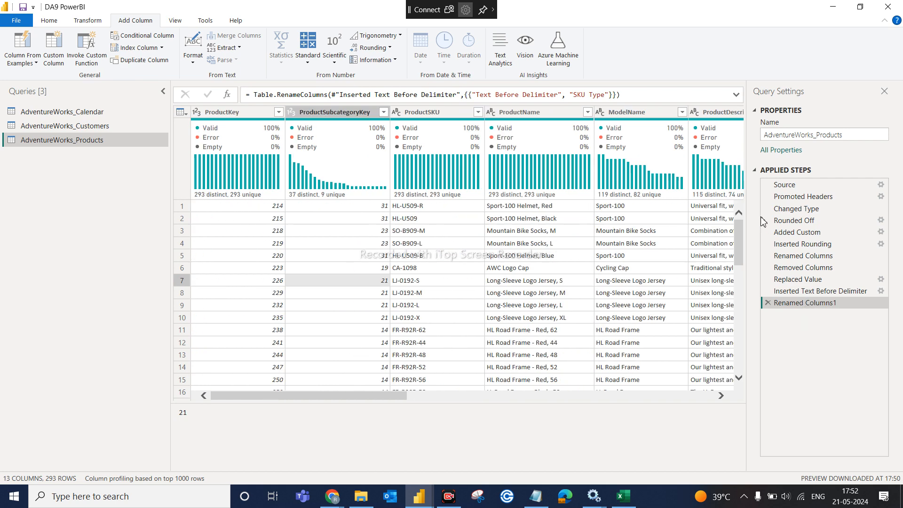
left_click(711, 397)
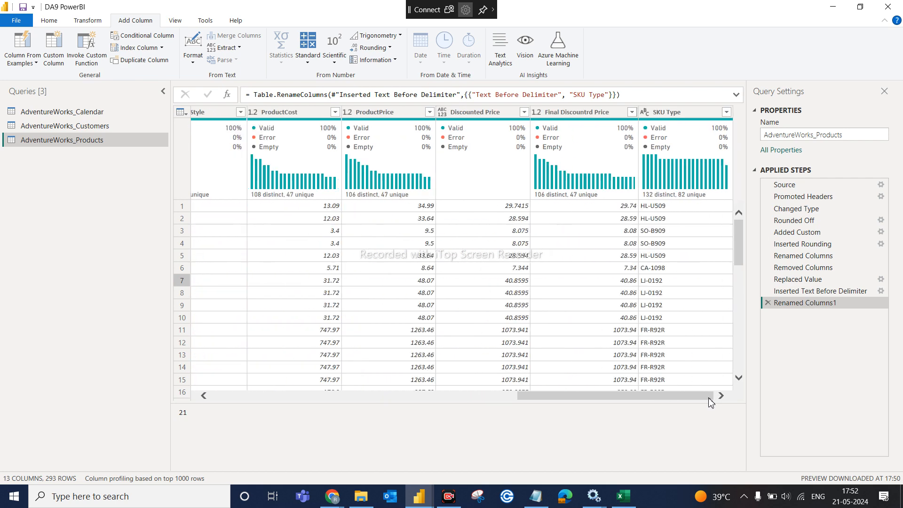
left_click(222, 398)
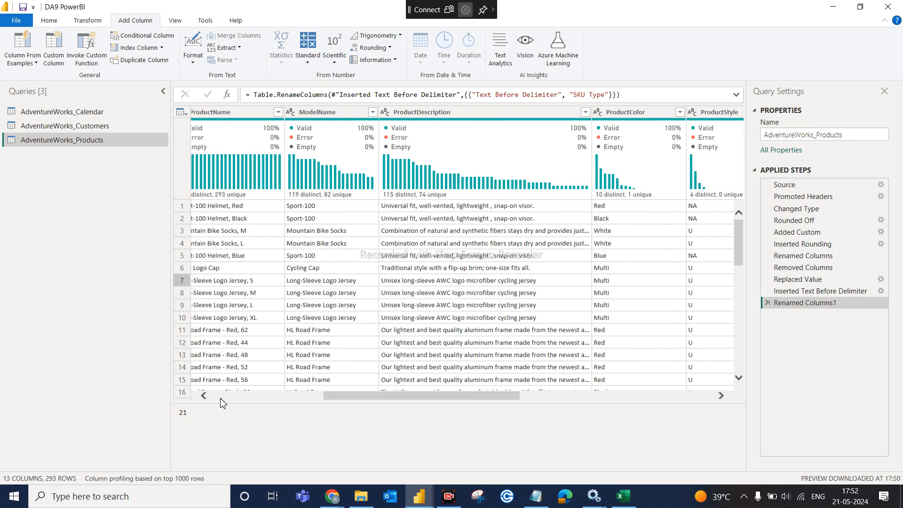
left_click(222, 398)
left_click(421, 117)
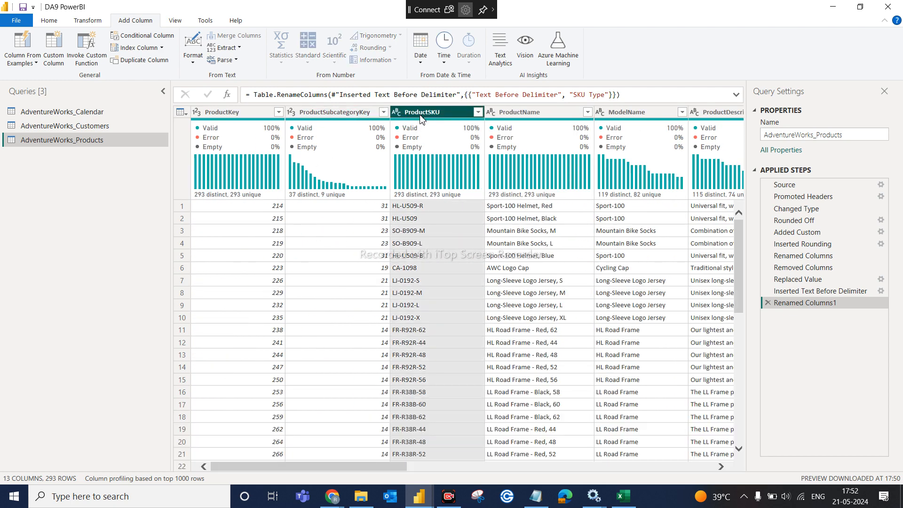
left_click(415, 207)
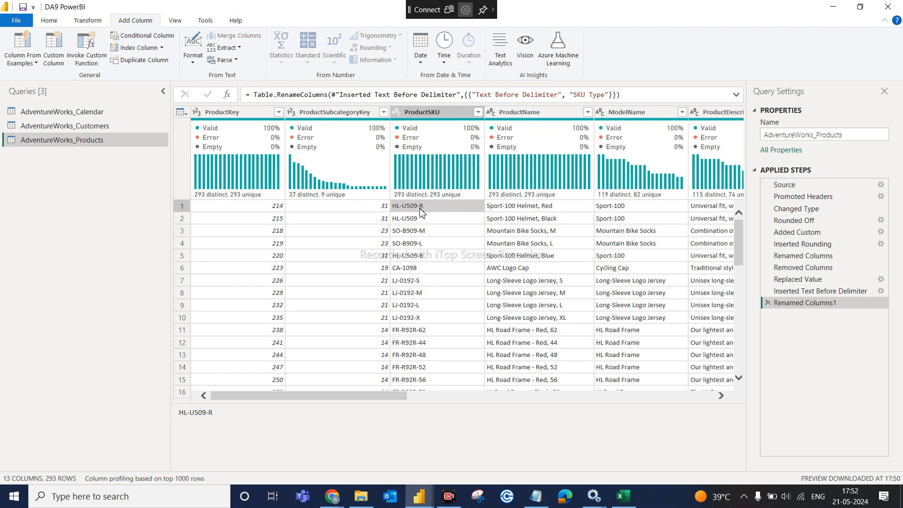
left_click(409, 233)
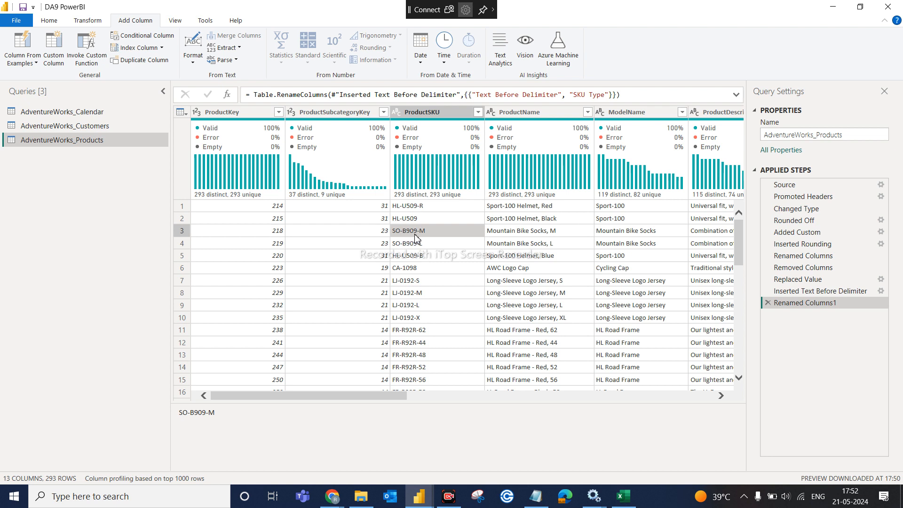
left_click(405, 270)
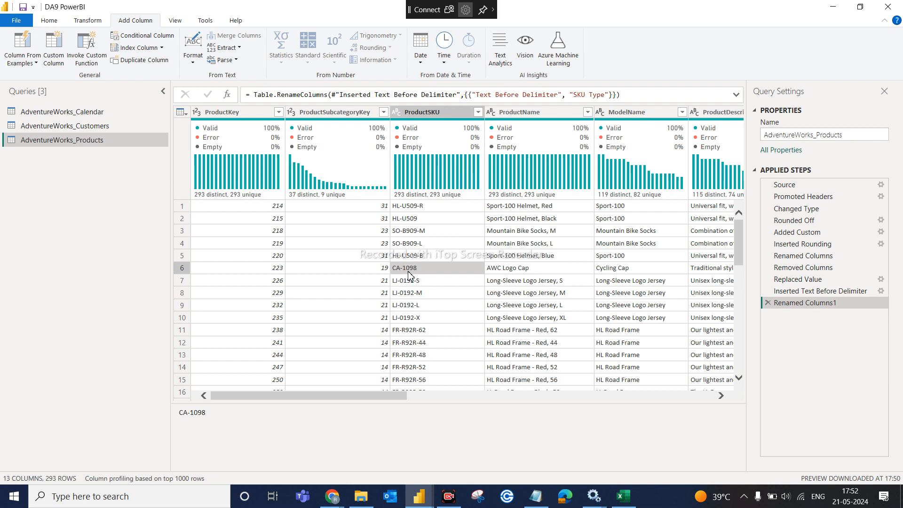
left_click(421, 209)
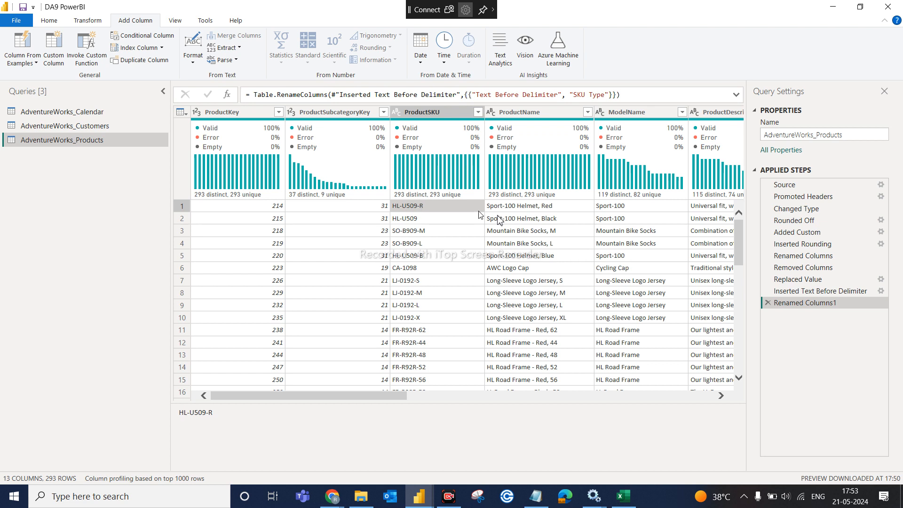
- Delete the Renamed Columns1 and Inserted Text Before Delimiter applied steps, then select the ProductSKU column
left_click(696, 396)
left_click(696, 396)
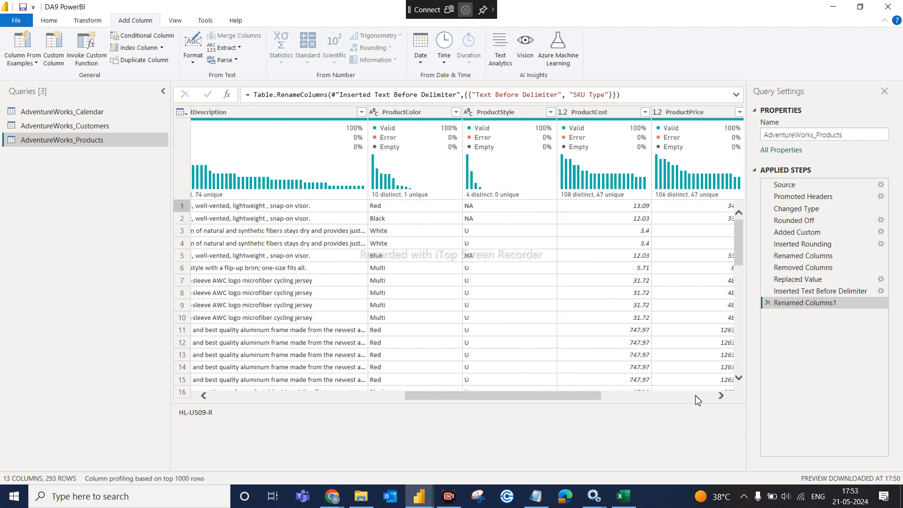
left_click(769, 304)
left_click(768, 291)
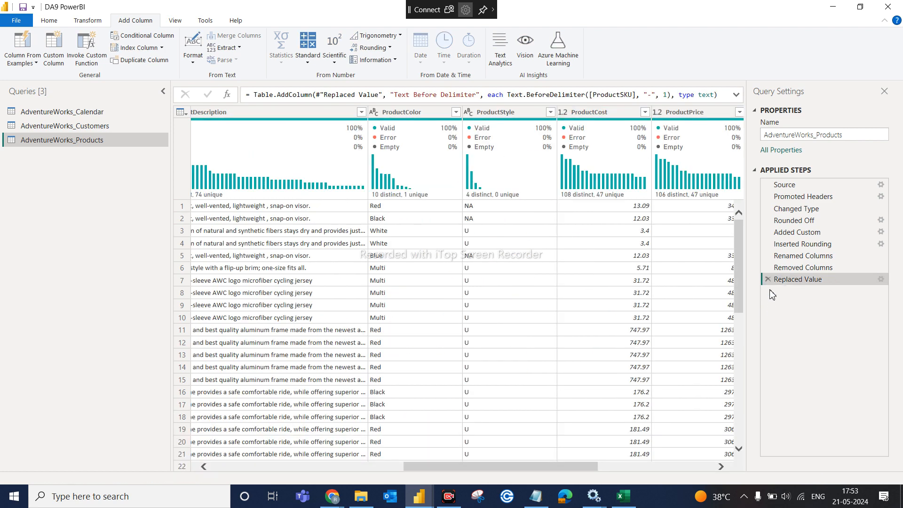
left_click(255, 466)
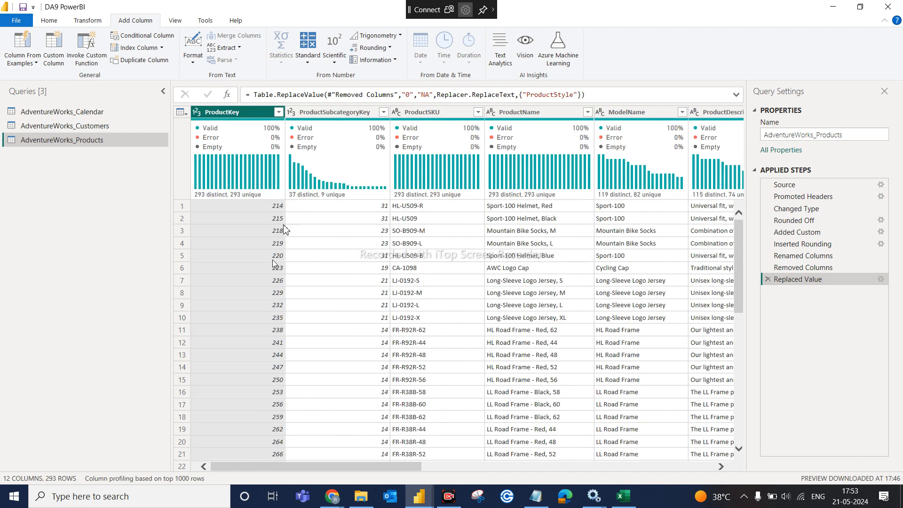
left_click(432, 111)
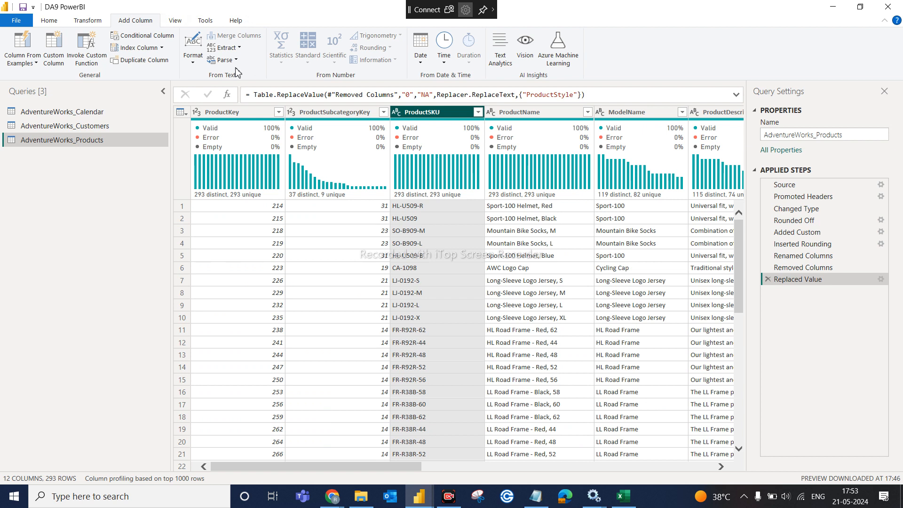
- Fill the Text Before Delimiter dialog with delimiter '-' and 1 delimiter to skip, moving it aside
left_click(239, 48)
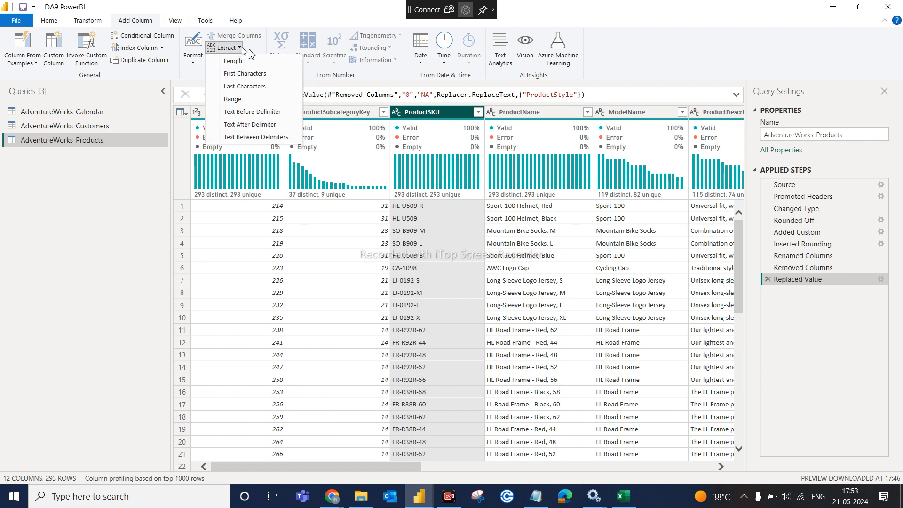
left_click(263, 113)
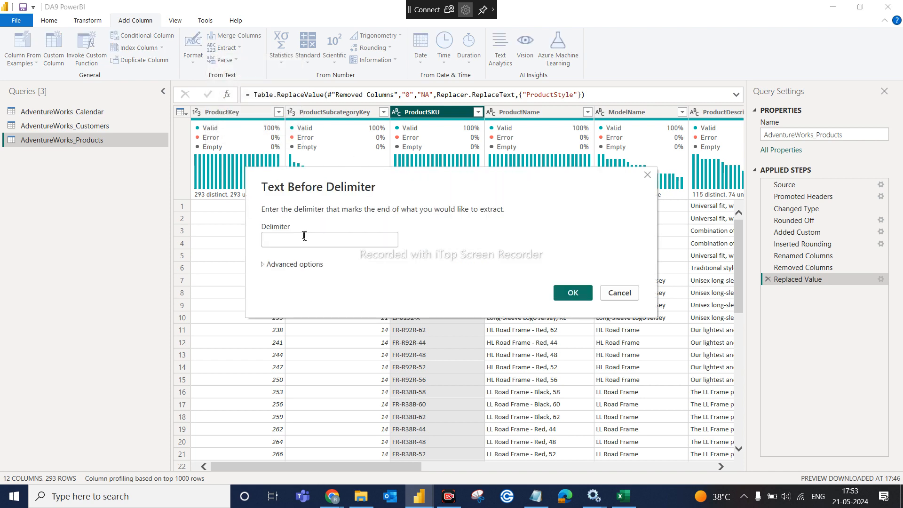
type("-")
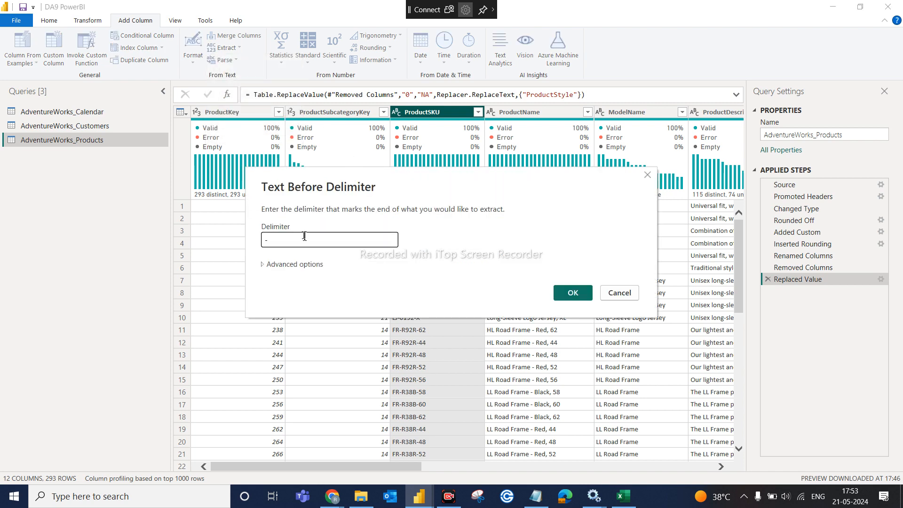
left_click(292, 265)
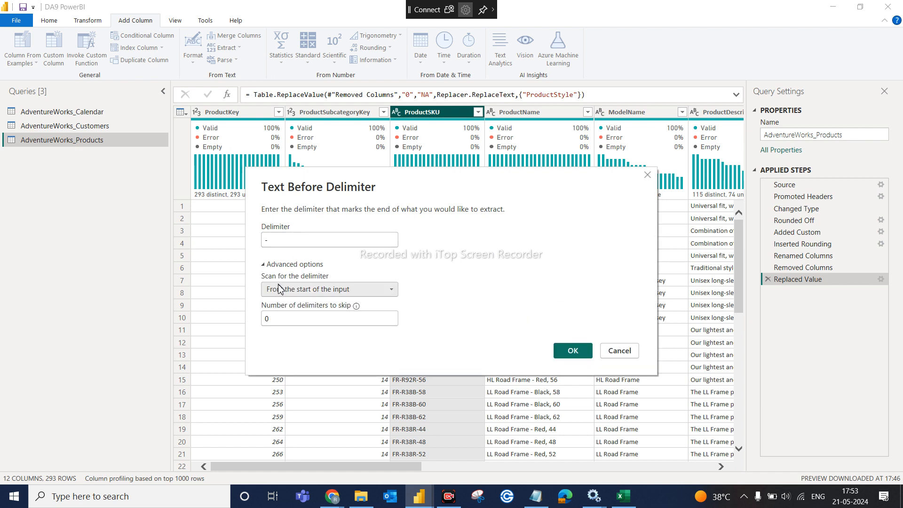
left_click(278, 316)
key("BackSpace")
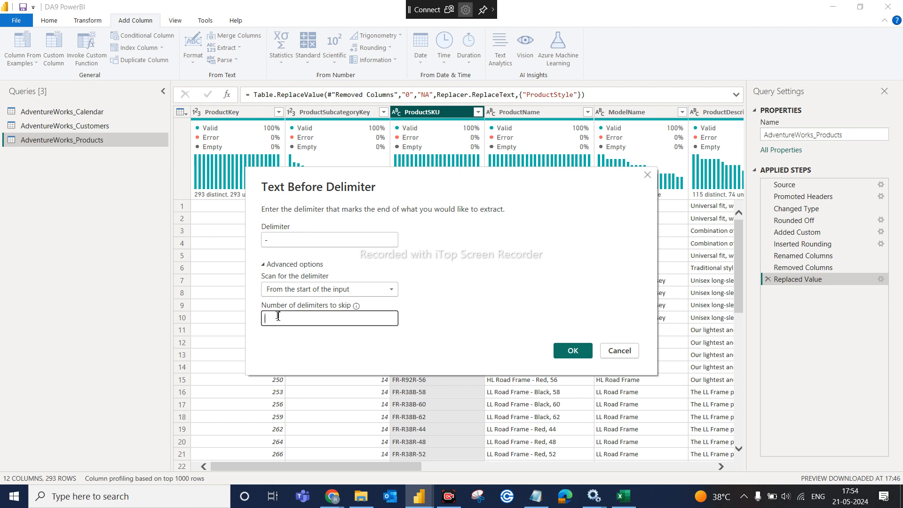
type("1")
left_click_drag(426, 183, 428, 242)
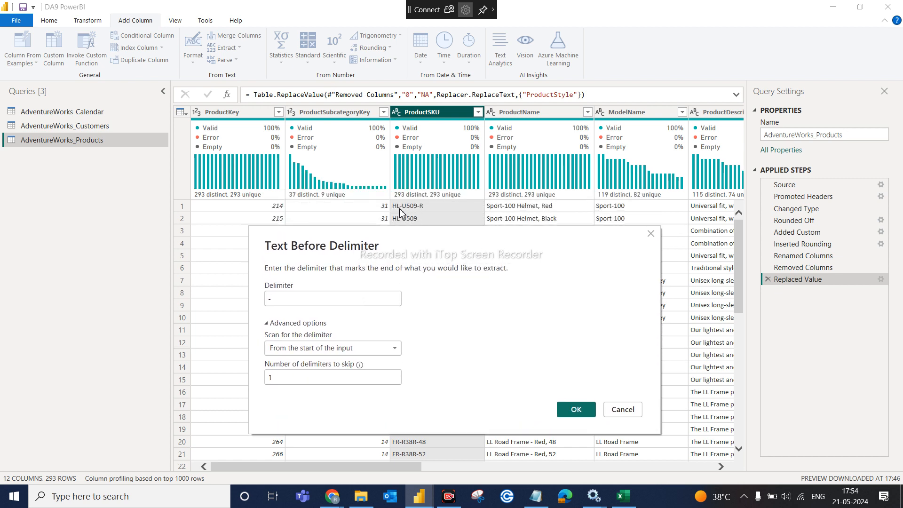
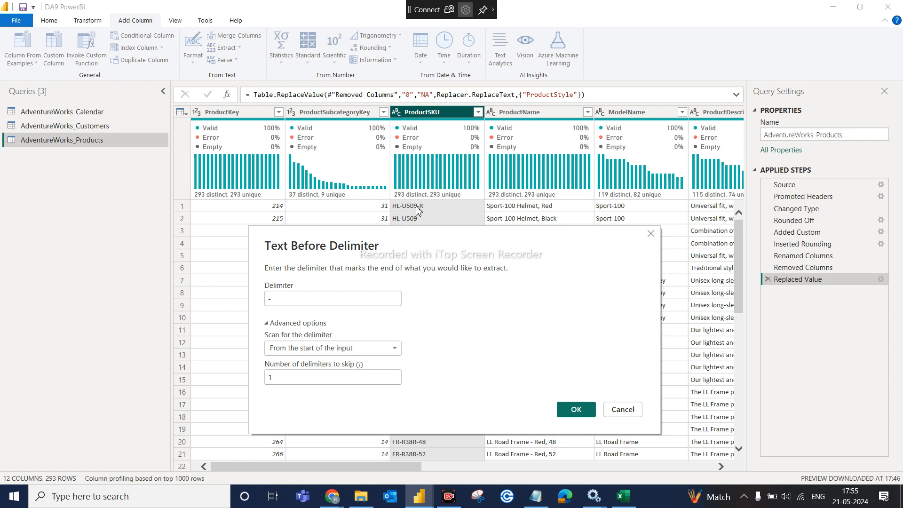
- Confirm the '-' text-before-delimiter extraction and scroll to the new column showing values like HL-U509
left_click(580, 411)
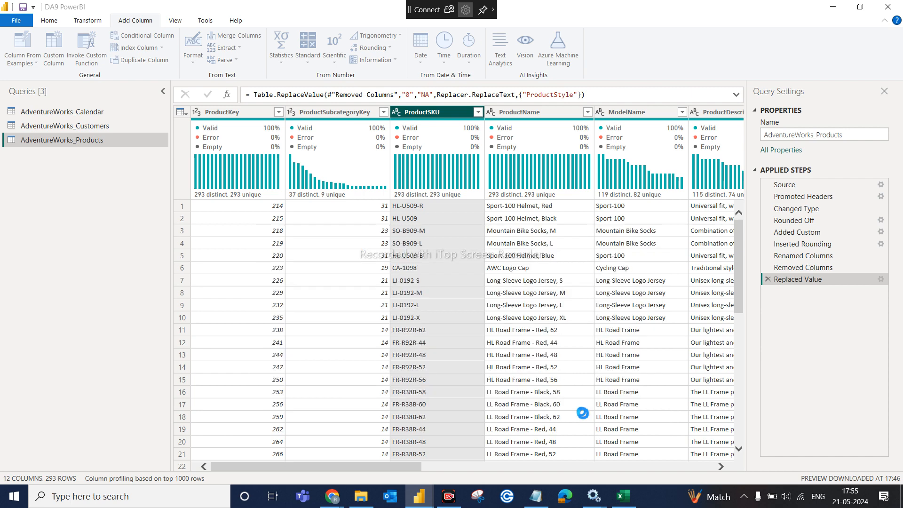
left_click(720, 466)
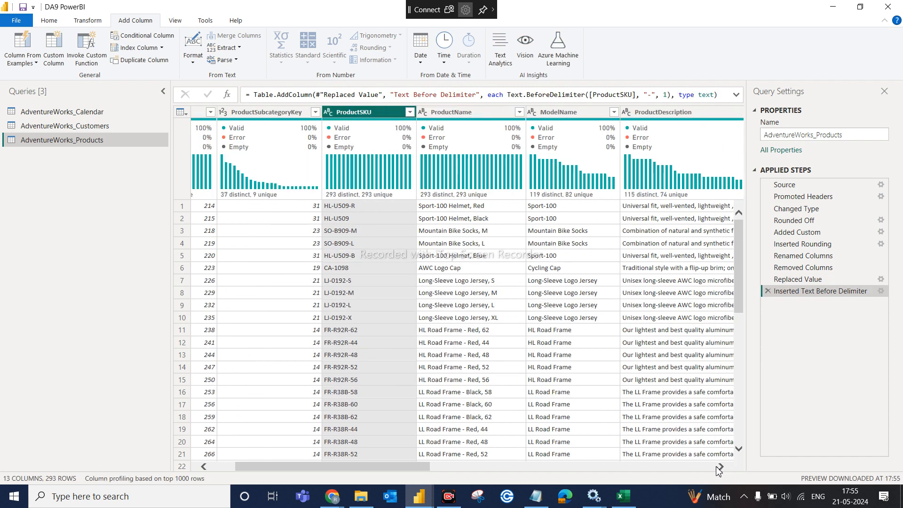
left_click(702, 469)
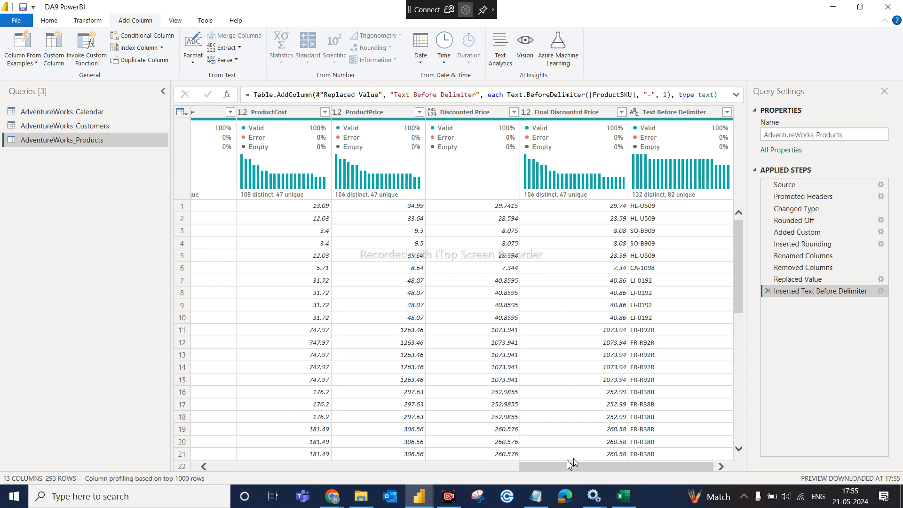
- Rename the extracted column to 'SKU Type', then scroll back to the first columns
double_click(666, 111)
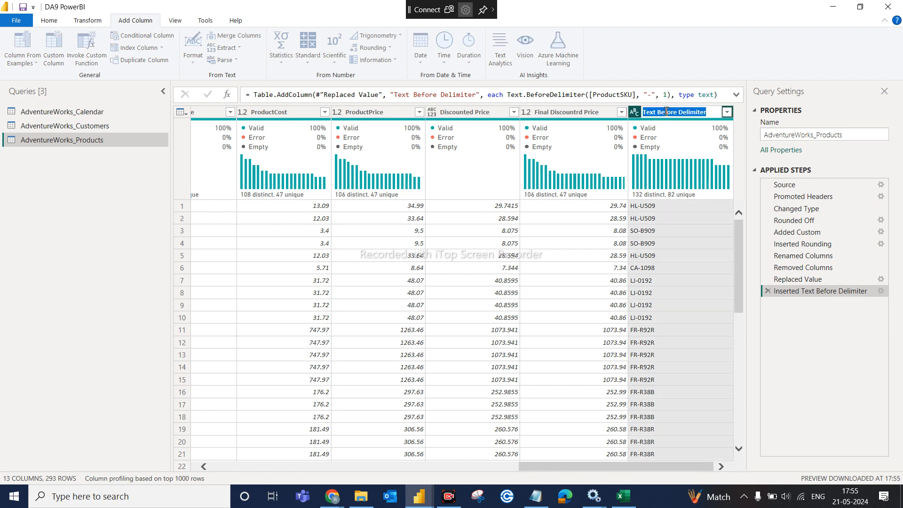
type("SKU Type")
key("Return")
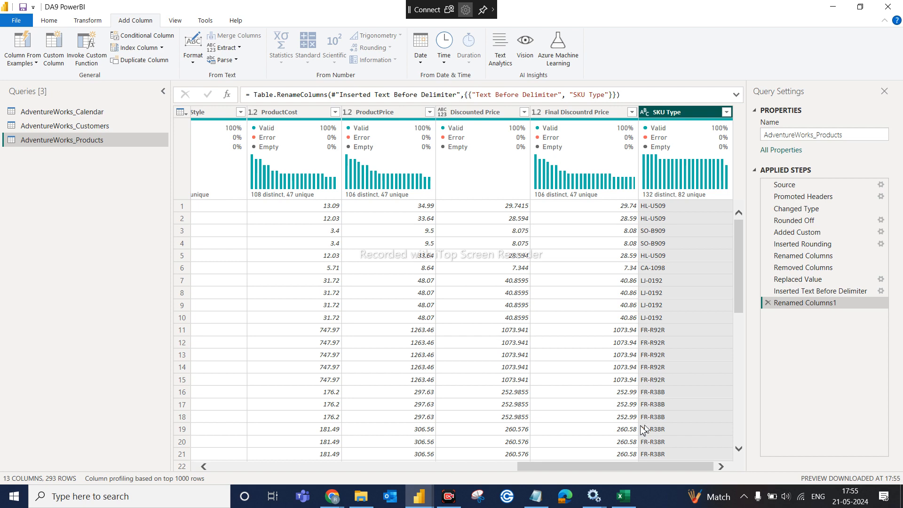
left_click_drag(597, 473, 252, 455)
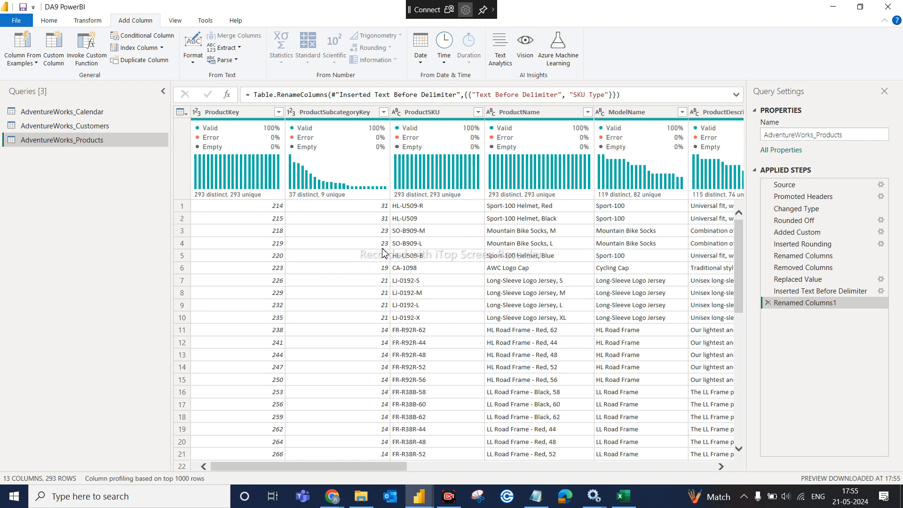
scroll(357, 289, "down", 2)
scroll(358, 289, "up", 2)
left_click(455, 469)
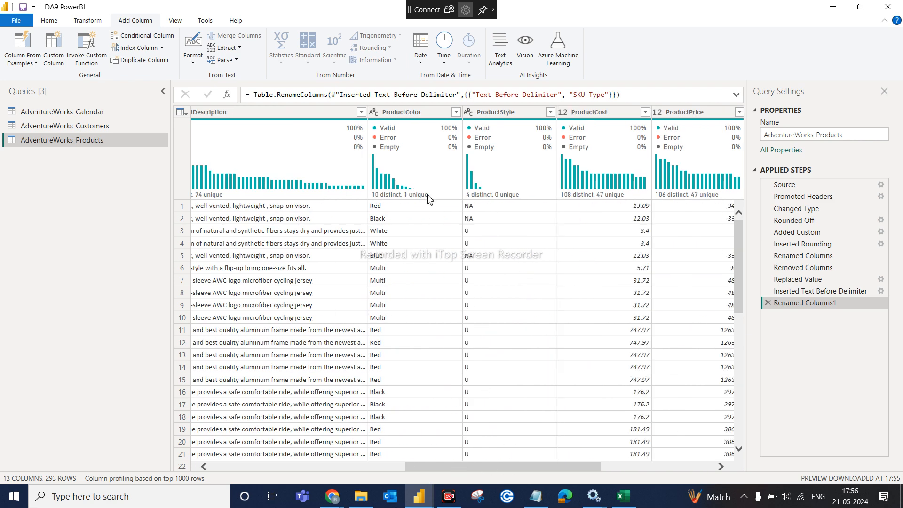
left_click(326, 468)
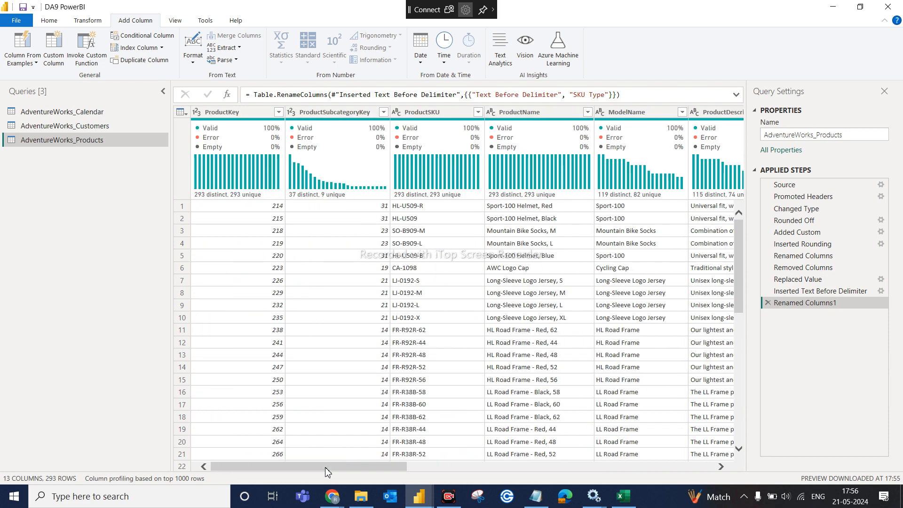
left_click(252, 116)
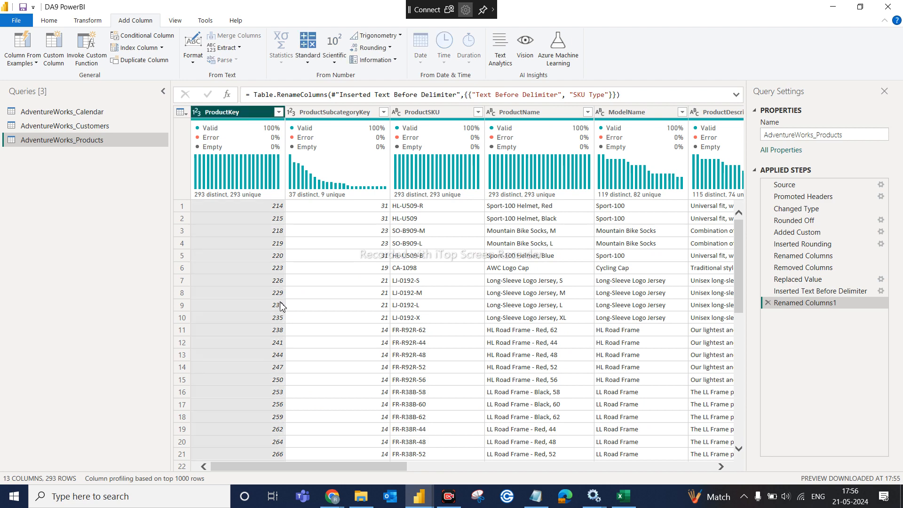
scroll(280, 223, "down", 2)
scroll(280, 224, "up", 2)
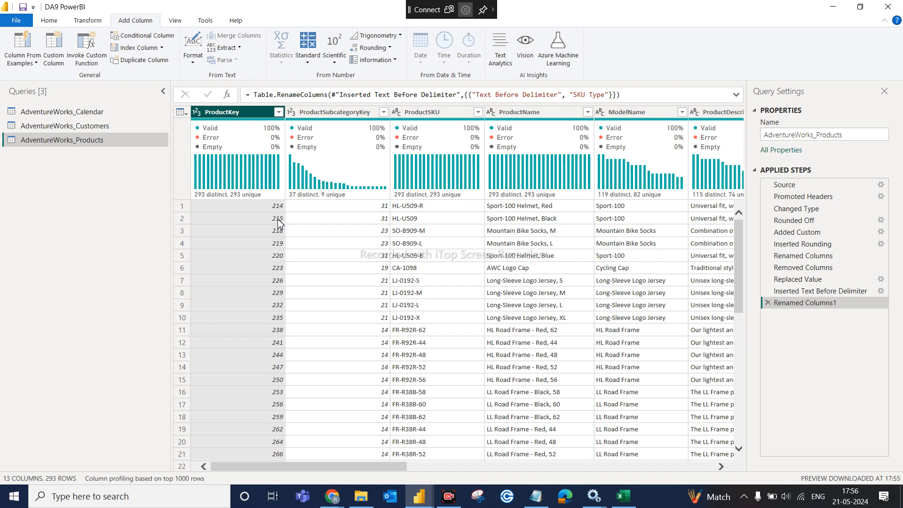
left_click(279, 112)
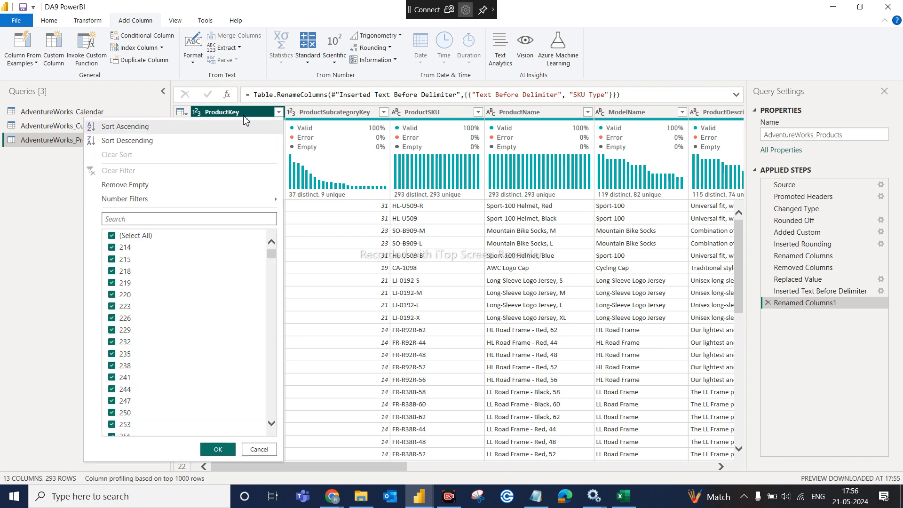
left_click(201, 131)
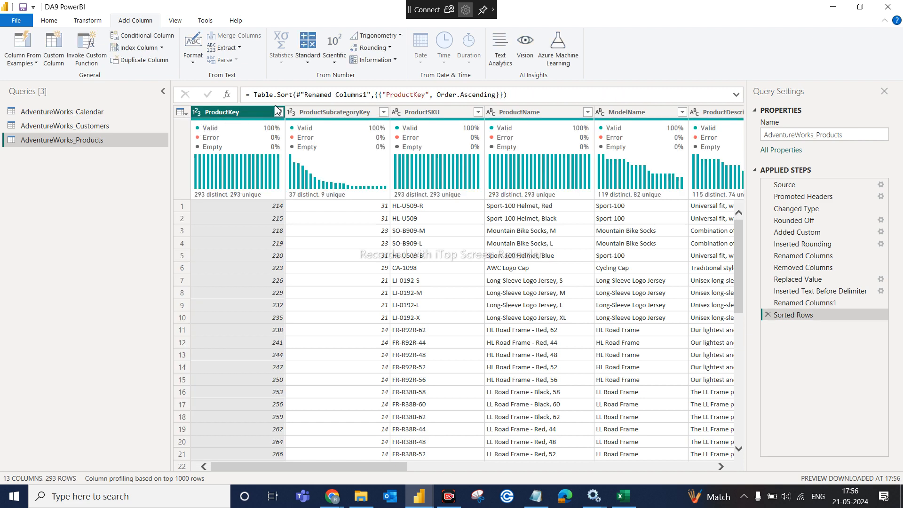
left_click(768, 315)
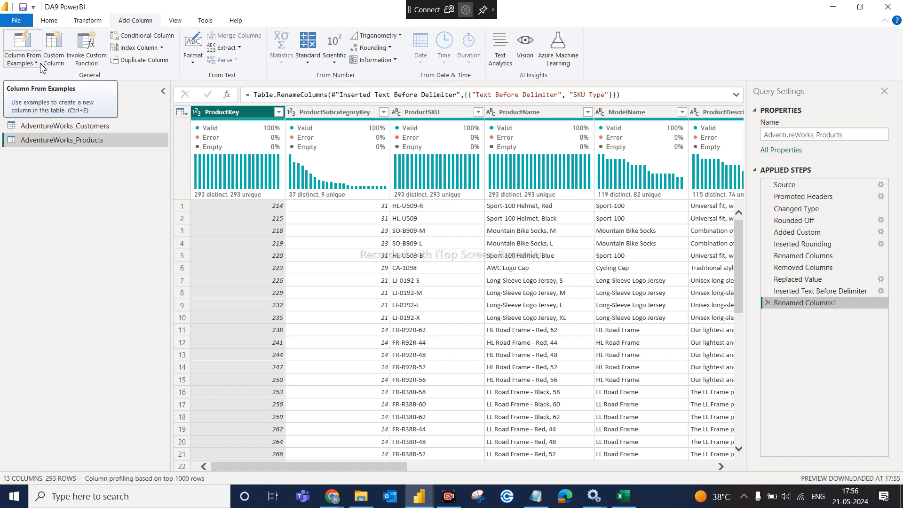
- Close the Power Query editor and apply the query changes
left_click(50, 22)
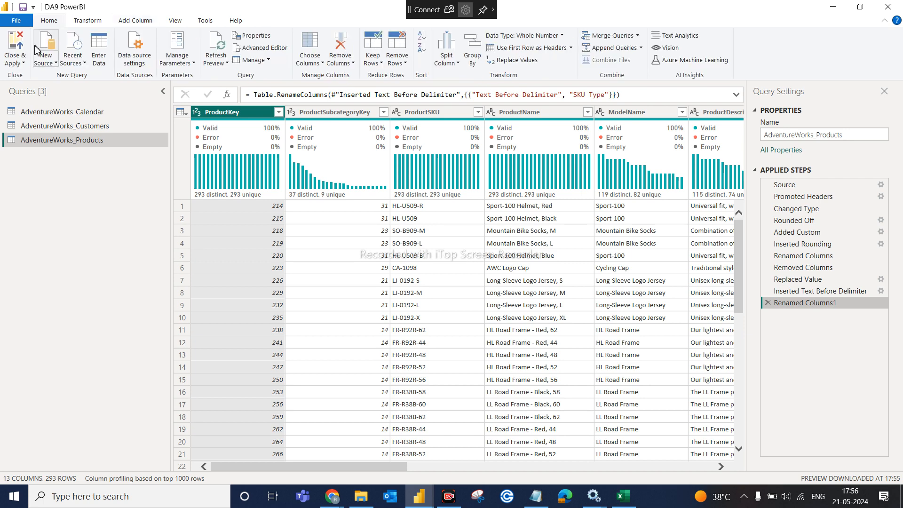
left_click(25, 63)
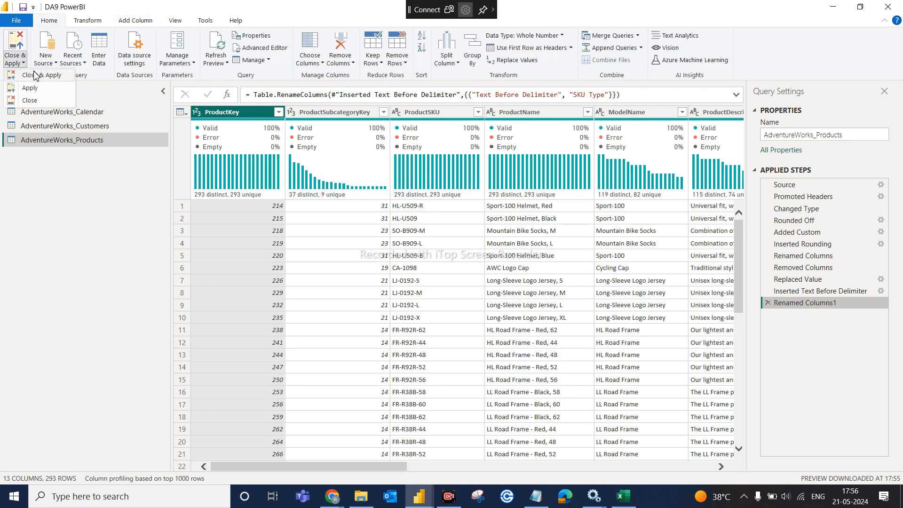
left_click(34, 71)
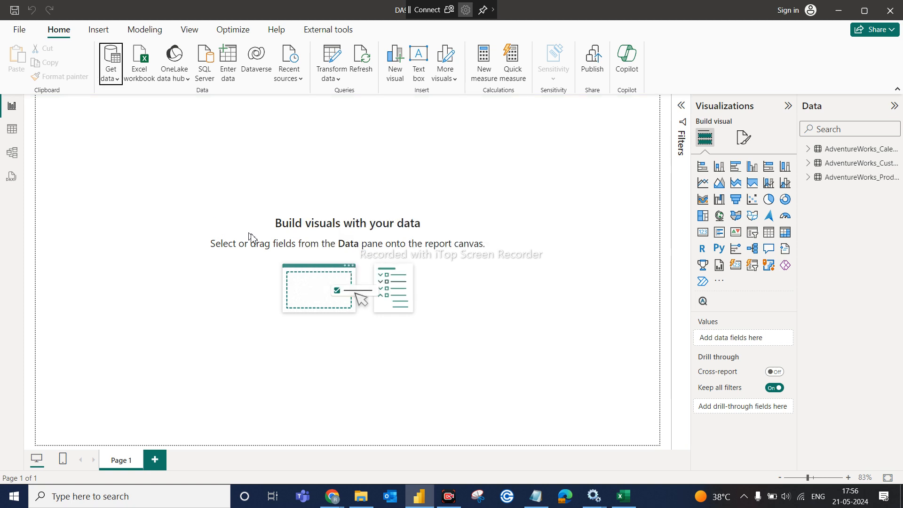
- Import AdventureWorks_Product_Categories.csv as a Text/CSV source and load it into the report
left_click(116, 79)
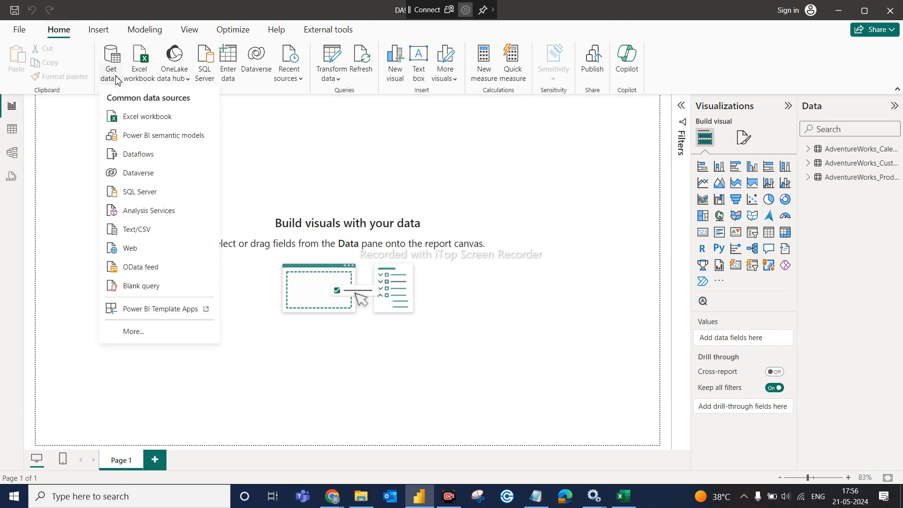
left_click(165, 228)
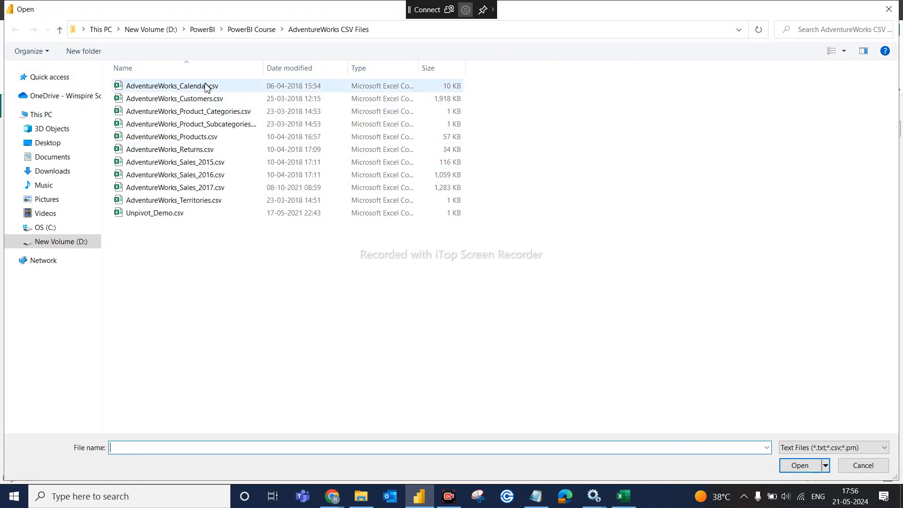
left_click(205, 113)
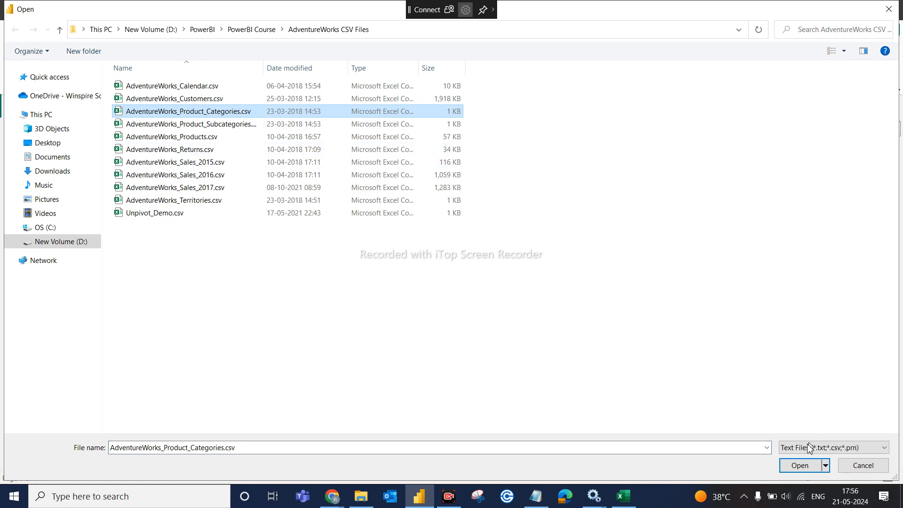
left_click(800, 467)
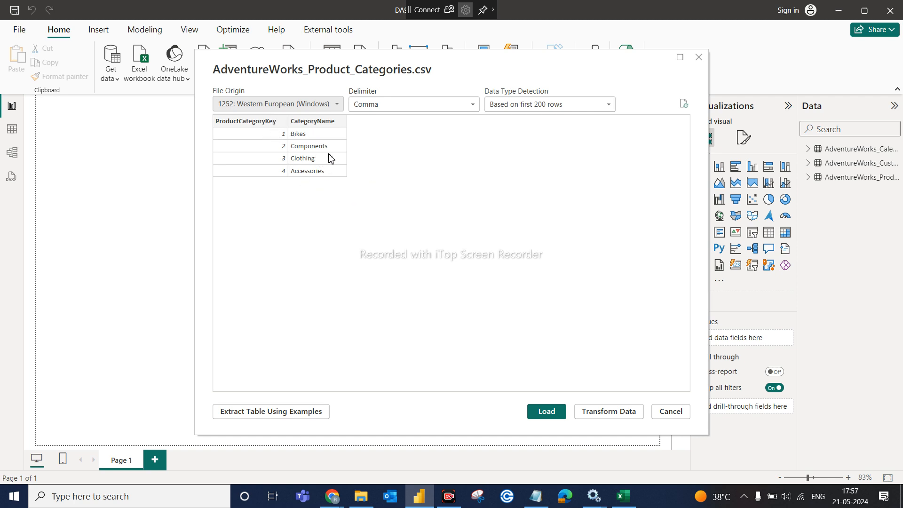
left_click(547, 410)
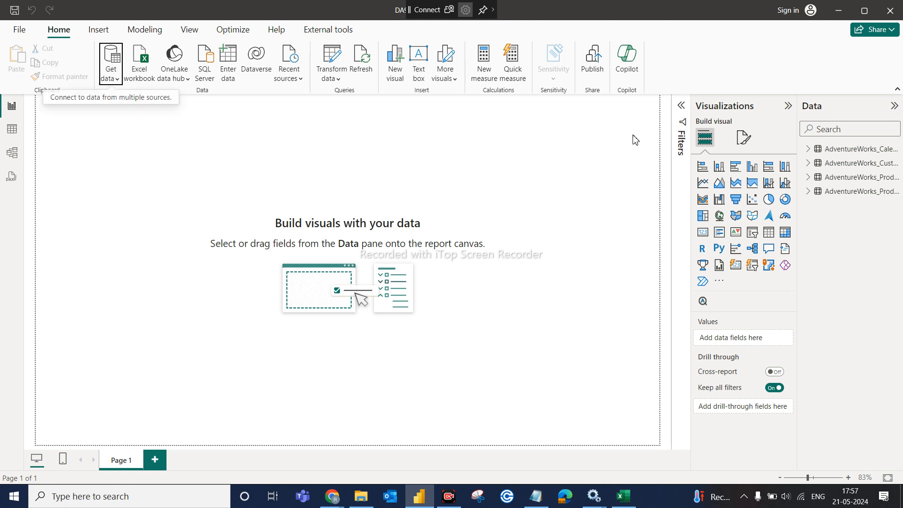
- Import AdventureWorks_Product_Subcategories.csv via Text/CSV and load it as a table
left_click(118, 78)
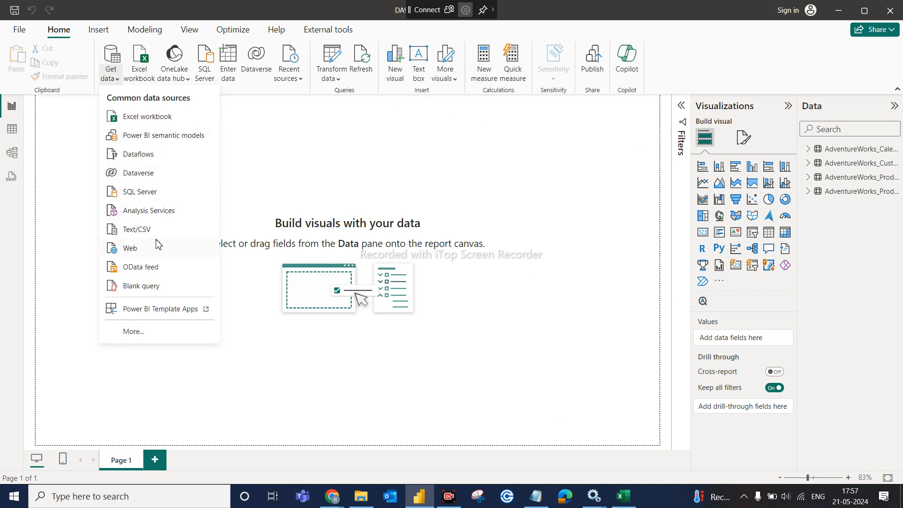
left_click(159, 231)
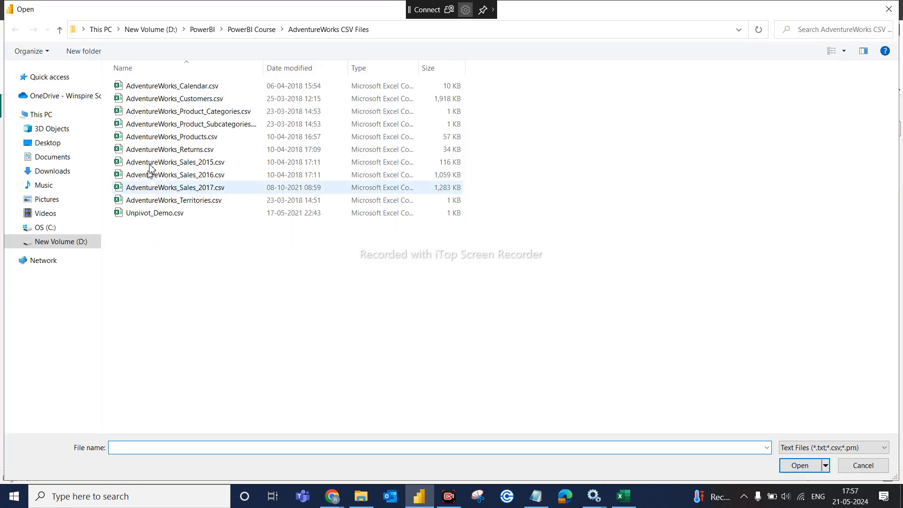
left_click(213, 127)
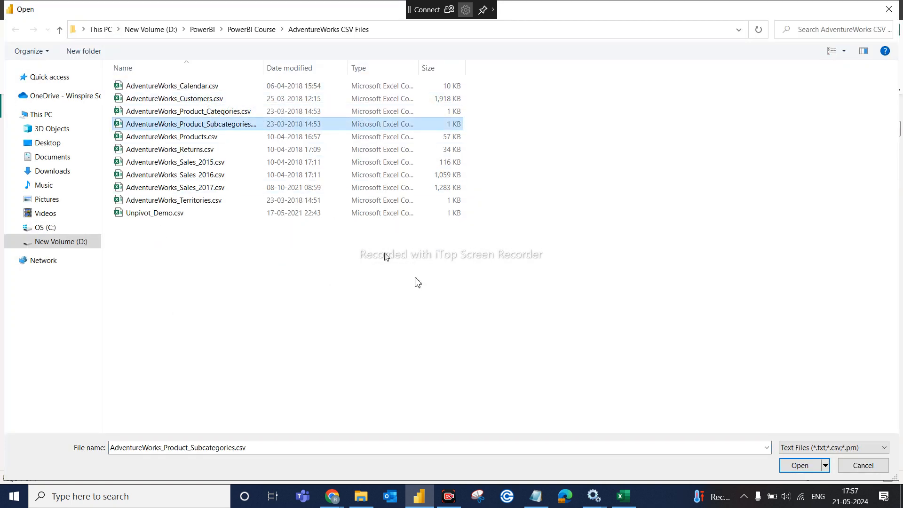
left_click(801, 466)
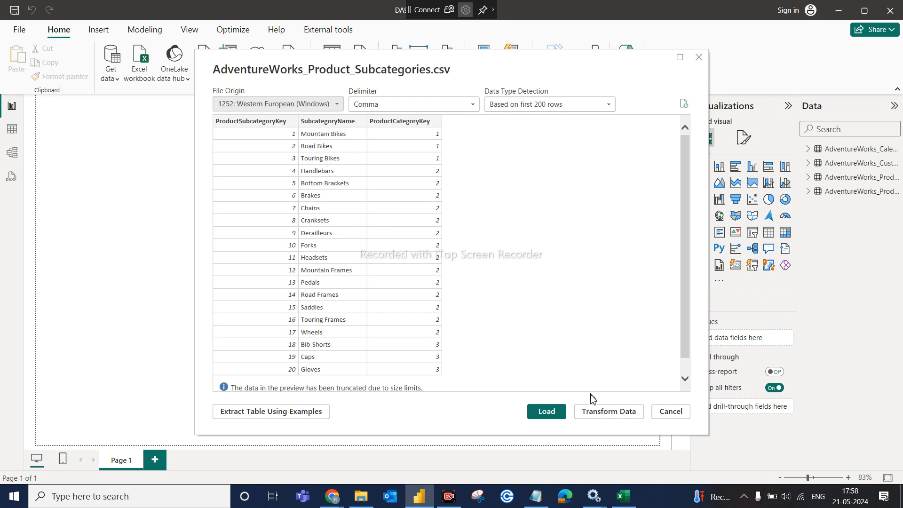
left_click(563, 417)
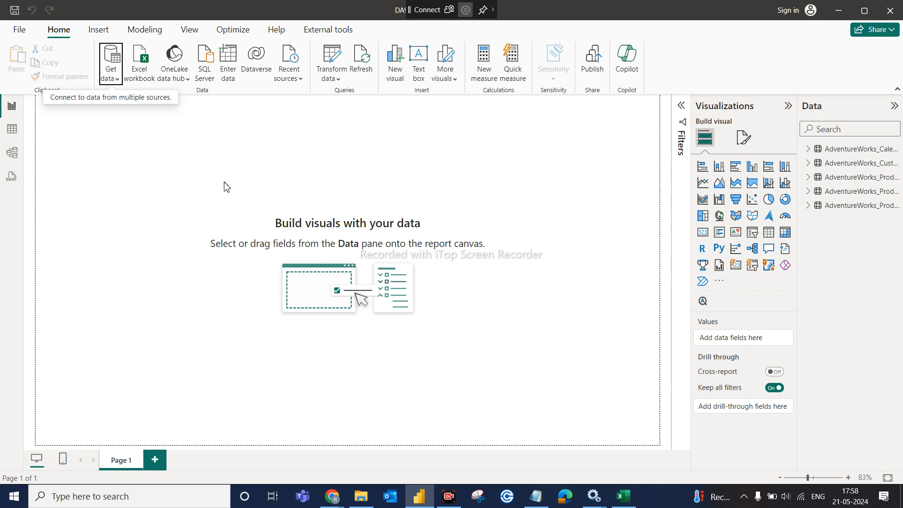
- Import AdventureWorks_Returns.csv via Text/CSV and load it as a sixth table
left_click(111, 73)
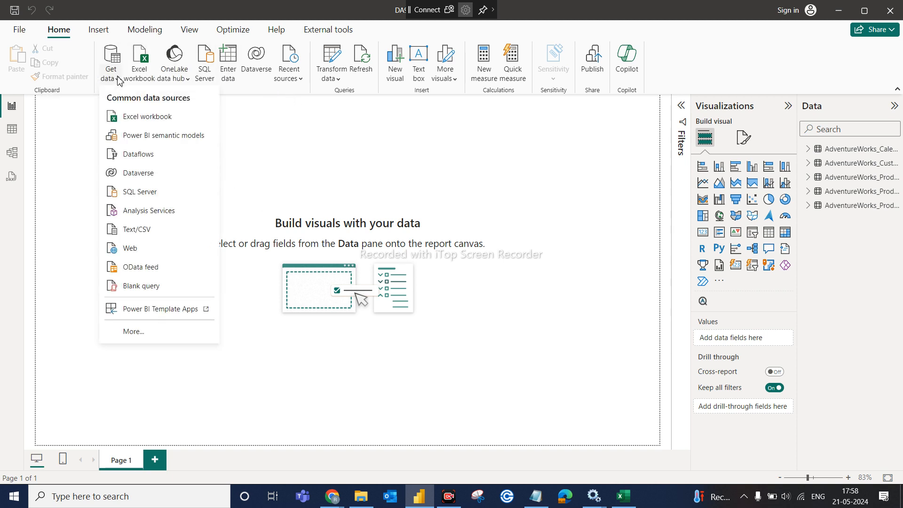
left_click(160, 231)
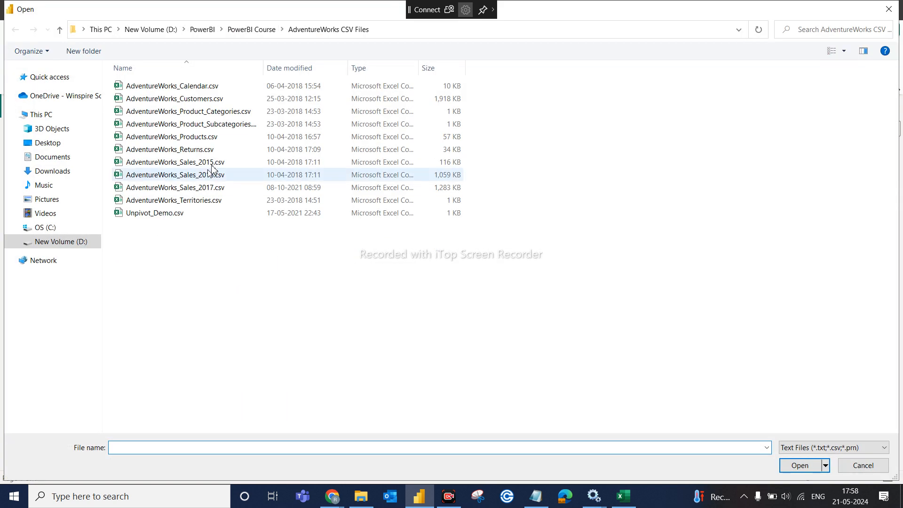
left_click(198, 153)
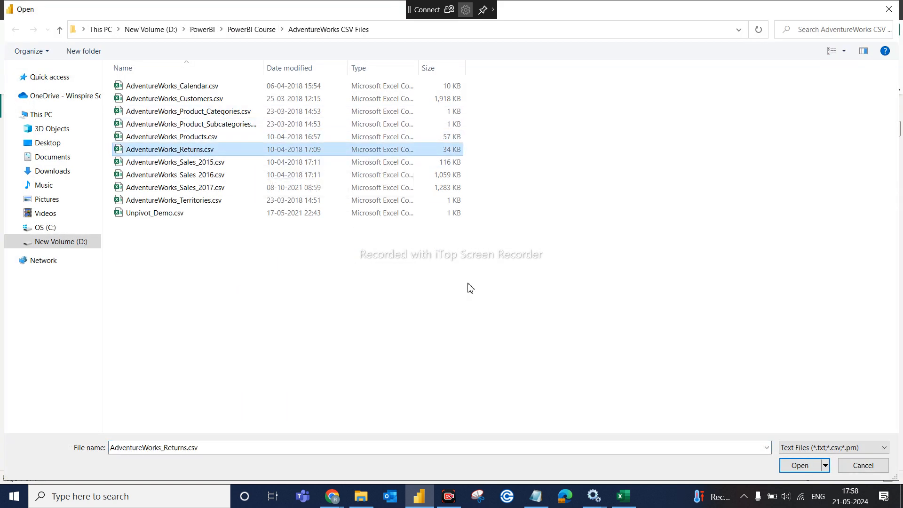
left_click(801, 468)
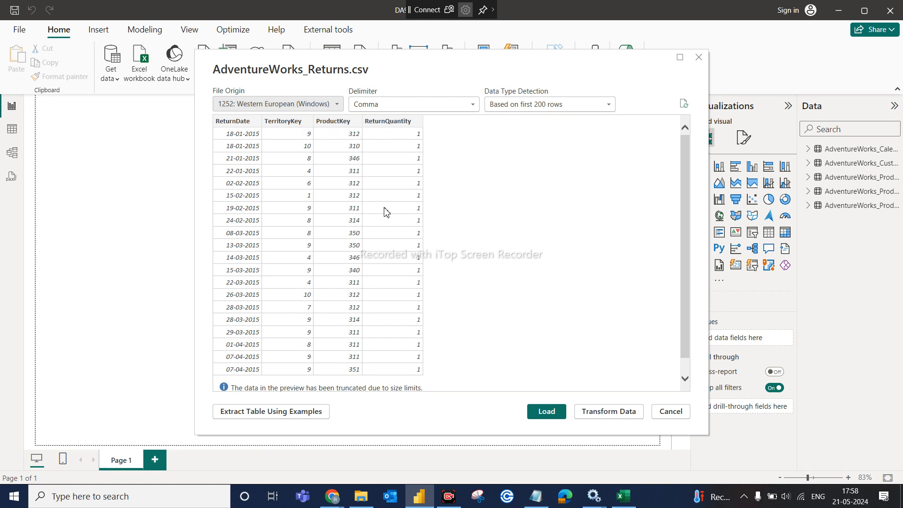
left_click(546, 412)
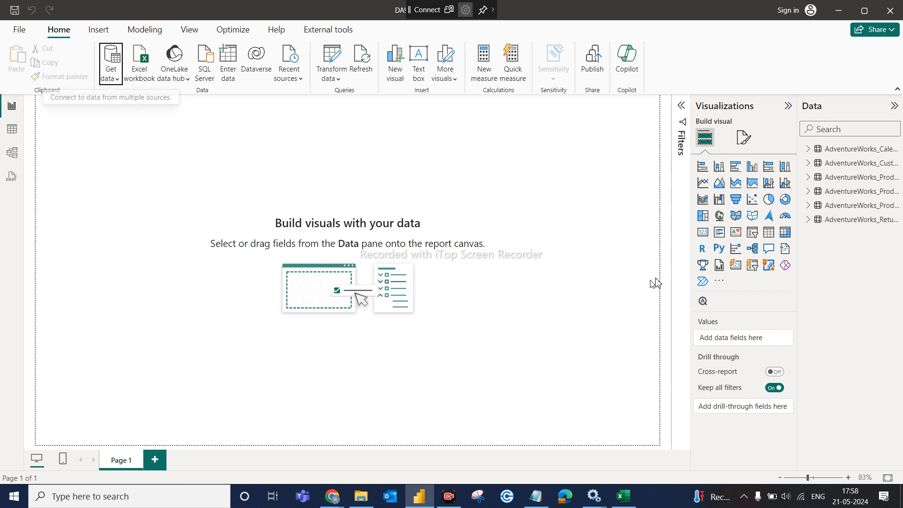
- Import AdventureWorks_Territories.csv via Text/CSV and load it as a seventh table
left_click(111, 78)
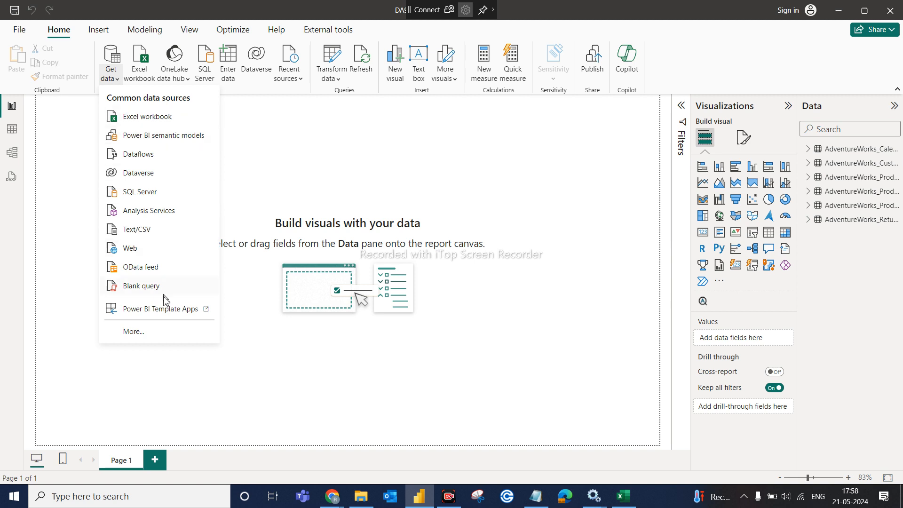
left_click(144, 230)
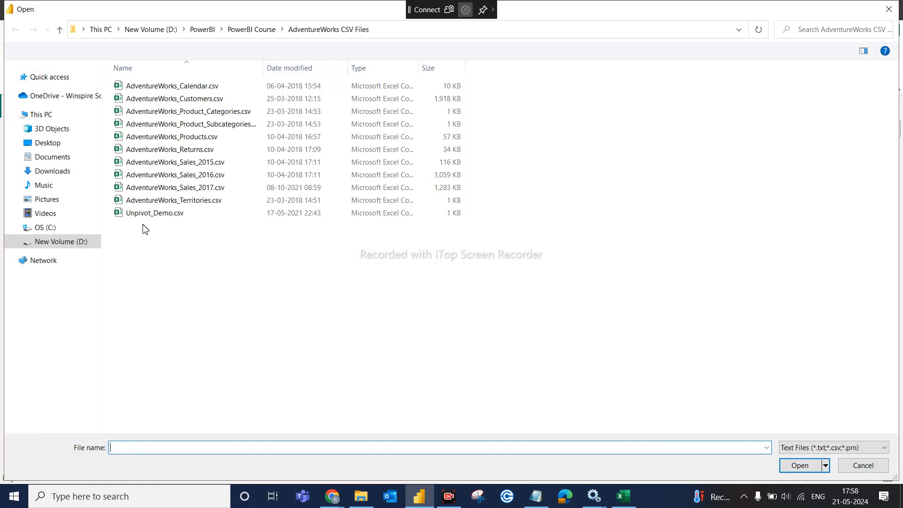
left_click(193, 203)
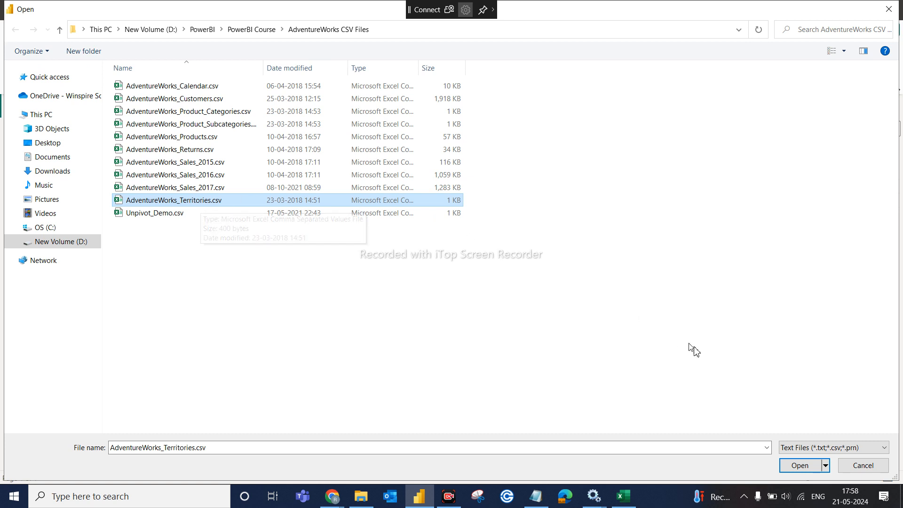
left_click(793, 471)
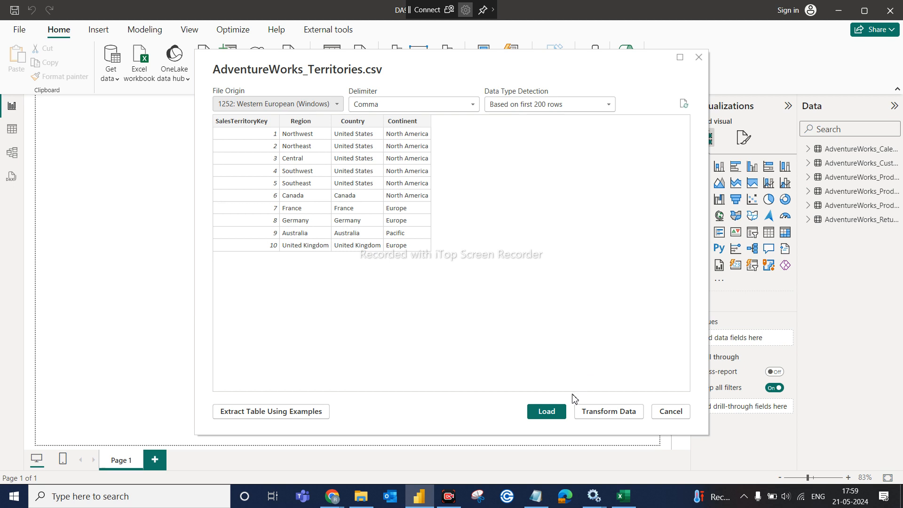
left_click(556, 412)
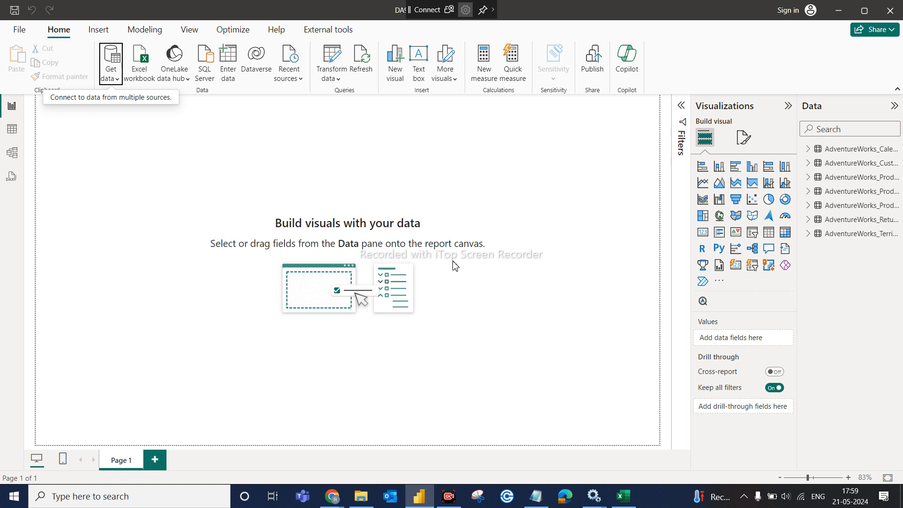
- Open AdventureWorks_Products in Table view and select the ProductKey column (293 distinct values)
left_click(12, 129)
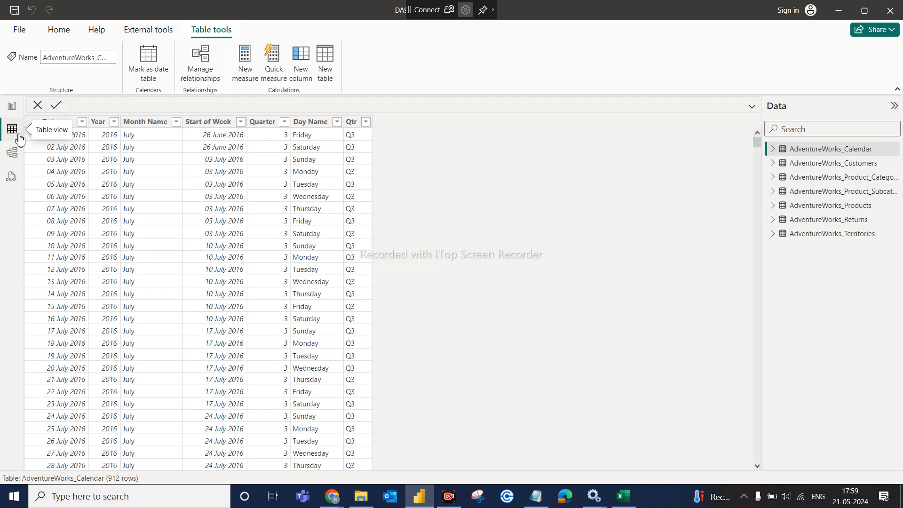
left_click(832, 206)
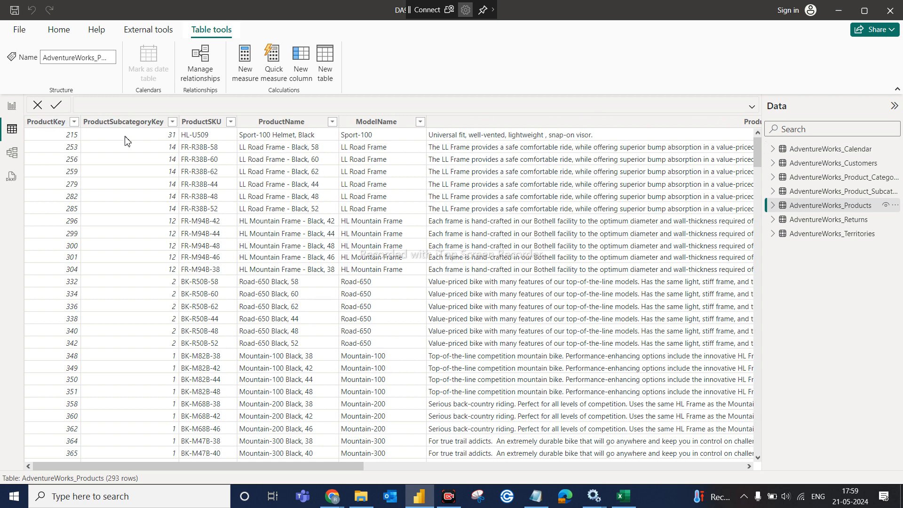
left_click(38, 124)
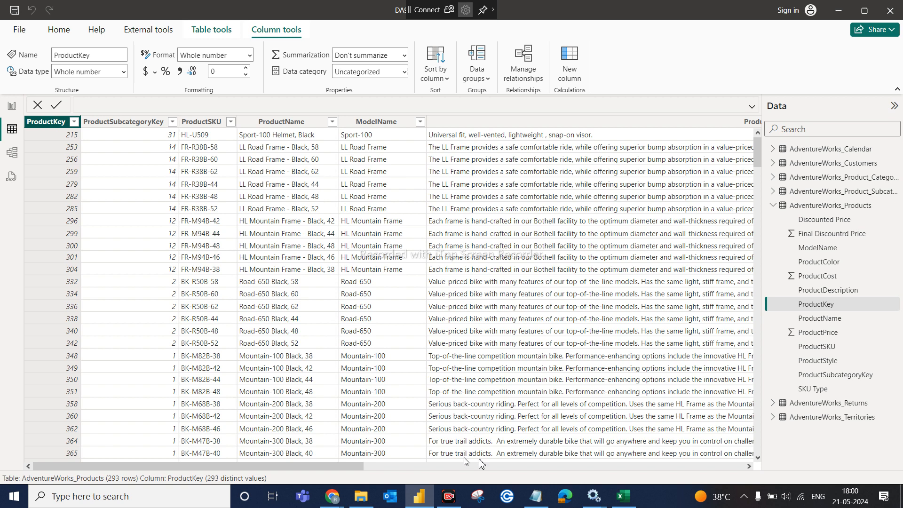
- In Excel, enter the values 1, 1, 2, 3, 3 into cells K4 through K8
left_click(625, 501)
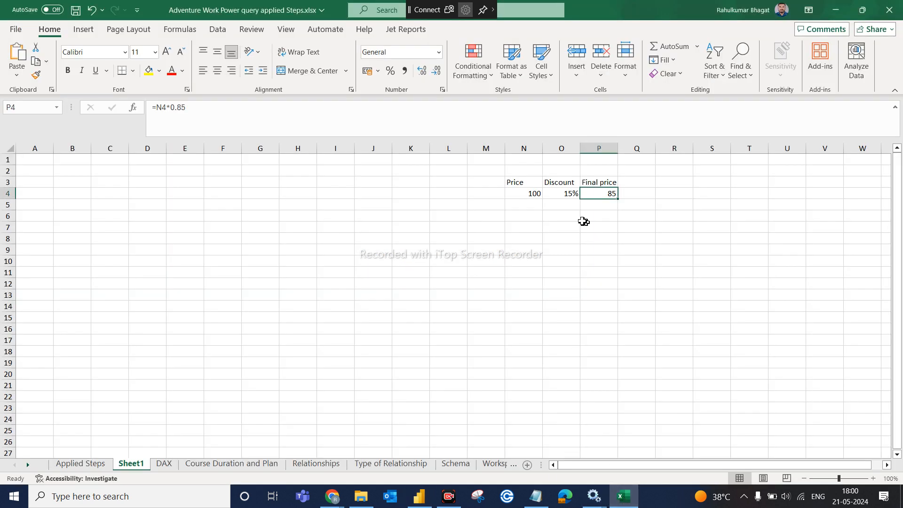
left_click(413, 191)
type("1")
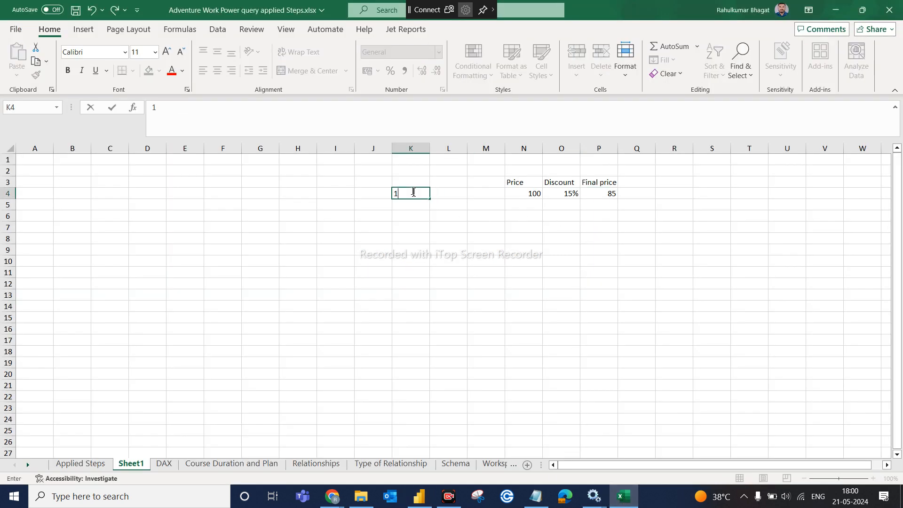
key("Return")
type("1")
left_click(409, 218)
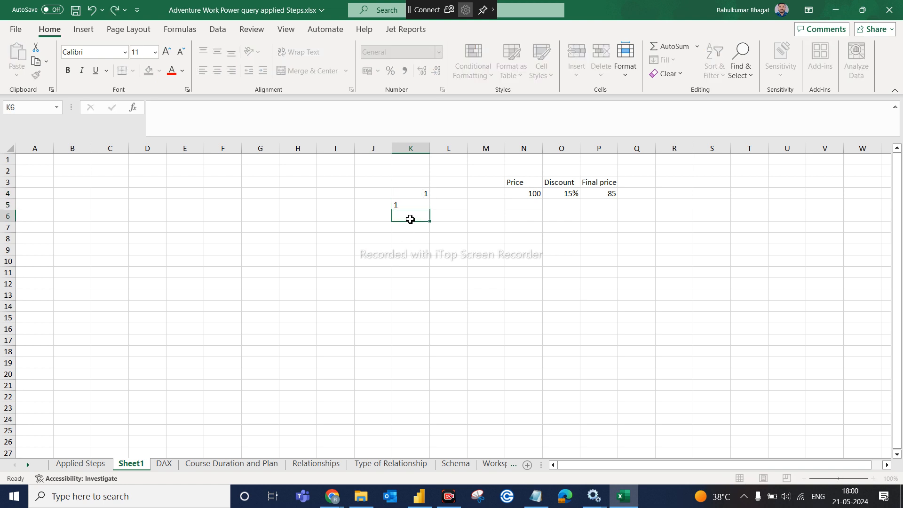
type("2")
left_click(414, 225)
type("3")
left_click(414, 242)
type("3")
left_click(497, 239)
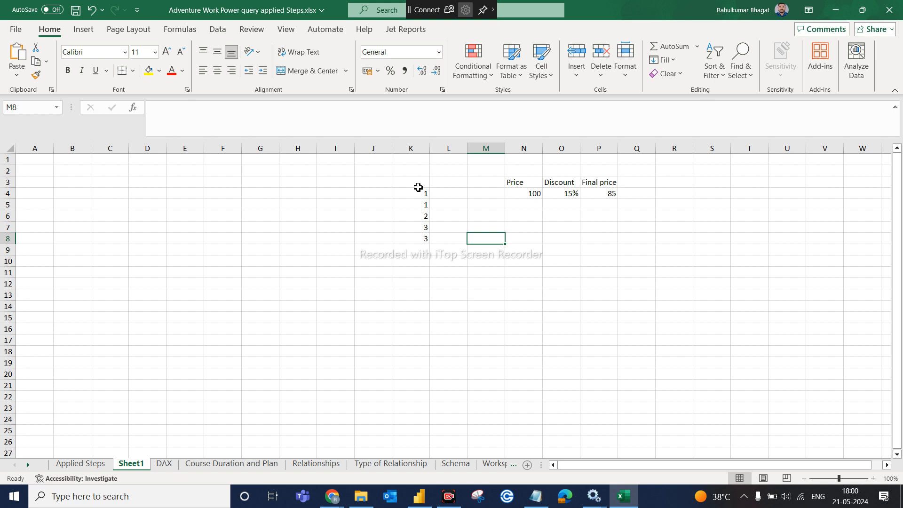
- Add the heading 'Values' in K3 and highlight the K4:K8 values
left_click(419, 187)
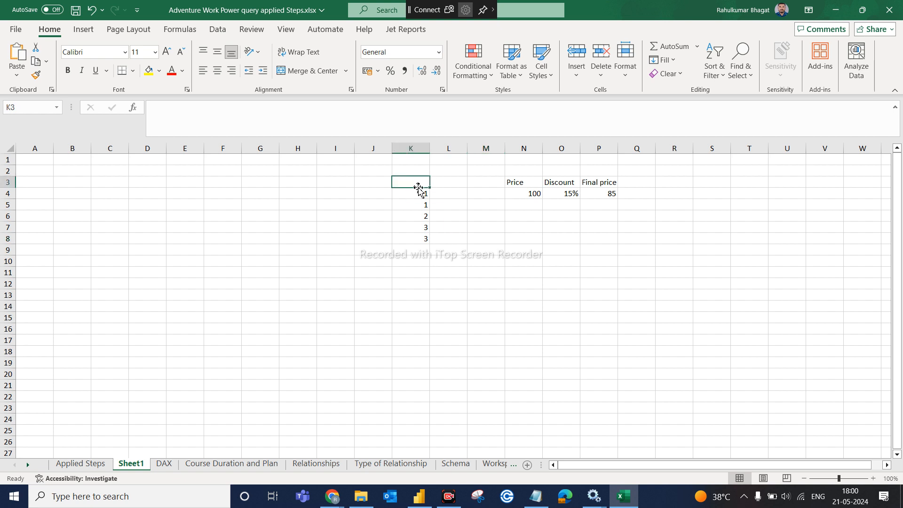
type("Value")
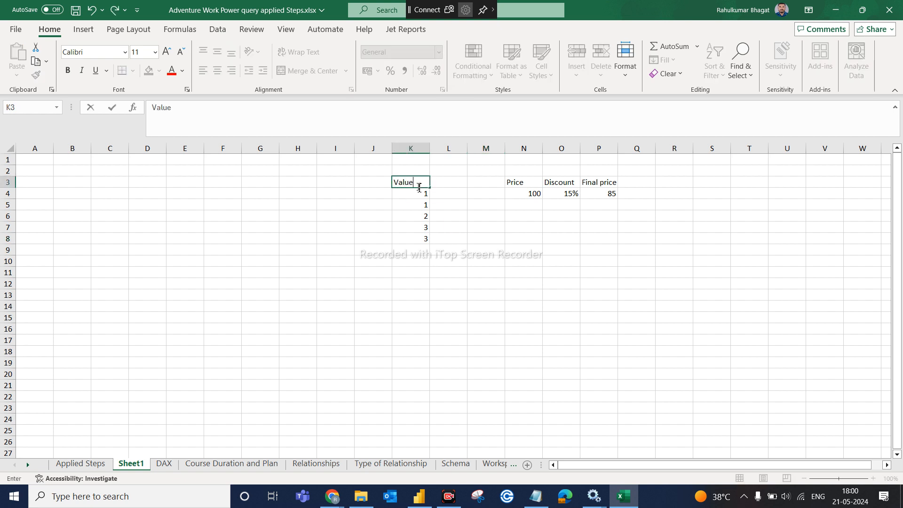
left_click(464, 213)
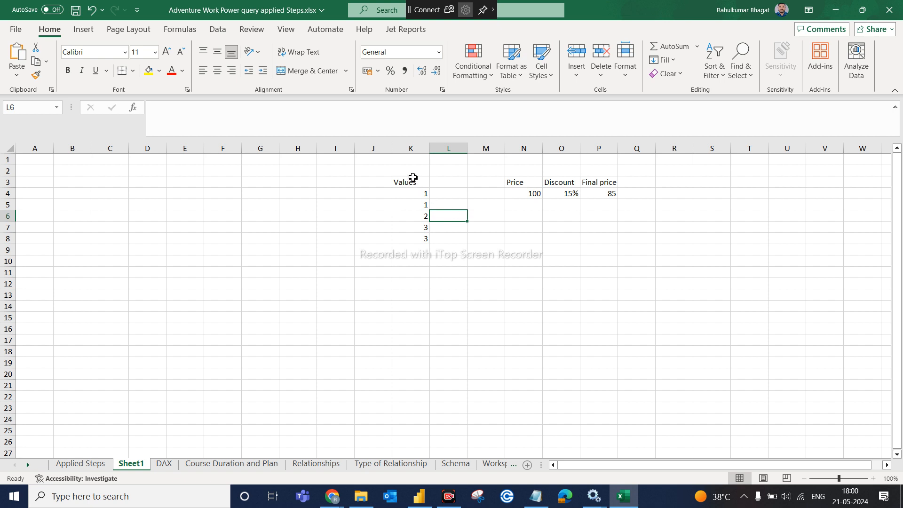
left_click(413, 178)
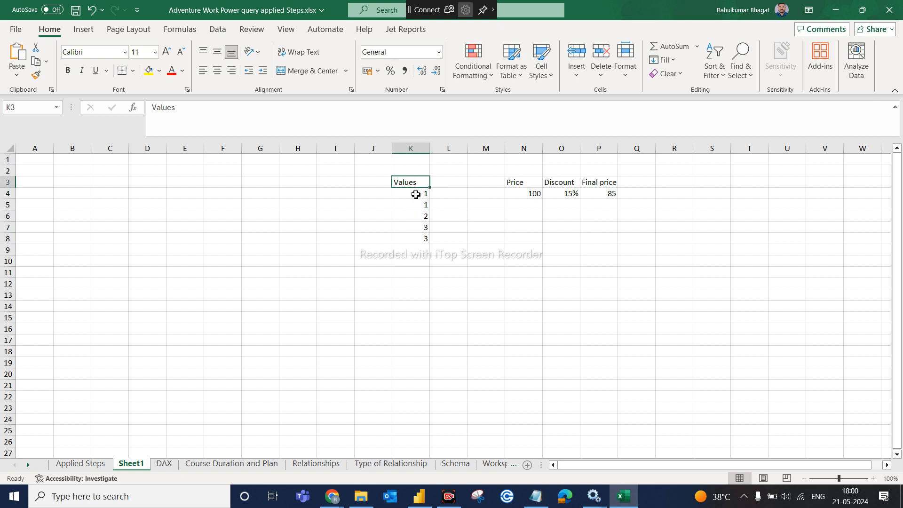
left_click_drag(416, 192, 420, 236)
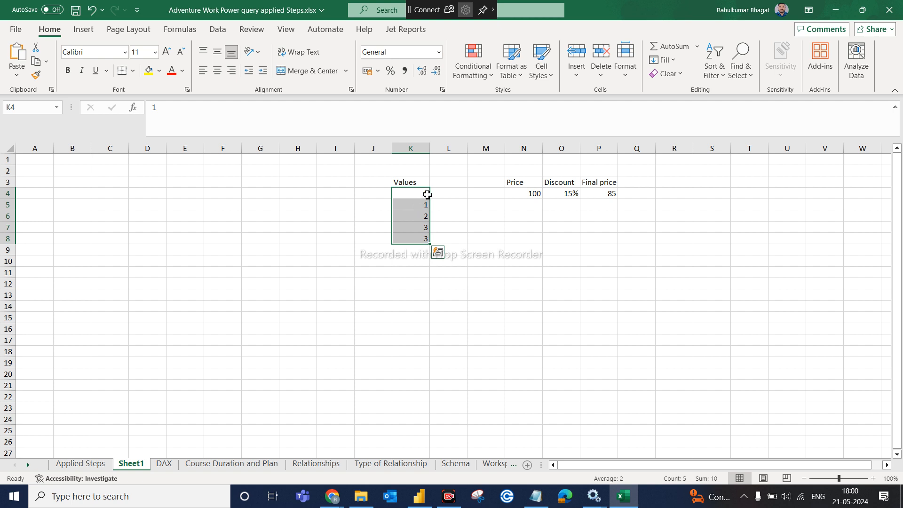
left_click(449, 214)
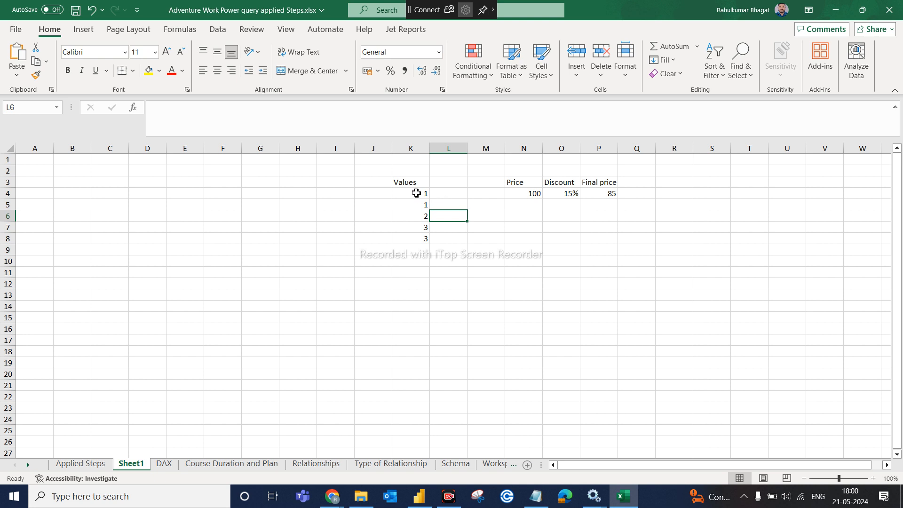
- Enter the distinct values 1, 2, 3 in L4, L6 and L7, then return to Power BI
left_click(416, 193)
left_click(417, 204)
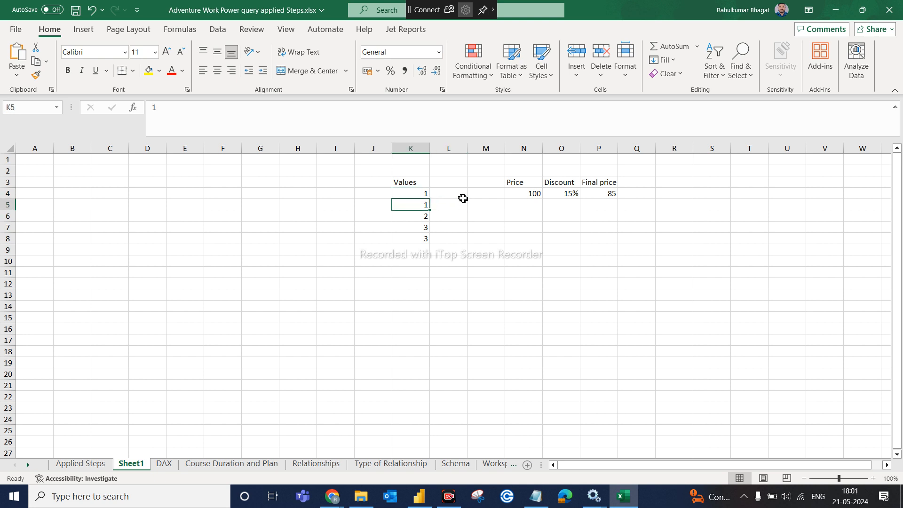
left_click(465, 195)
type("1")
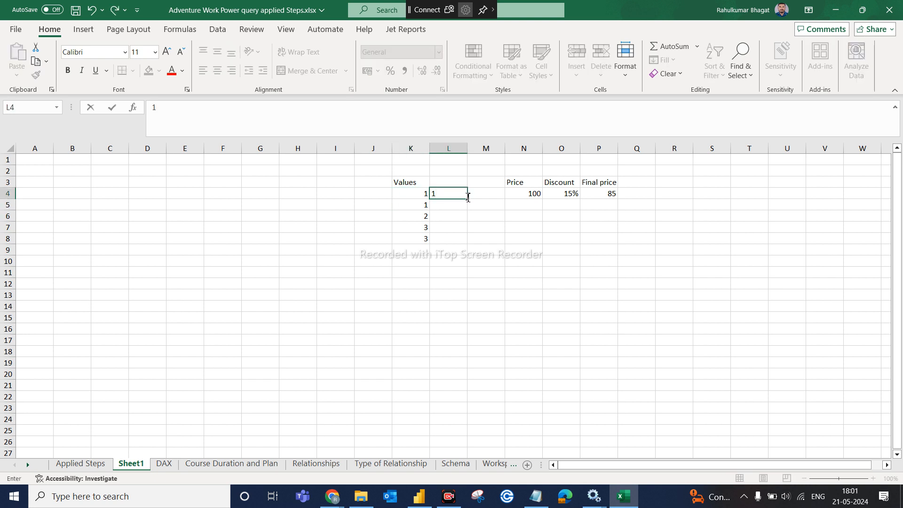
left_click(446, 220)
type("2")
left_click(451, 225)
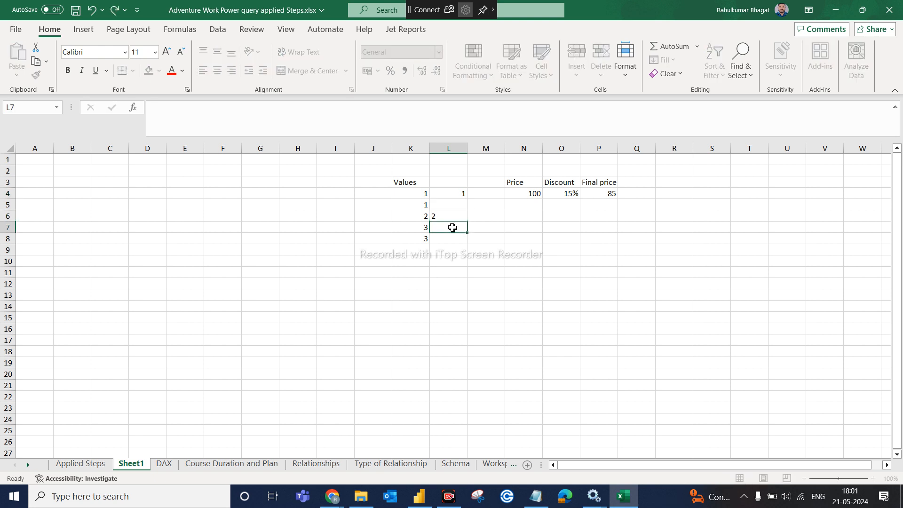
type("3")
left_click(446, 249)
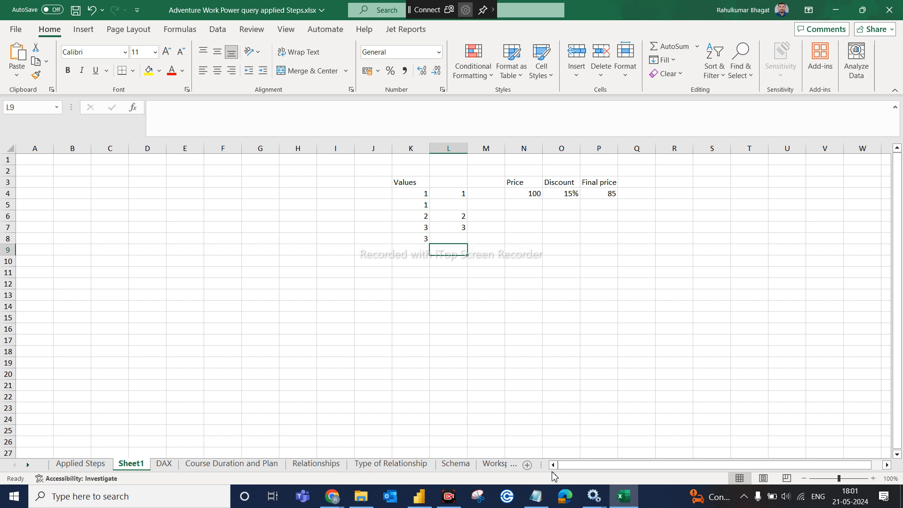
left_click(428, 503)
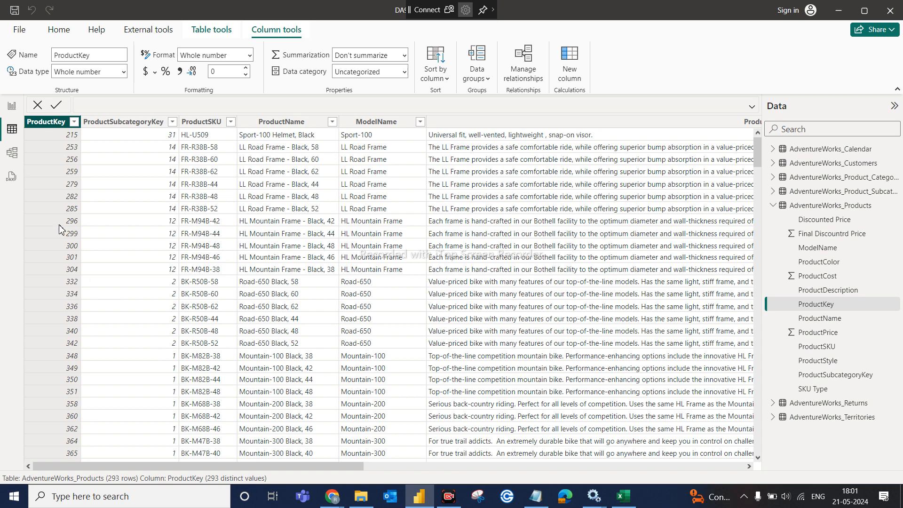
left_click(54, 125)
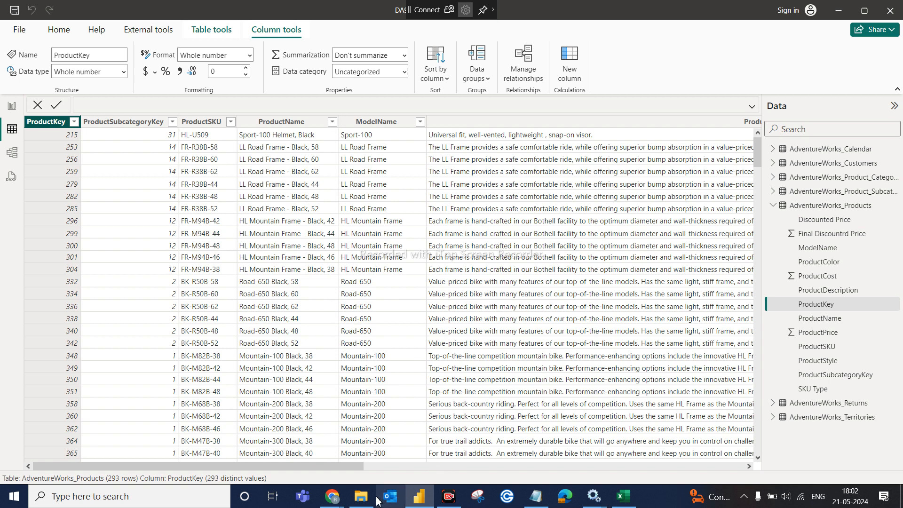
mouse_move(414, 502)
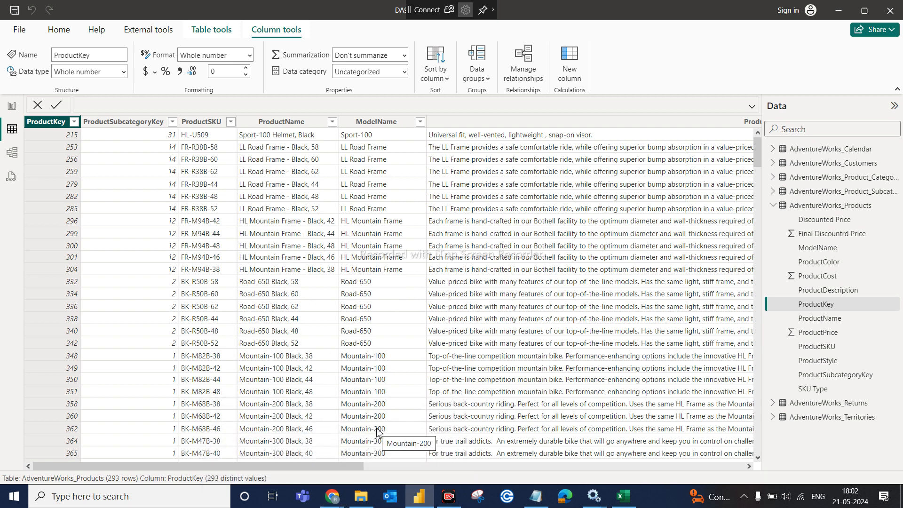
mouse_move(332, 496)
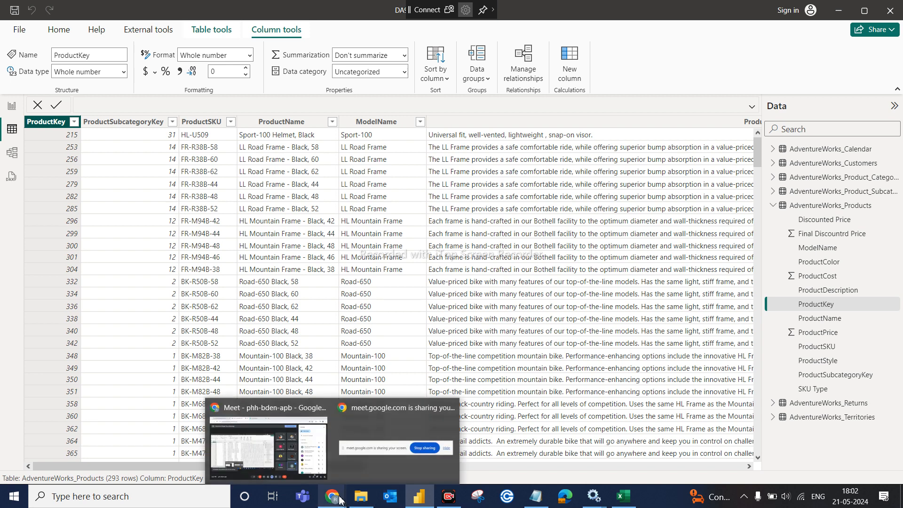
- Bring the Google Meet window forward, then switch back to the Excel workbook
left_click(289, 451)
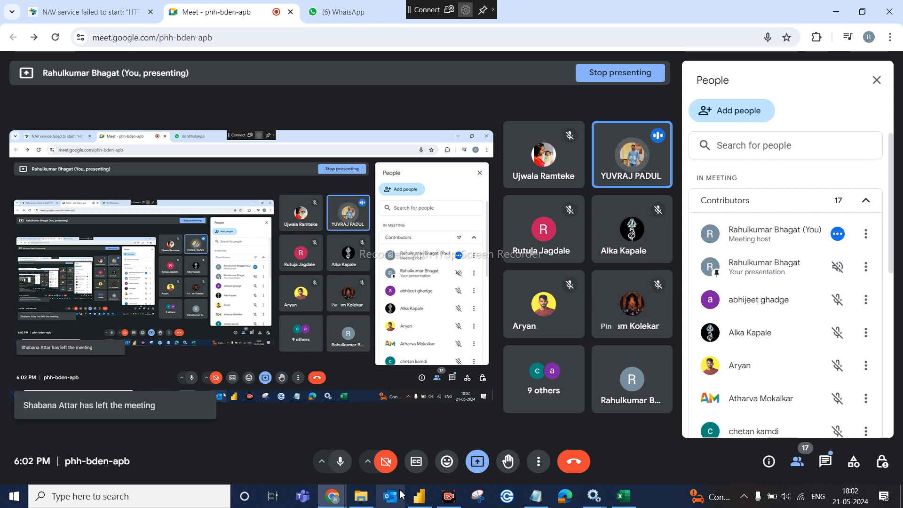
left_click(620, 498)
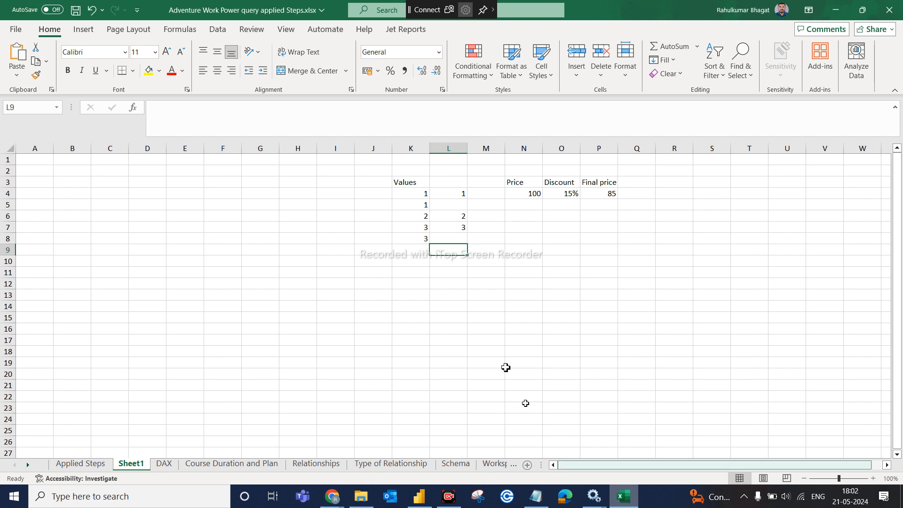
- Select cell D4 in Excel, then switch to Power BI Desktop's AdventureWorks_Products table view
left_click(153, 193)
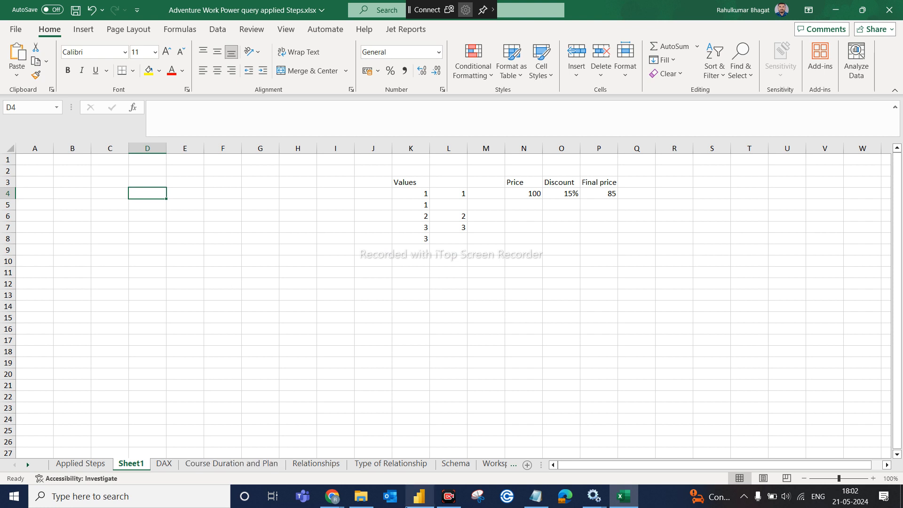
left_click(414, 500)
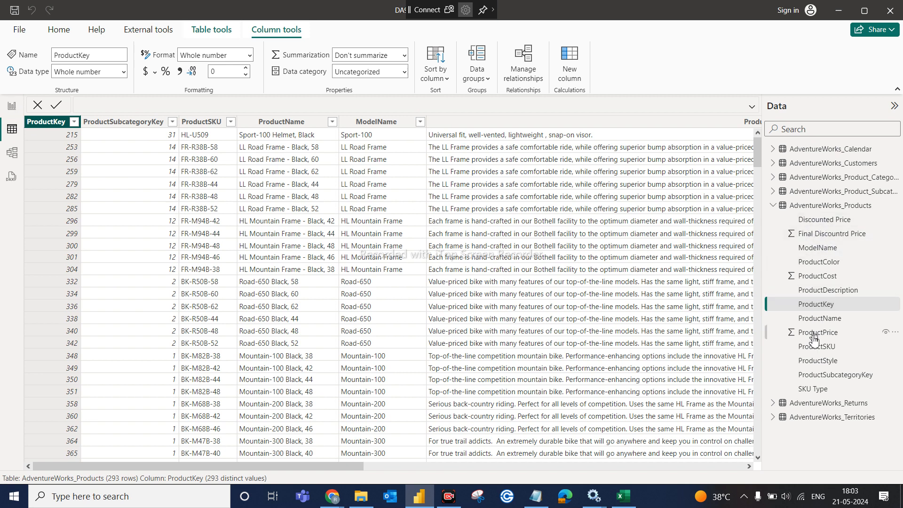
- Import AdventureWorks_Sales_2015.csv through Get data > Text/CSV and load it into the model
left_click(775, 209)
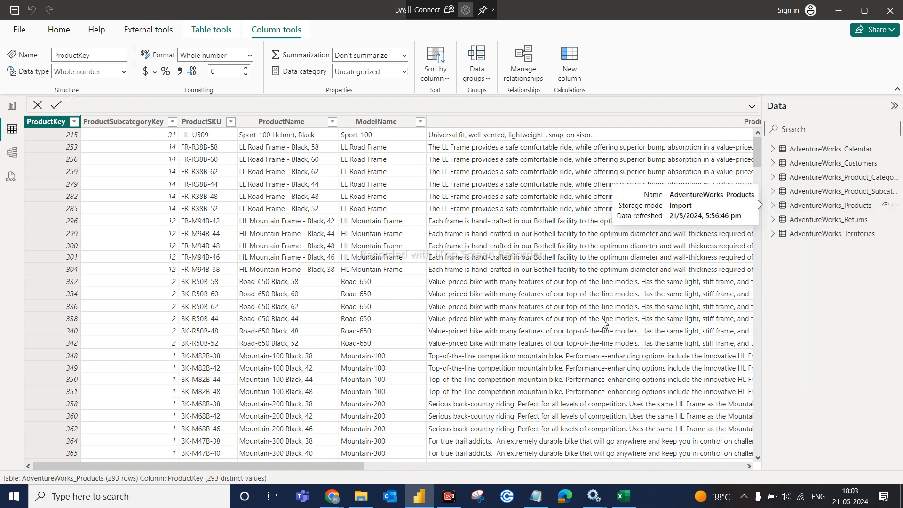
left_click(59, 30)
left_click(81, 76)
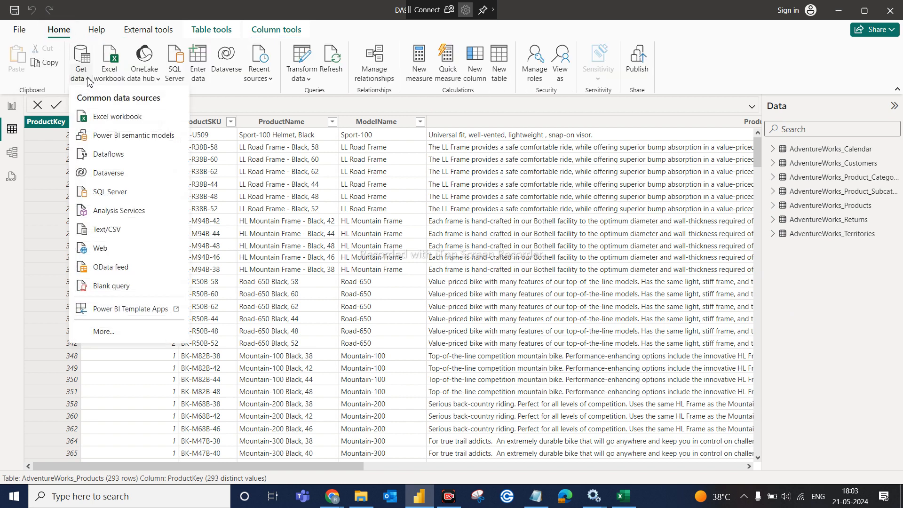
left_click(107, 230)
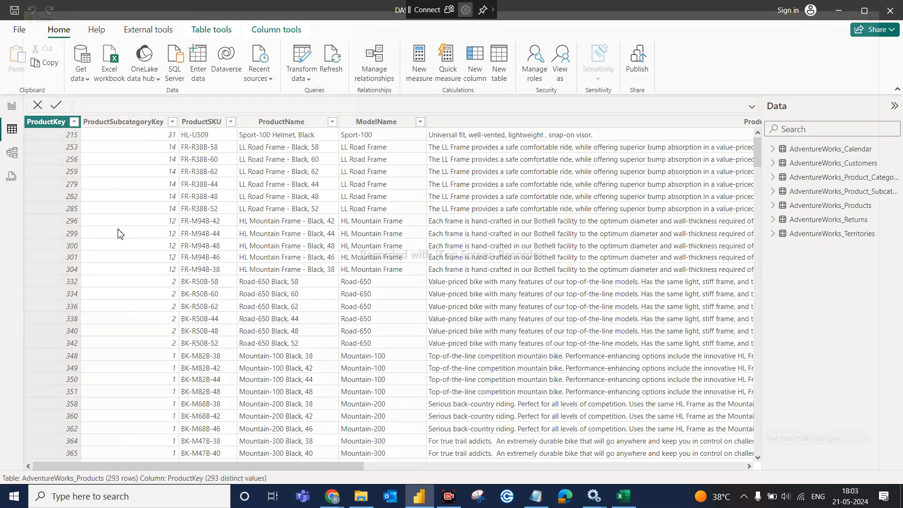
left_click(162, 162)
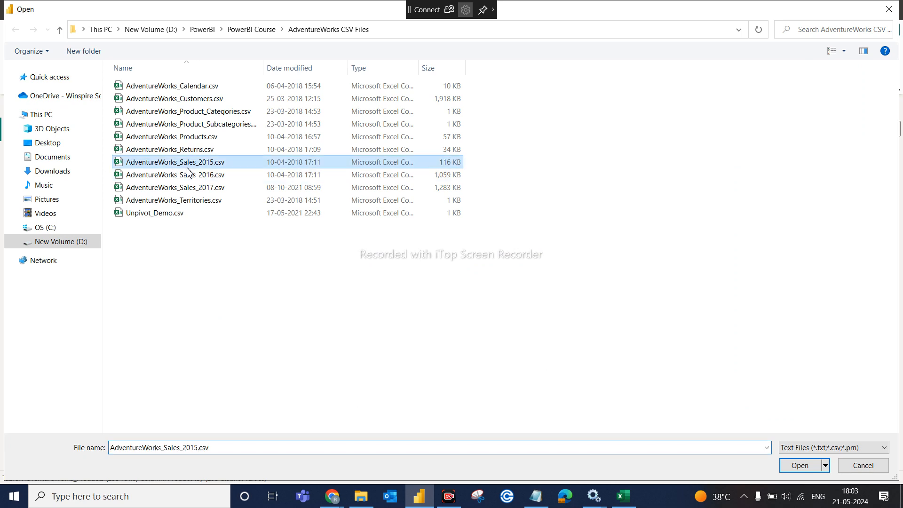
left_click(800, 465)
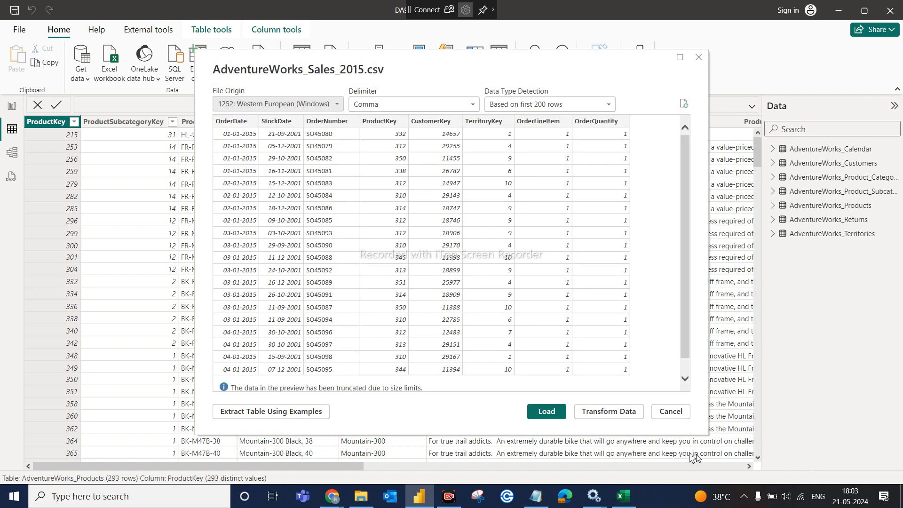
left_click(546, 412)
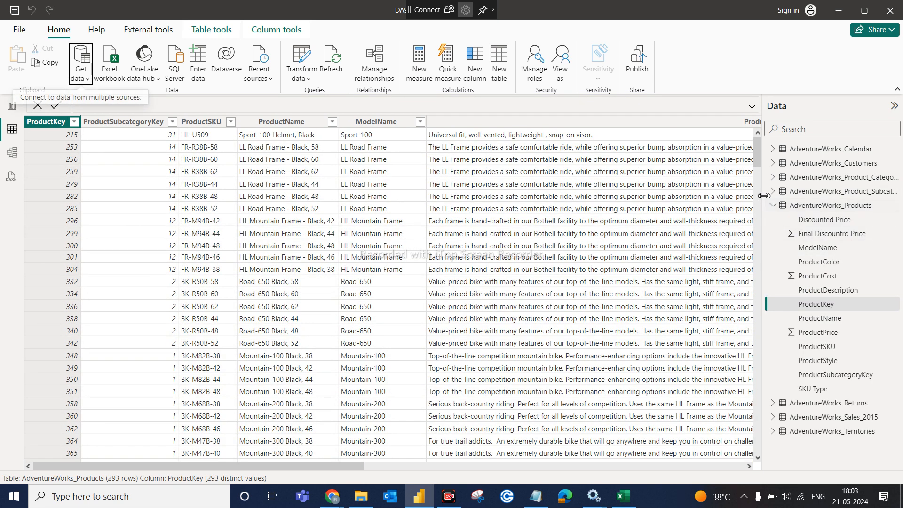
- Show AdventureWorks_Sales_2015's 2,630 rows and inspect each column, from OrderNumber through OrderDate
left_click(773, 207)
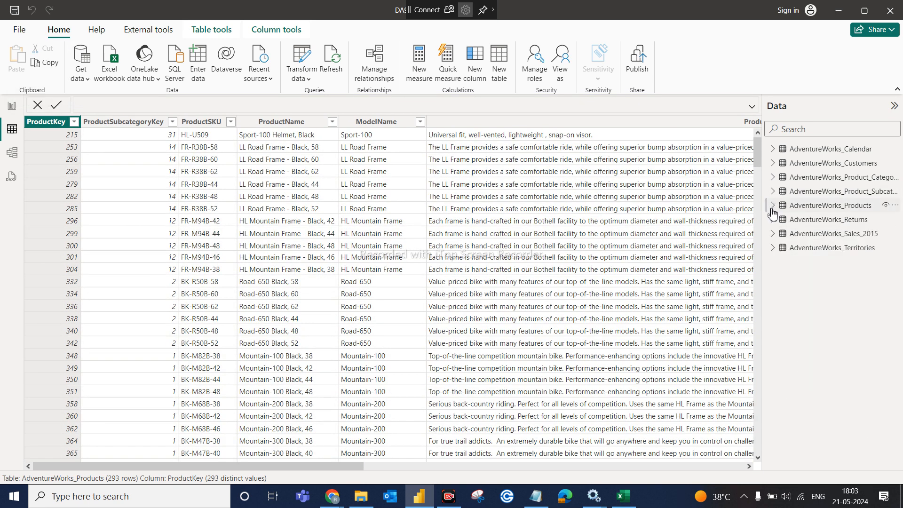
left_click(846, 235)
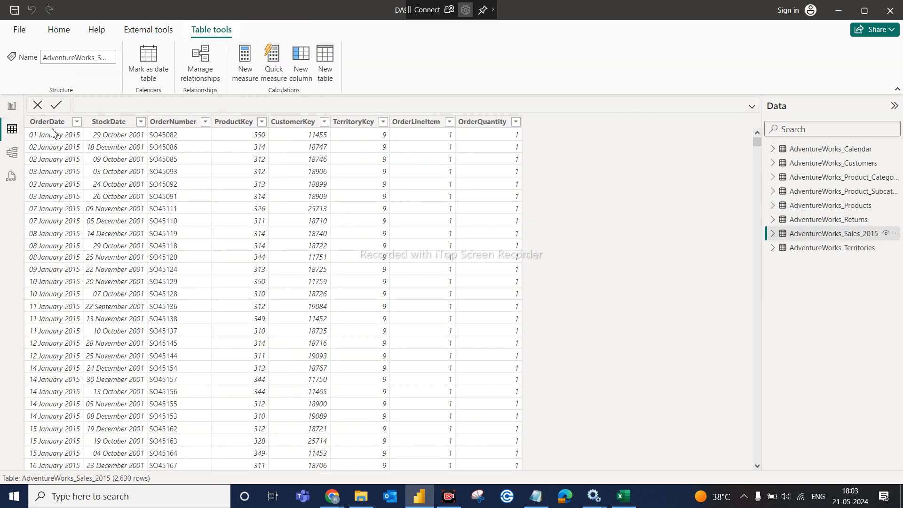
left_click(187, 124)
left_click(233, 123)
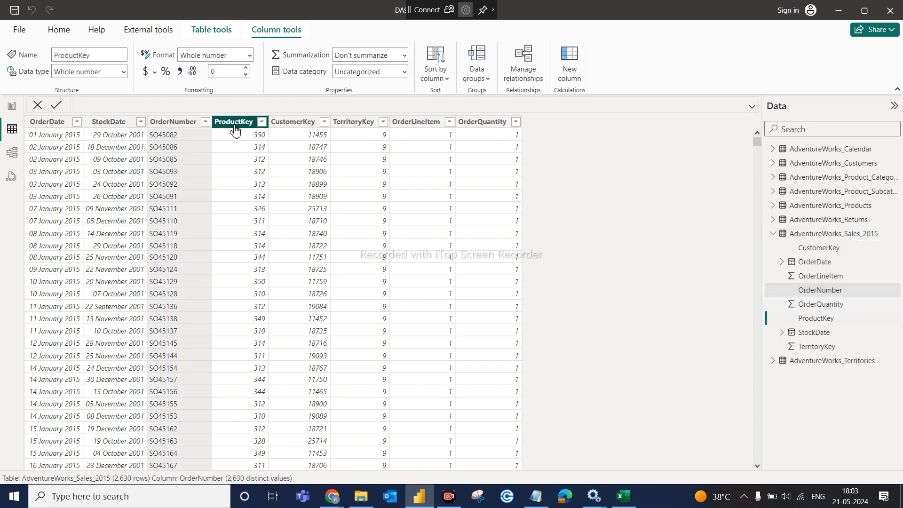
left_click(299, 123)
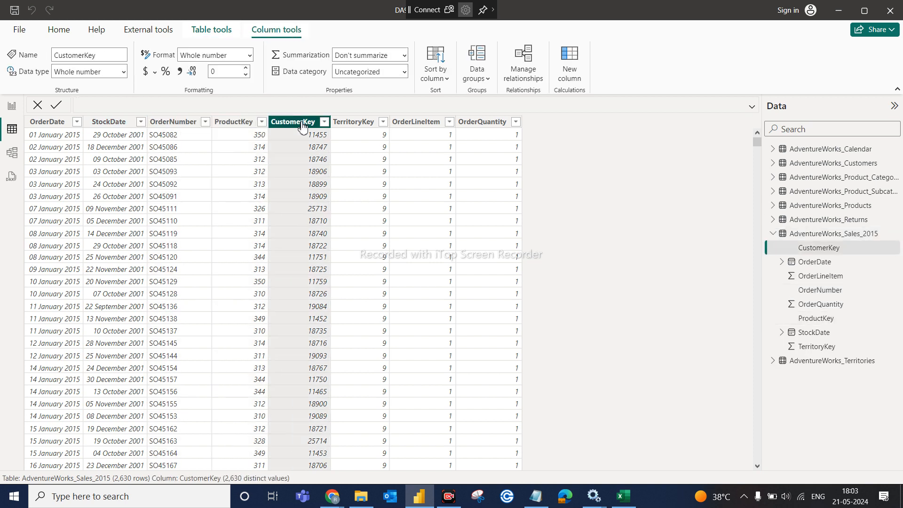
left_click(375, 123)
left_click(428, 124)
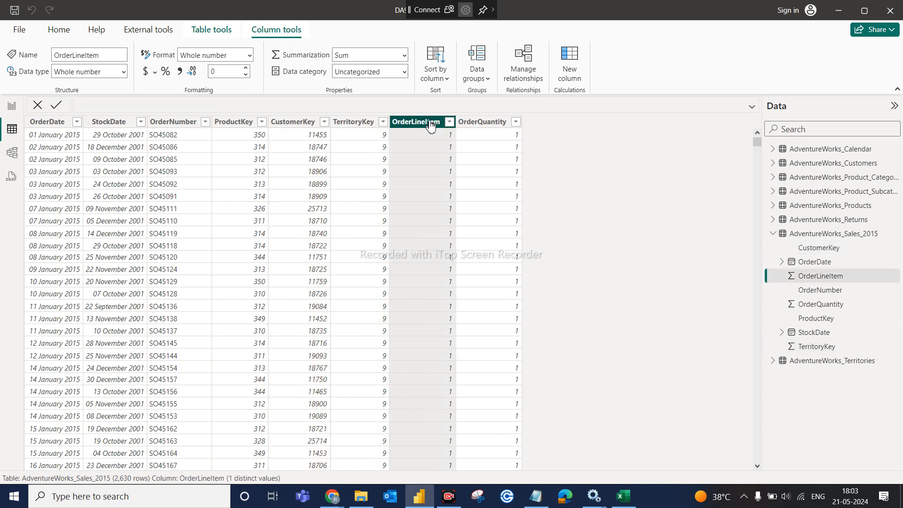
left_click(492, 123)
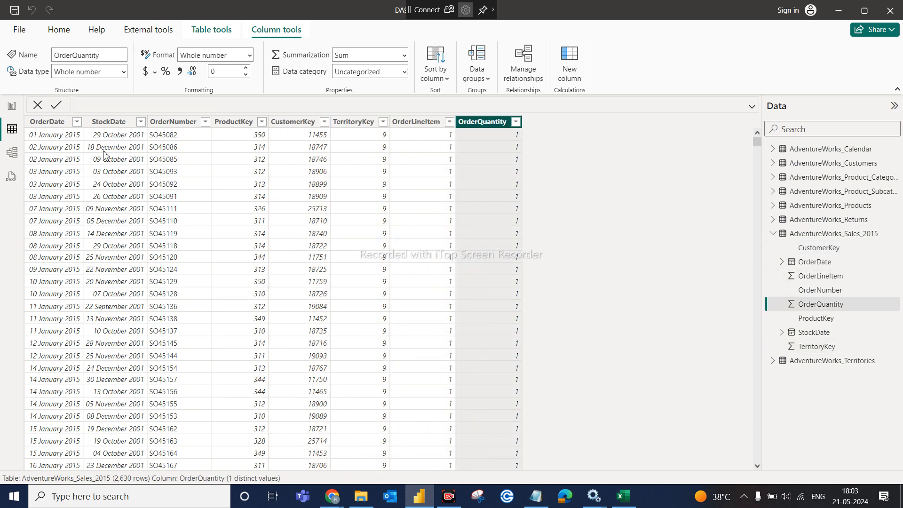
left_click(51, 122)
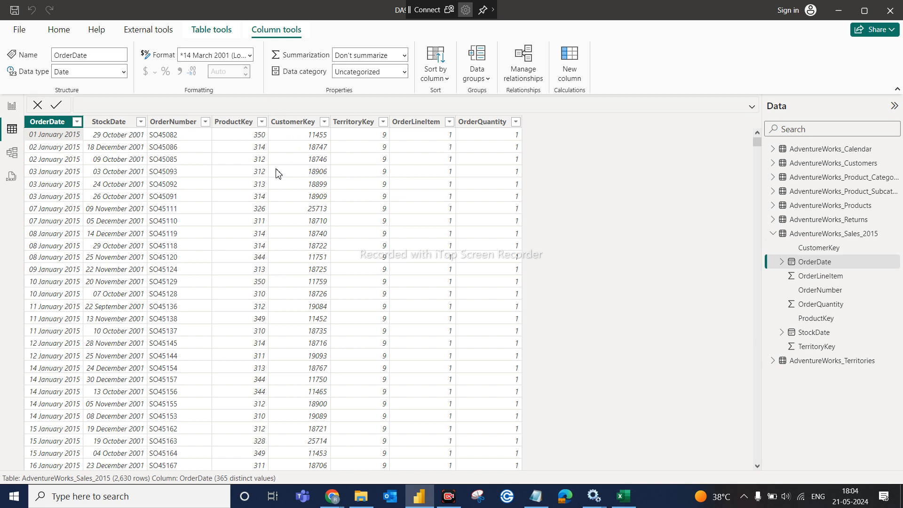
left_click(244, 122)
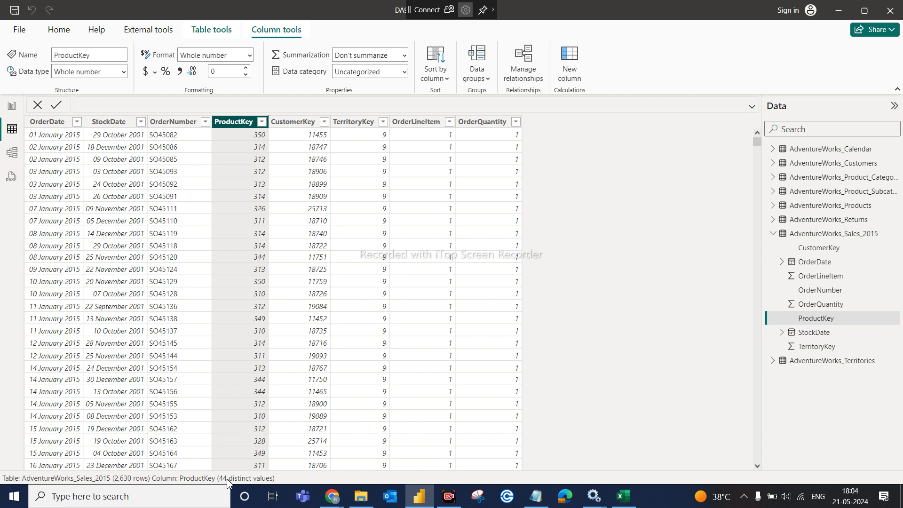
- Filter the 2015 sales table to ProductKey 310 only, leaving 169 of 2,630 rows
left_click(262, 122)
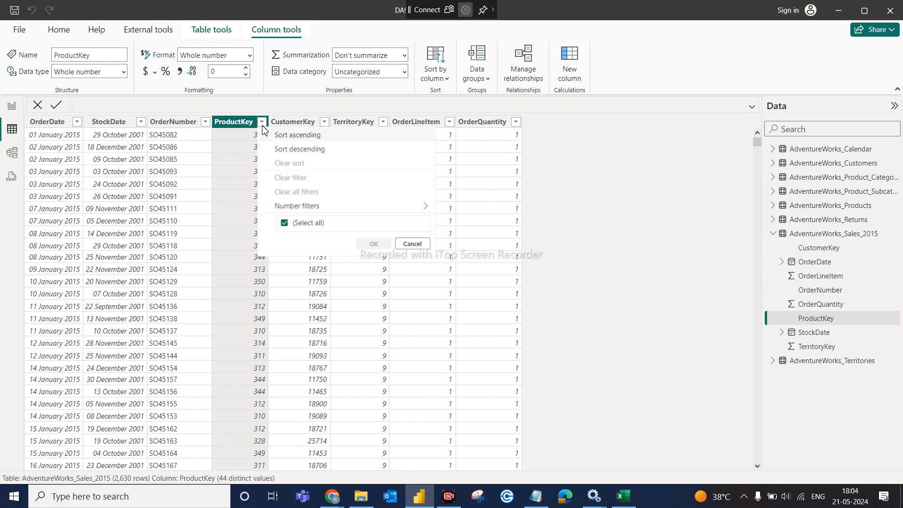
left_click(288, 224)
left_click(285, 233)
left_click(377, 449)
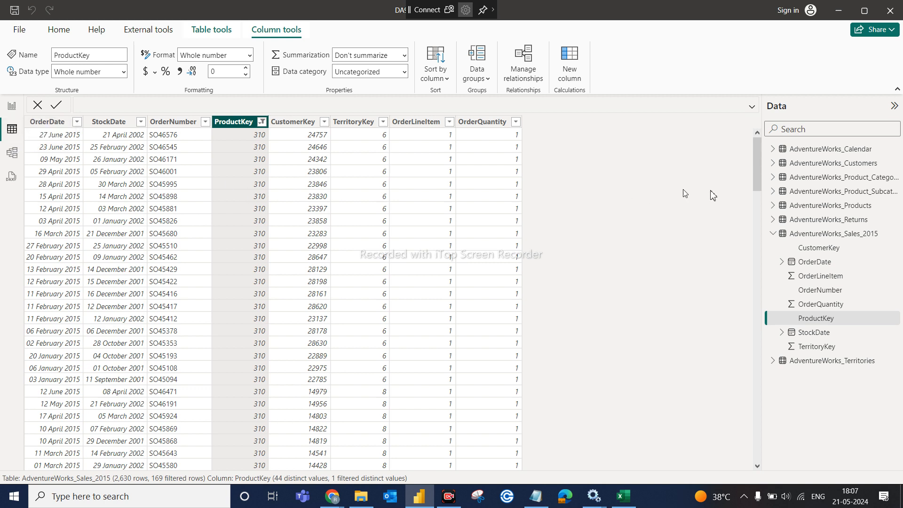
left_click(781, 237)
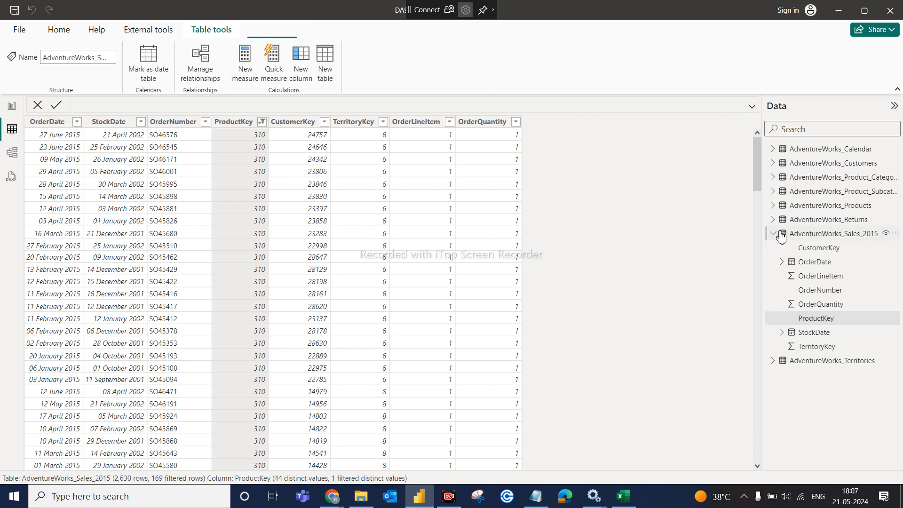
left_click(826, 350)
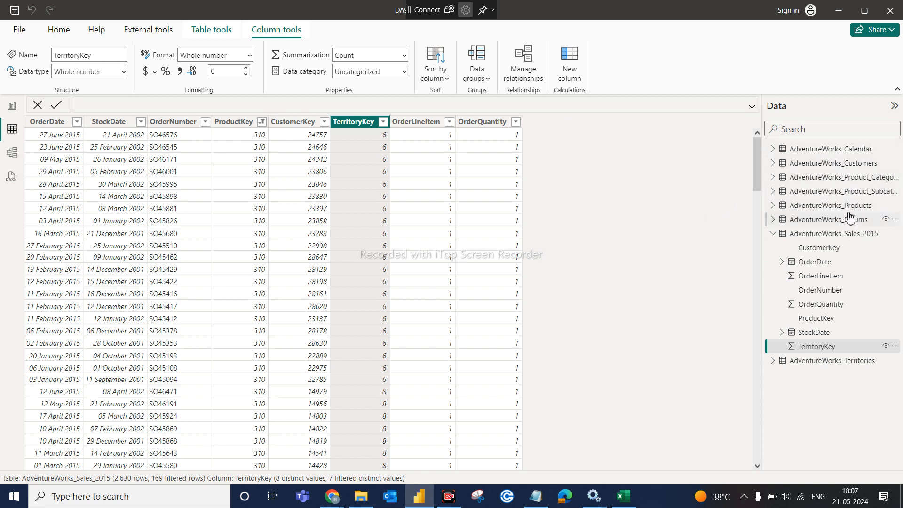
left_click(772, 234)
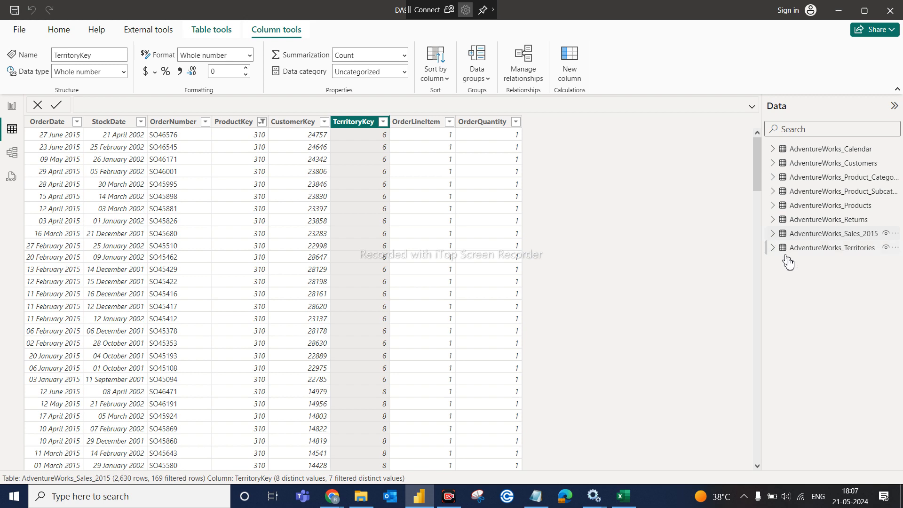
left_click(811, 249)
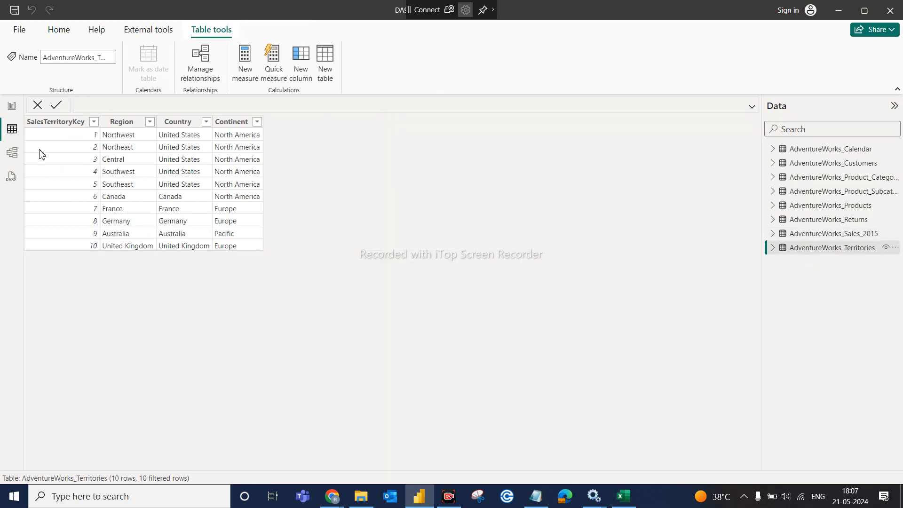
left_click(57, 125)
left_click(838, 236)
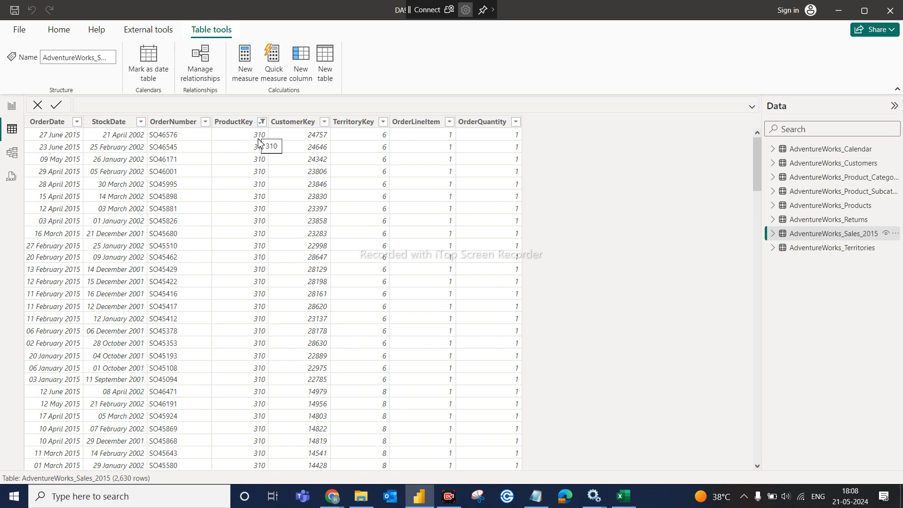
- Select the CustomerKey column to show its data type, format and summarization settings
left_click(317, 142)
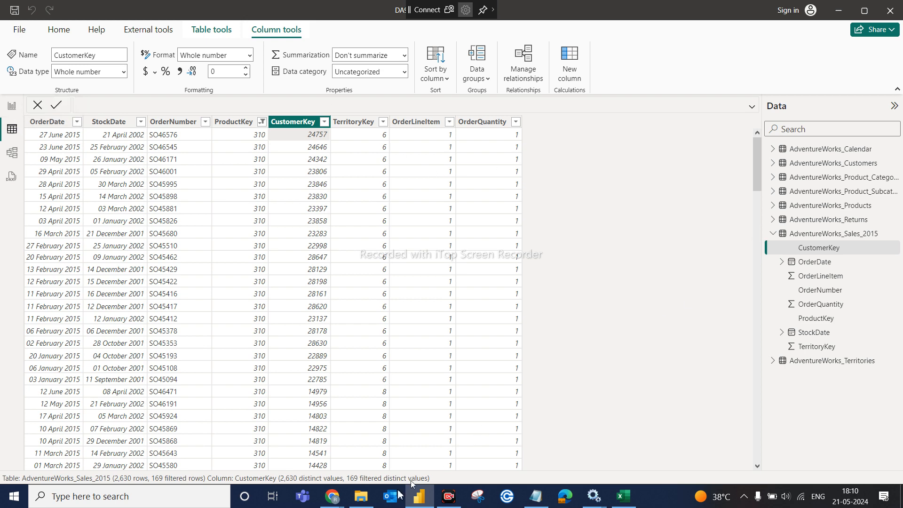
- Admit the waiting participant into the Google Meet call, then return to the Excel workbook
mouse_move(340, 502)
left_click(255, 442)
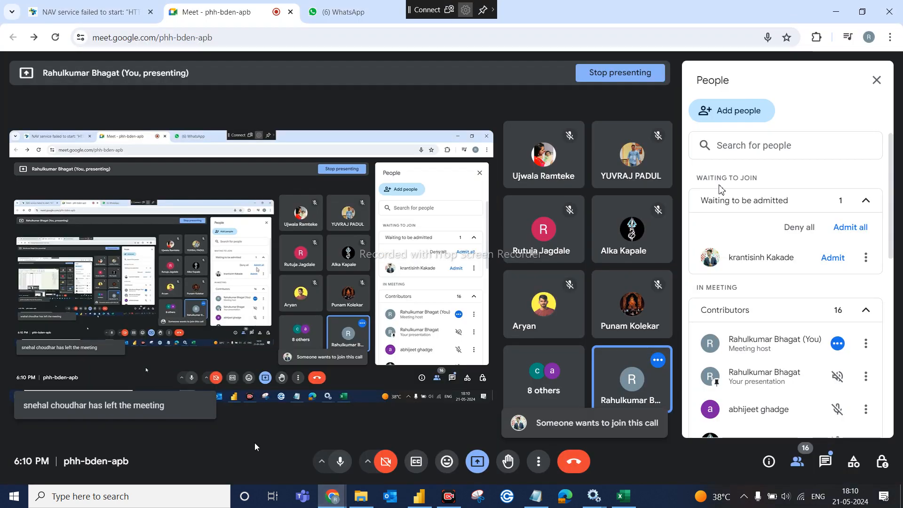
left_click(834, 257)
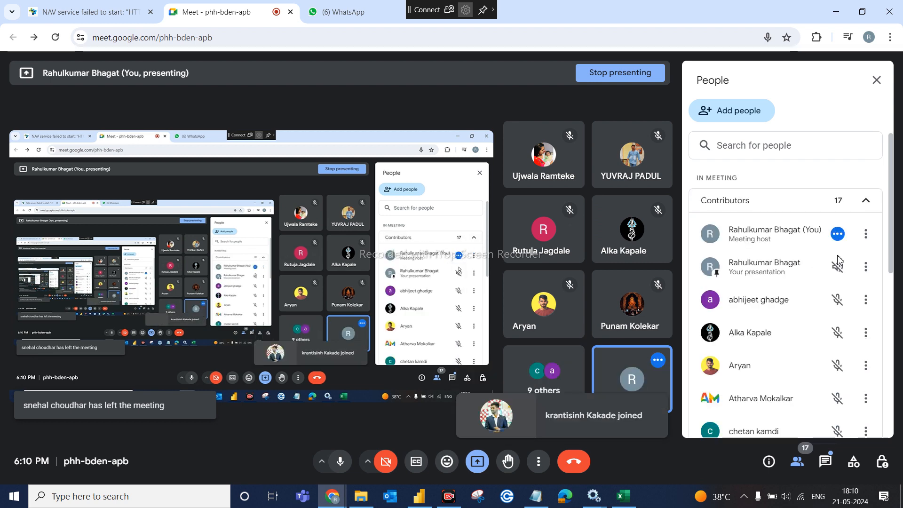
left_click(622, 496)
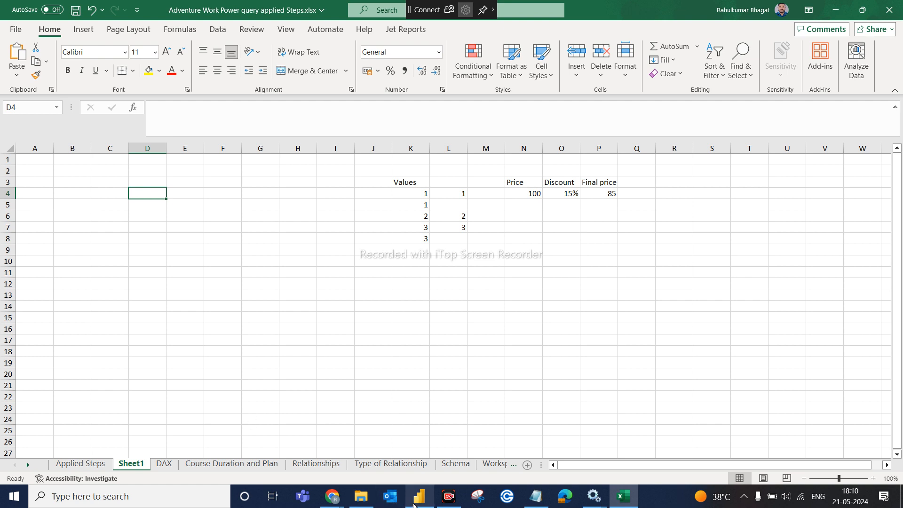
- Switch back to Power BI Desktop's AdventureWorks_Sales_2015 table view
left_click(419, 497)
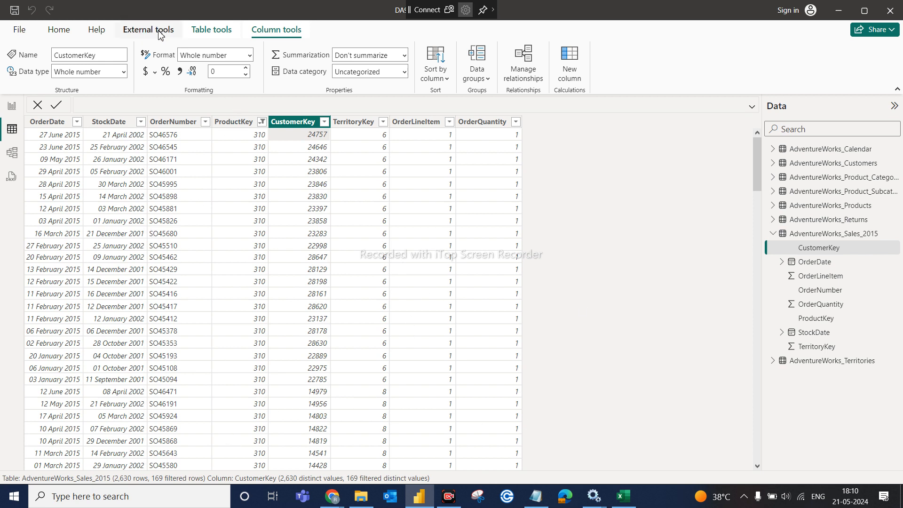
- Open Power Query Editor from the Home ribbon's Transform data menu
left_click(59, 30)
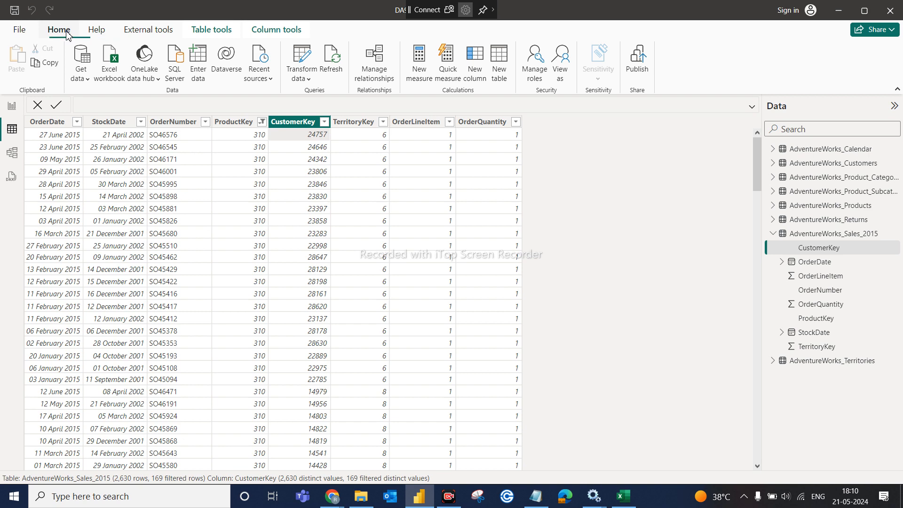
left_click(304, 77)
left_click(325, 99)
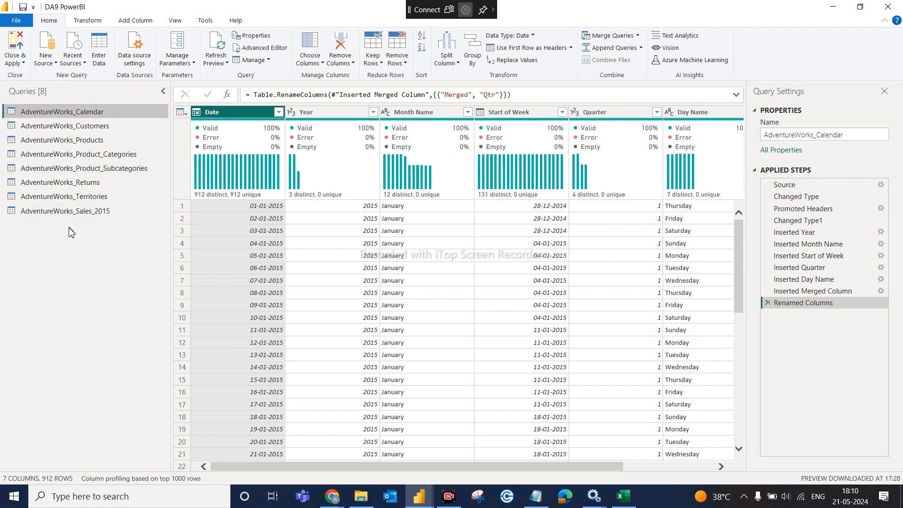
- Add AdventureWorks_Sales_2016.csv as a new query via New Source > Text/CSV
left_click(56, 69)
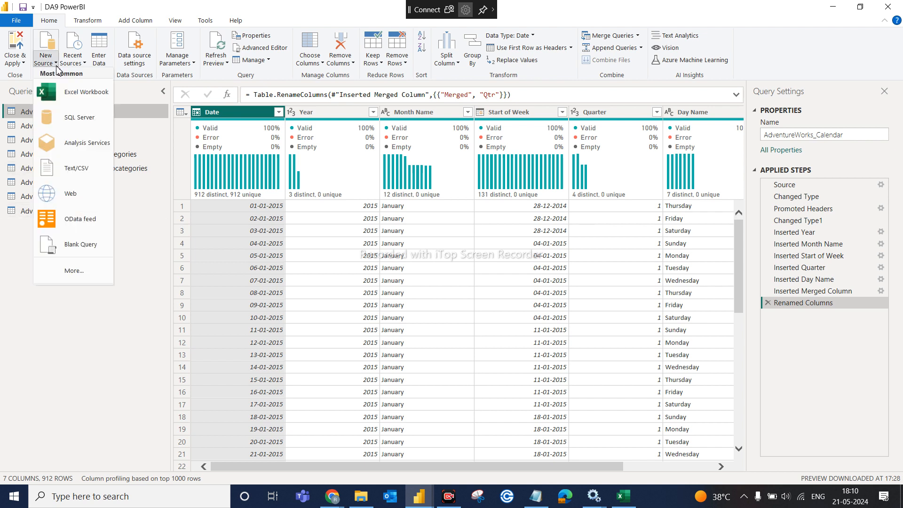
left_click(78, 167)
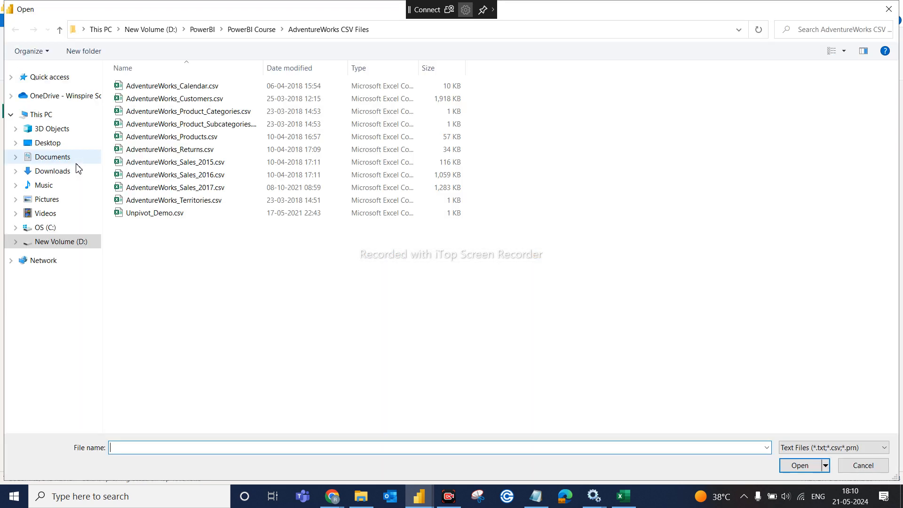
left_click(214, 175)
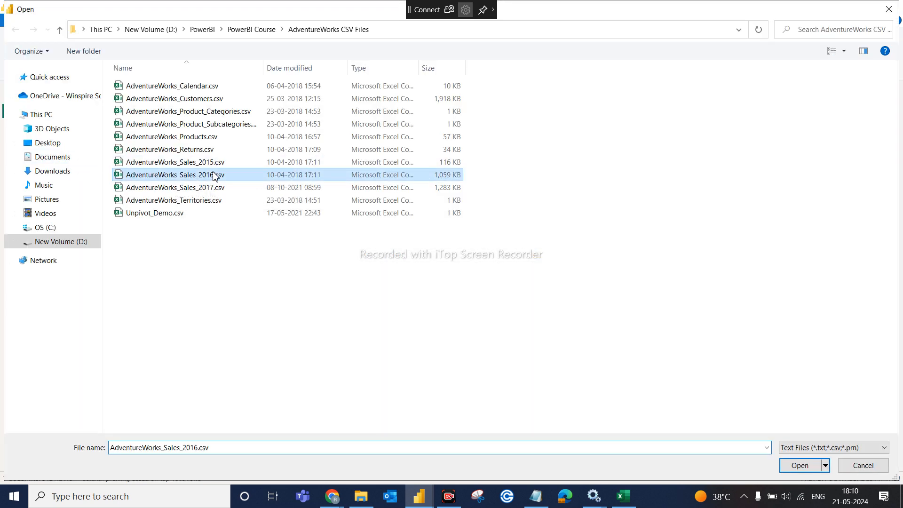
left_click(800, 465)
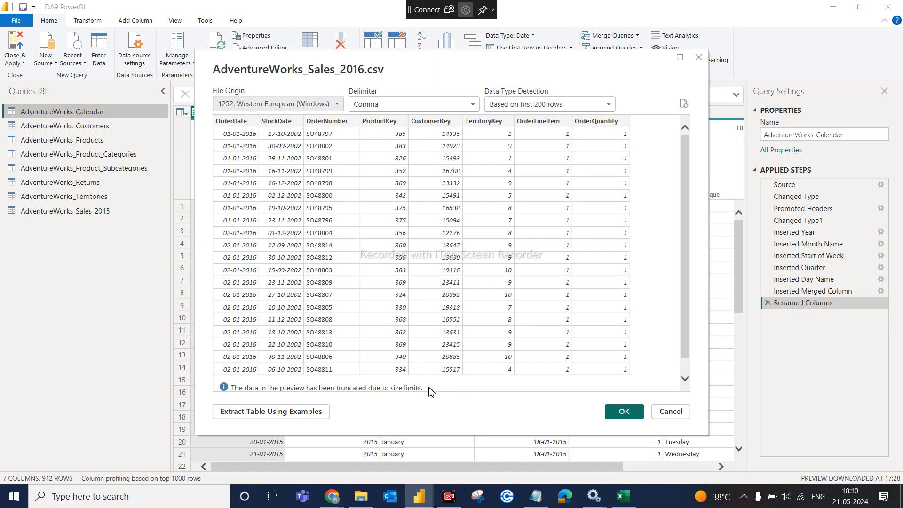
left_click(625, 412)
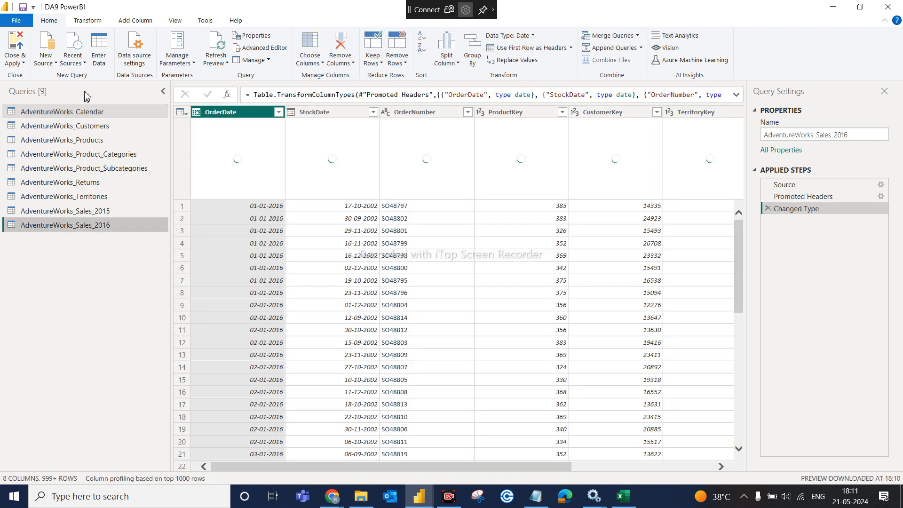
- Add AdventureWorks_Sales_2017.csv as another new query the same way
left_click(51, 60)
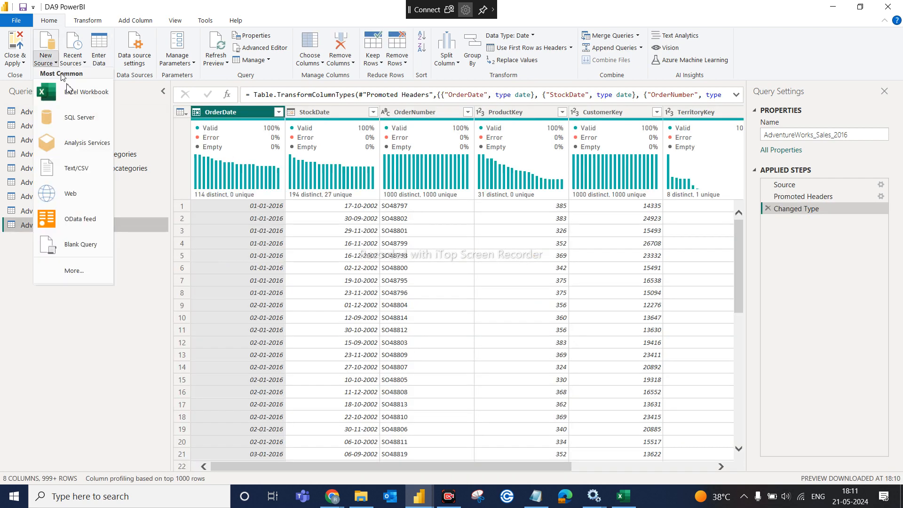
left_click(80, 168)
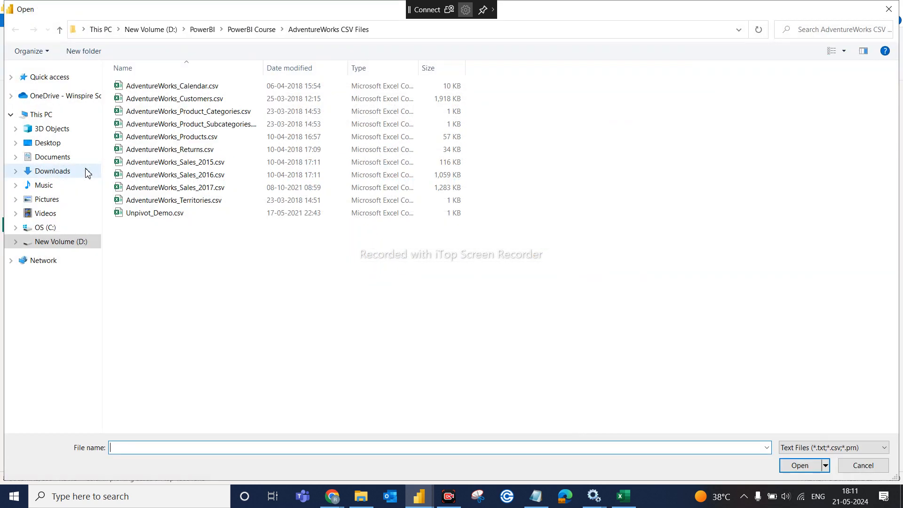
left_click(200, 188)
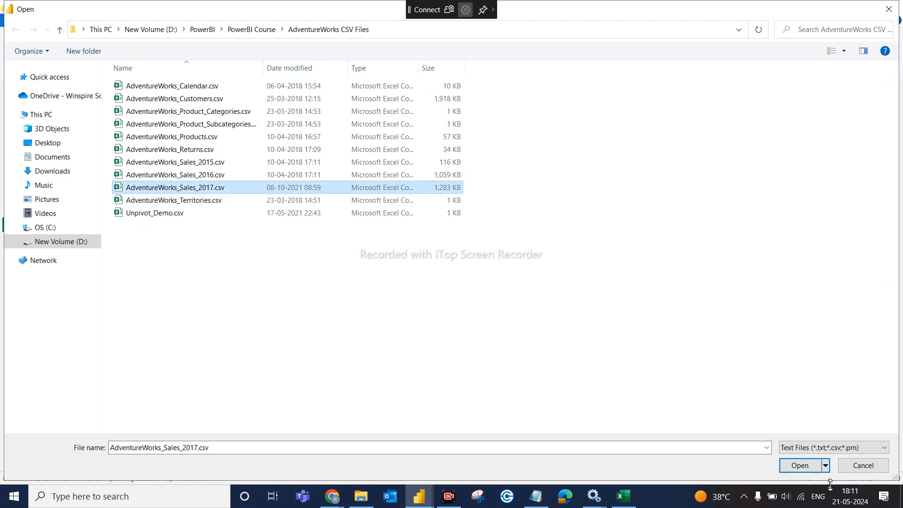
left_click(800, 466)
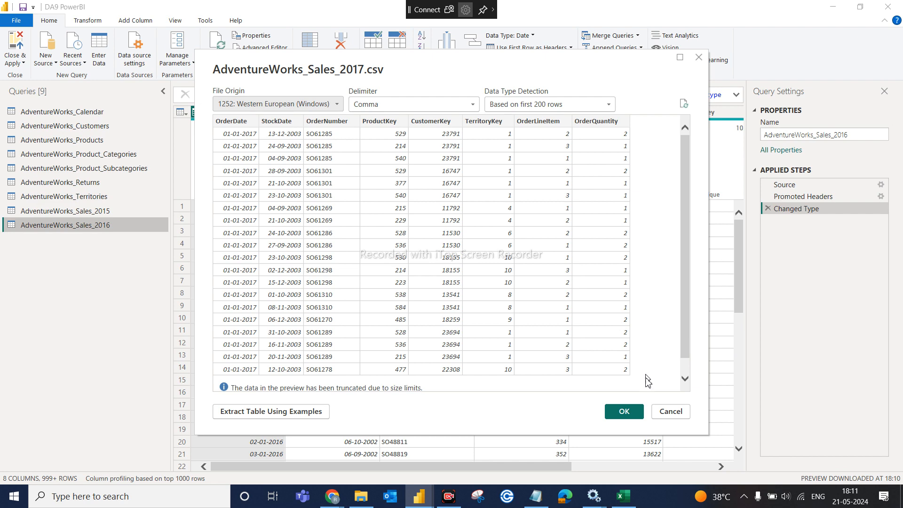
left_click(624, 412)
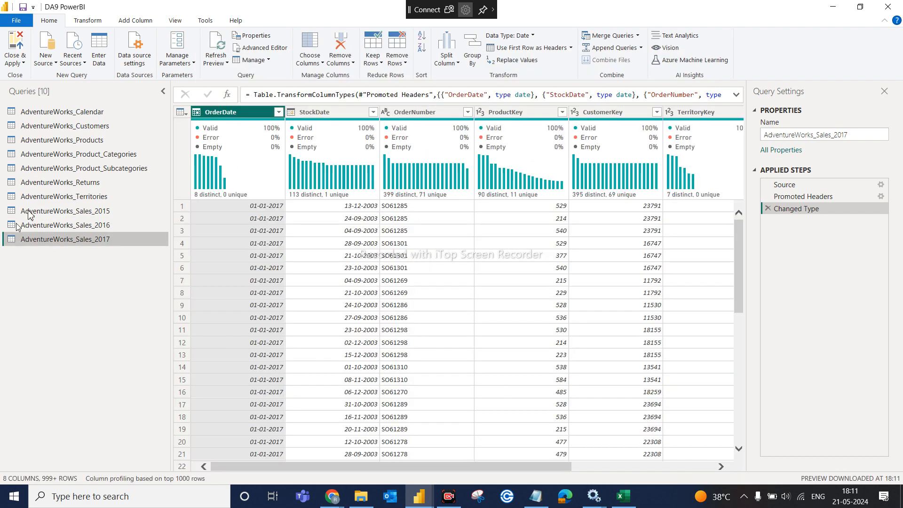
- Cycle twice through the 2015, 2016 and 2017 sales queries, ending on AdventureWorks_Sales_2015
left_click(86, 218)
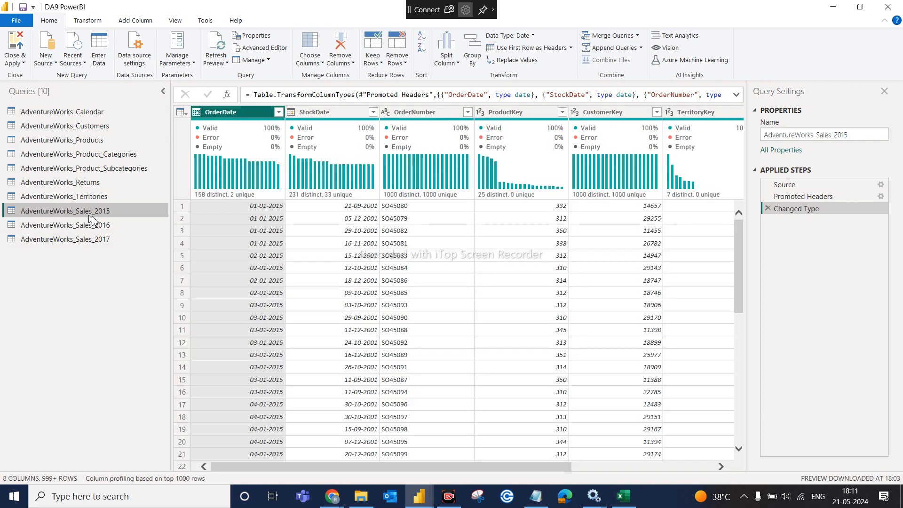
left_click(97, 224)
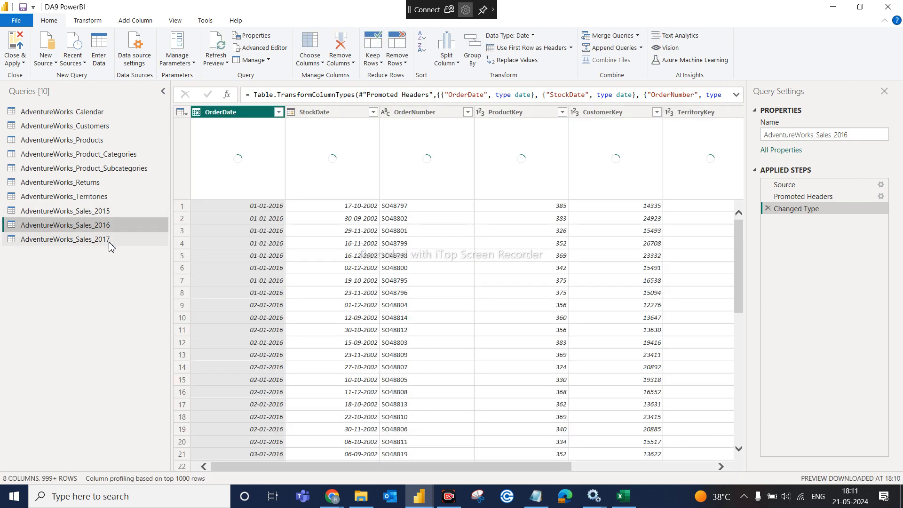
left_click(110, 241)
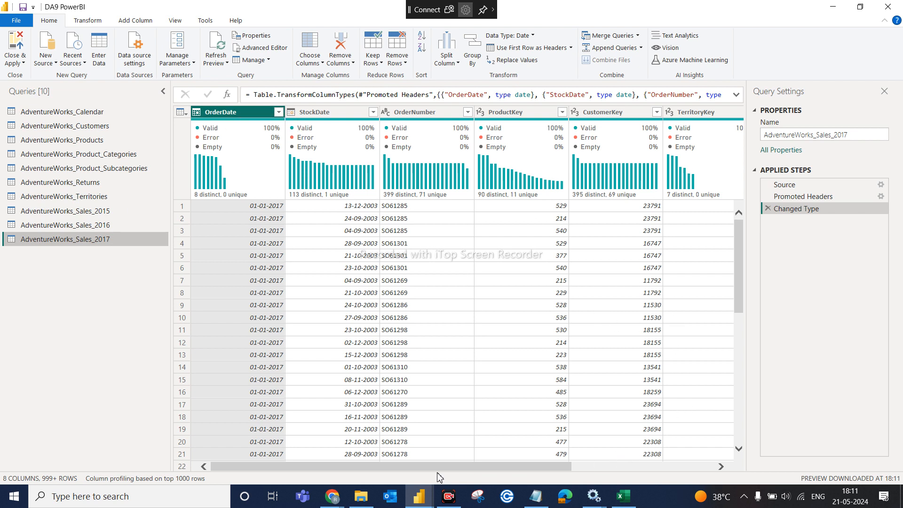
left_click(99, 216)
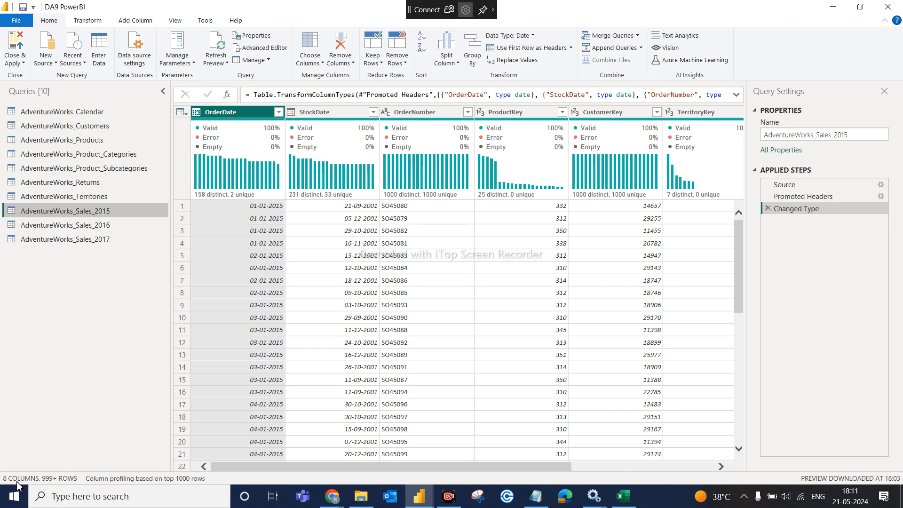
left_click(100, 225)
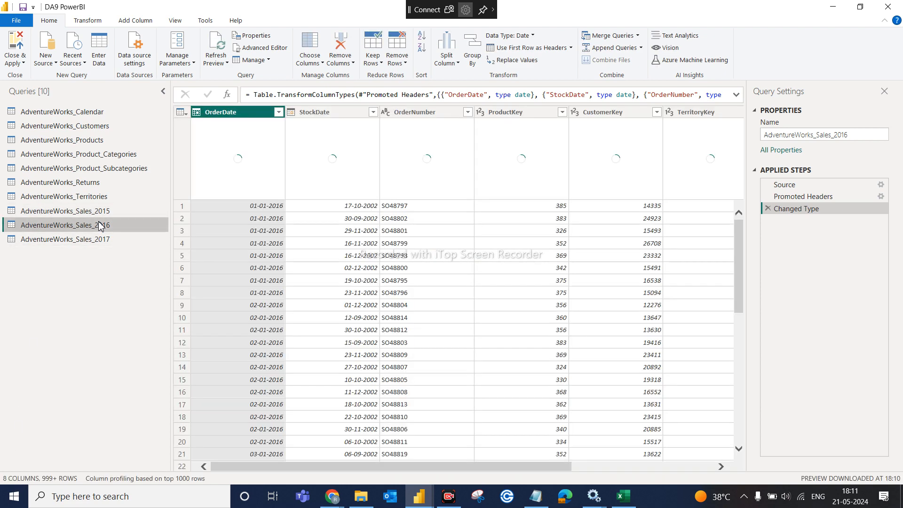
left_click(93, 240)
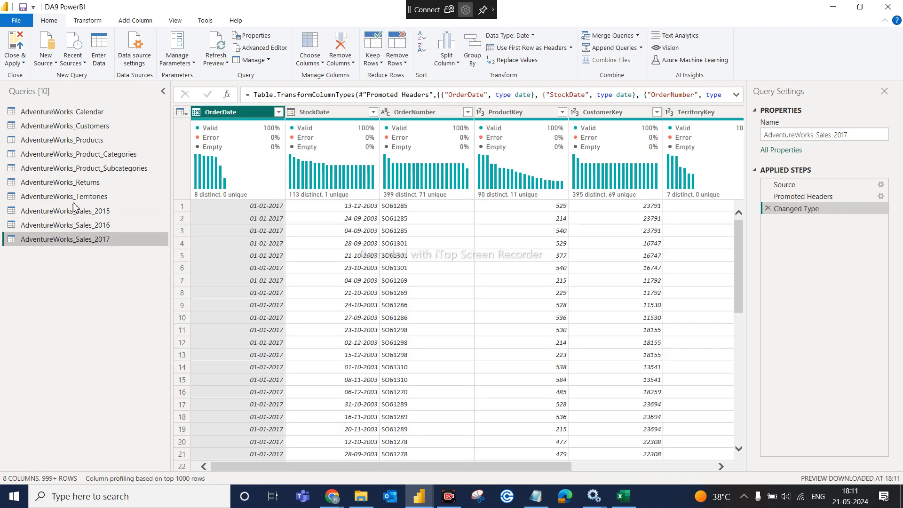
left_click(96, 211)
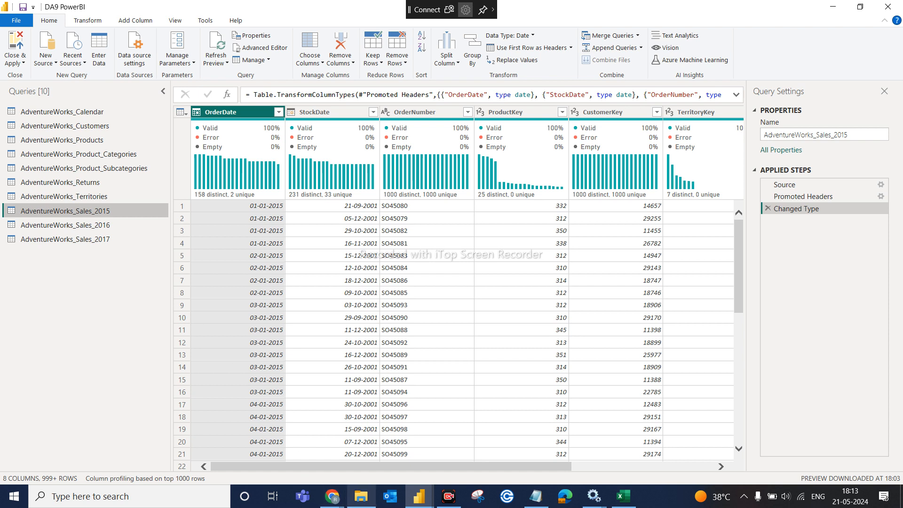
- In Excel, label cell J2 as T1 and cell J10 as T2
left_click(637, 506)
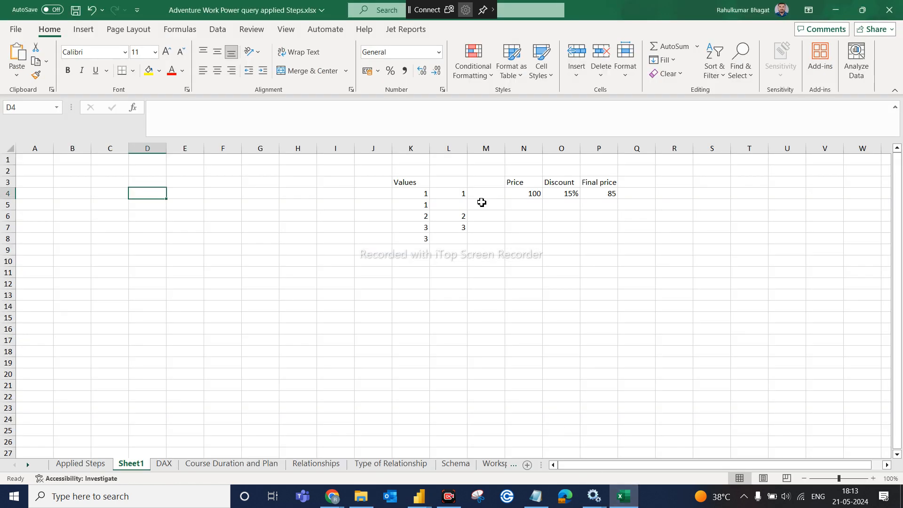
left_click(413, 183)
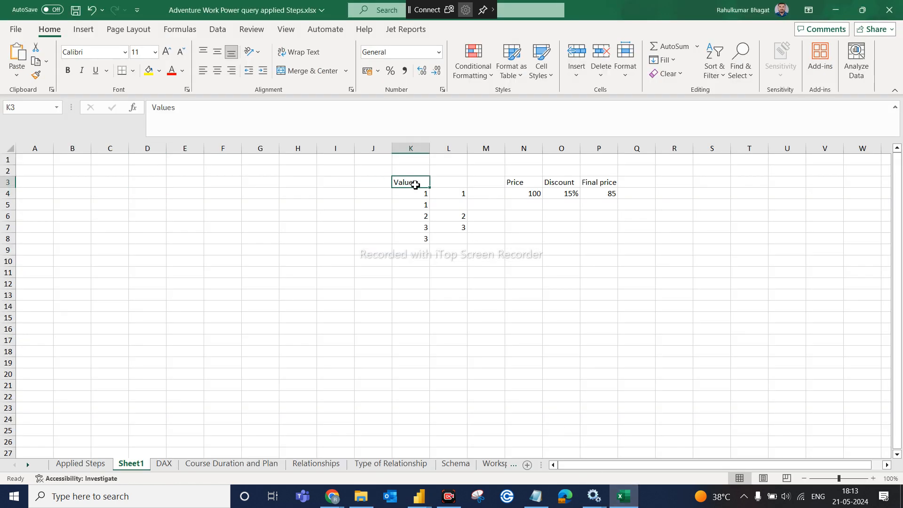
left_click(365, 172)
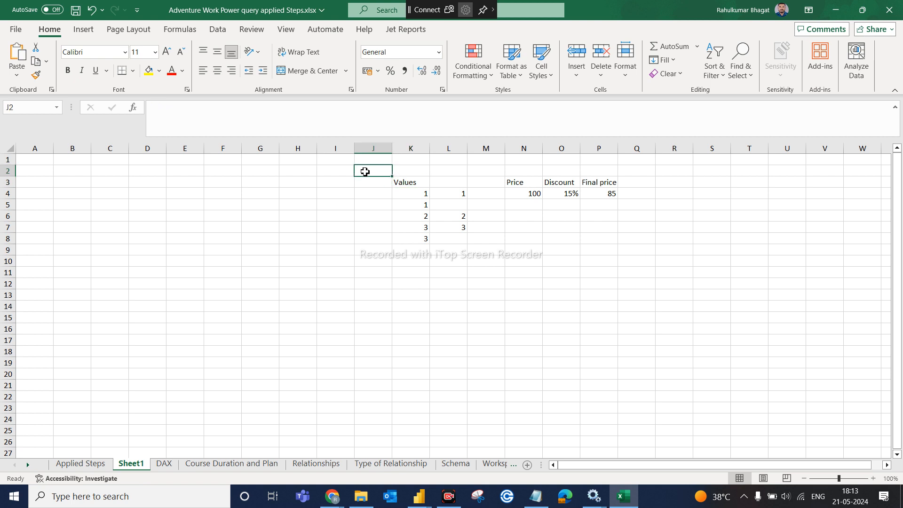
type("T1")
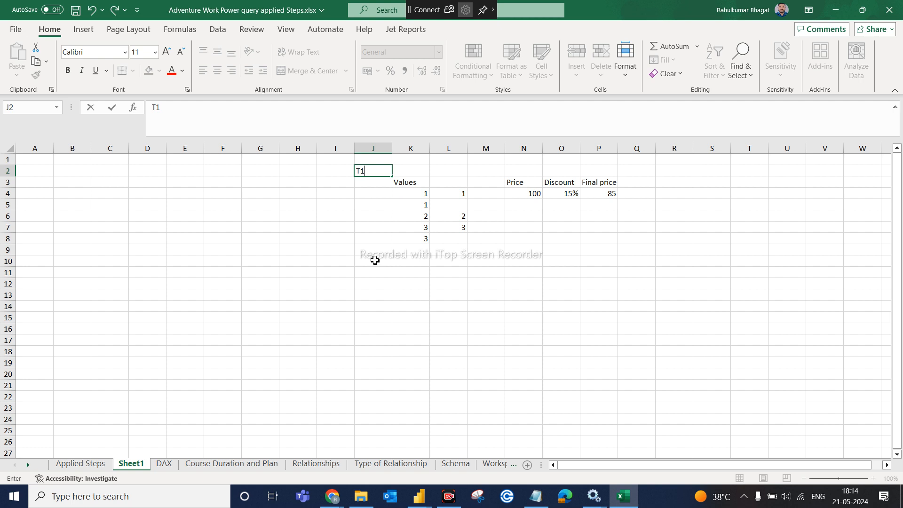
left_click(375, 260)
type("T2")
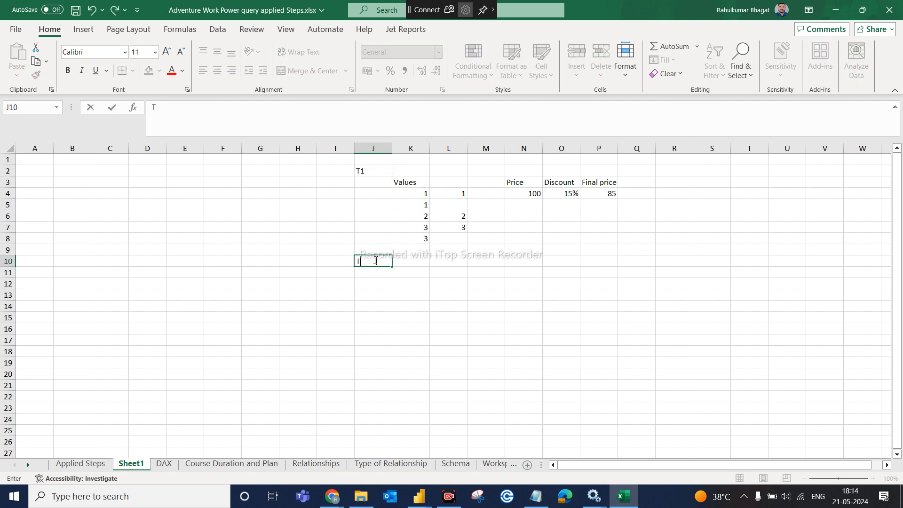
- Enter a Name header in K11 with the values A, B and C below it
left_click(422, 274)
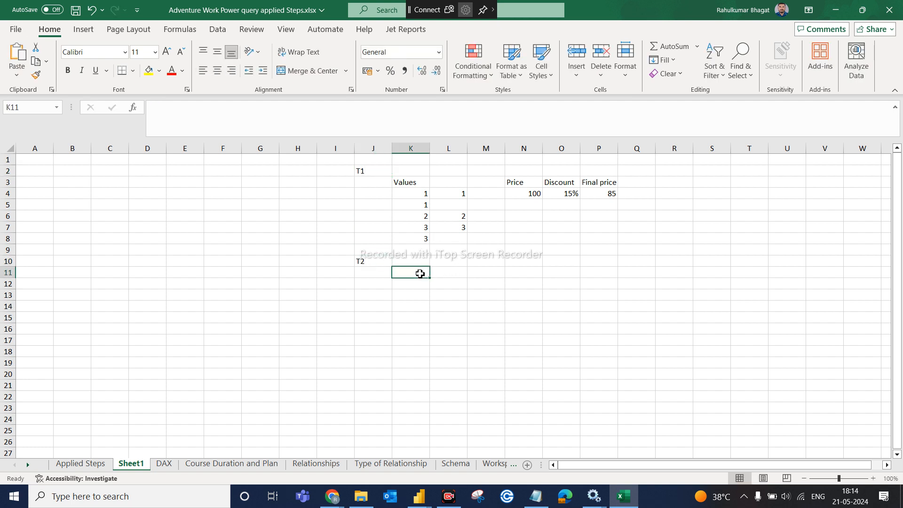
type("Namw")
key("BackSpace")
type("2")
key("BackSpace")
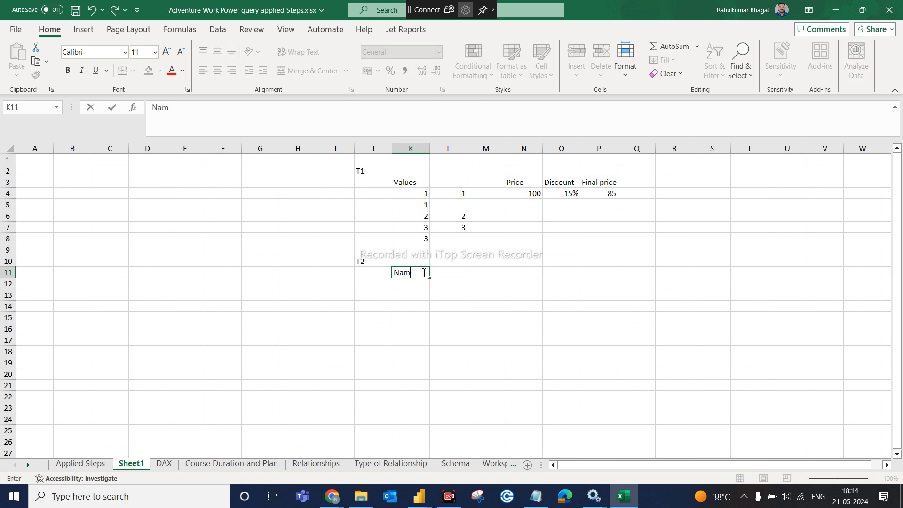
type("e")
key("Return")
type("A")
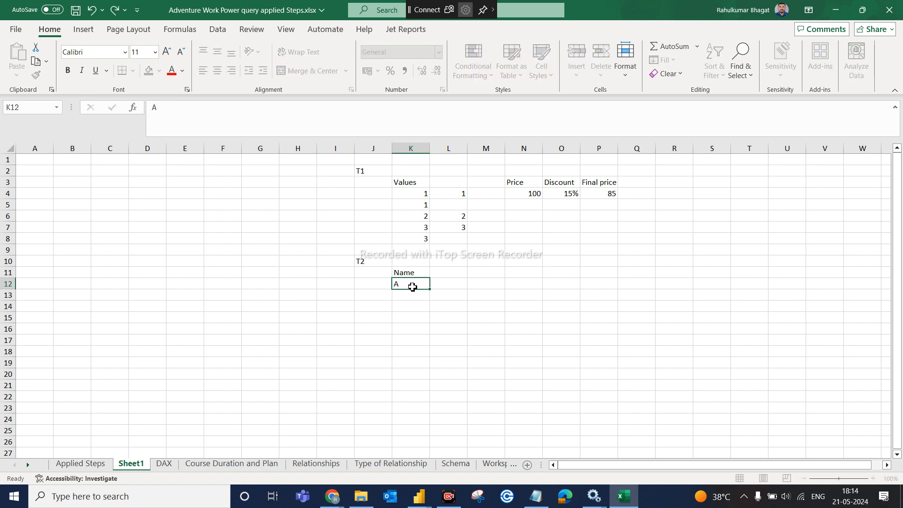
key("Return")
type("B")
key("Return")
type("C")
left_click(530, 277)
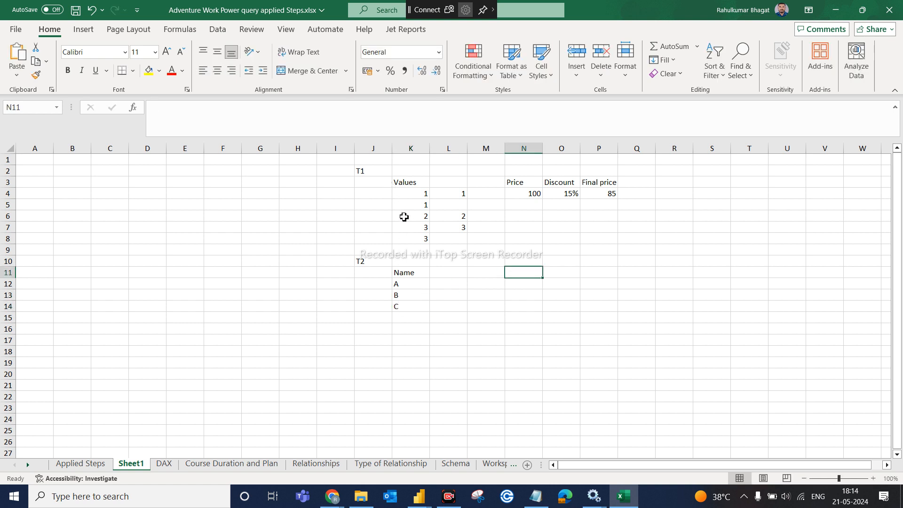
- Change the T2 header in K11 from Name to Value
left_click(405, 183)
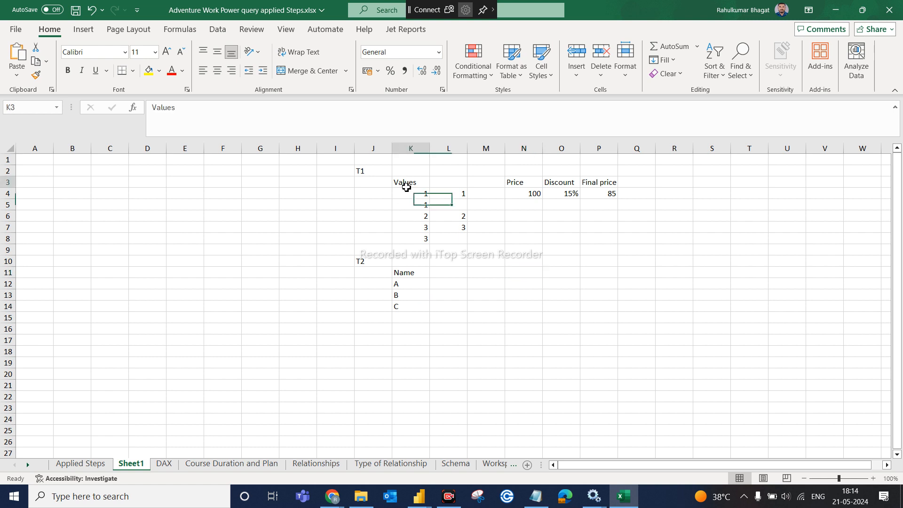
left_click(409, 272)
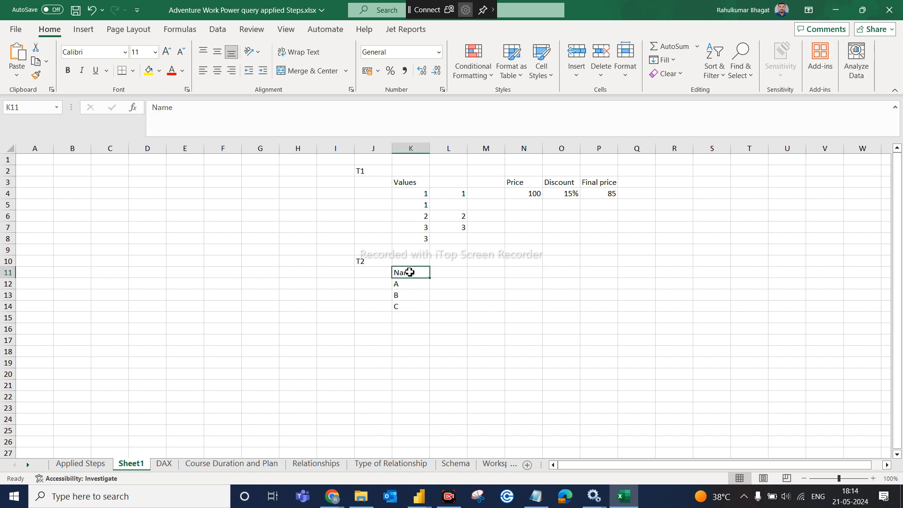
key("BackSpace")
type("Value")
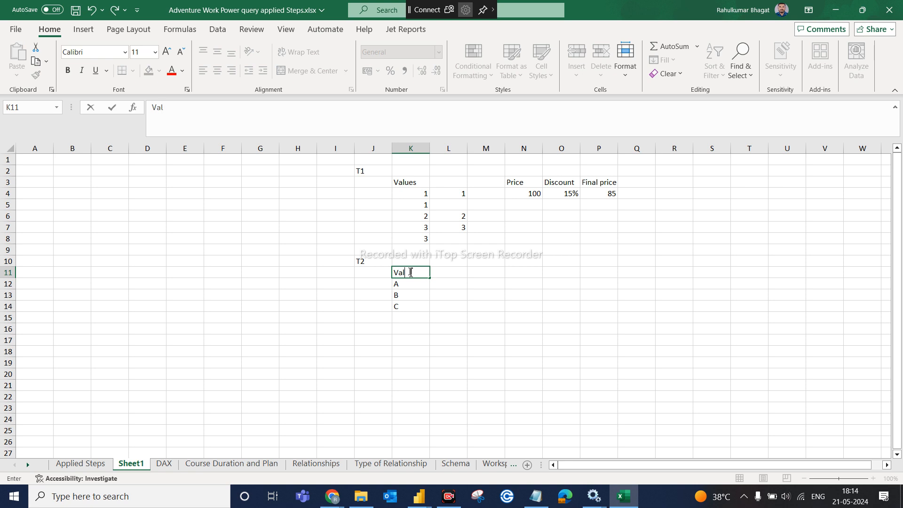
left_click(480, 293)
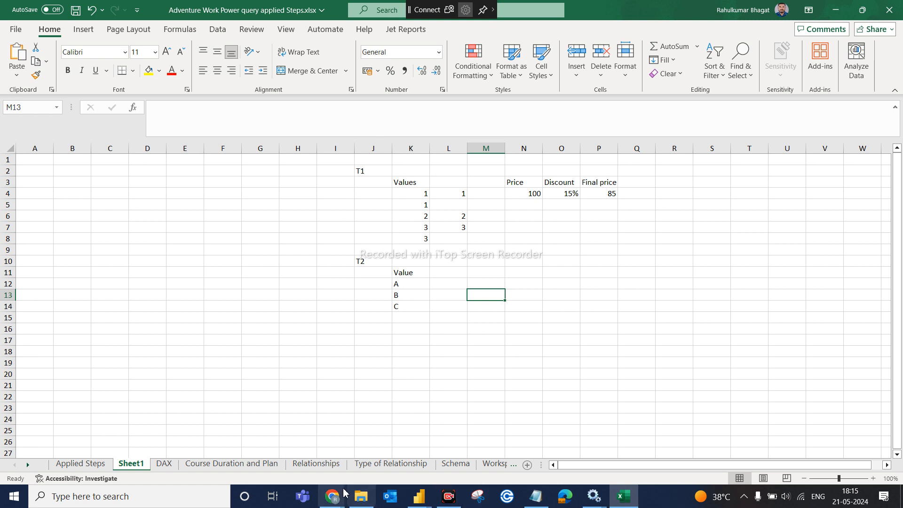
- Bring the DA9 Power BI query editor window back in front of Excel
left_click(361, 496)
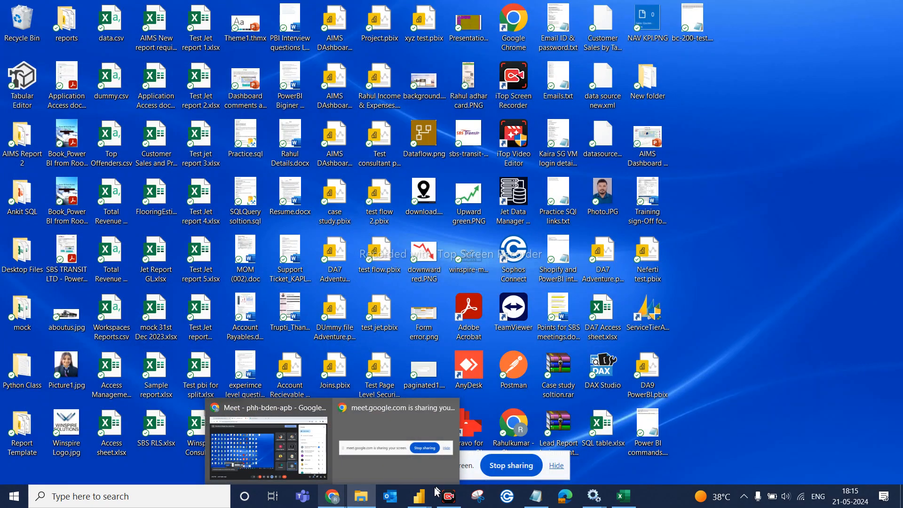
left_click(426, 496)
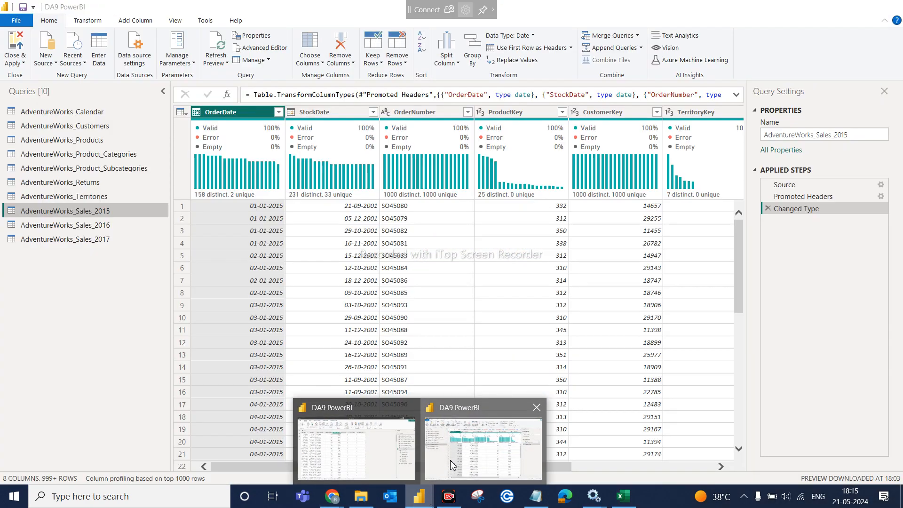
left_click(452, 463)
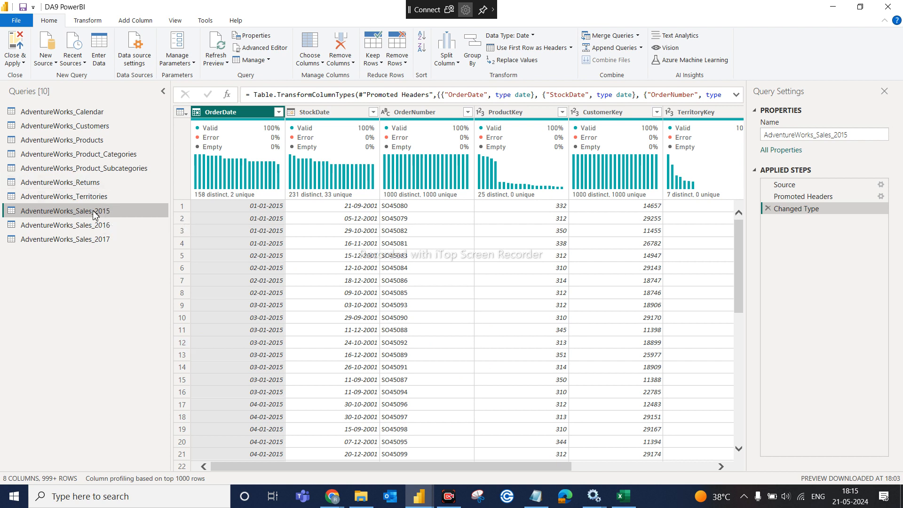
- Choose Append Queries as New from the Home tab's Append Queries dropdown
left_click(642, 48)
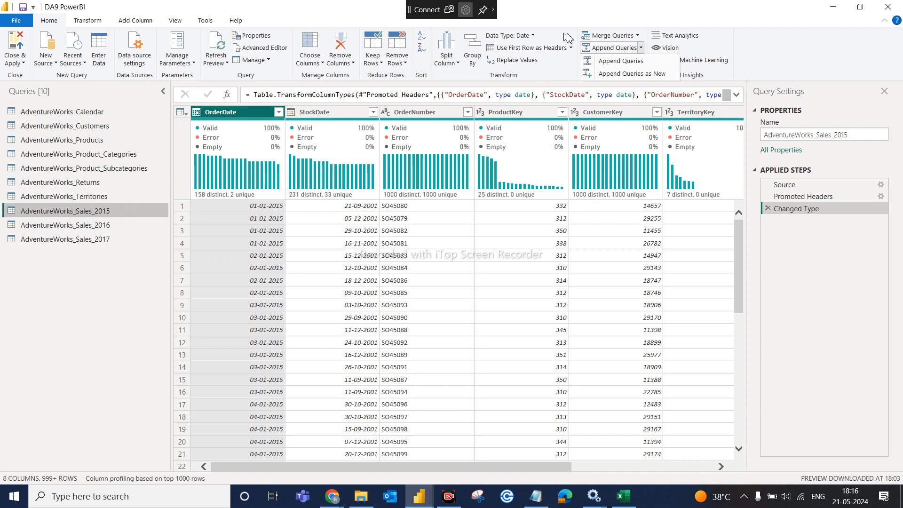
left_click(634, 74)
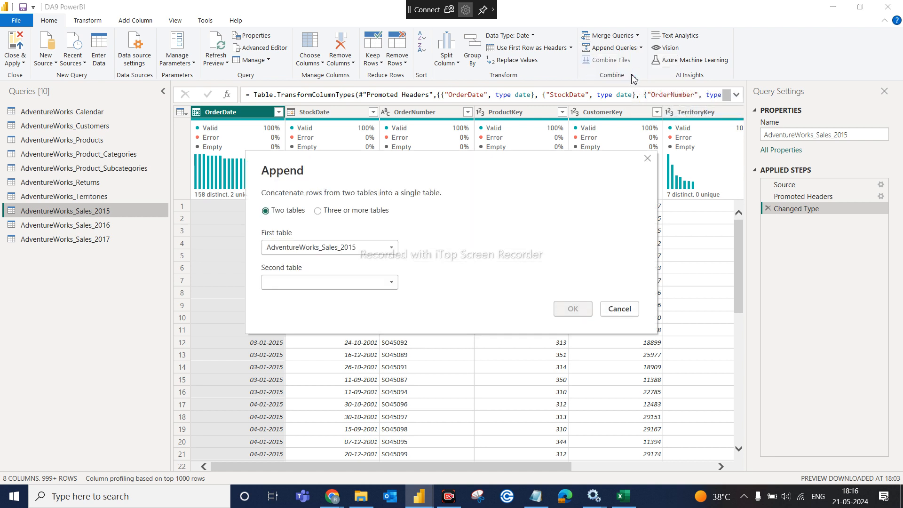
- Use Three or more tables to append AdventureWorks_Sales_2015, 2016 and 2017 into Append1
left_click(318, 212)
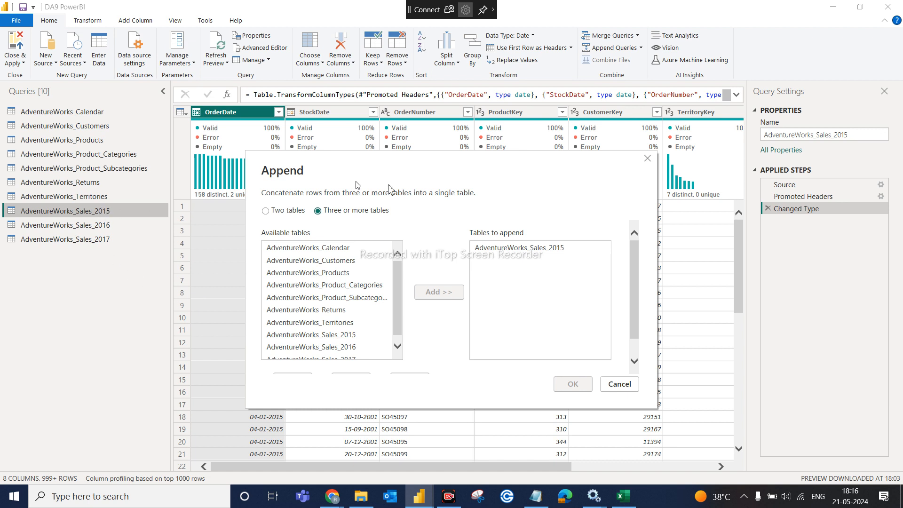
left_click(516, 251)
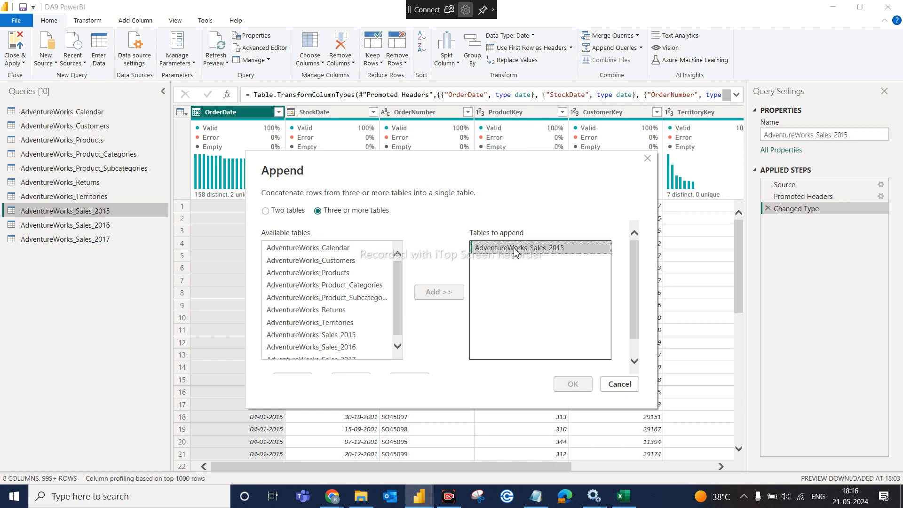
left_click(398, 347)
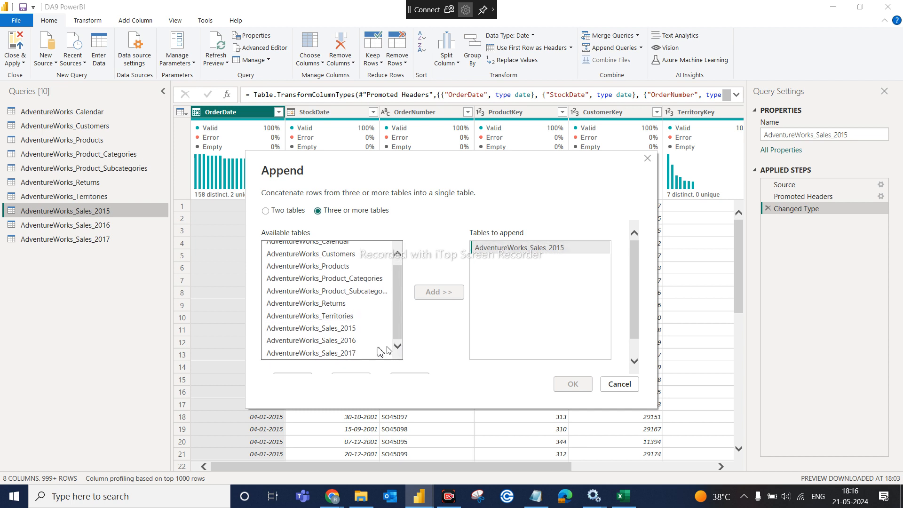
left_click(351, 345)
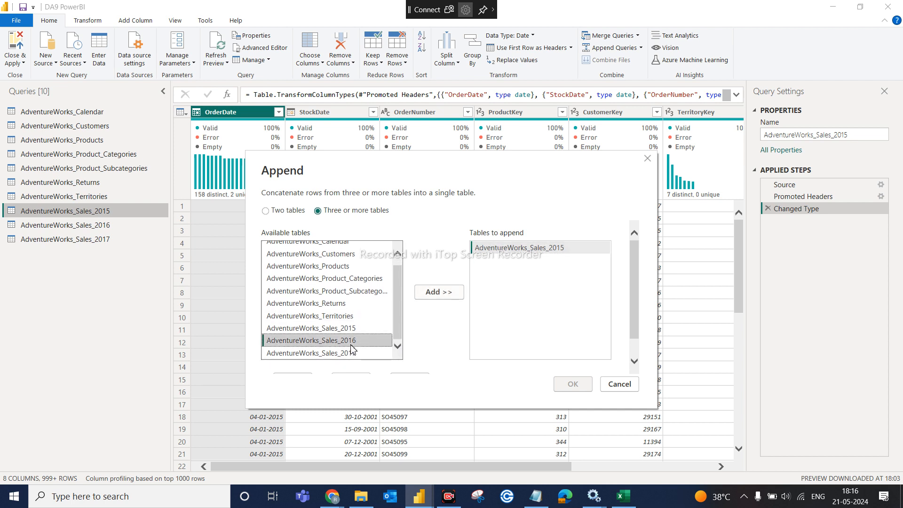
left_click(438, 293)
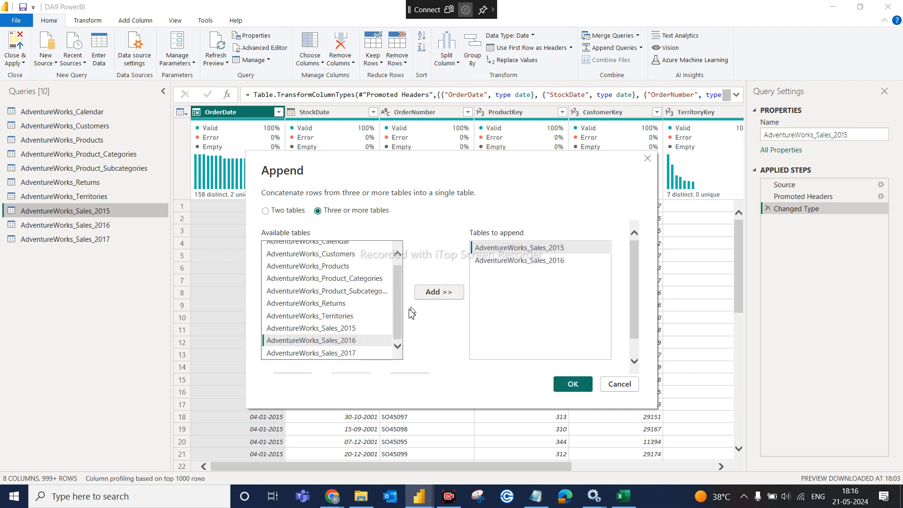
left_click(366, 353)
left_click(440, 292)
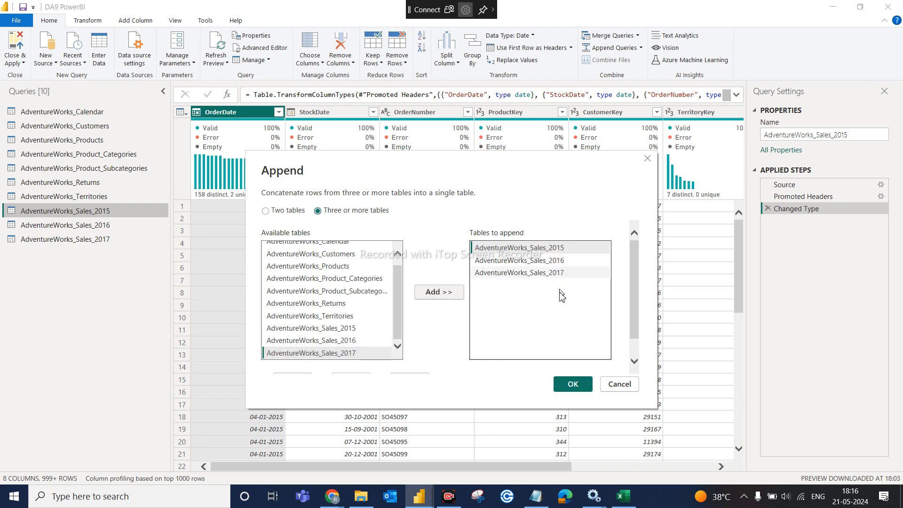
left_click(575, 384)
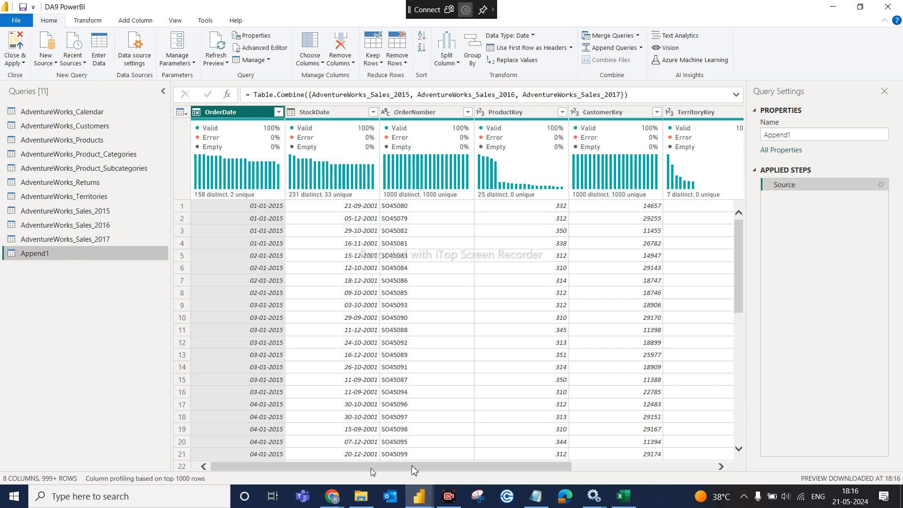
- Extract the year from OrderDate into a new Year column via Add Column > Date > Year
left_click(713, 467)
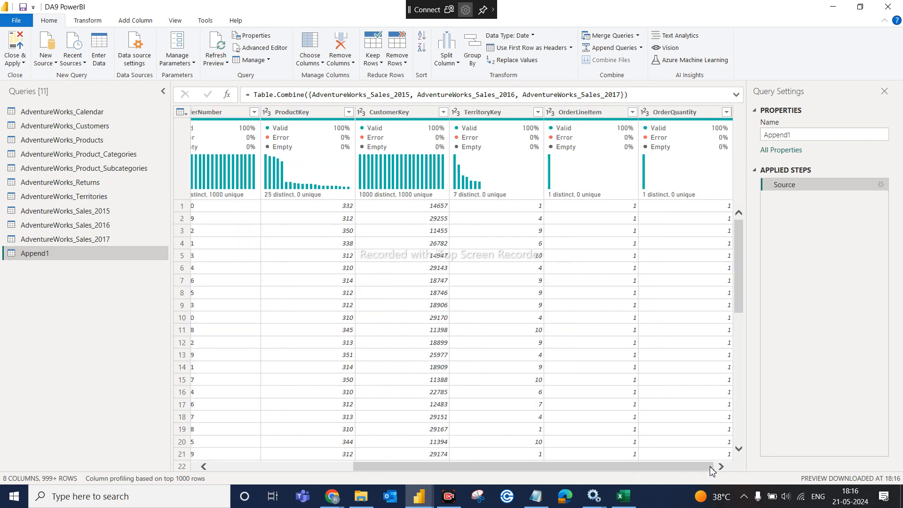
left_click(281, 467)
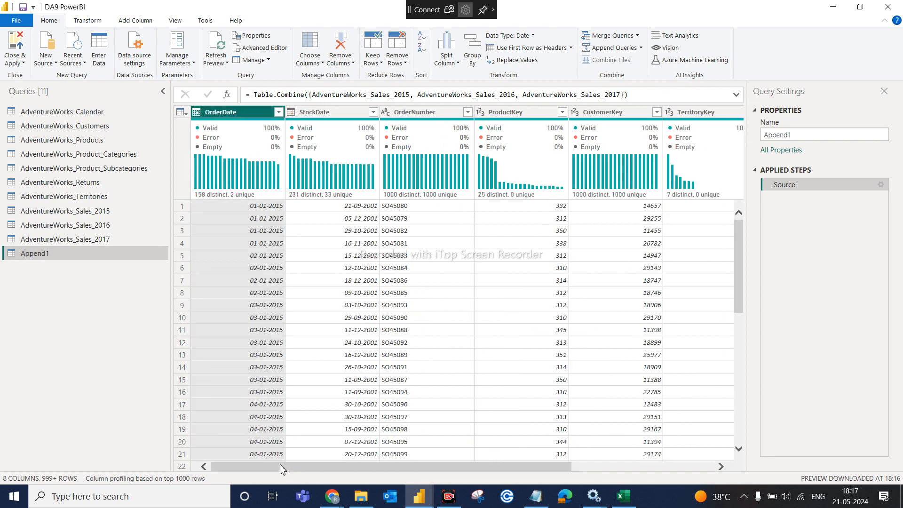
left_click(250, 116)
left_click(147, 25)
left_click(423, 60)
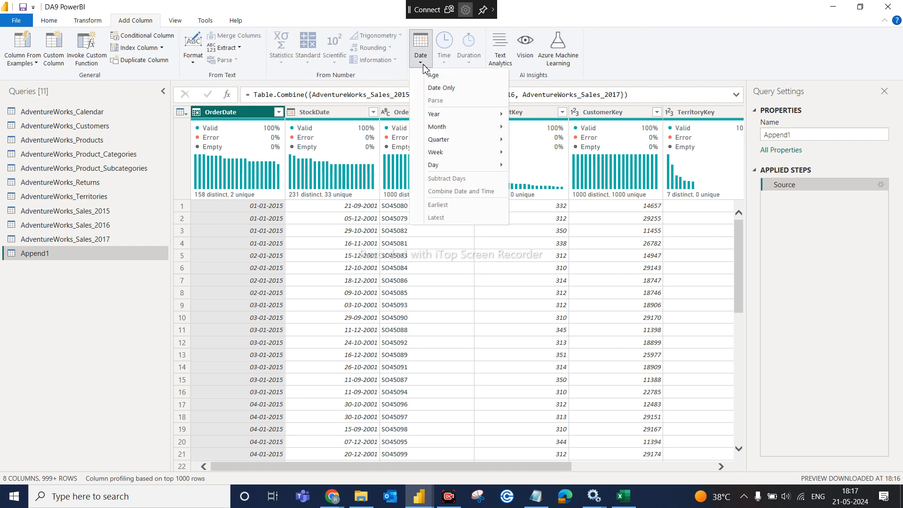
mouse_move(463, 116)
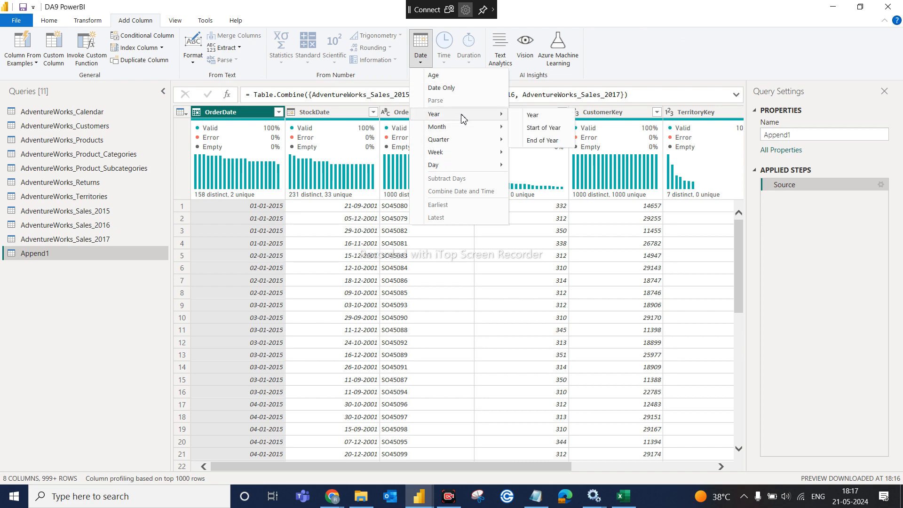
left_click(540, 117)
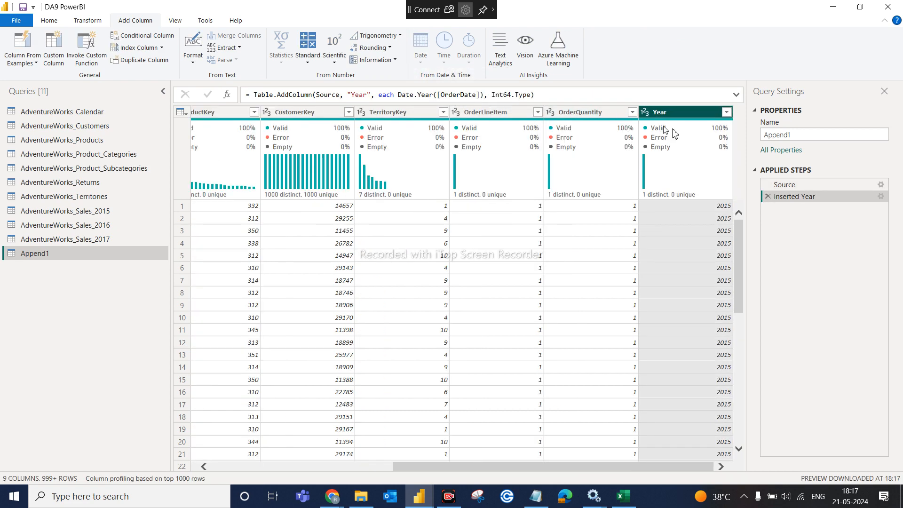
key("alt+Tab")
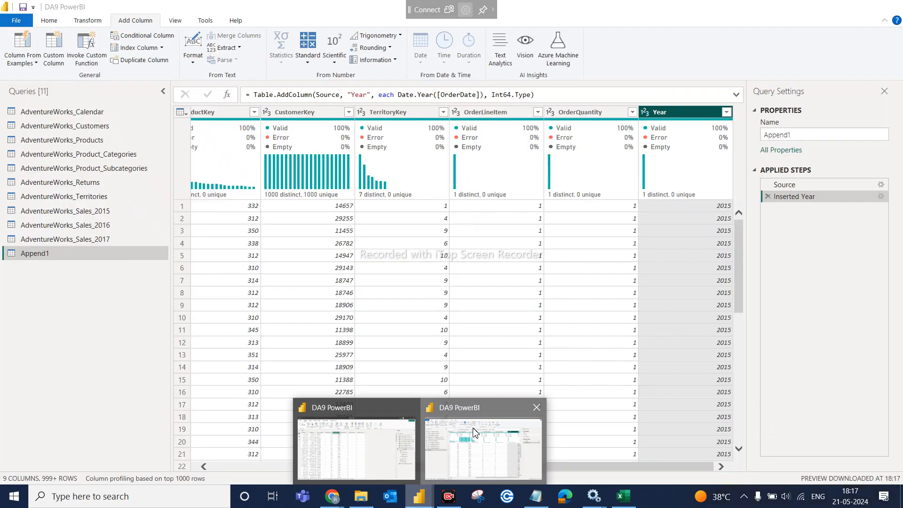
- Load the full Year filter list to confirm 2015, 2016 and 2017, keeping all years
left_click(471, 437)
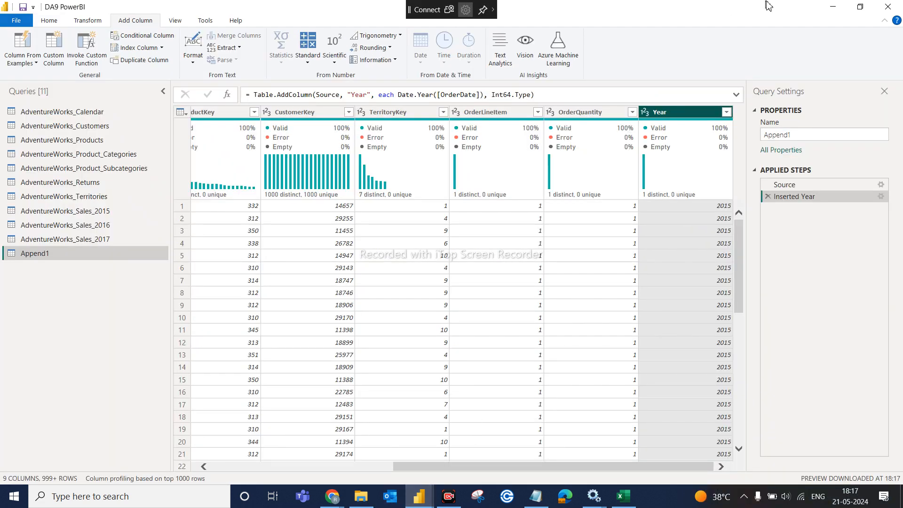
left_click(727, 113)
left_click(706, 298)
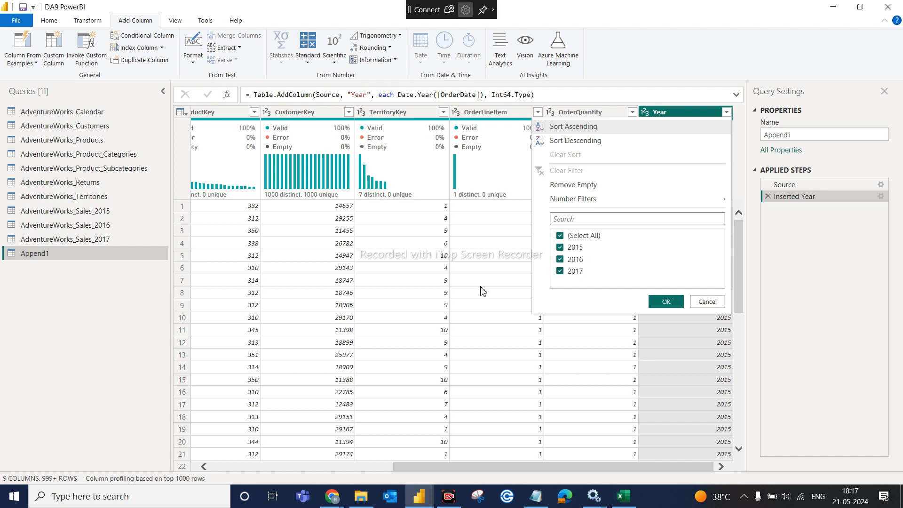
left_click(666, 302)
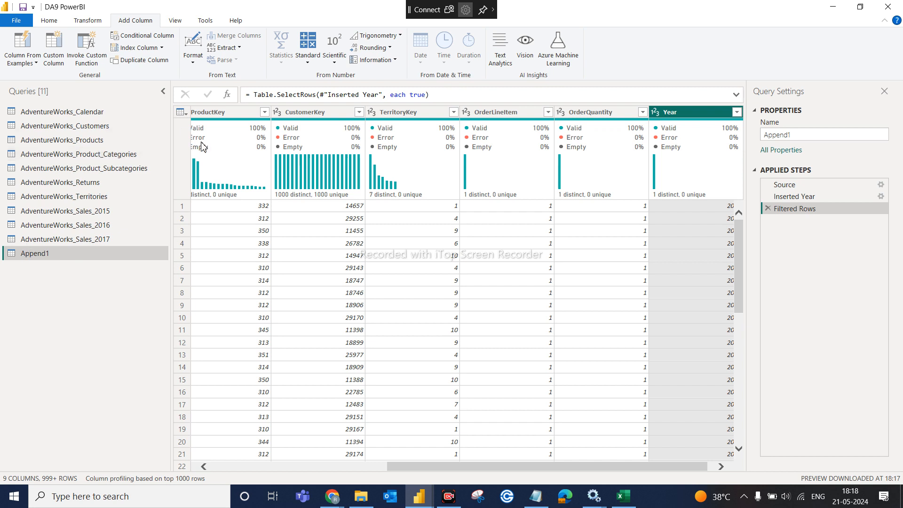
left_click(74, 24)
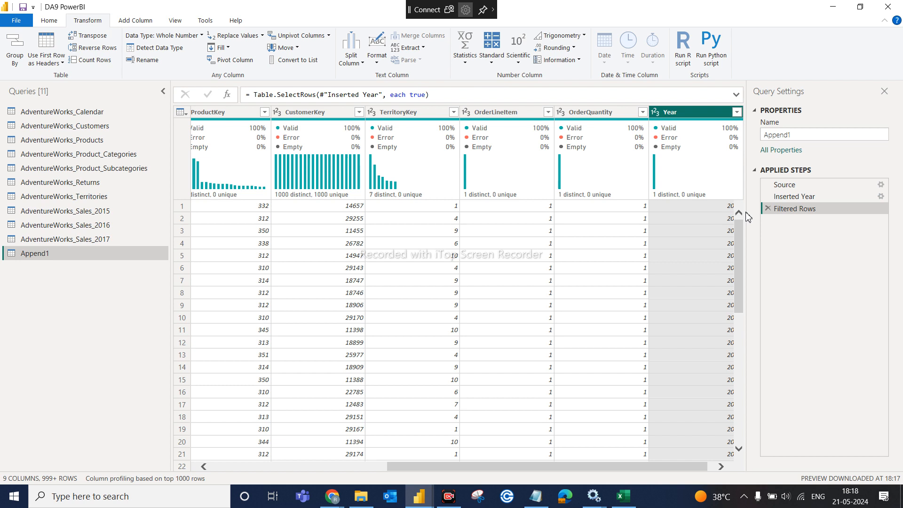
- Delete the Append1 query, then reopen AdventureWorks_Sales_2015 on the Home tab
right_click(136, 255)
left_click(161, 284)
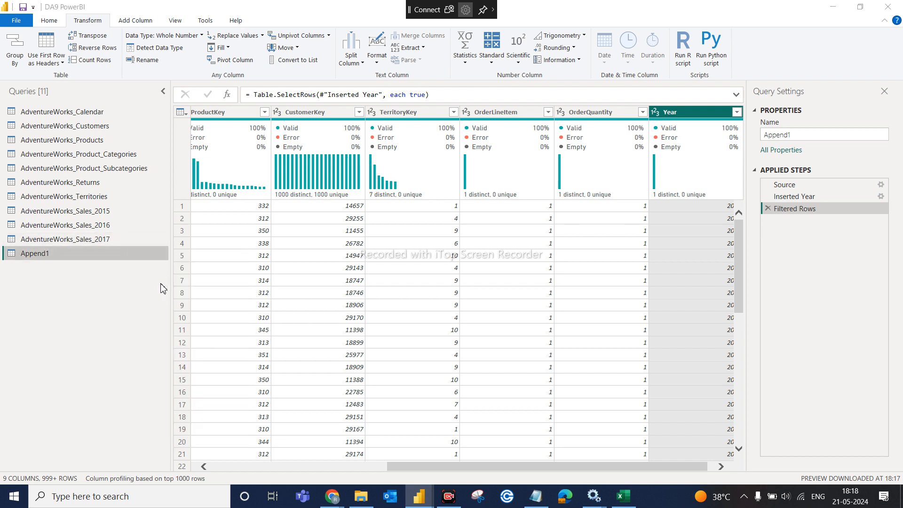
left_click(493, 273)
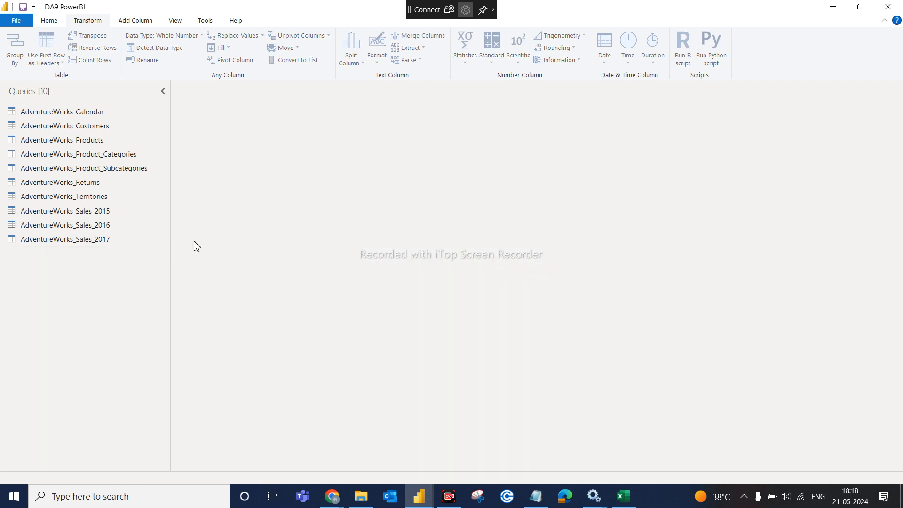
left_click(109, 213)
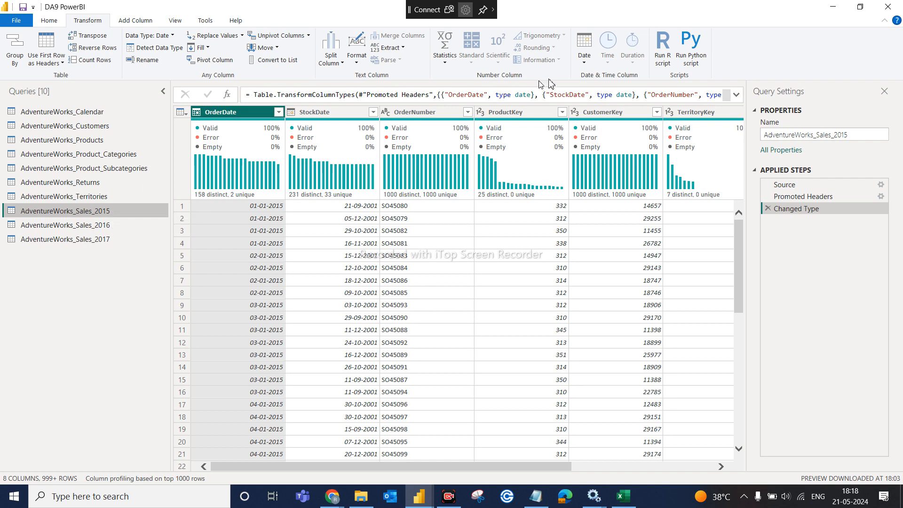
left_click(49, 22)
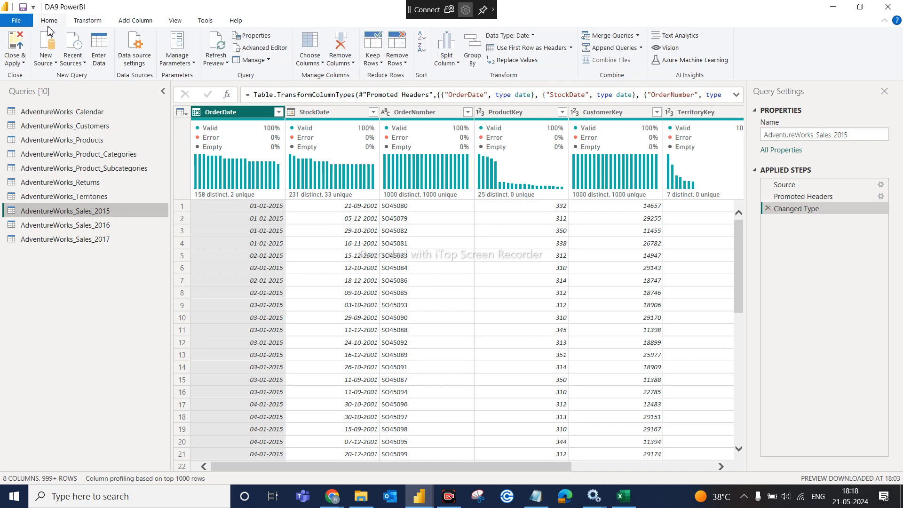
- Append the 2016 and 2017 sales tables to the 2015 table as a new Append1 query
left_click(640, 47)
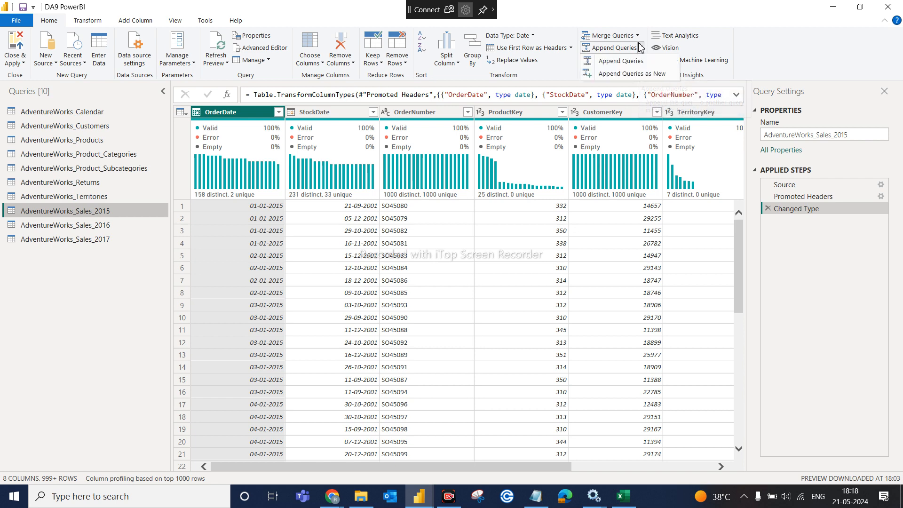
left_click(642, 74)
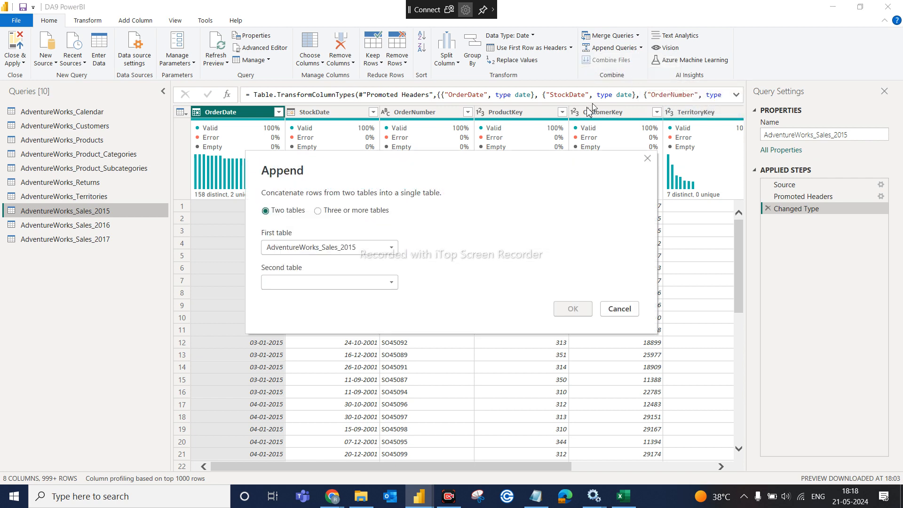
left_click(342, 216)
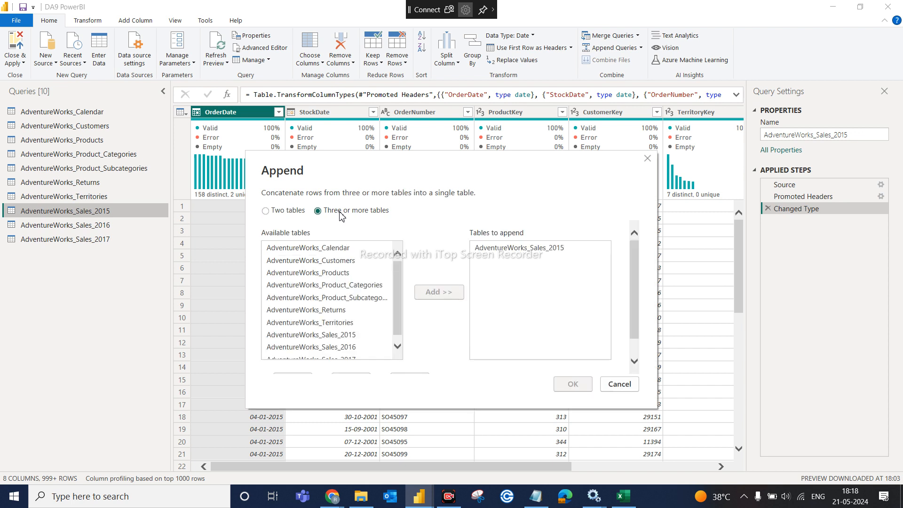
left_click(397, 348)
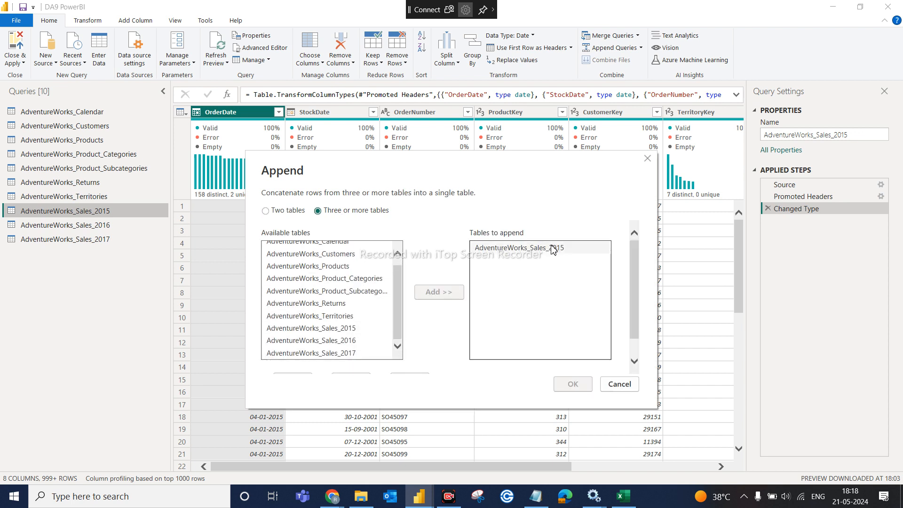
left_click(350, 339)
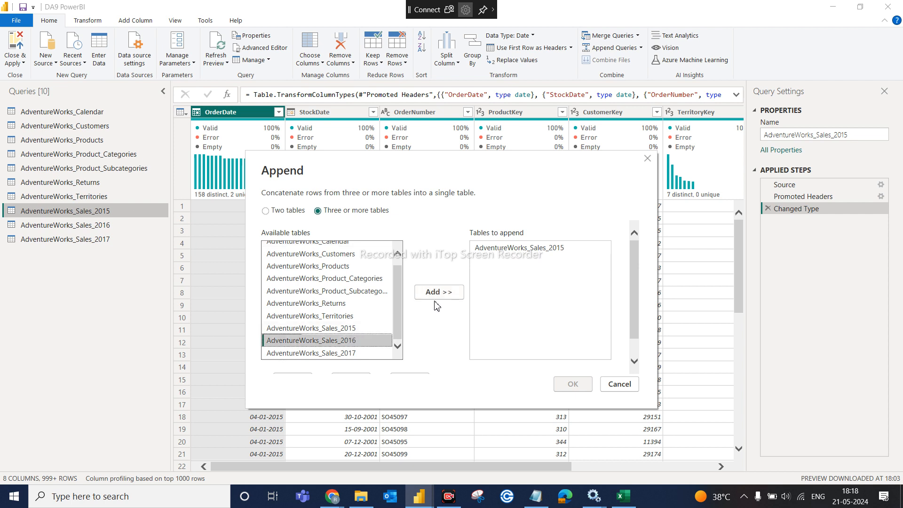
left_click(441, 292)
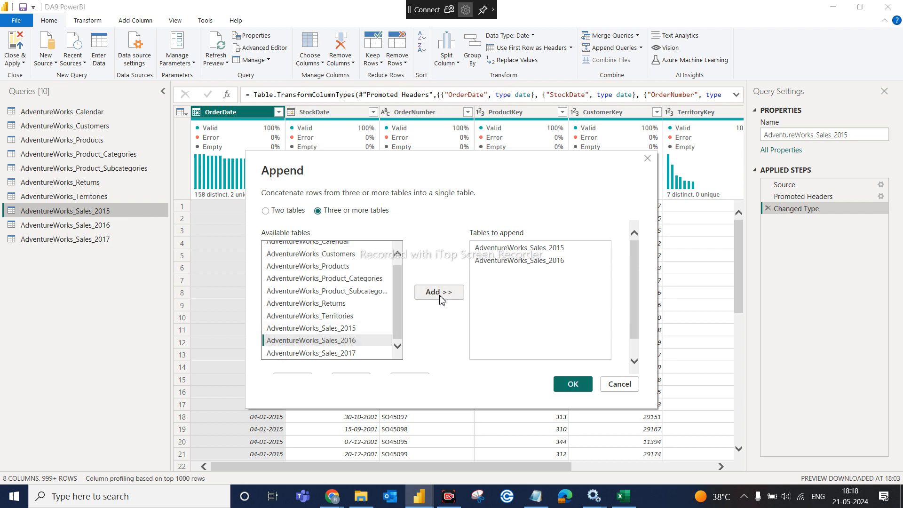
left_click(356, 353)
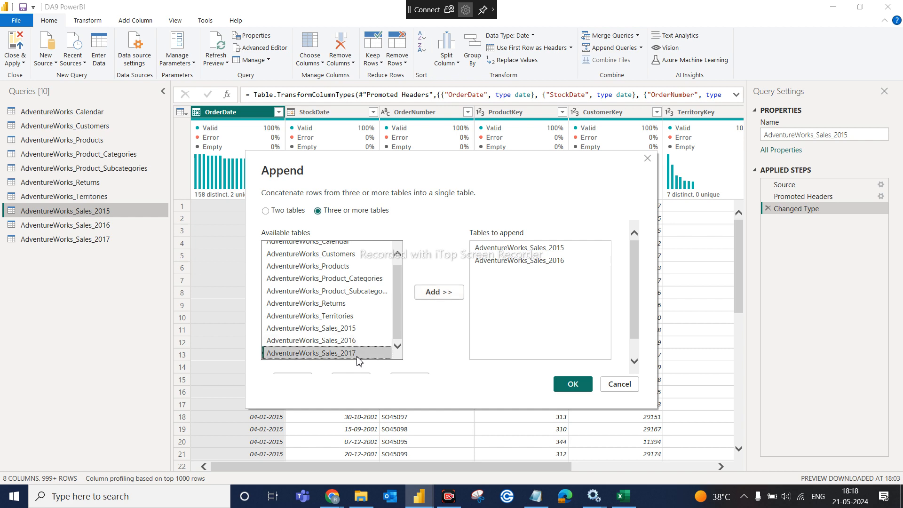
left_click(439, 292)
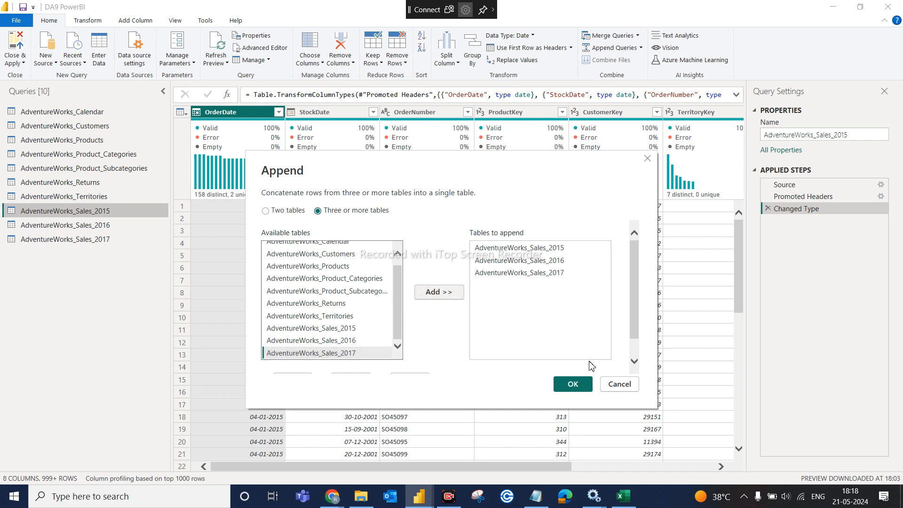
left_click(574, 384)
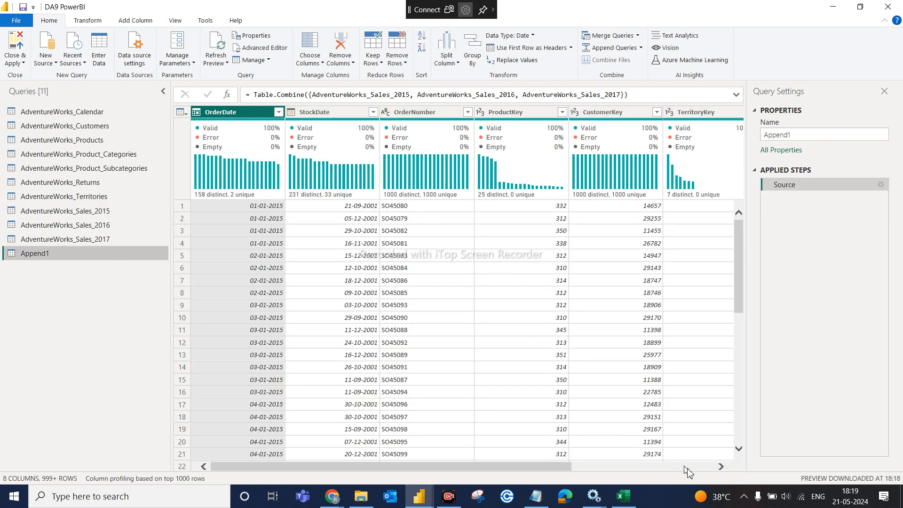
- Insert a Year column derived from OrderDate using Add Column > Date > Year > Year
left_click(714, 467)
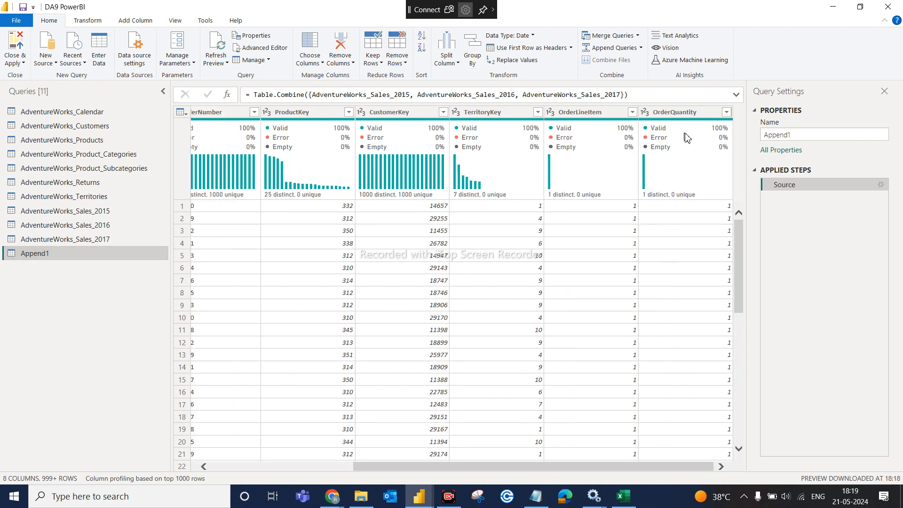
mouse_move(690, 132)
left_click(136, 21)
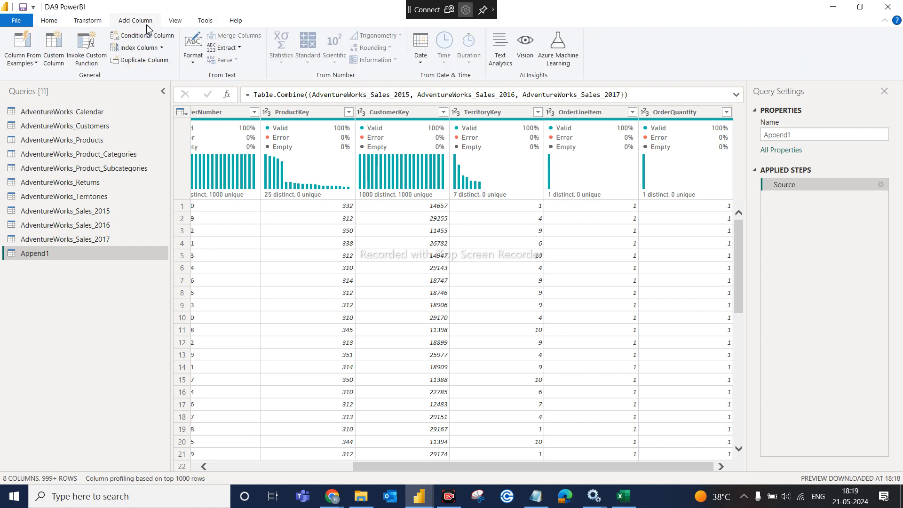
left_click(426, 64)
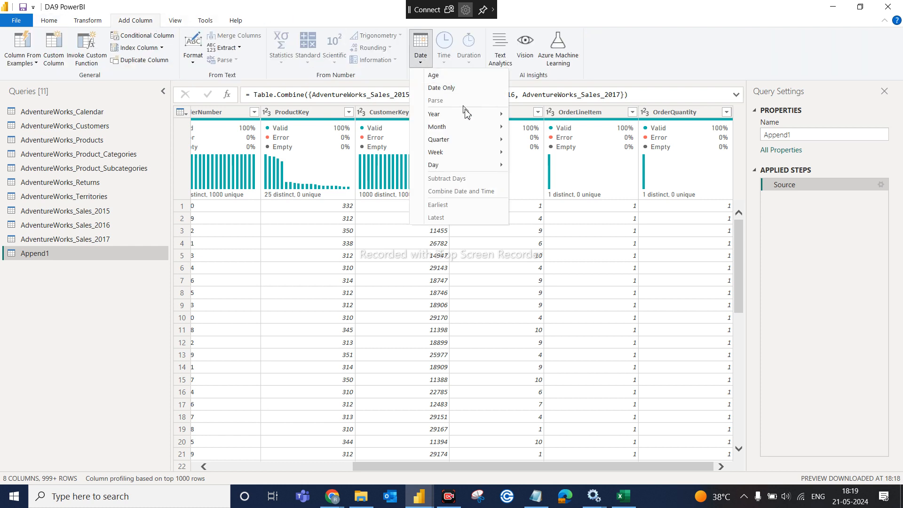
mouse_move(470, 114)
left_click(537, 115)
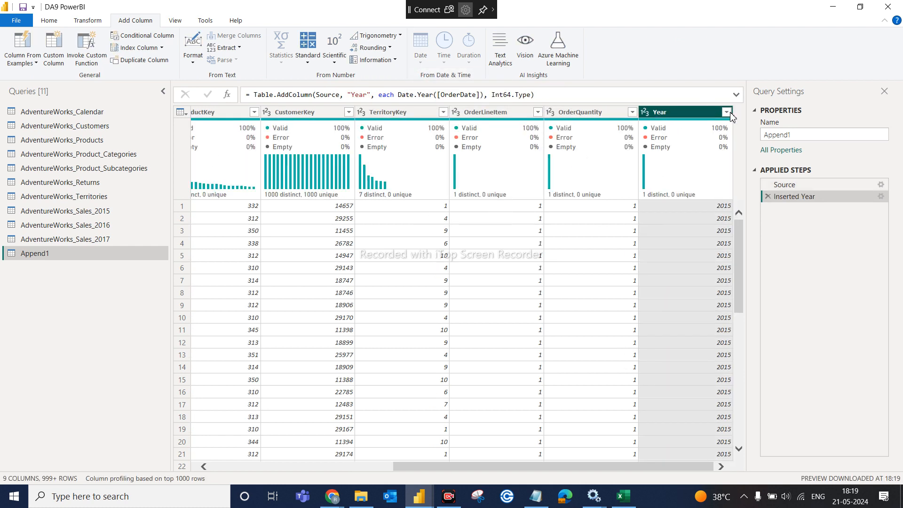
left_click(727, 112)
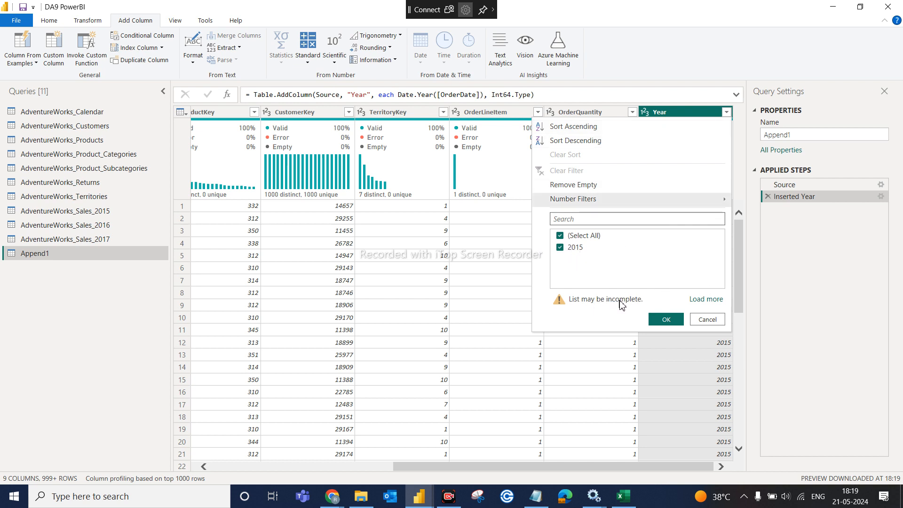
left_click(714, 299)
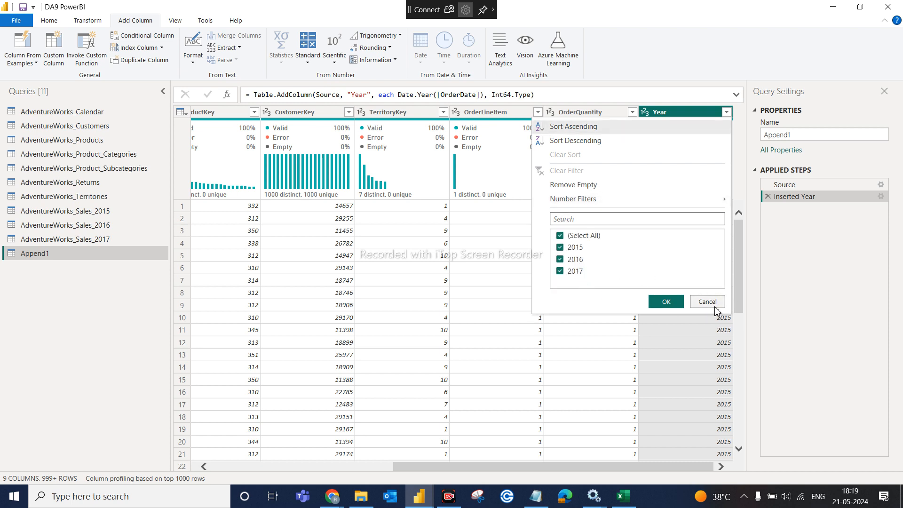
left_click(665, 303)
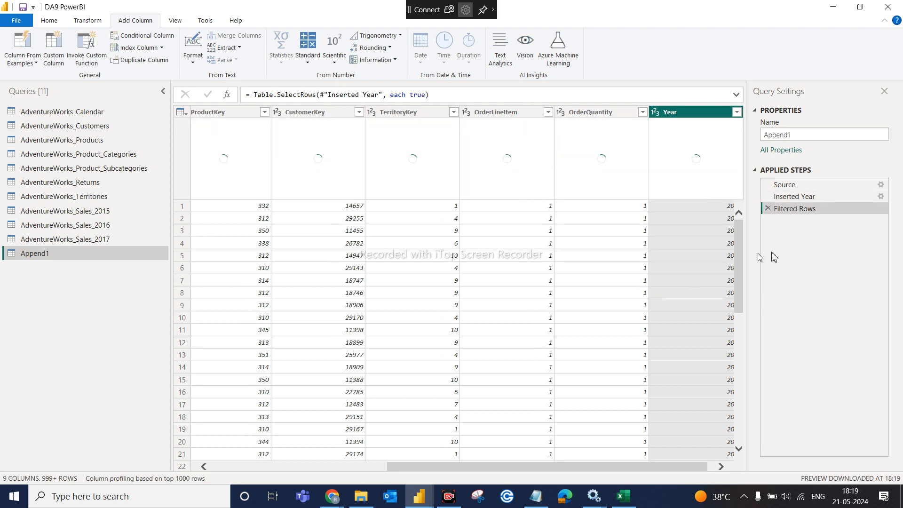
left_click(768, 209)
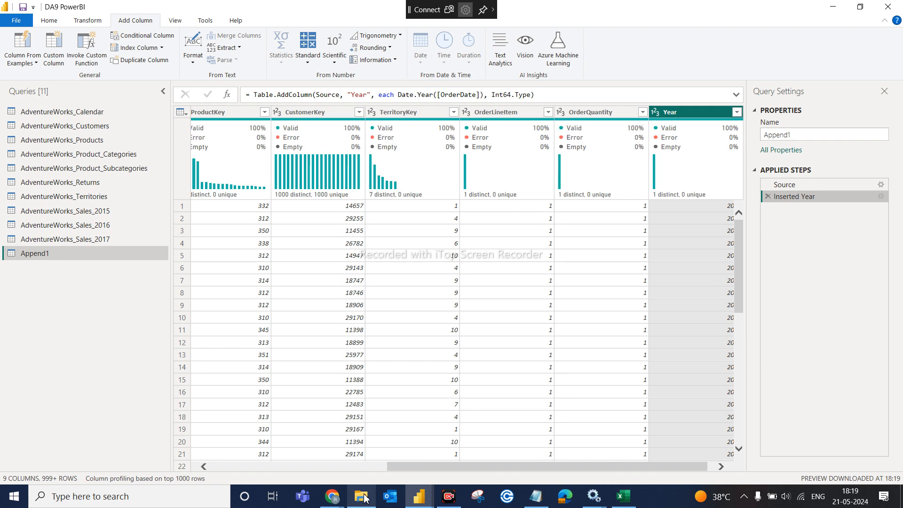
mouse_move(365, 499)
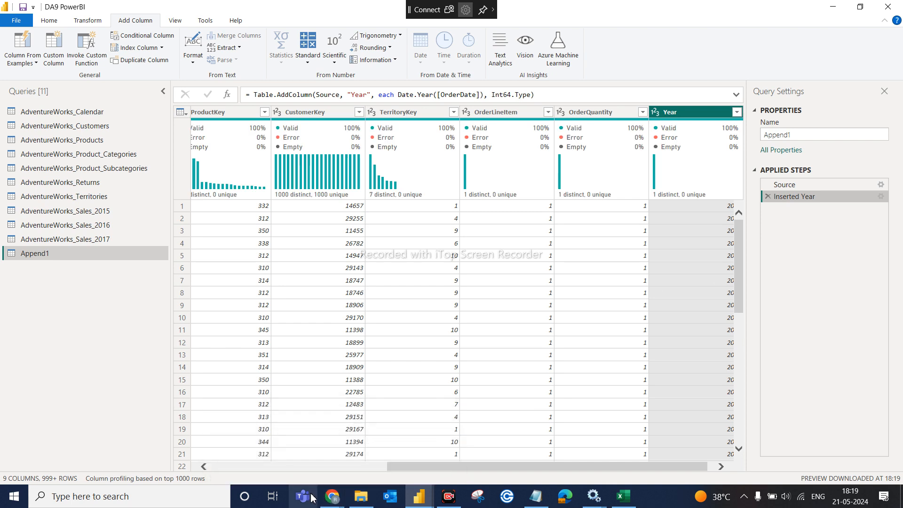
- Bring the Google Meet window forward, scroll its People panel, and launch the Snipping Tool
mouse_move(333, 497)
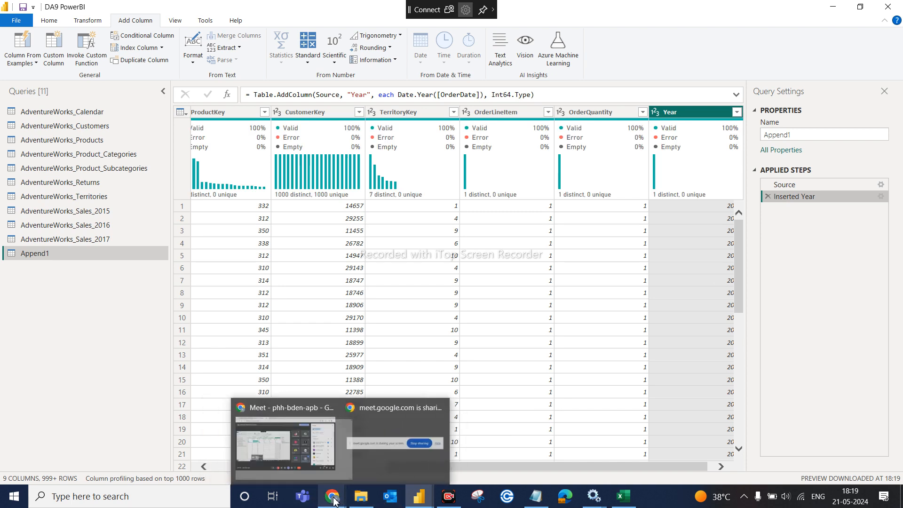
left_click(302, 456)
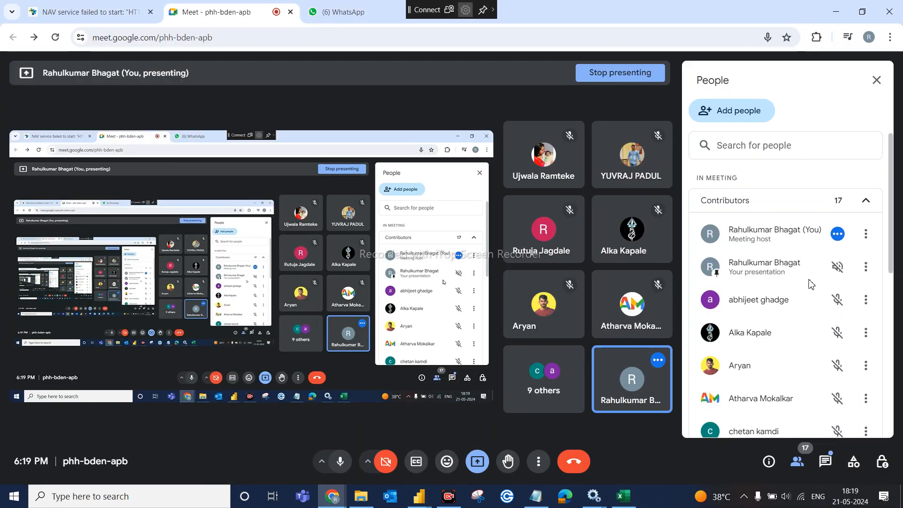
scroll(804, 286, "down", 3)
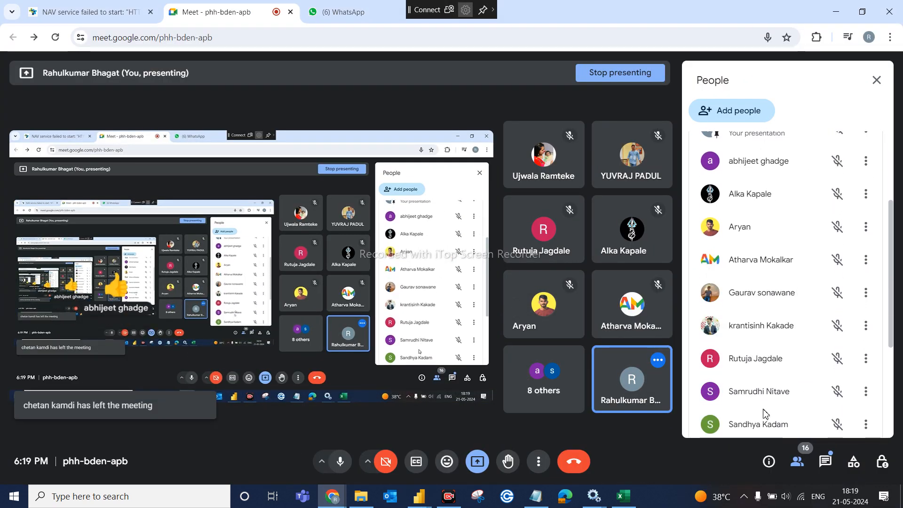
left_click(477, 498)
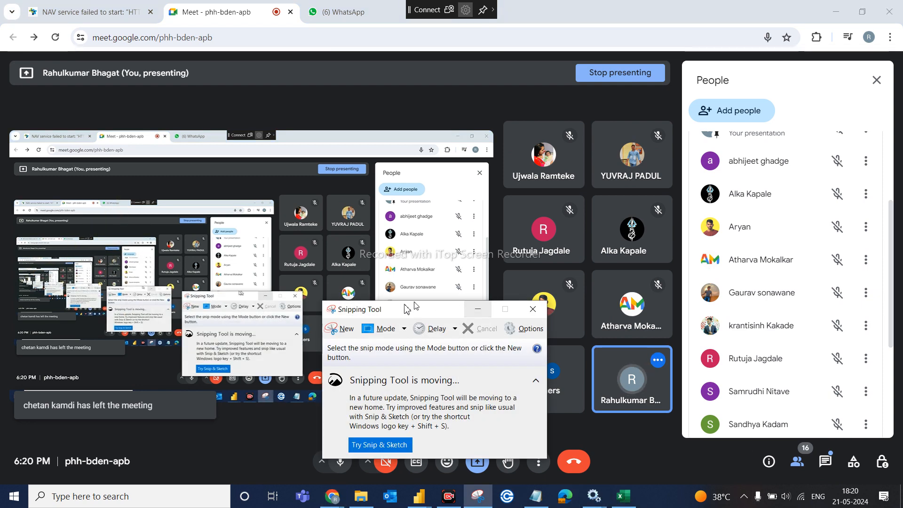
- Take a new rectangular snip of the People list entries in Google Meet
left_click(346, 325)
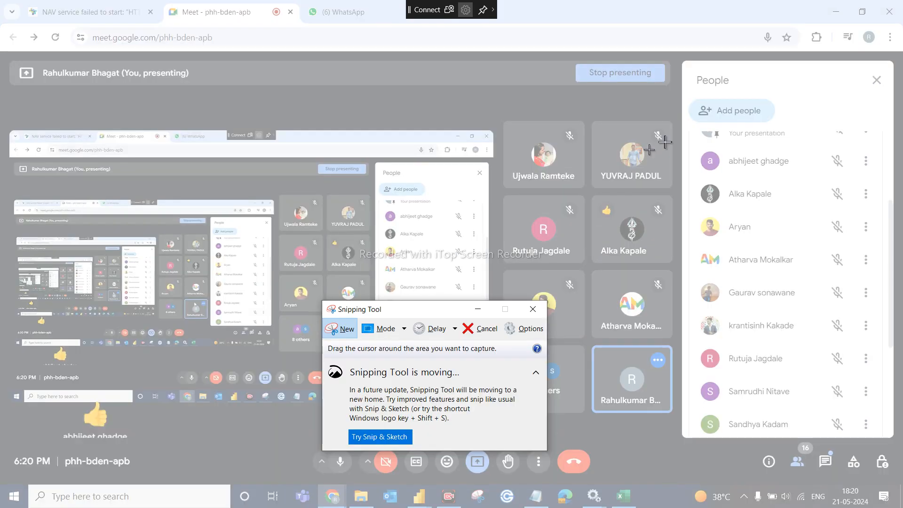
left_click_drag(693, 148, 878, 438)
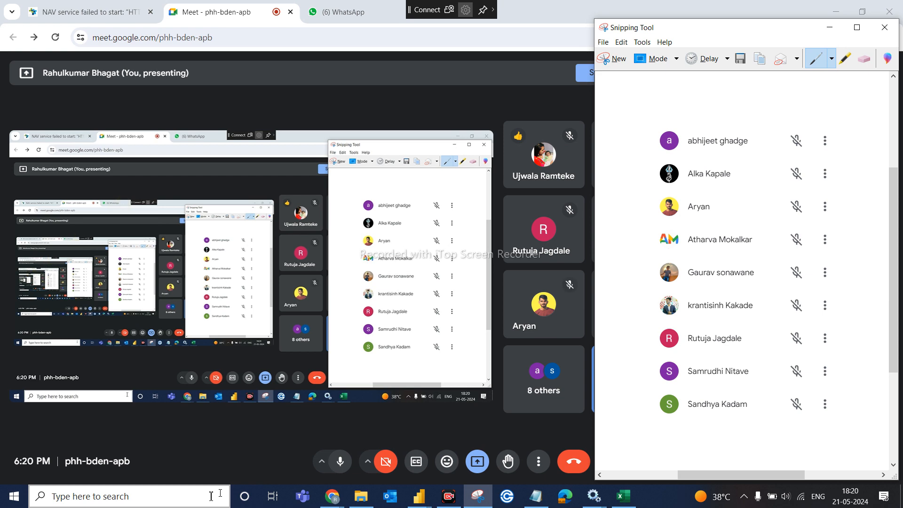
left_click(104, 504)
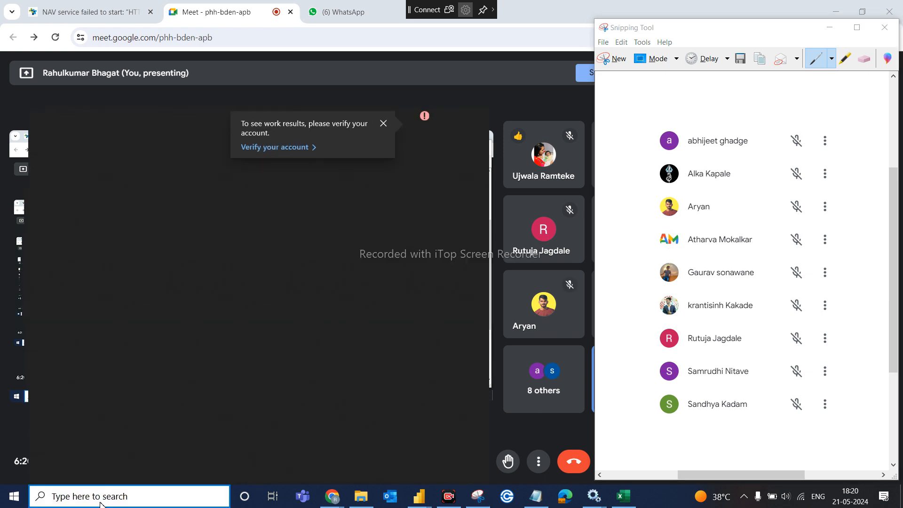
- Paste the participant snip onto a new Paint canvas, then switch back to Power BI's query editor
type("paint")
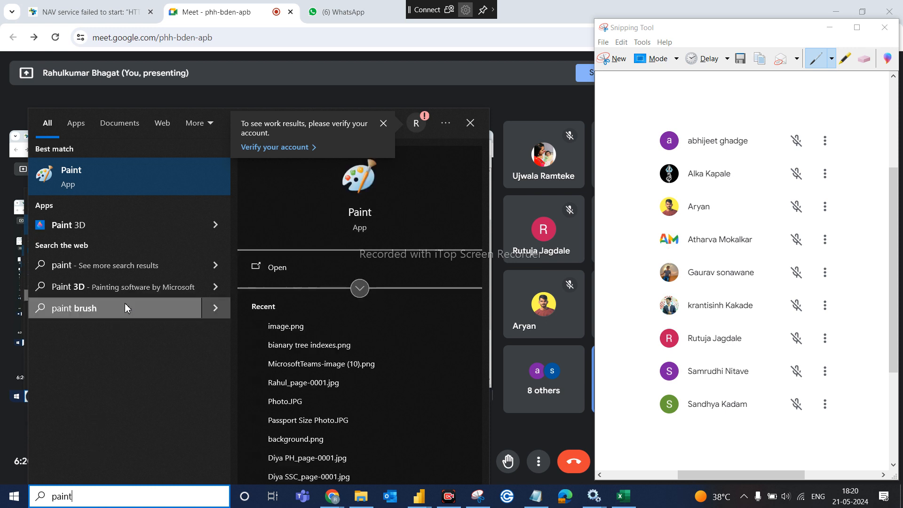
left_click(150, 184)
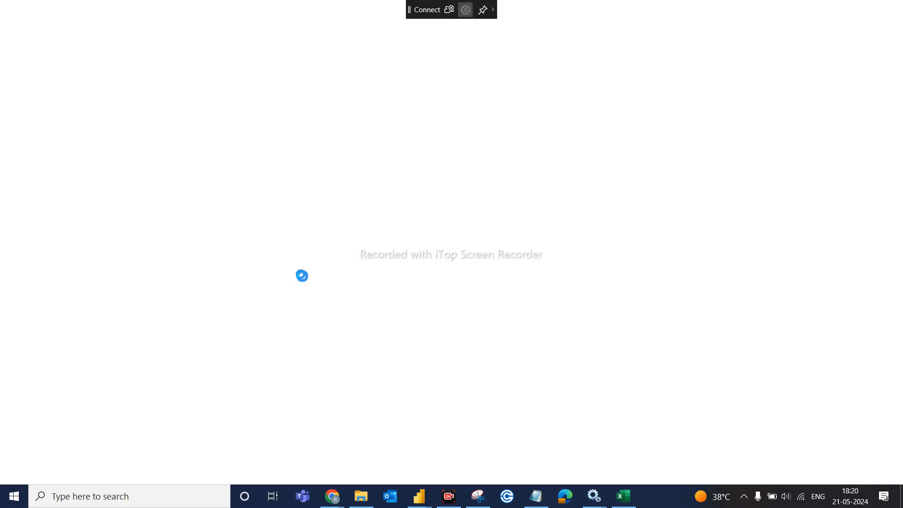
key("ctrl+v")
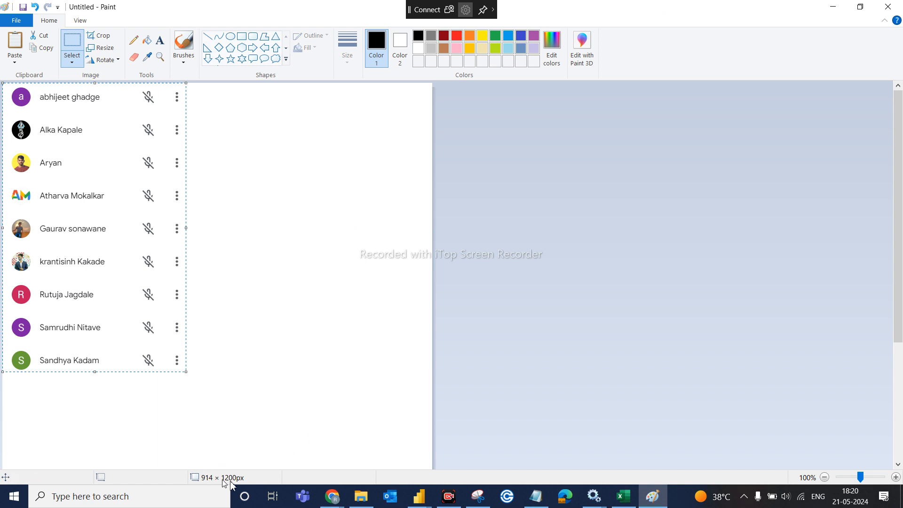
mouse_move(418, 498)
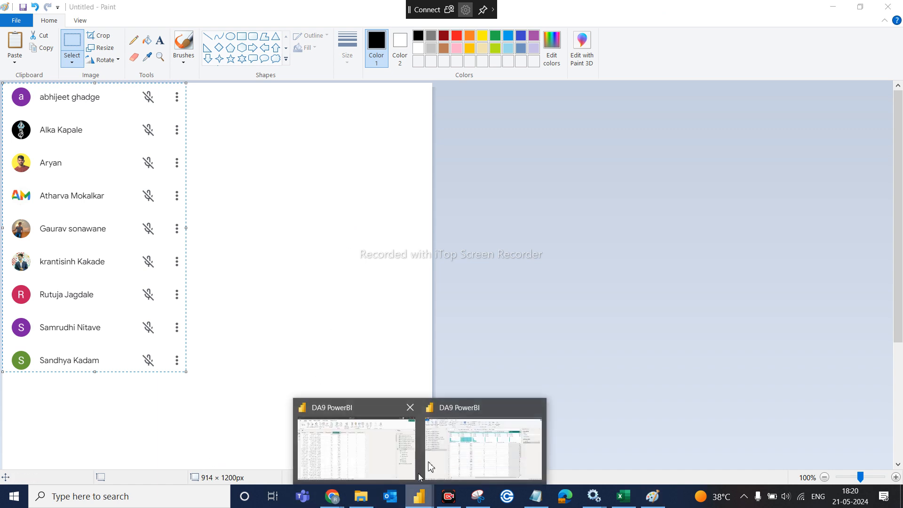
left_click(445, 461)
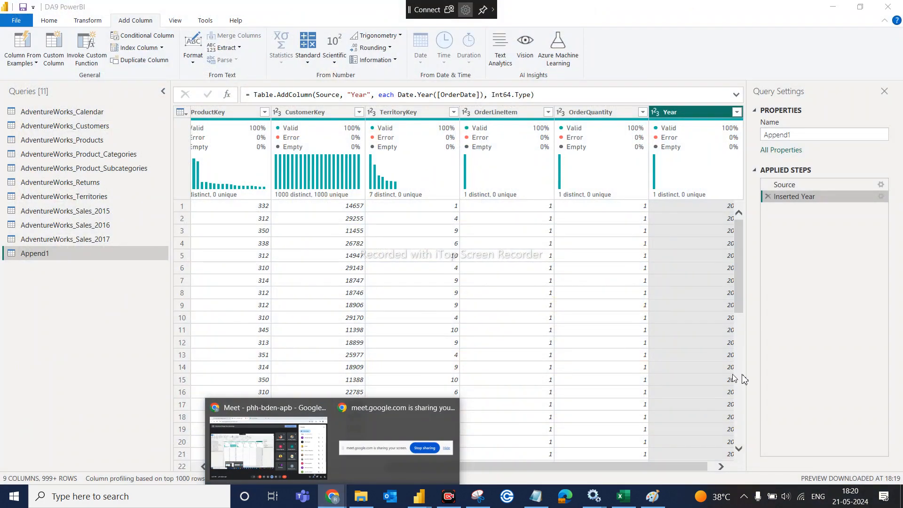
- Scroll the Meet People panel down and snip its bottom entries with Snipping Tool
left_click(274, 450)
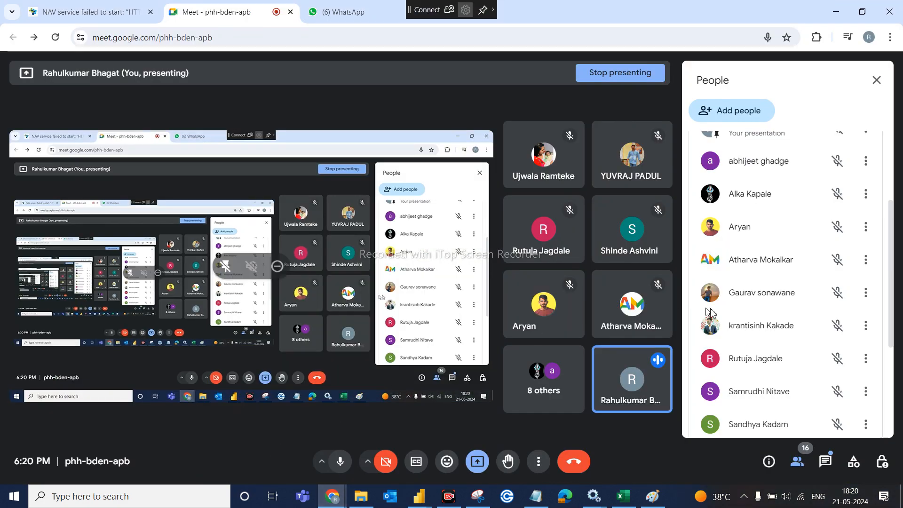
scroll(785, 330, "down", 3)
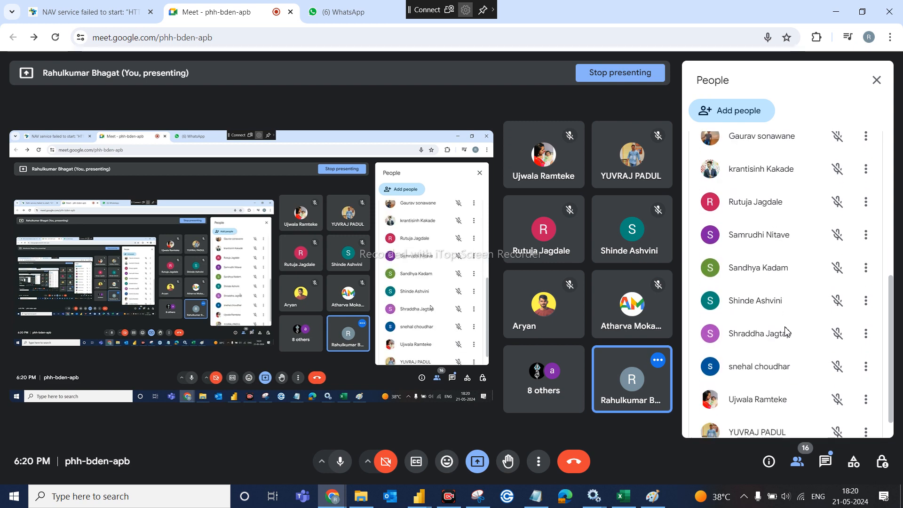
scroll(785, 332, "down", 1)
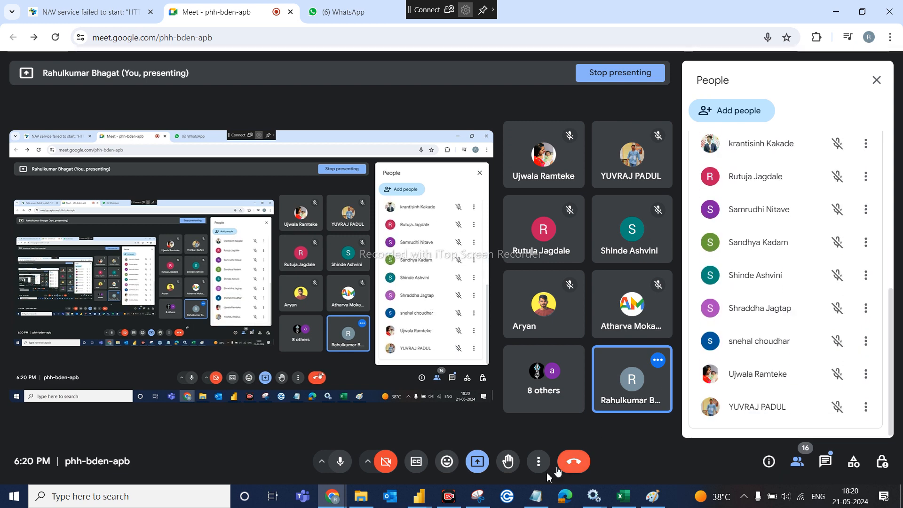
left_click(478, 497)
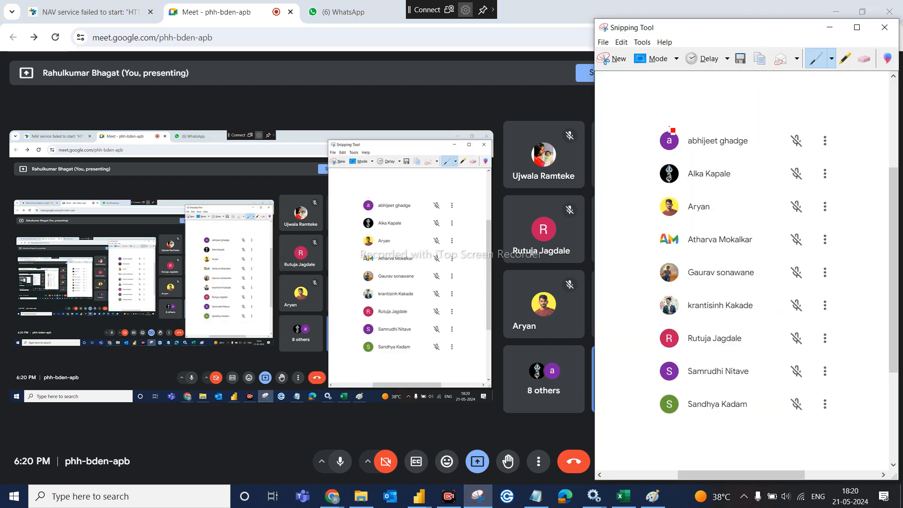
left_click(616, 61)
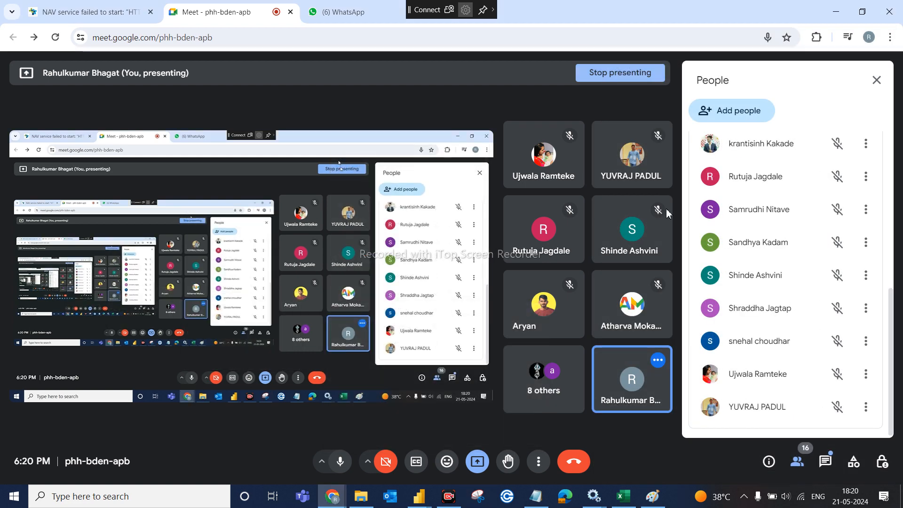
left_click_drag(695, 260, 874, 430)
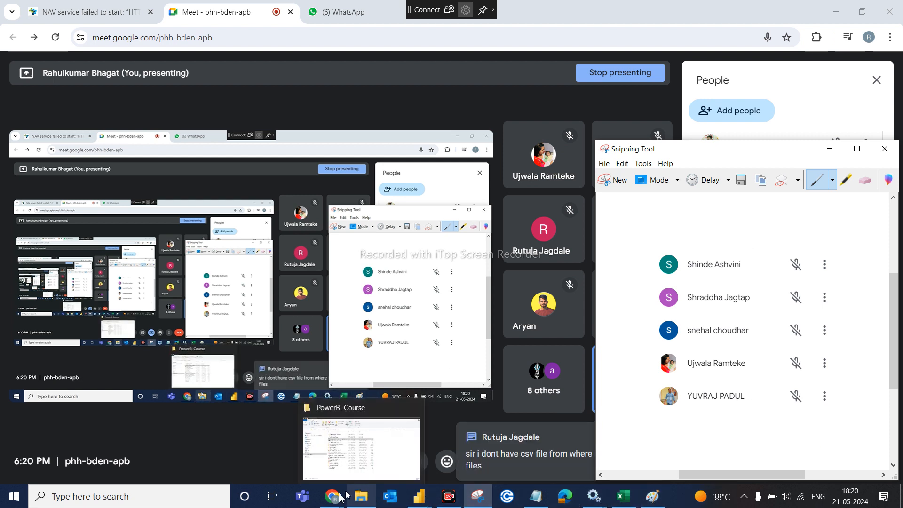
mouse_move(333, 498)
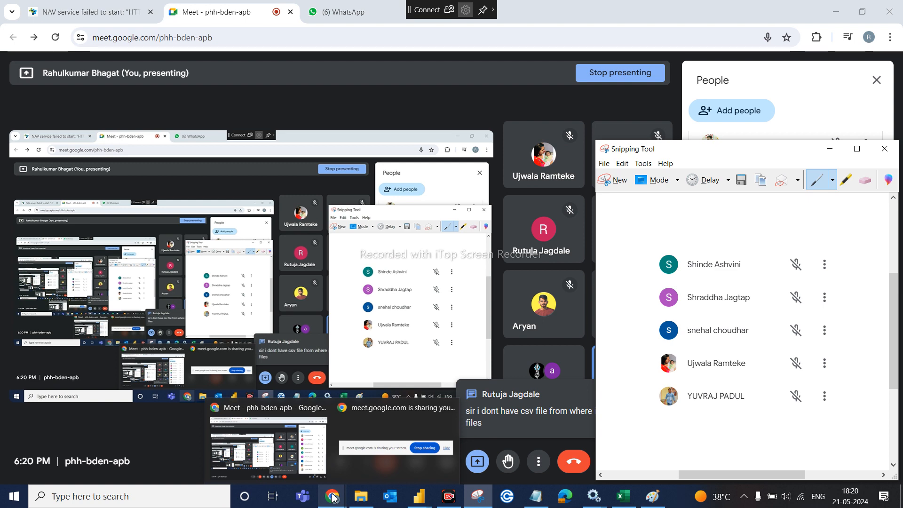
- Reply in the Meet chat with a contact phone number, then minimize Chrome
left_click(552, 412)
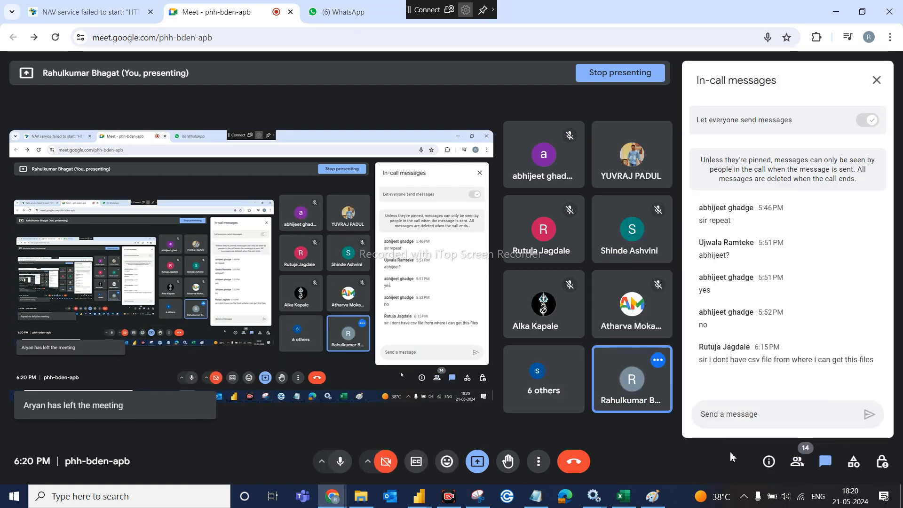
left_click(731, 417)
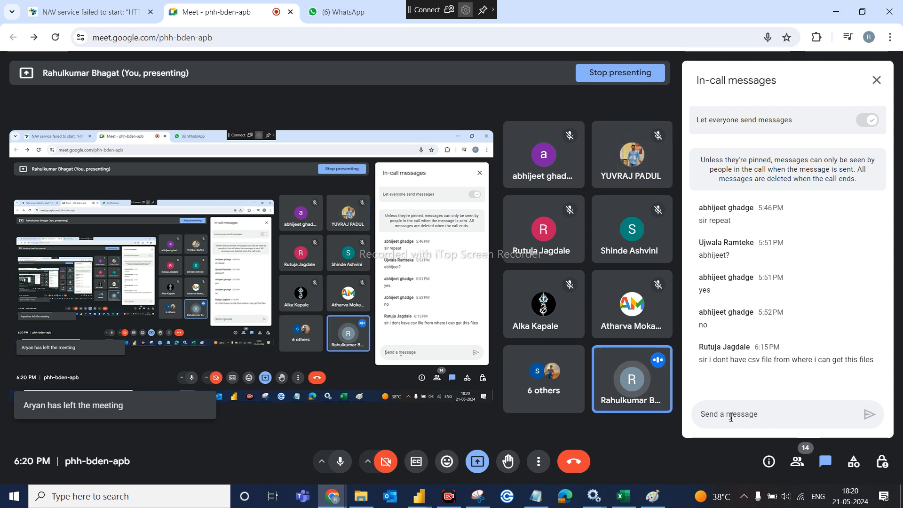
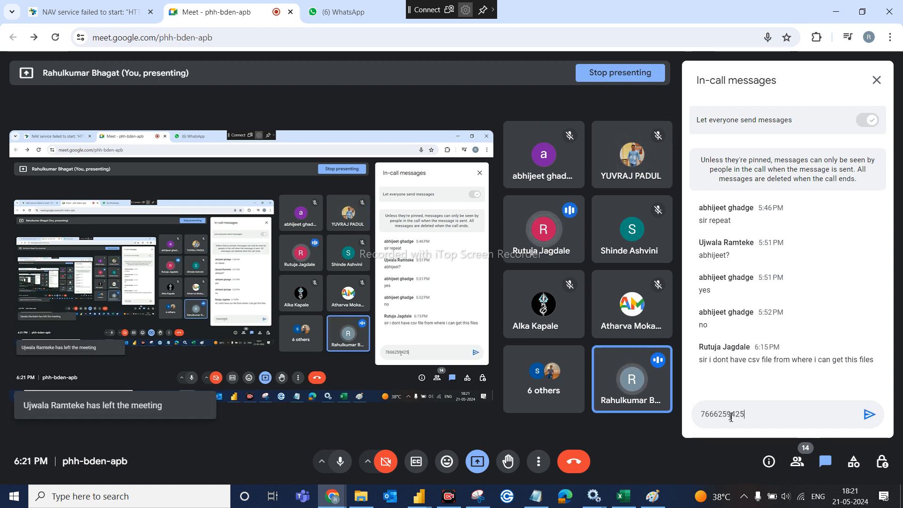
key("Return")
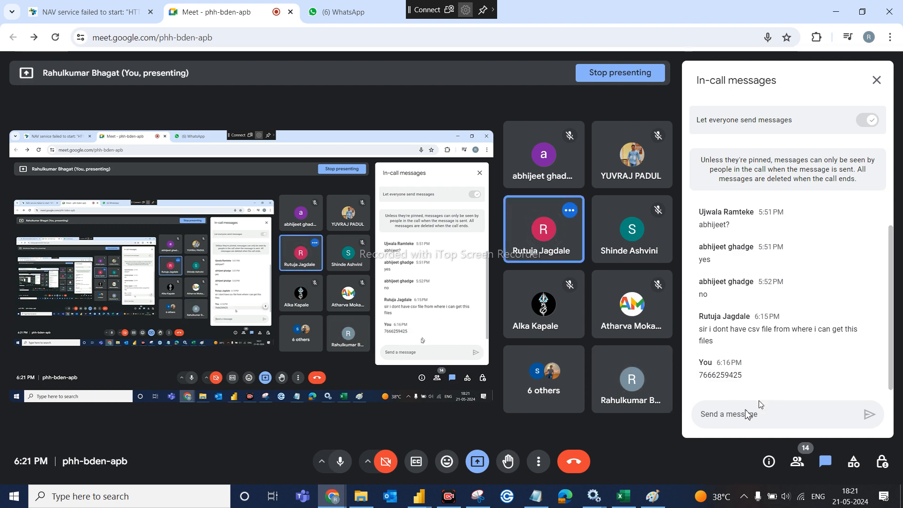
mouse_move(603, 501)
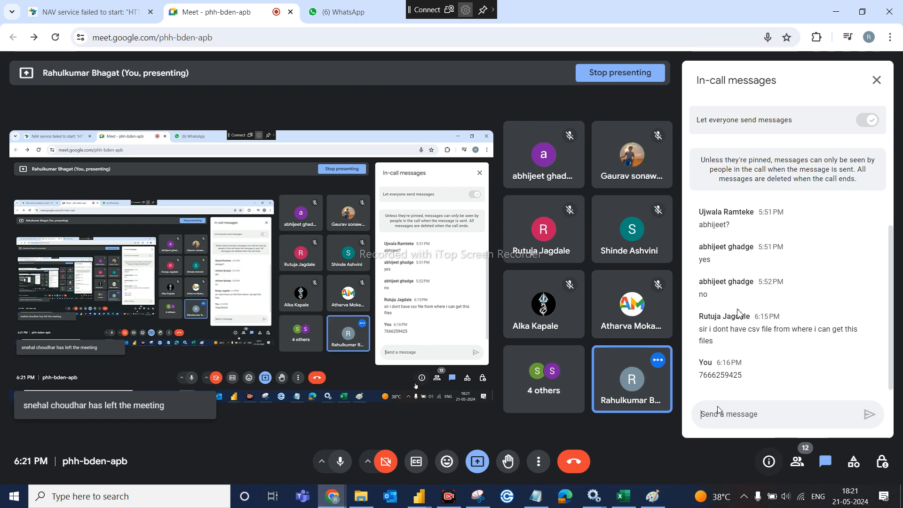
left_click(836, 11)
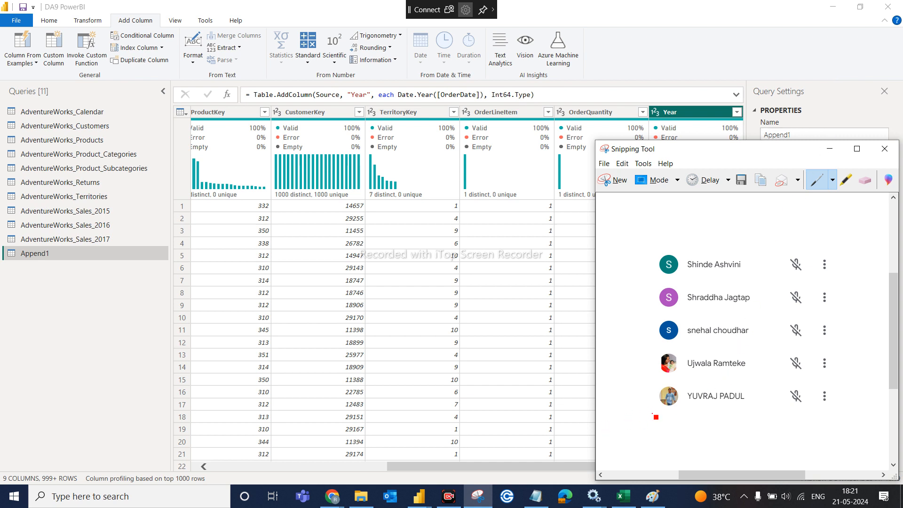
- Paste the lower participant rows into Paint beside the first list, then minimize Paint
left_click(652, 498)
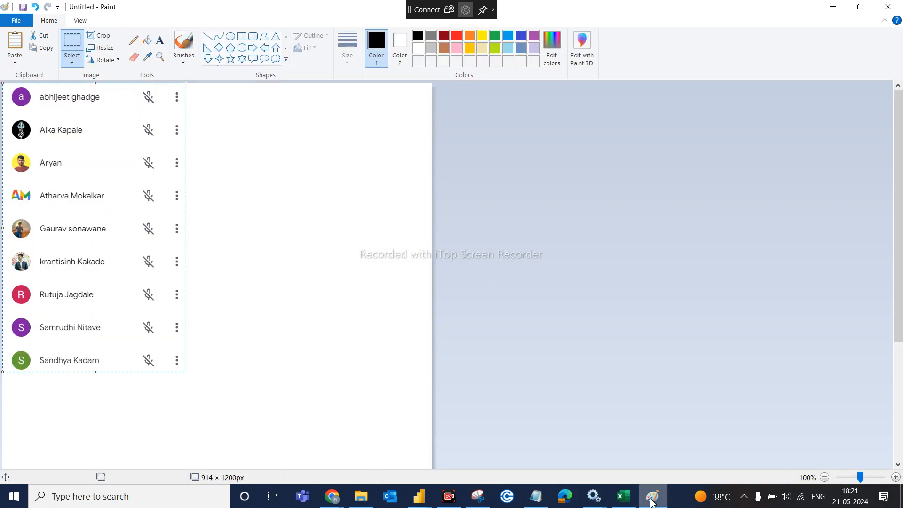
key("ctrl+v")
left_click_drag(106, 136, 302, 214)
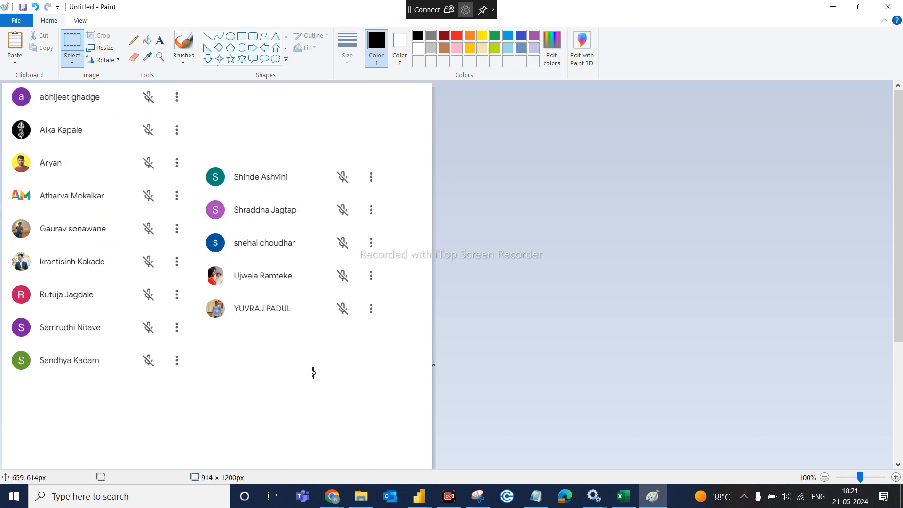
left_click(845, 8)
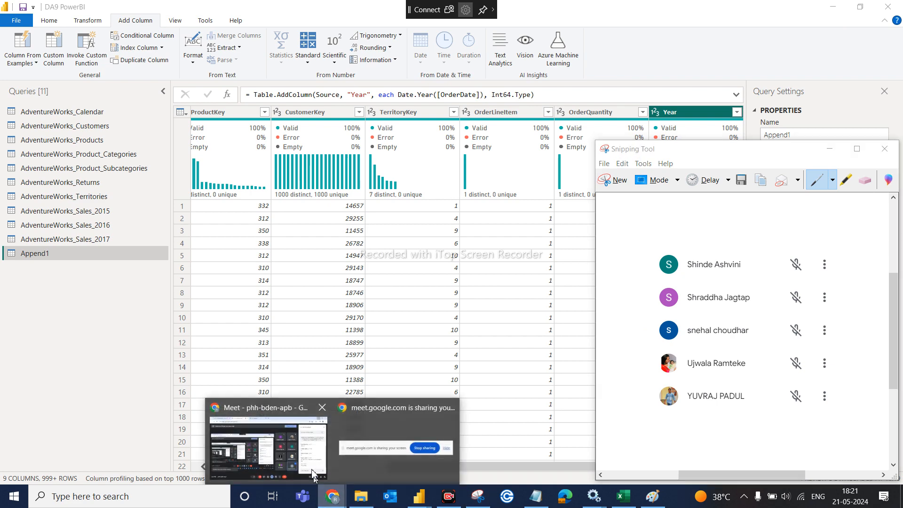
- Leave the Google Meet call and minimize Chrome and the Snipping Tool window
left_click(259, 444)
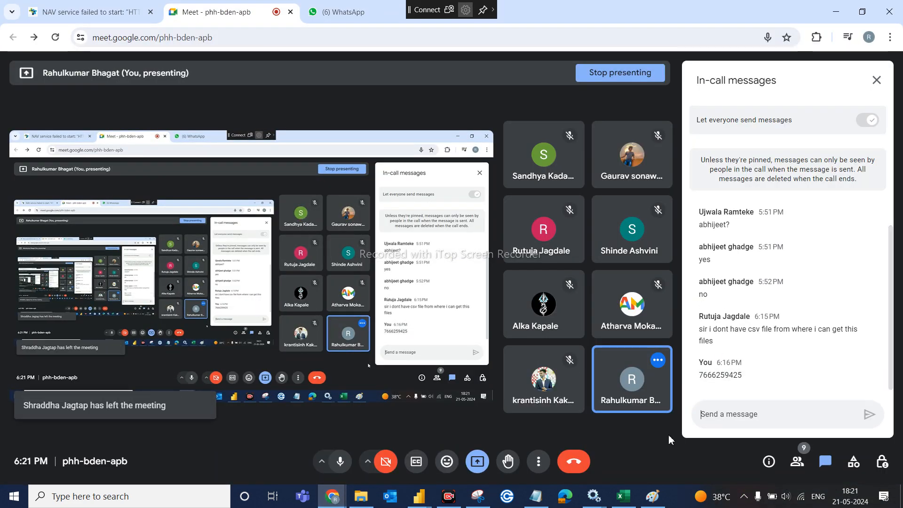
left_click(580, 455)
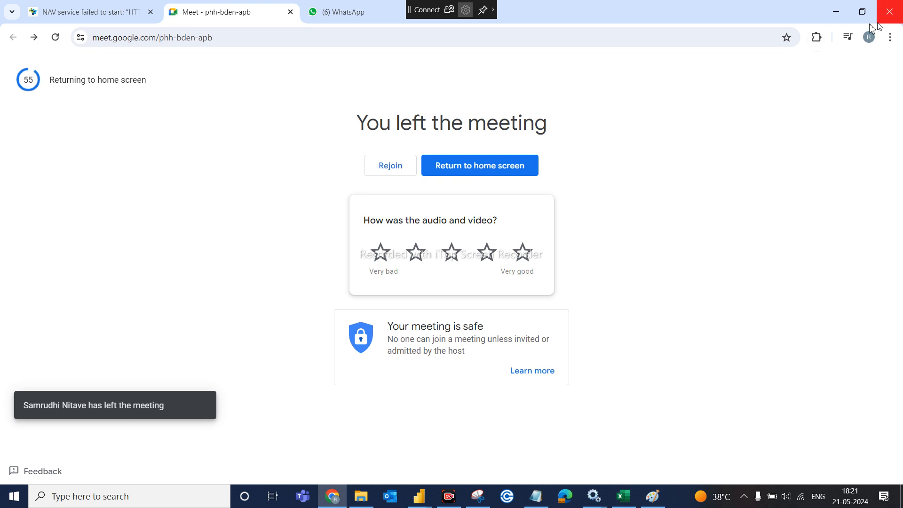
left_click(837, 15)
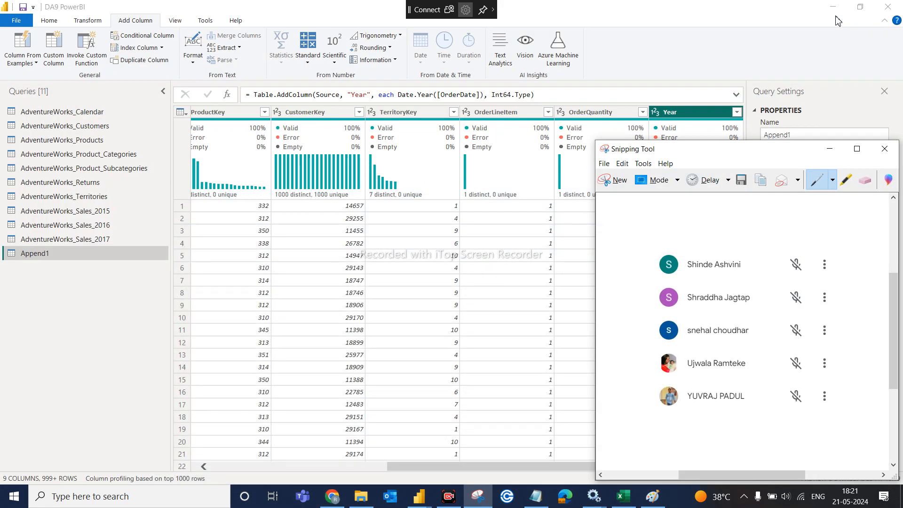
left_click(830, 149)
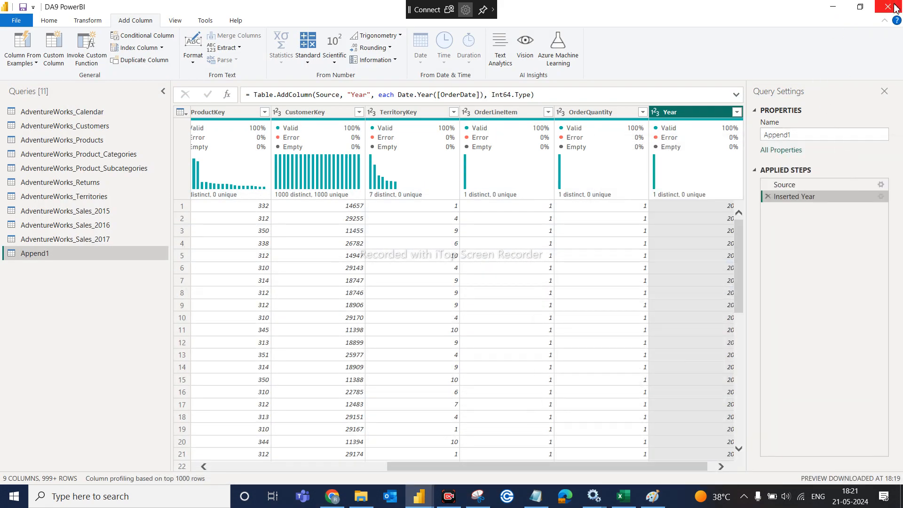
- Close the Adventure Work Power query applied Steps workbook choosing Don't Save
left_click(833, 7)
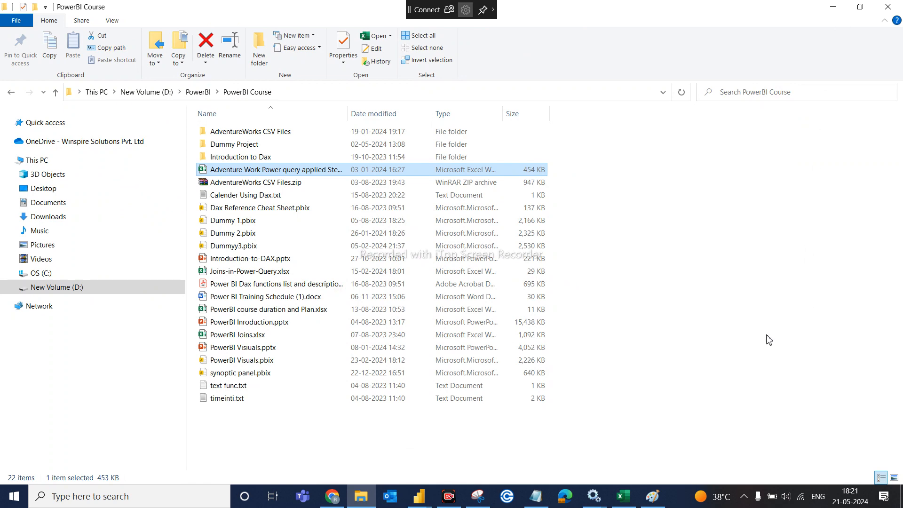
left_click(833, 7)
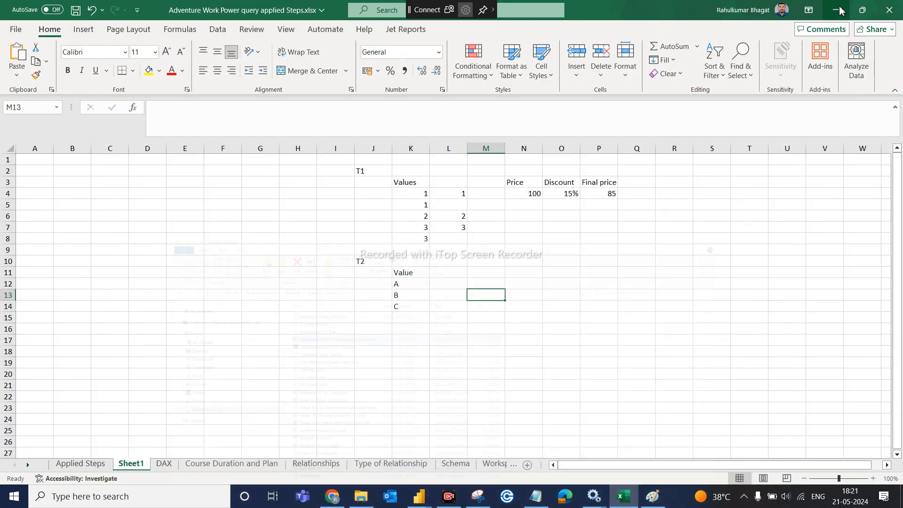
left_click(896, 12)
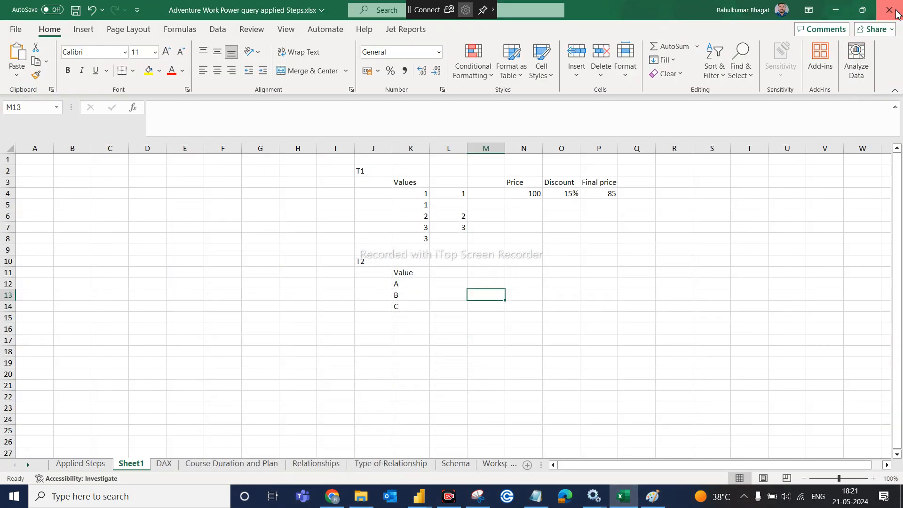
left_click(508, 401)
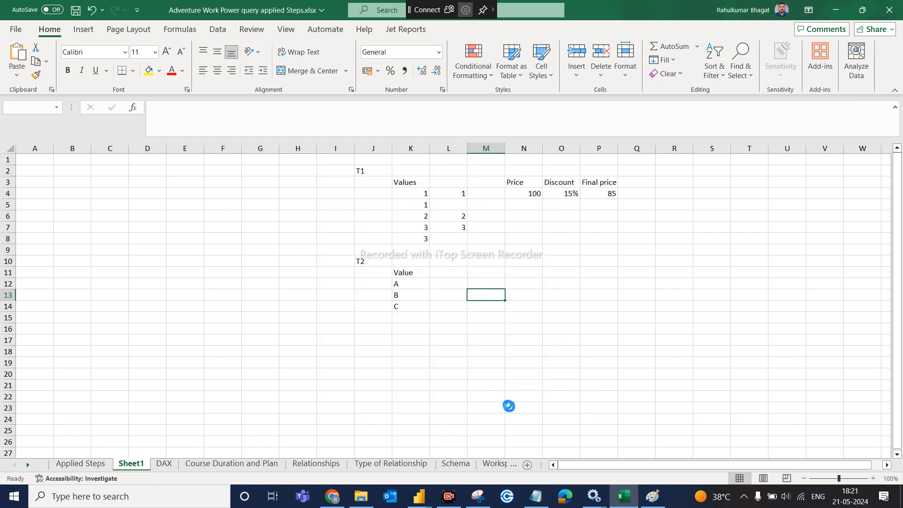